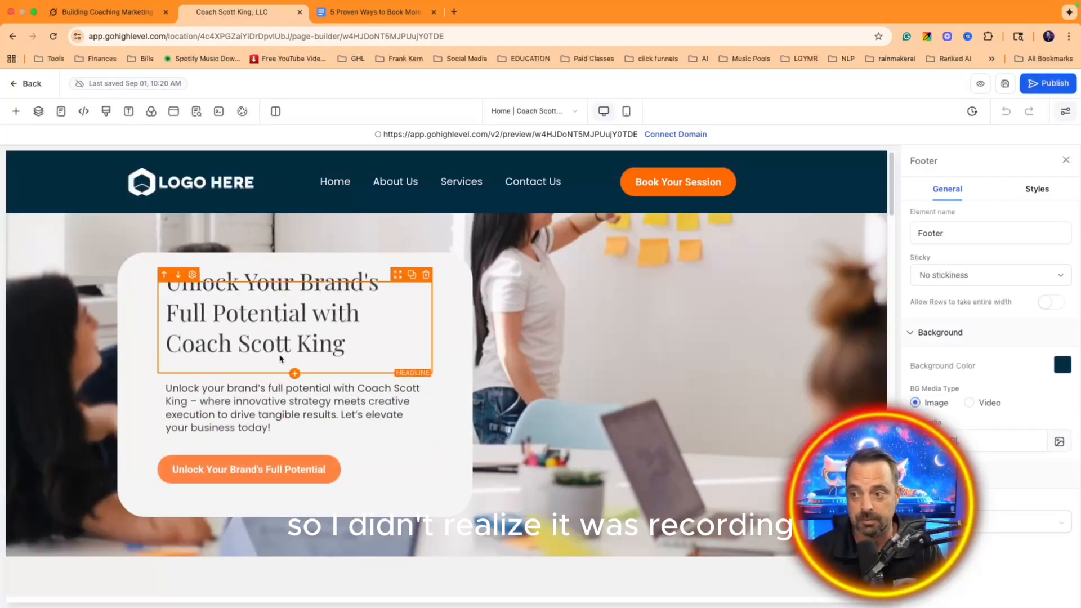
Step: Review the generated Coach Scott King homepage and select the header navigation menu
scroll(353, 366, down, 15)
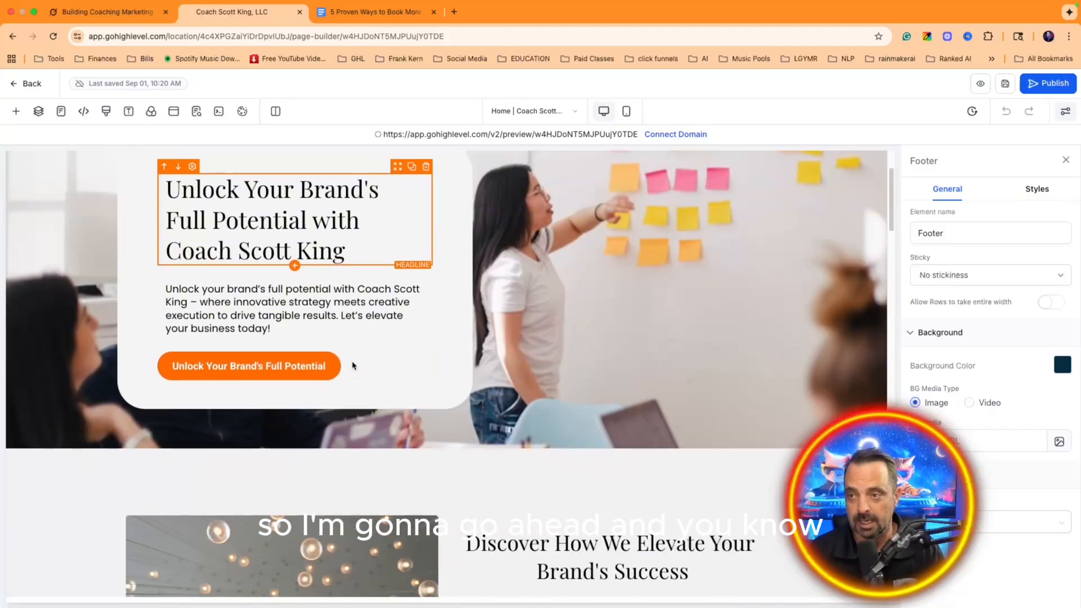
scroll(349, 367, down, 15)
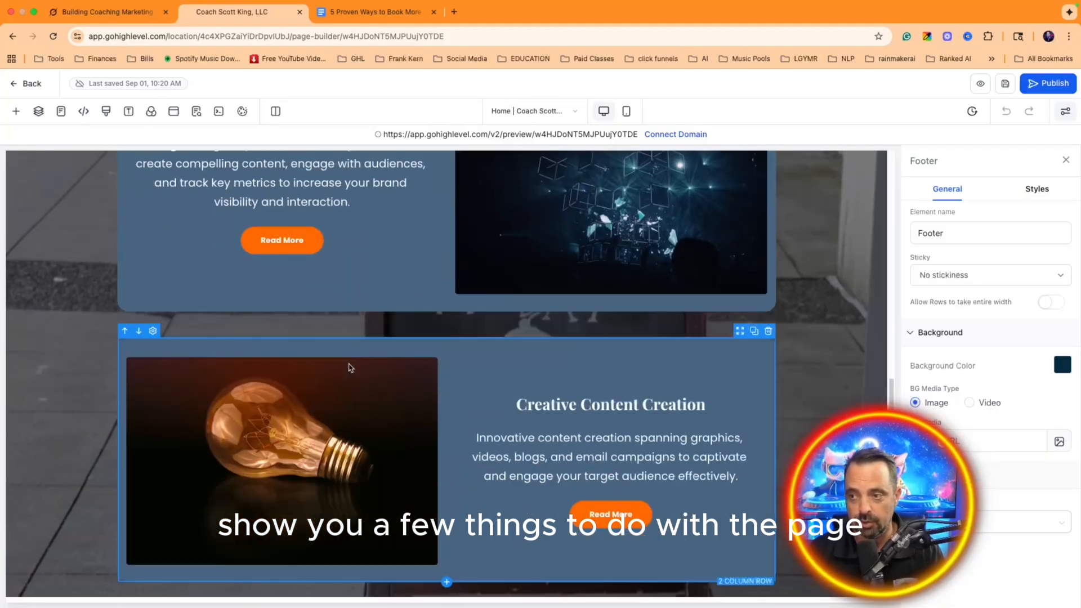
scroll(349, 366, up, 20)
scroll(343, 361, up, 10)
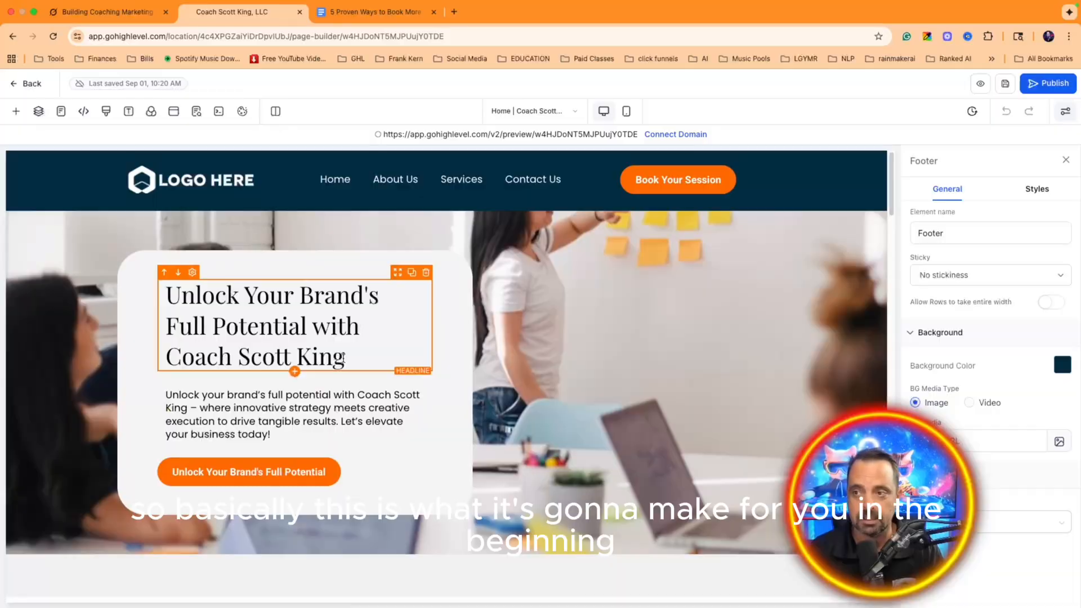
click(243, 189)
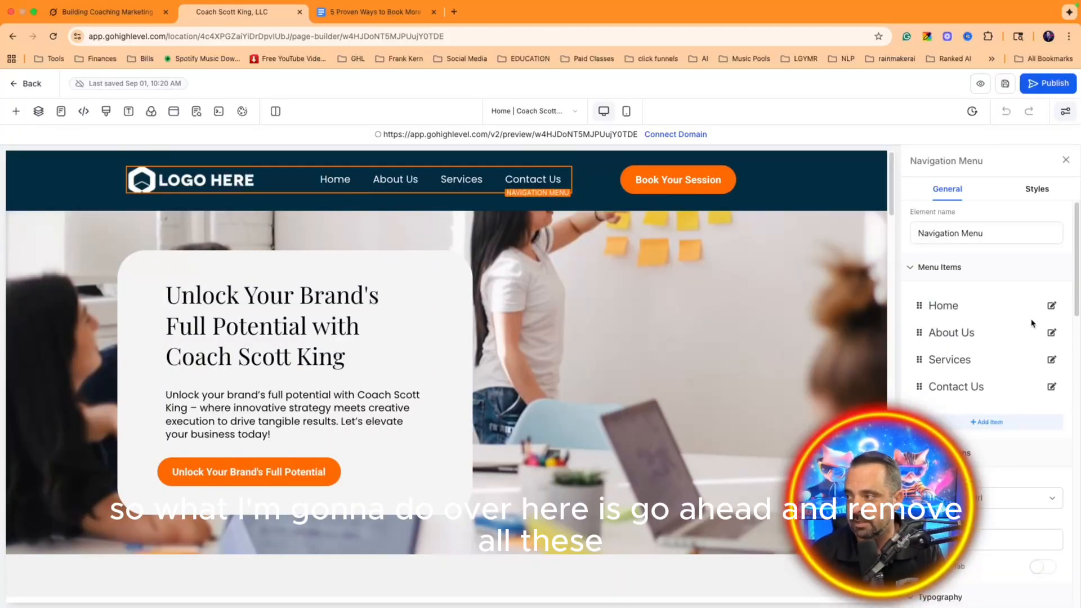
Step: Delete the Home, About Us, Services and Contact Us links from the header menu
click(1051, 306)
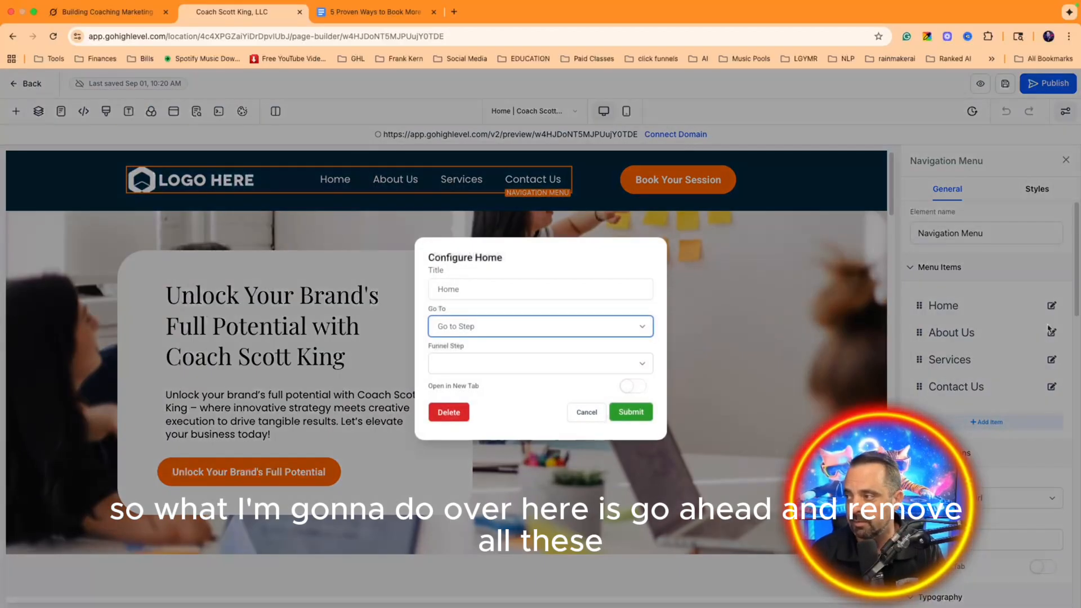
click(448, 411)
click(648, 121)
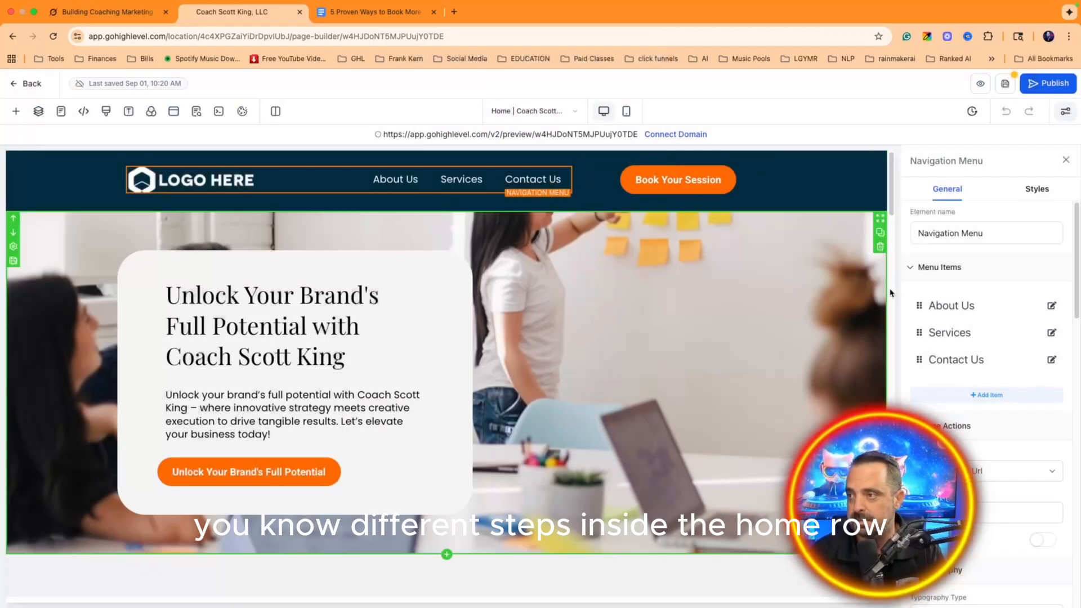
click(1051, 305)
click(456, 423)
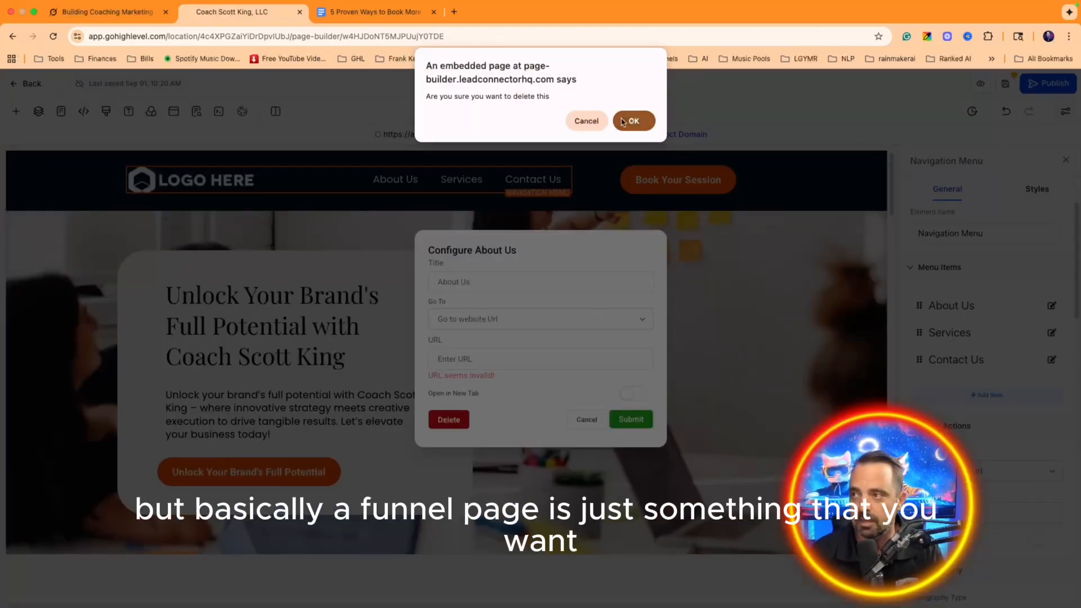
click(633, 115)
click(1052, 306)
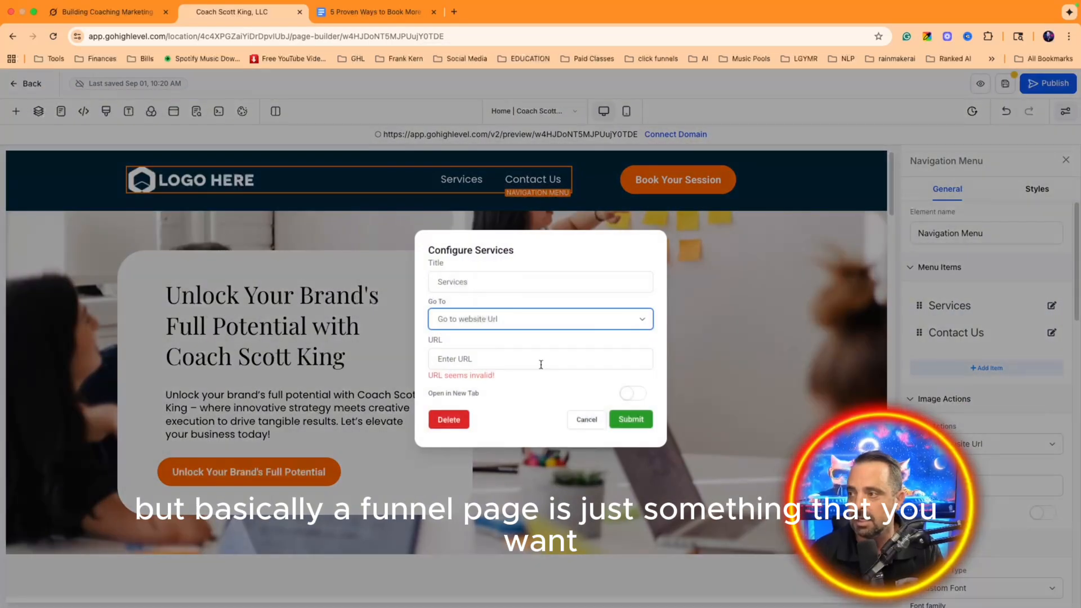
click(449, 420)
click(642, 117)
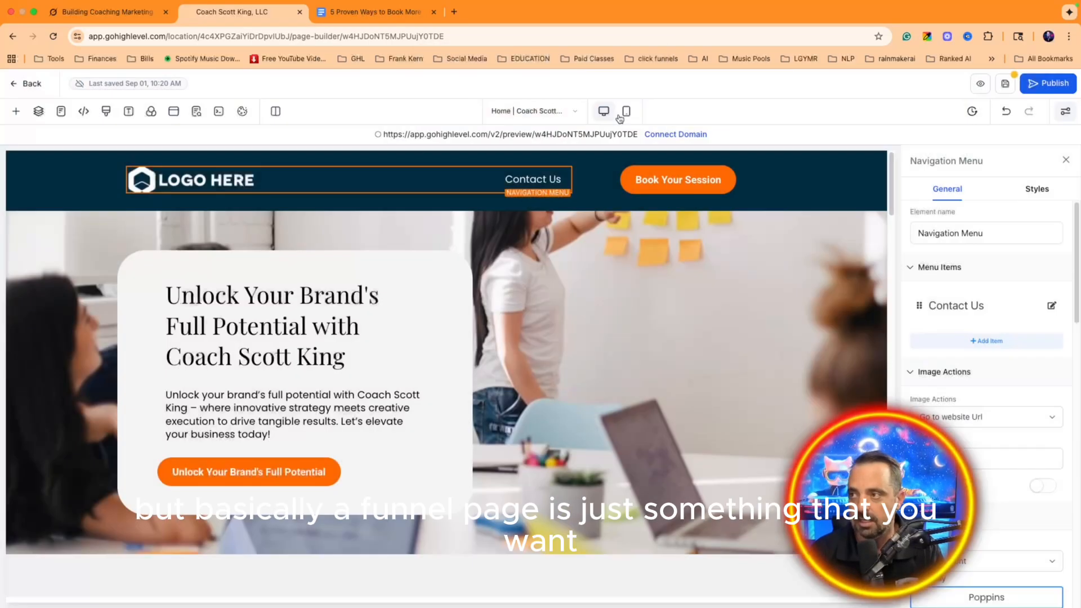
click(1051, 305)
click(449, 412)
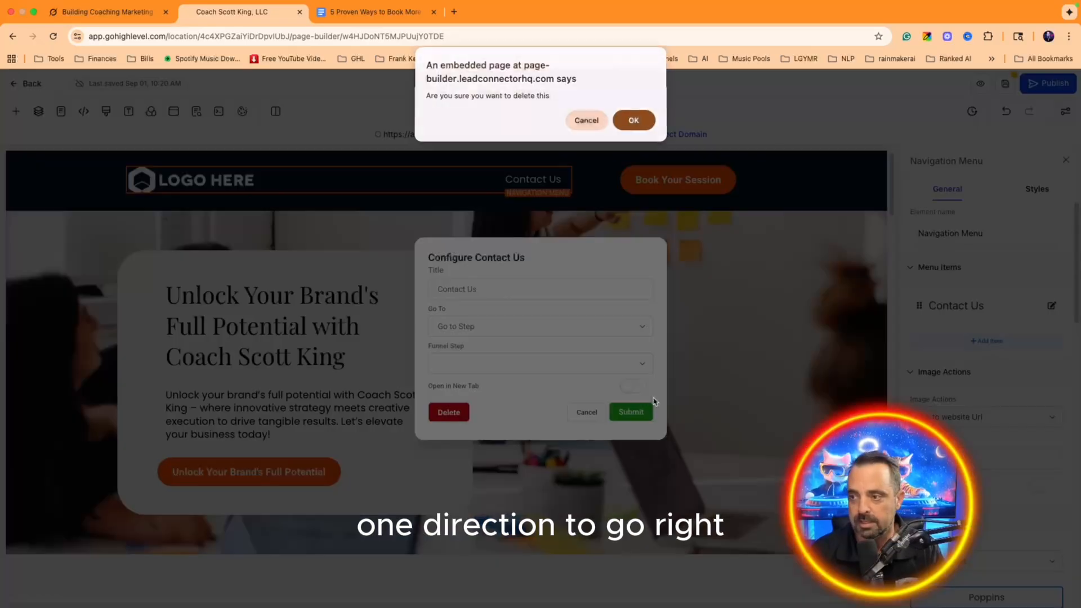
click(633, 121)
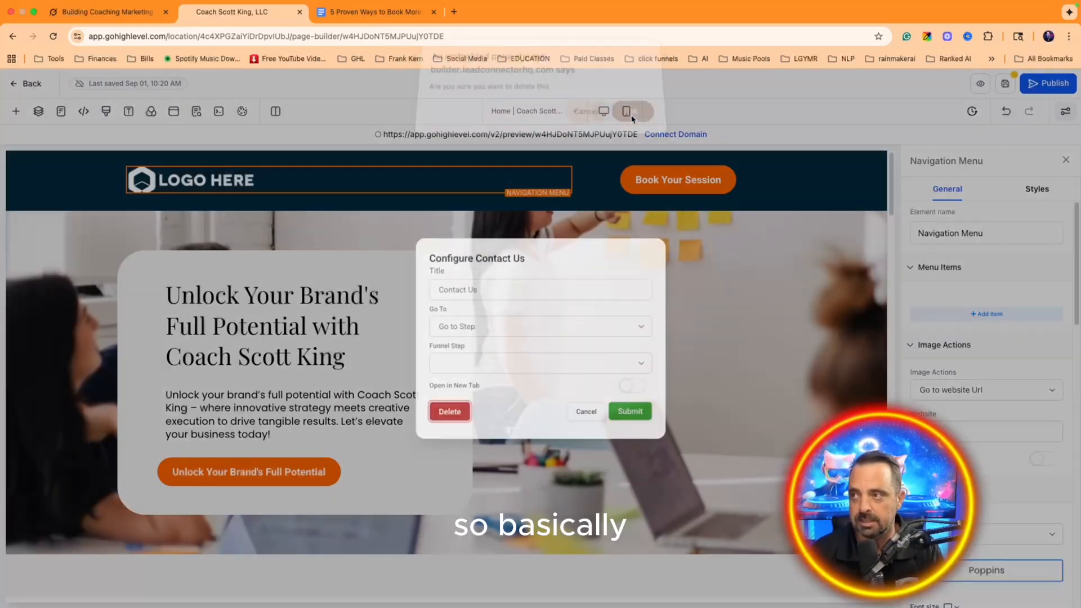
Step: Inspect the Book Your Session and Unlock Your Brand's Full Potential buttons
click(678, 179)
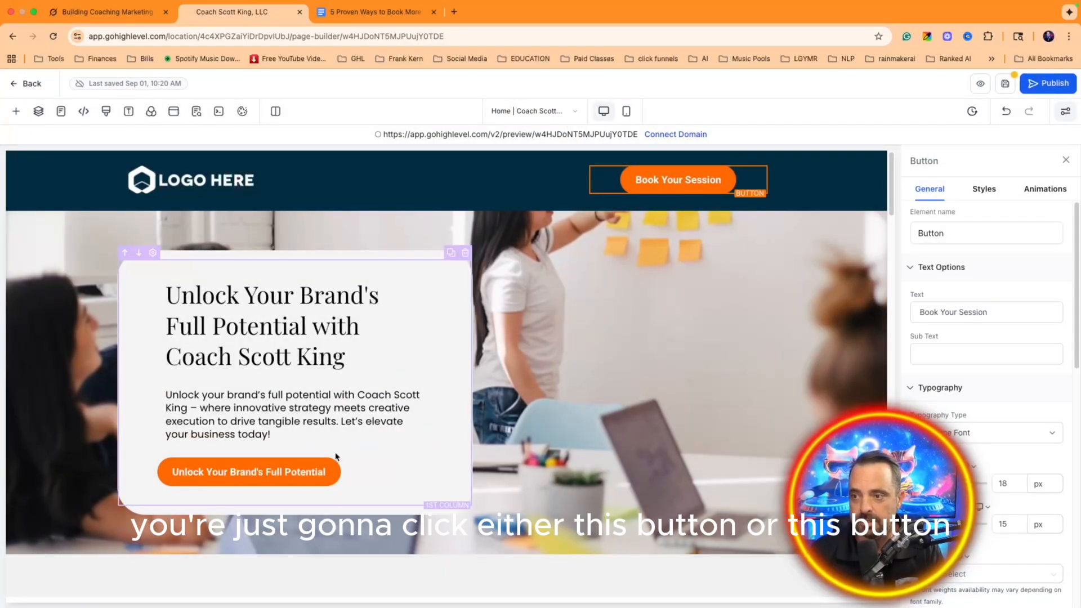
click(315, 472)
scroll(443, 276, down, 8)
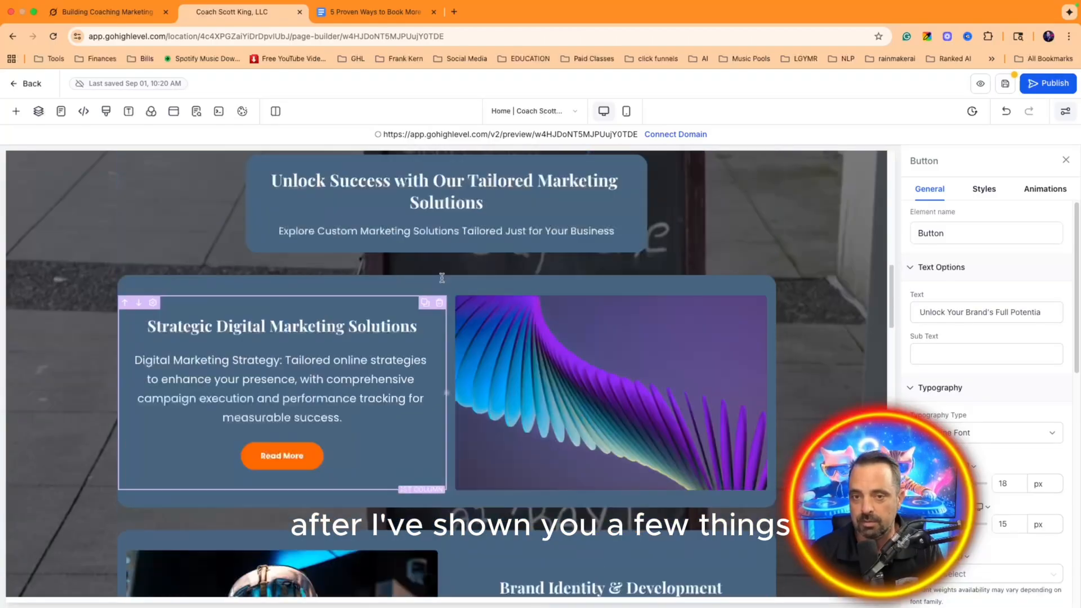
scroll(444, 284, up, 15)
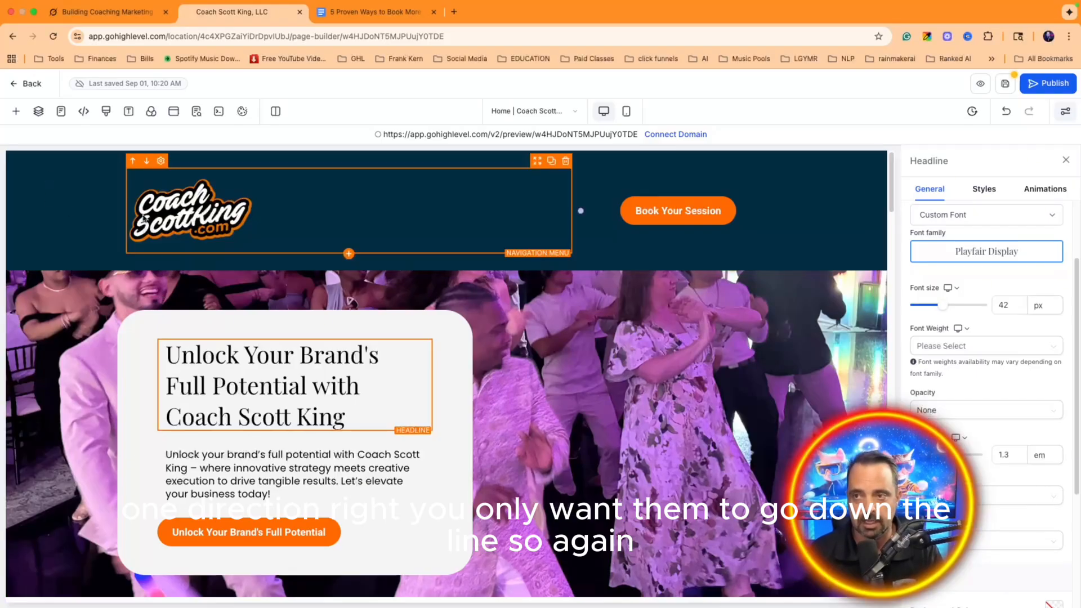
Step: Look over the page and select the header navigation menu holding the logo
scroll(987, 338, down, 4)
scroll(986, 468, up, 5)
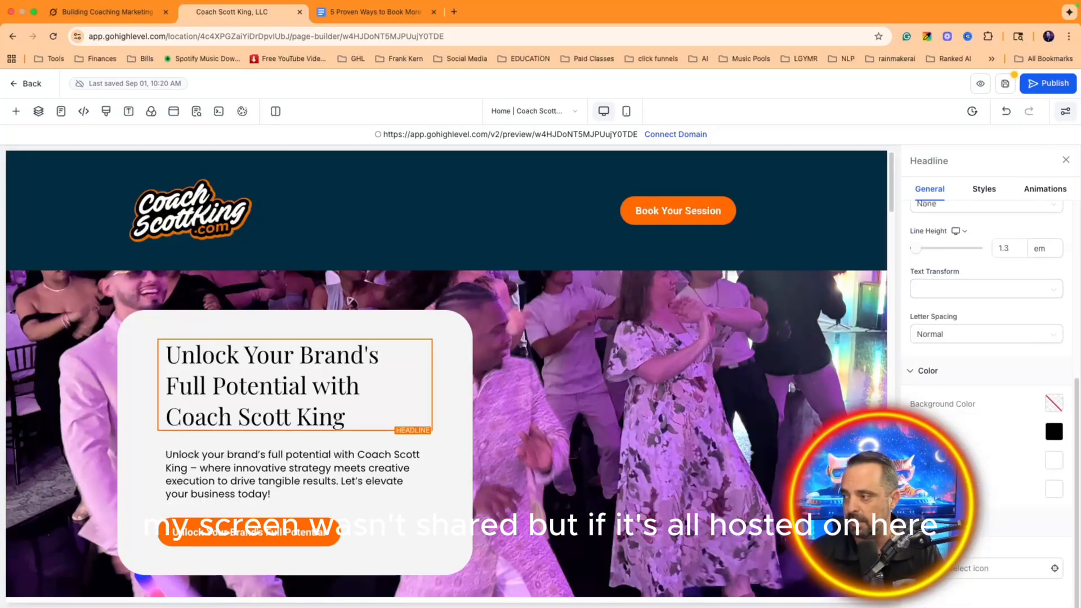
scroll(986, 468, down, 4)
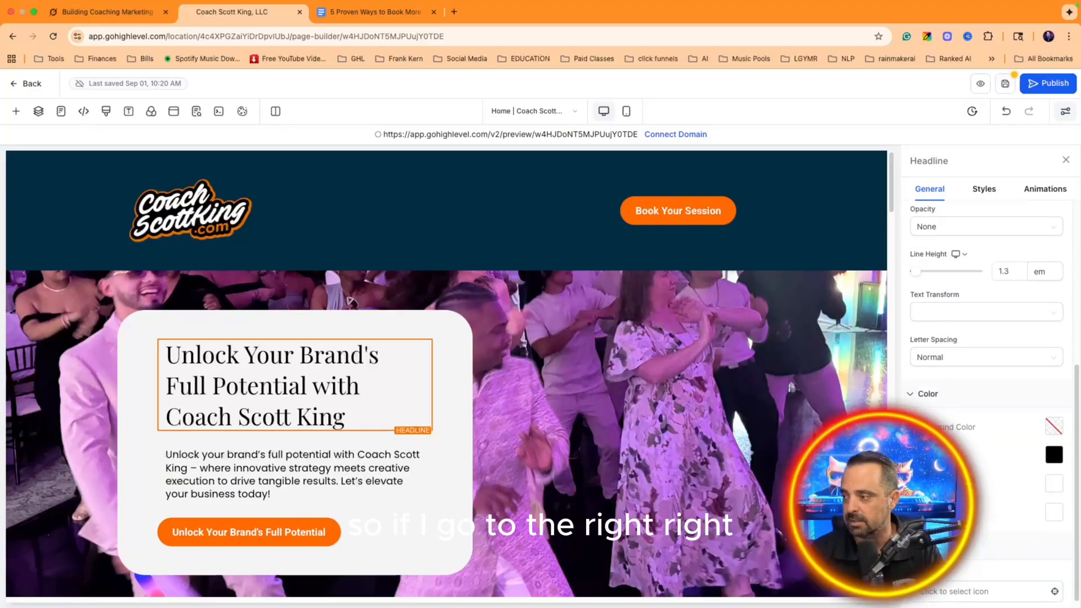
scroll(986, 467, up, 3)
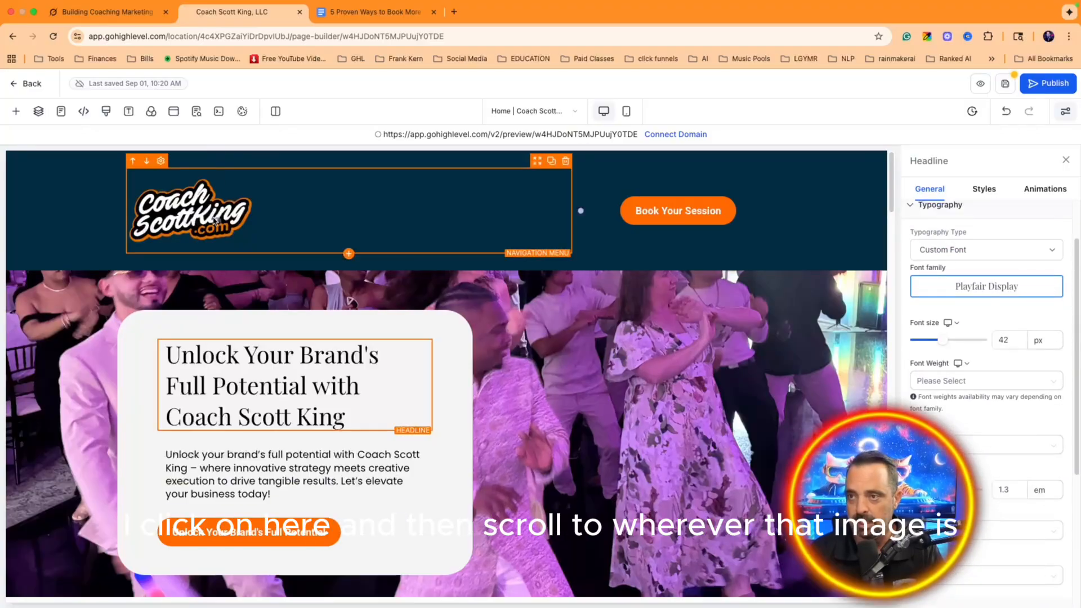
scroll(980, 425, down, 5)
scroll(980, 425, up, 5)
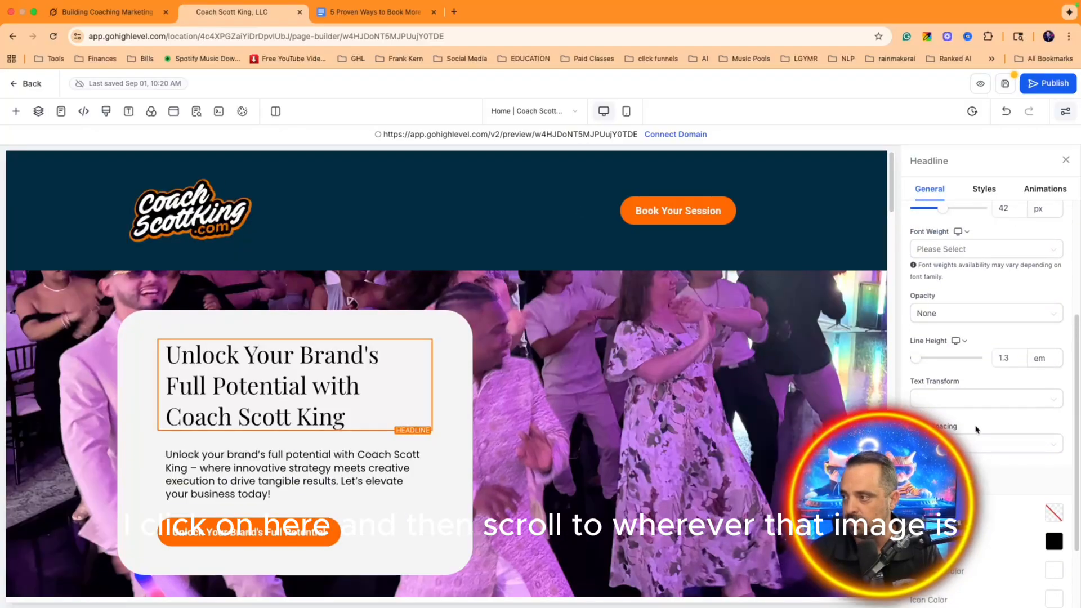
scroll(975, 430, down, 5)
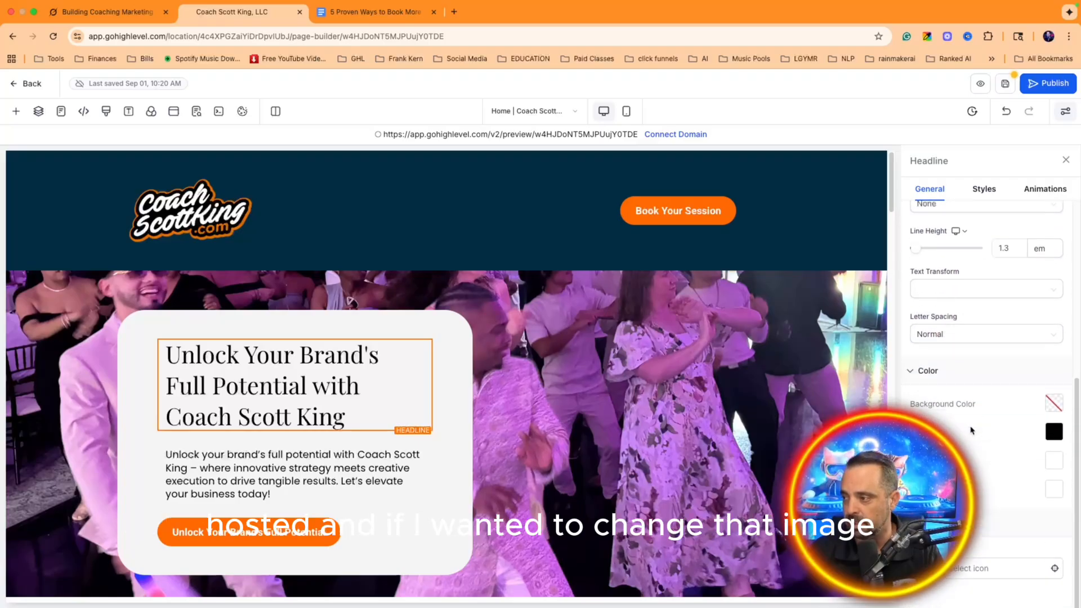
scroll(969, 436, up, 5)
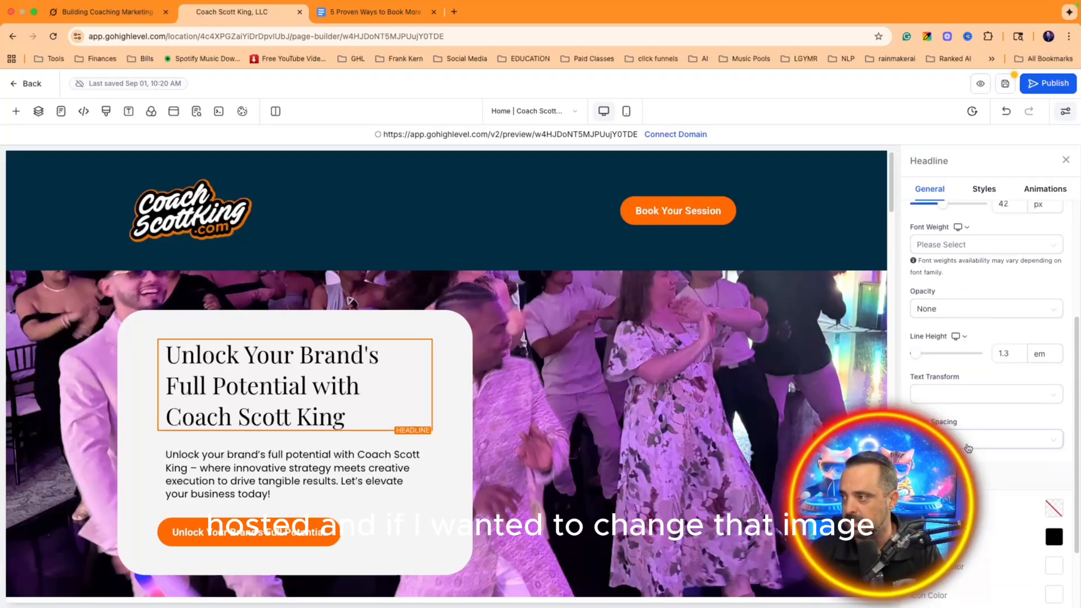
click(250, 218)
Step: Re-pick the Coach Scott King logo from media storage and set its width to 175
scroll(996, 376, down, 6)
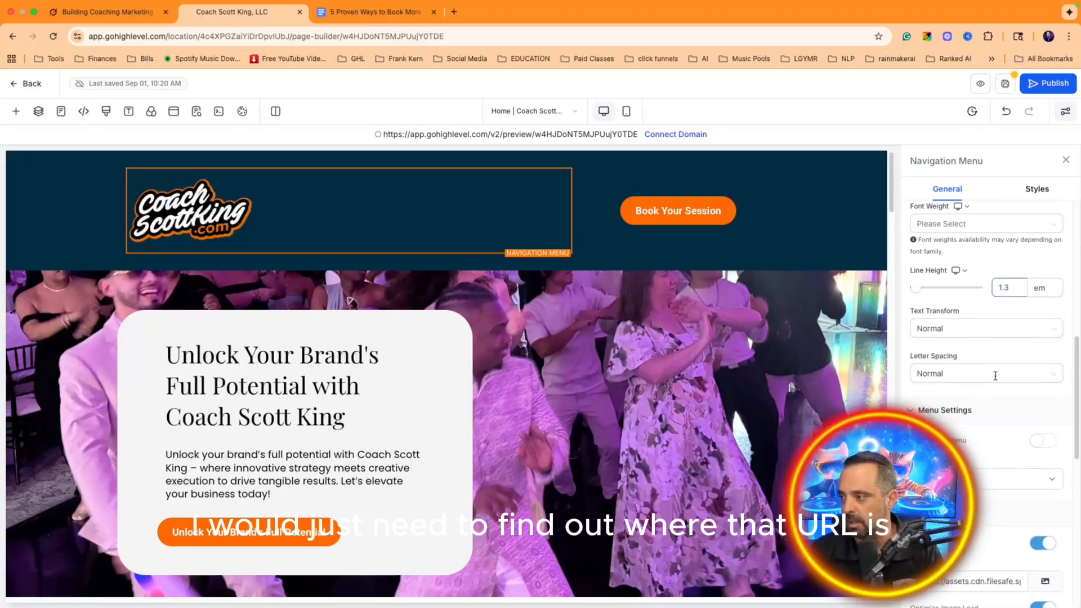
scroll(995, 375, down, 3)
click(1048, 473)
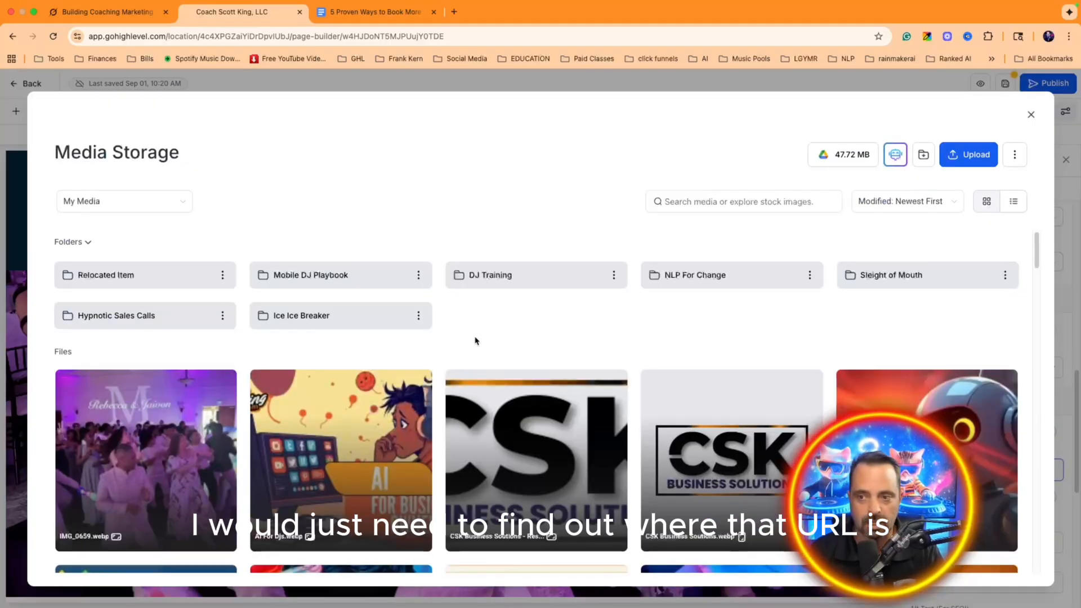
scroll(475, 341, down, 20)
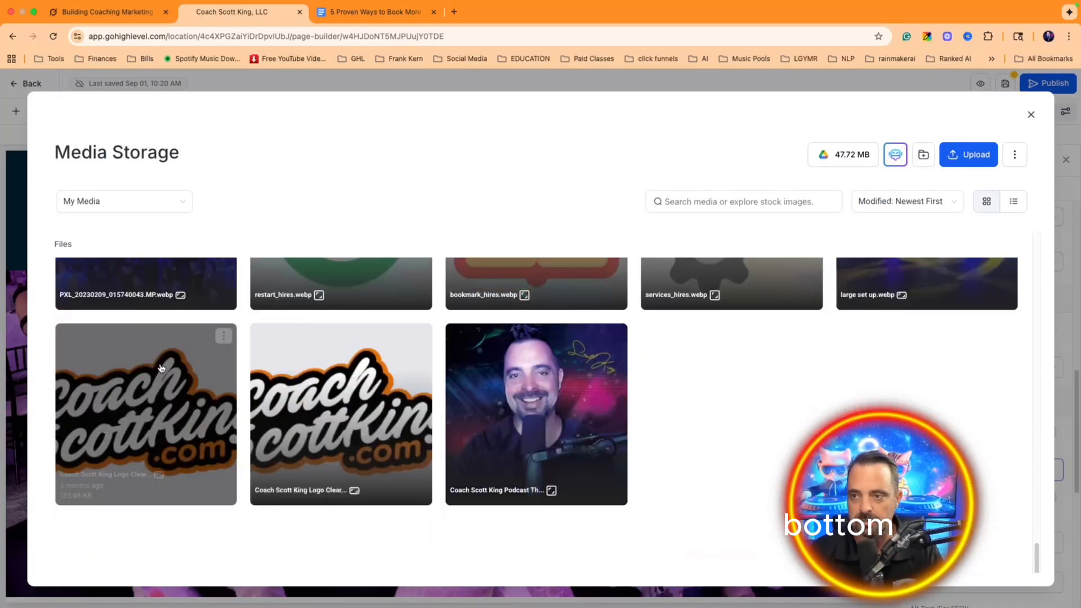
click(224, 337)
click(207, 358)
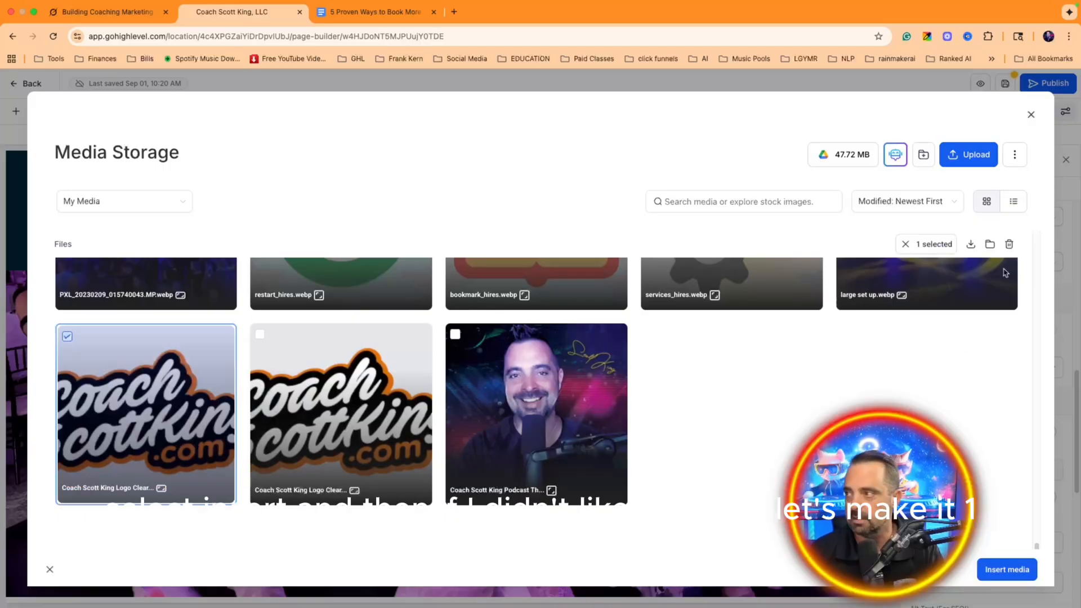
click(1003, 567)
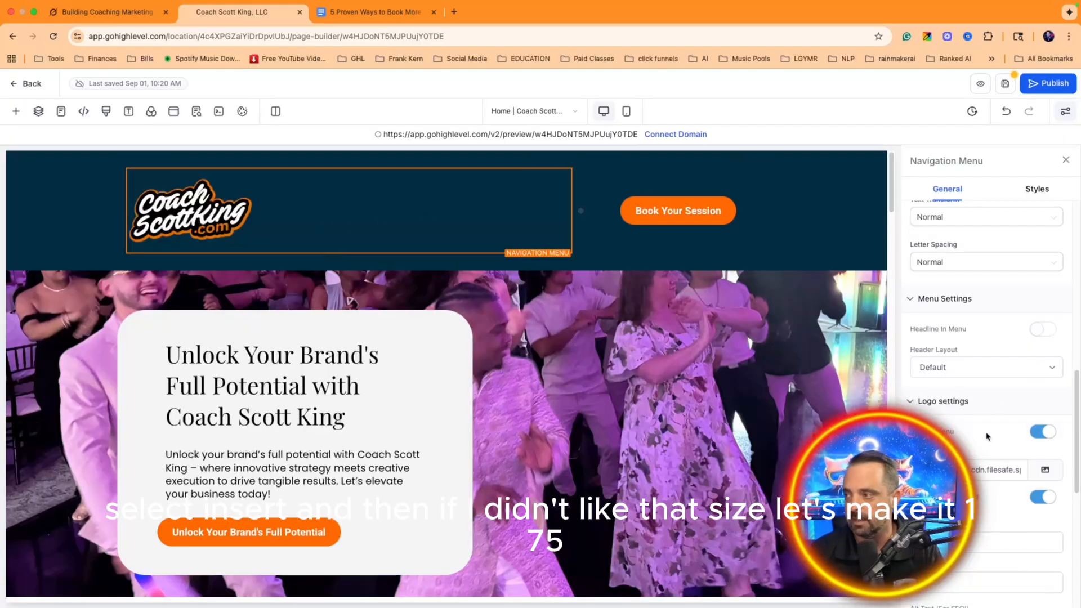
scroll(986, 372, down, 3)
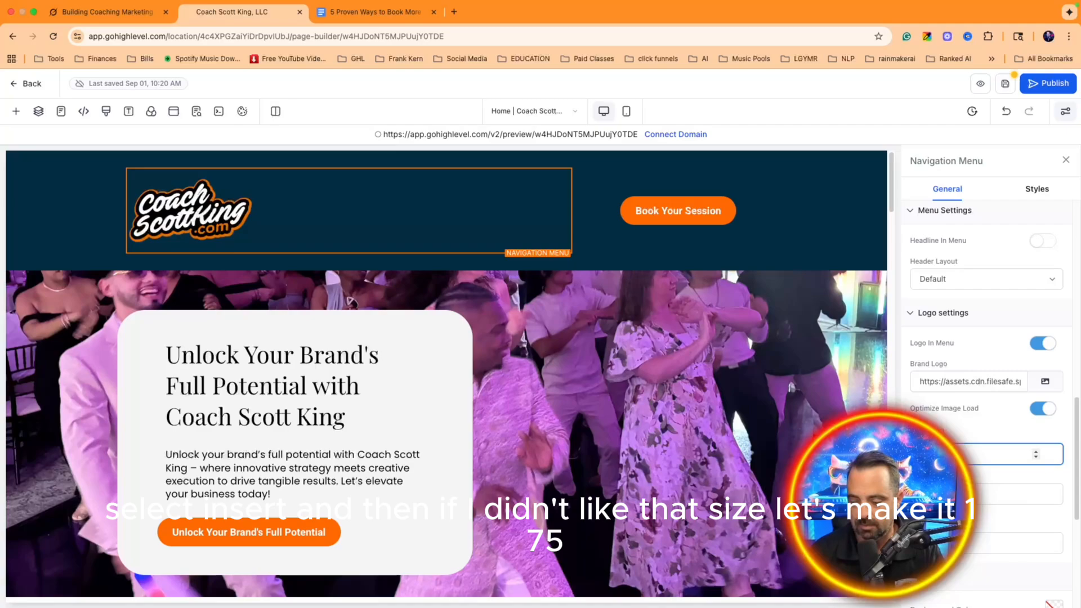
text(175)
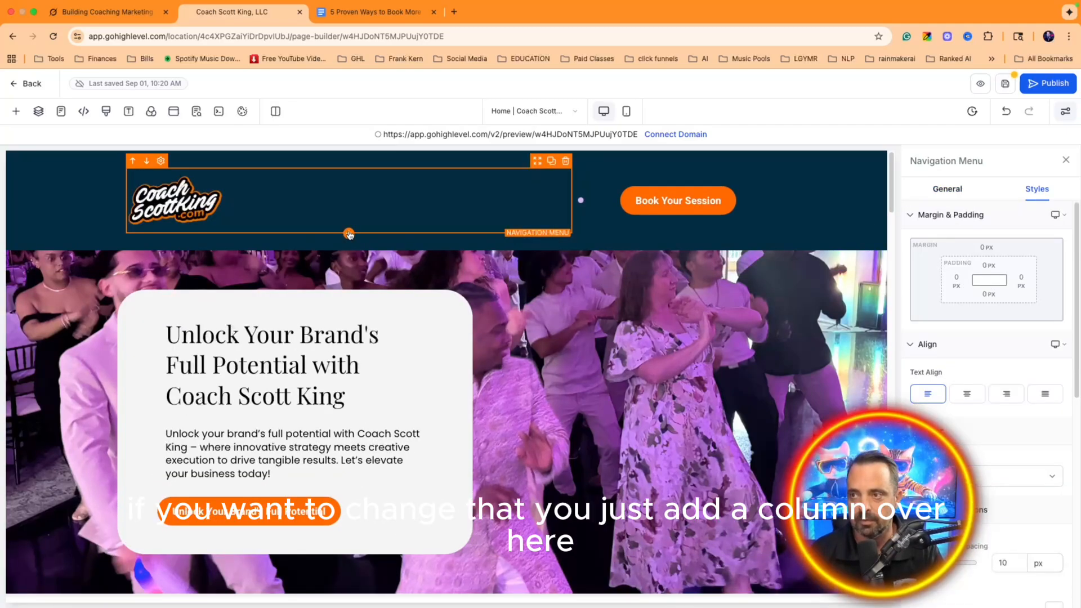
click(16, 111)
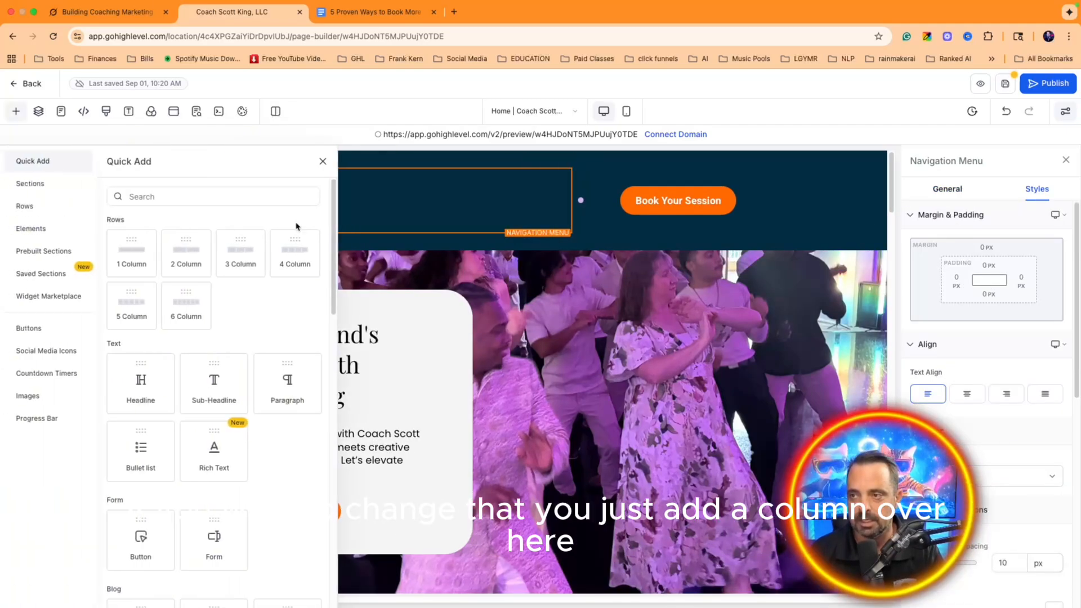
Step: Add a one-column row below the header and place an Image element in it
drag(139, 249, 423, 264)
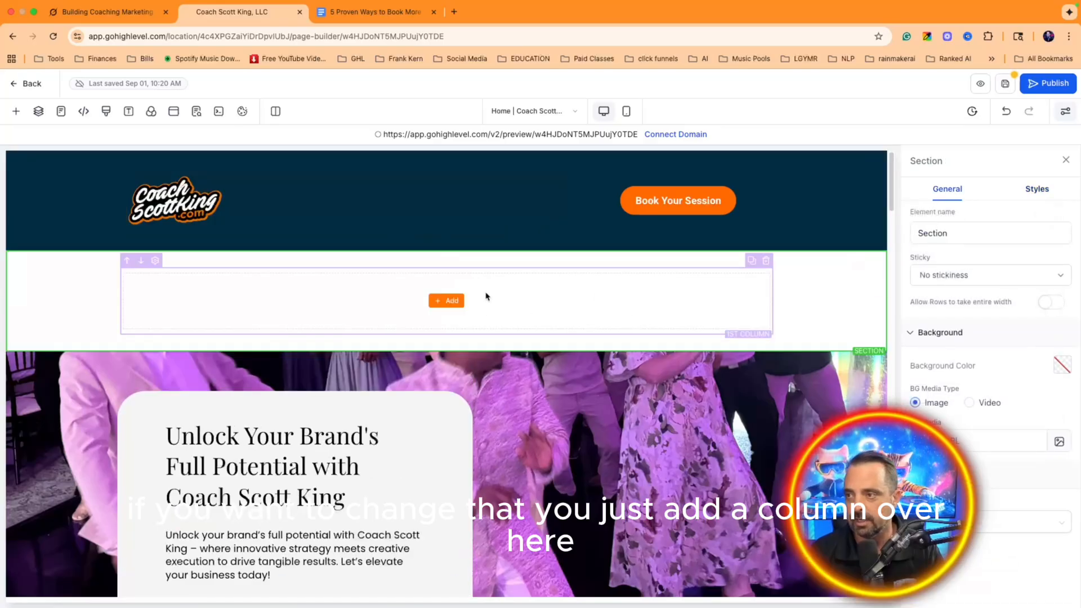
click(154, 202)
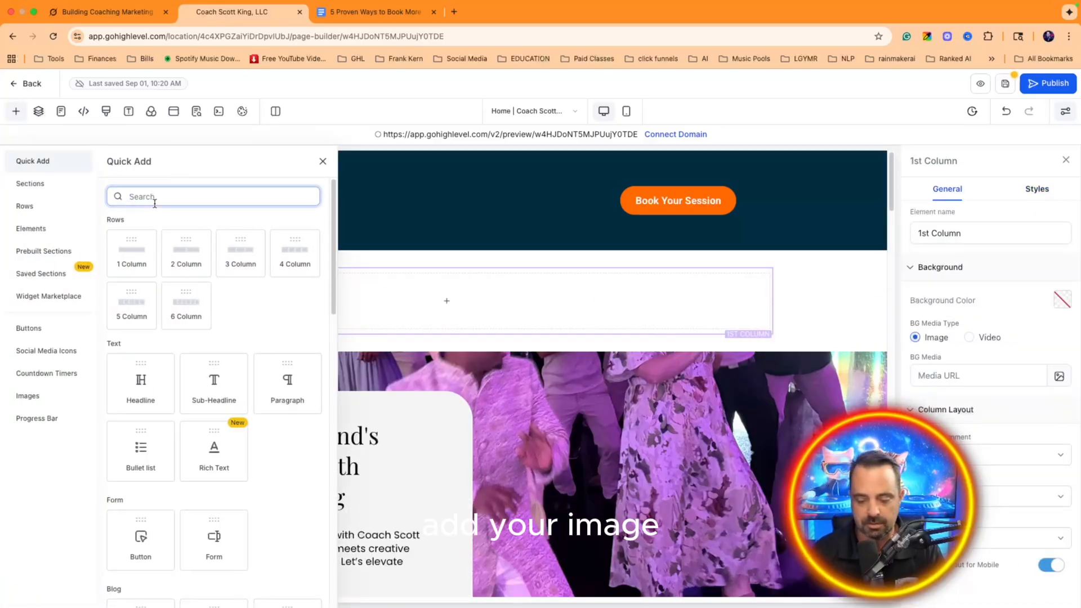
text(image)
drag(216, 275, 435, 294)
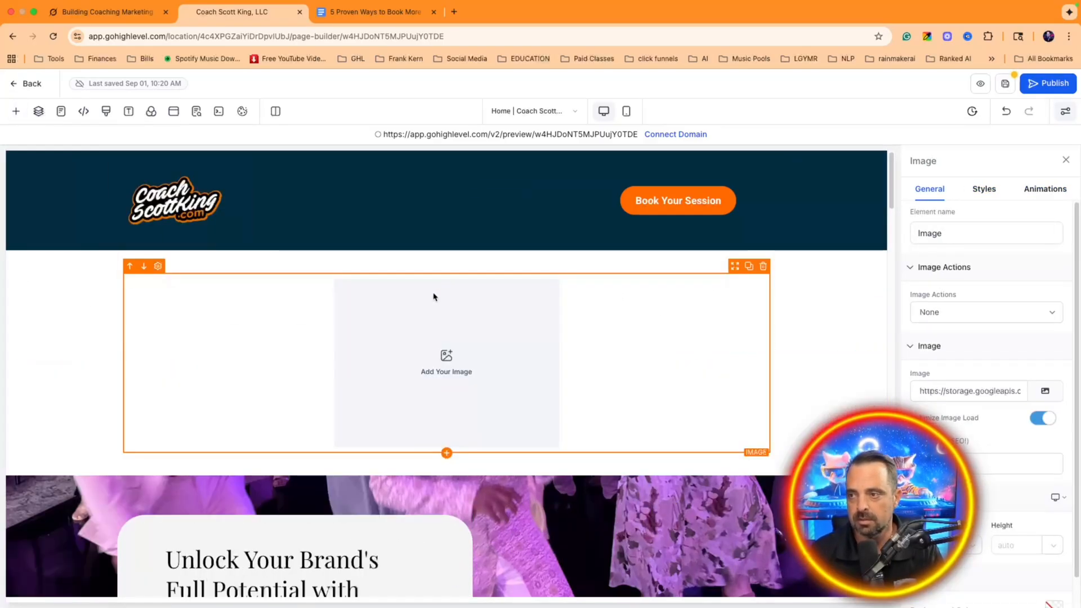
Step: Insert the Coach Scott King logo from media storage into the image and shrink it
click(1047, 349)
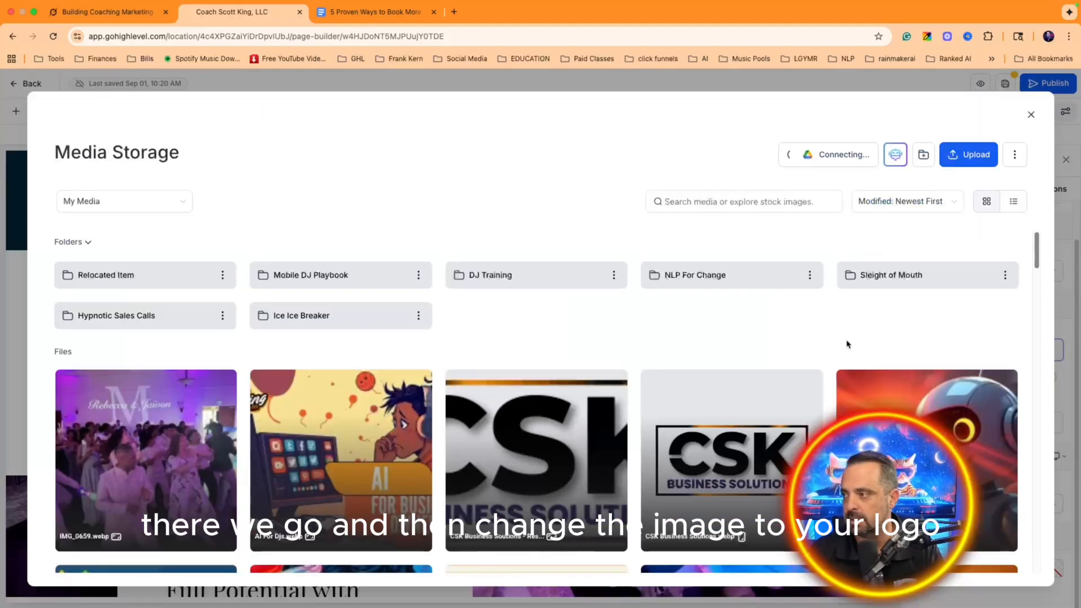
scroll(512, 382, down, 20)
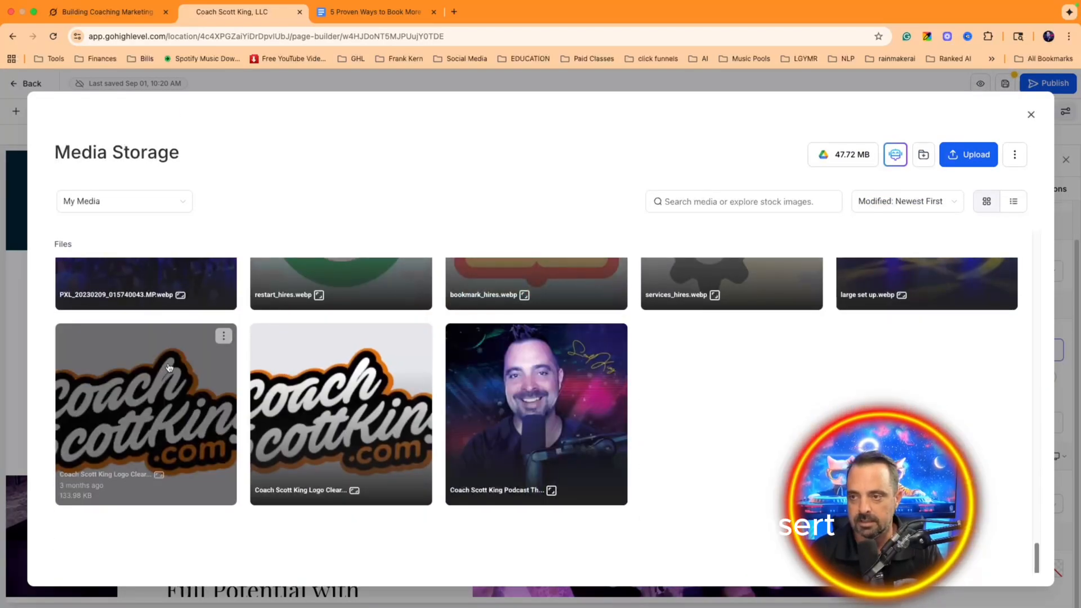
click(224, 335)
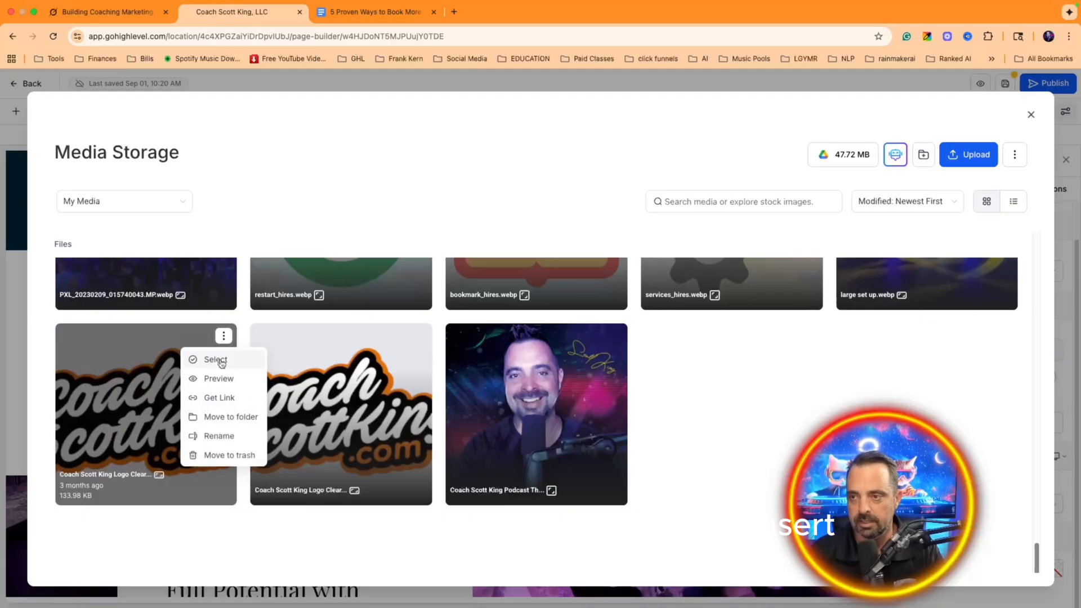
click(214, 357)
click(1002, 569)
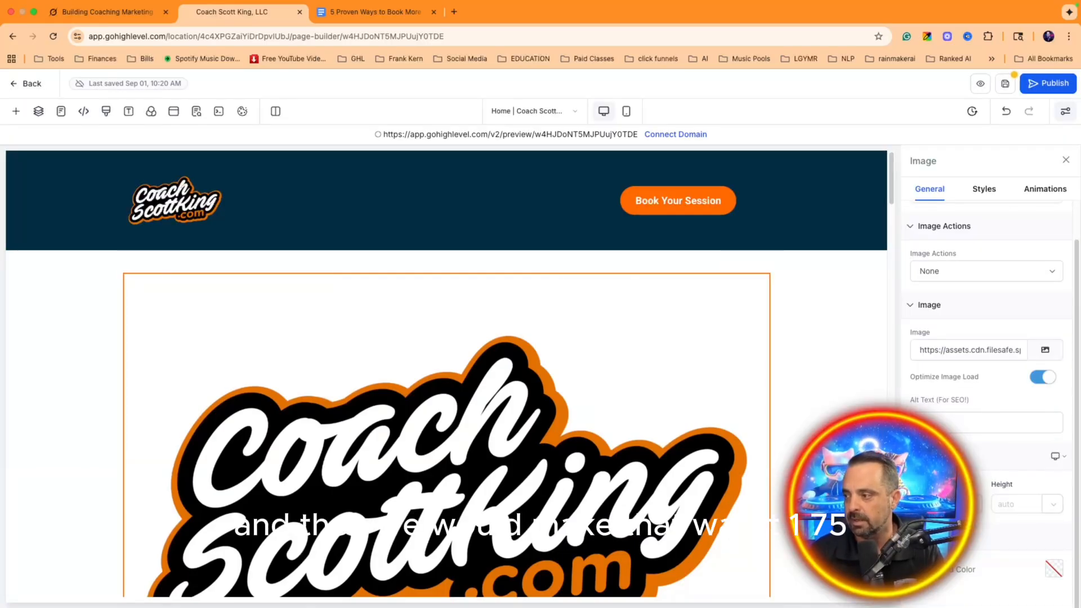
text(175)
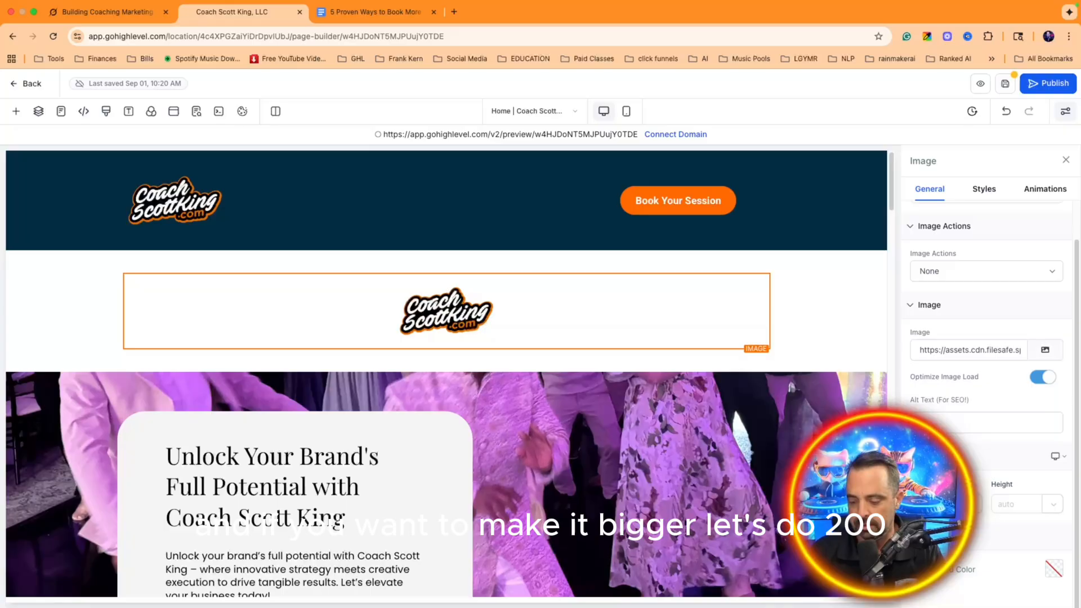
text(200)
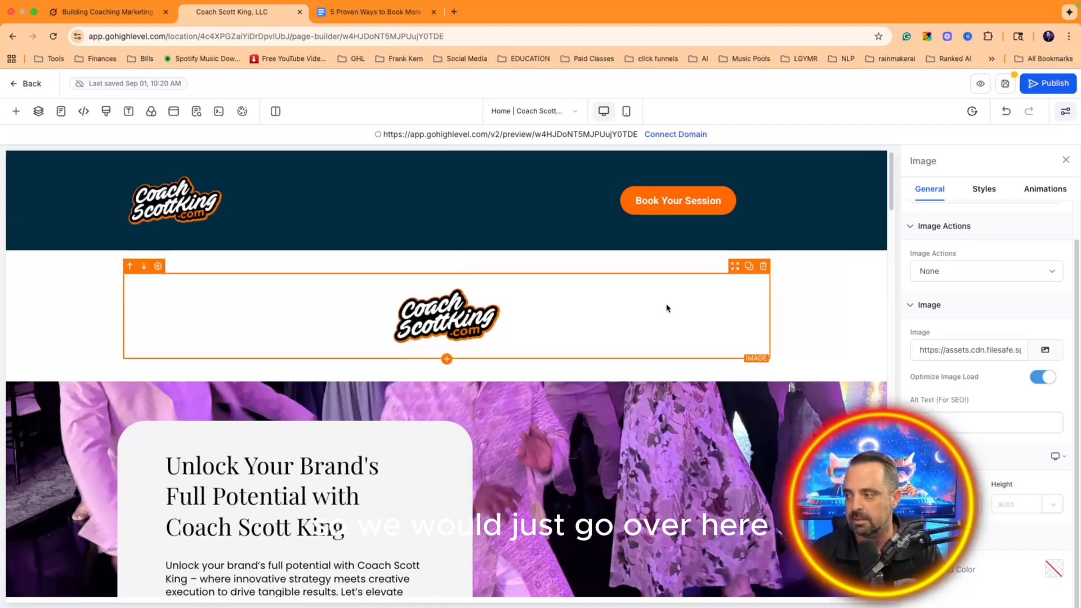
Step: Hide the original Header section using the Layers panel
click(38, 111)
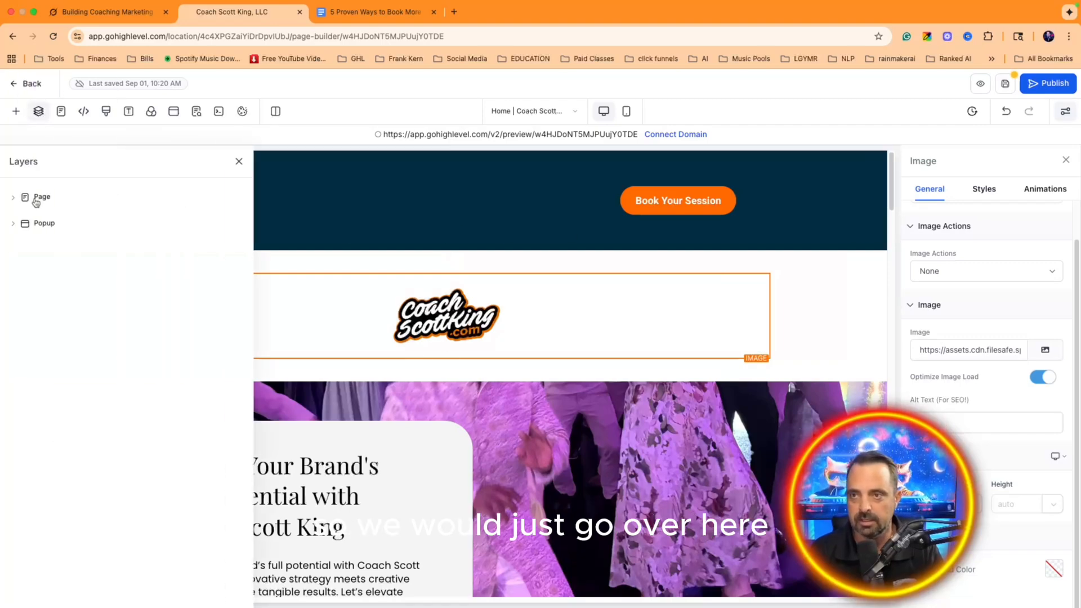
click(12, 197)
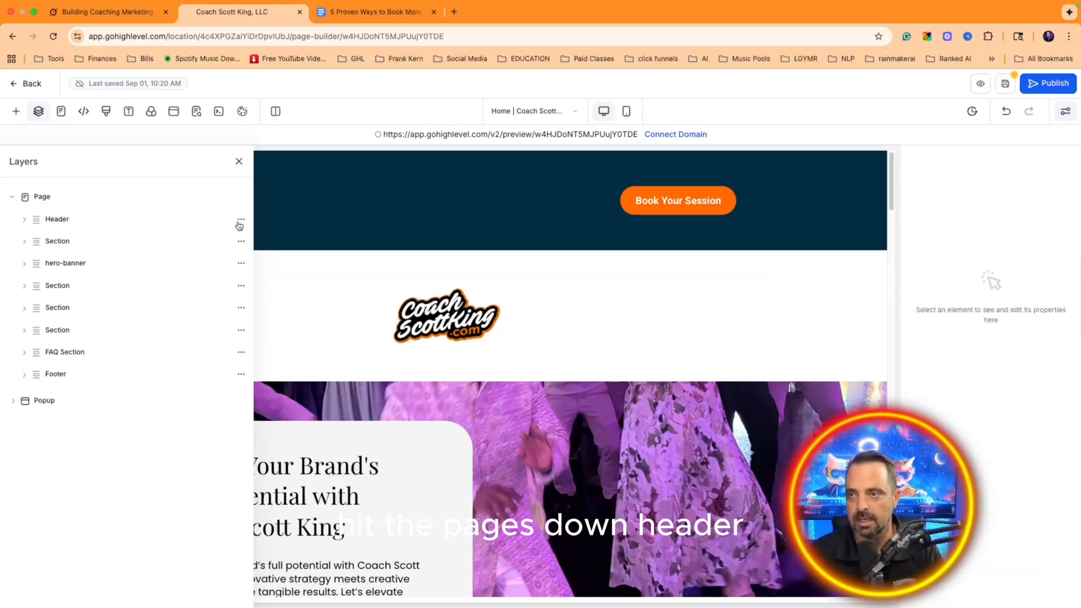
click(241, 219)
click(241, 113)
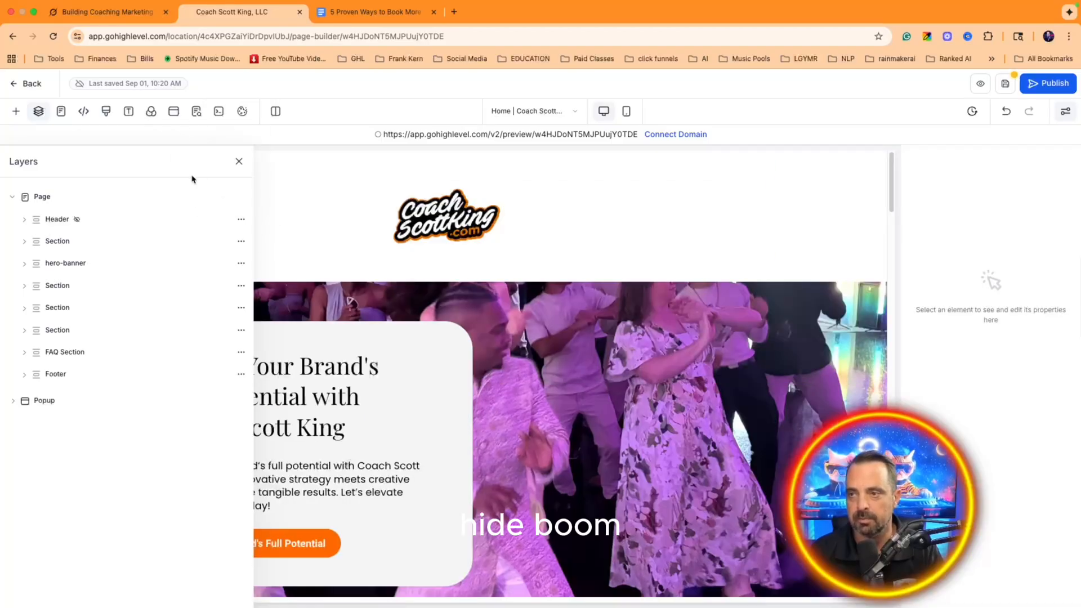
Step: Give the logo section a black background colour
click(823, 179)
click(1070, 362)
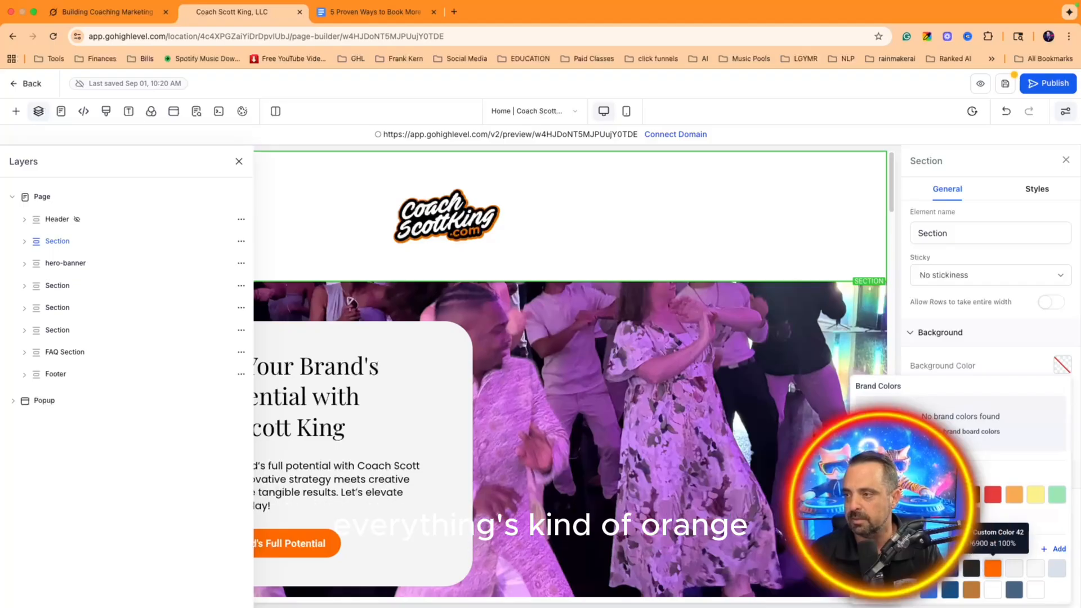
click(797, 251)
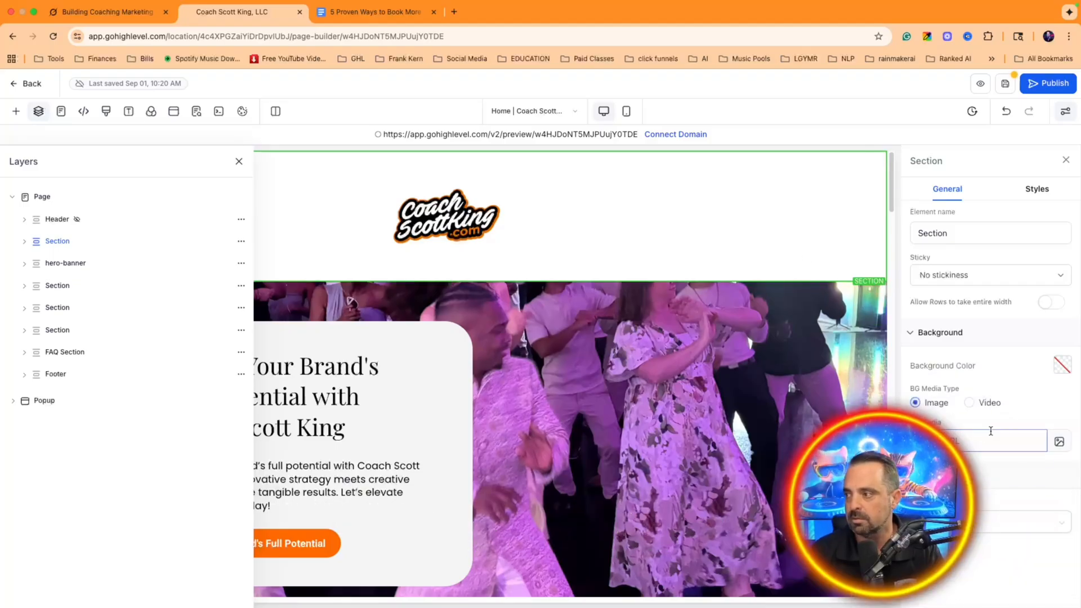
click(1061, 442)
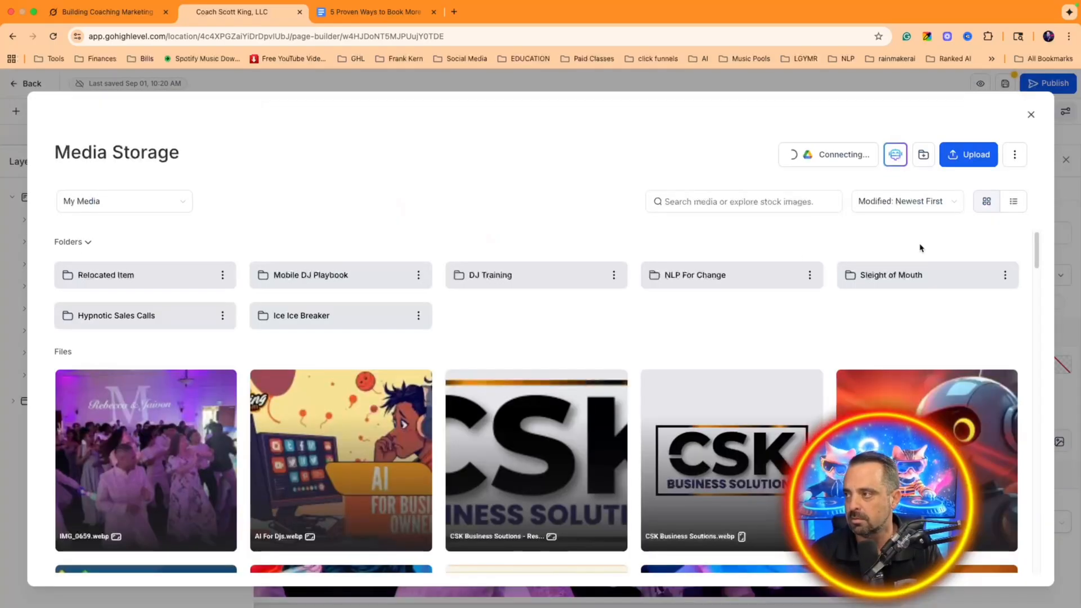
click(1030, 116)
click(651, 209)
click(831, 197)
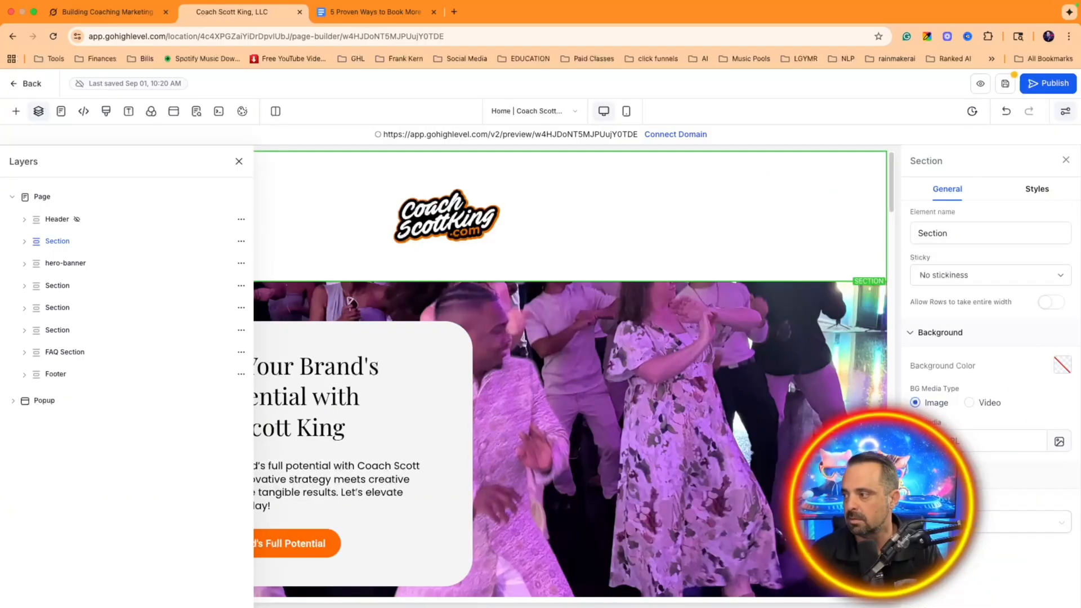
click(1062, 365)
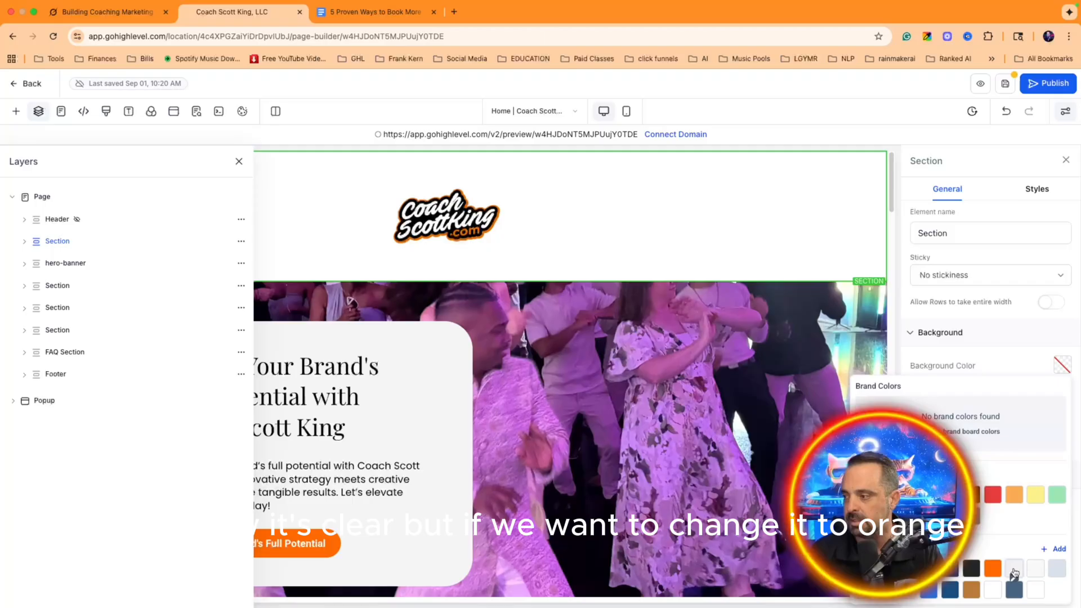
click(993, 569)
click(971, 568)
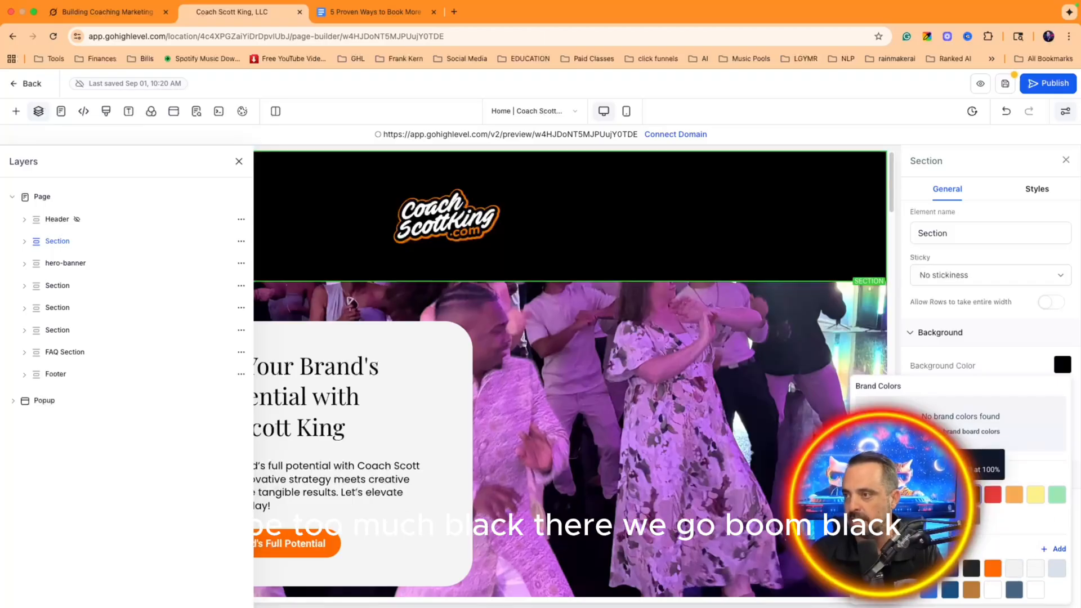
click(239, 161)
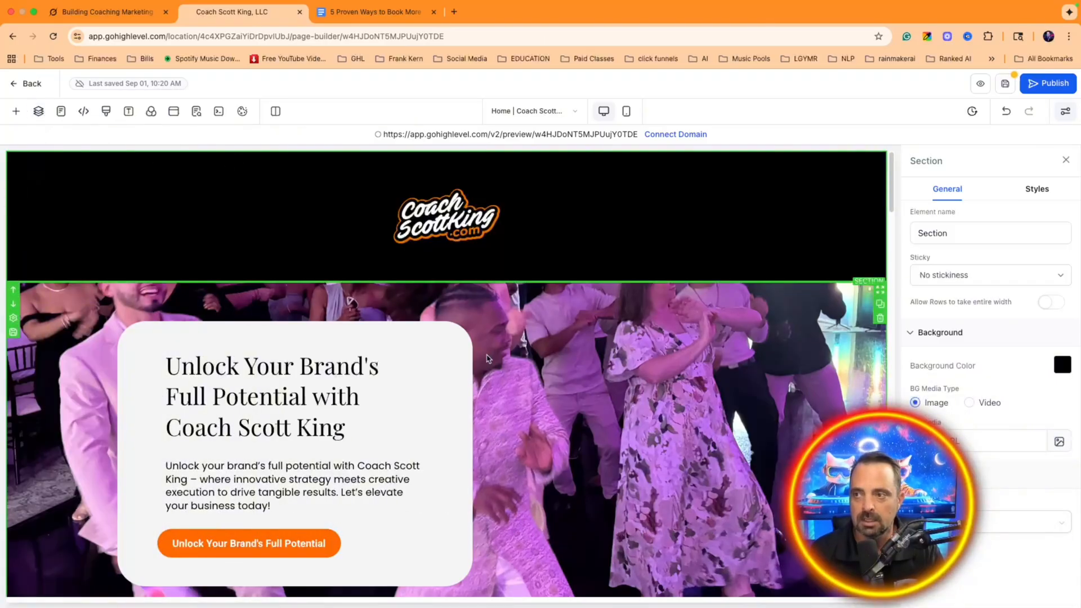
Step: Select the hero banner and headline text, then move over to the Grok chat
scroll(478, 372, down, 1)
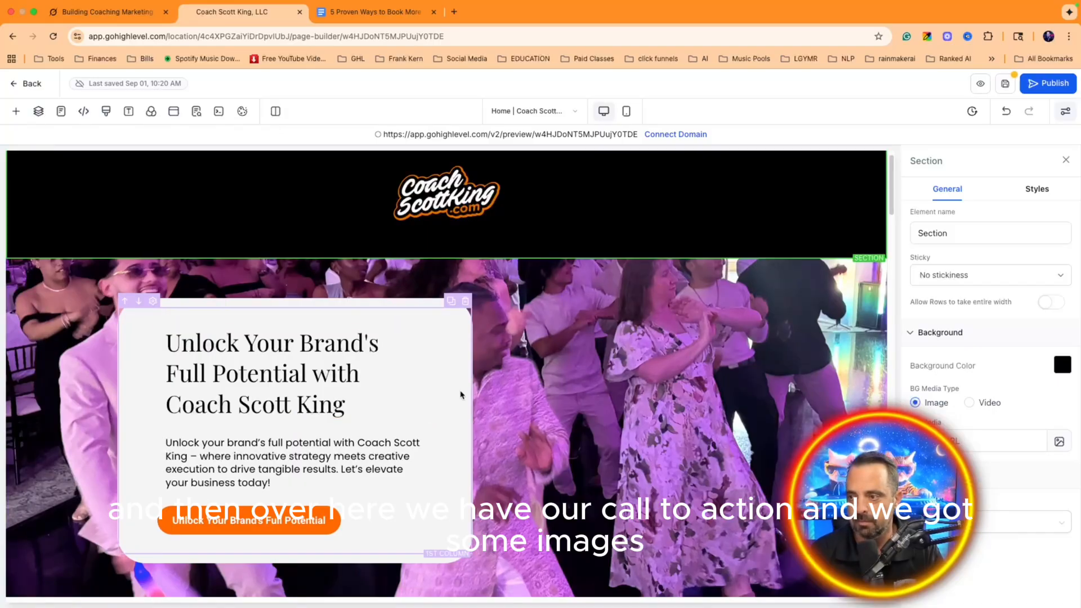
click(461, 395)
click(491, 394)
click(381, 392)
scroll(361, 393, down, 2)
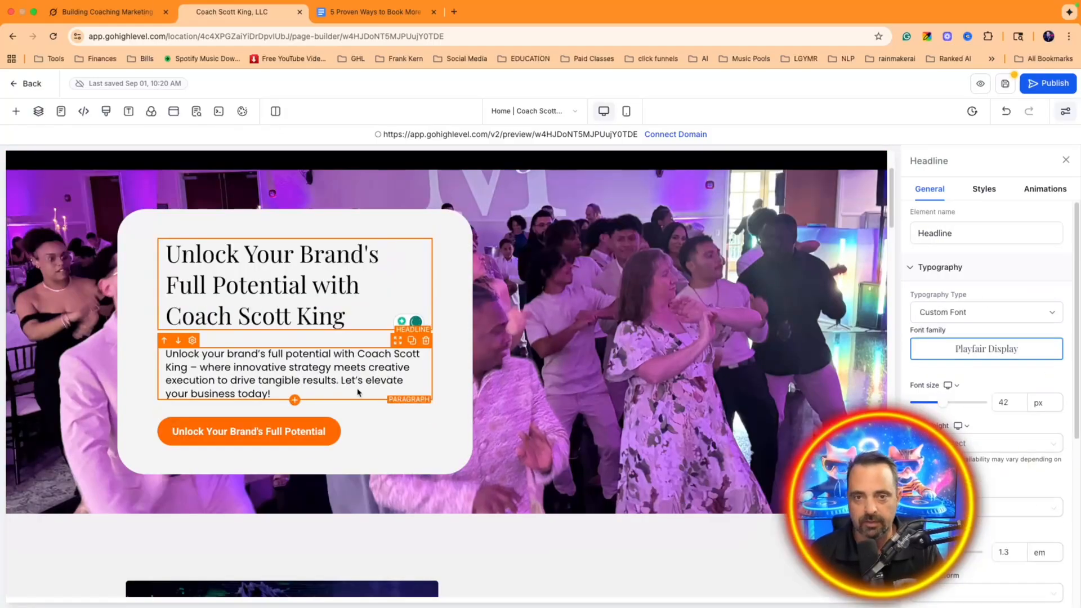
scroll(590, 432, down, 5)
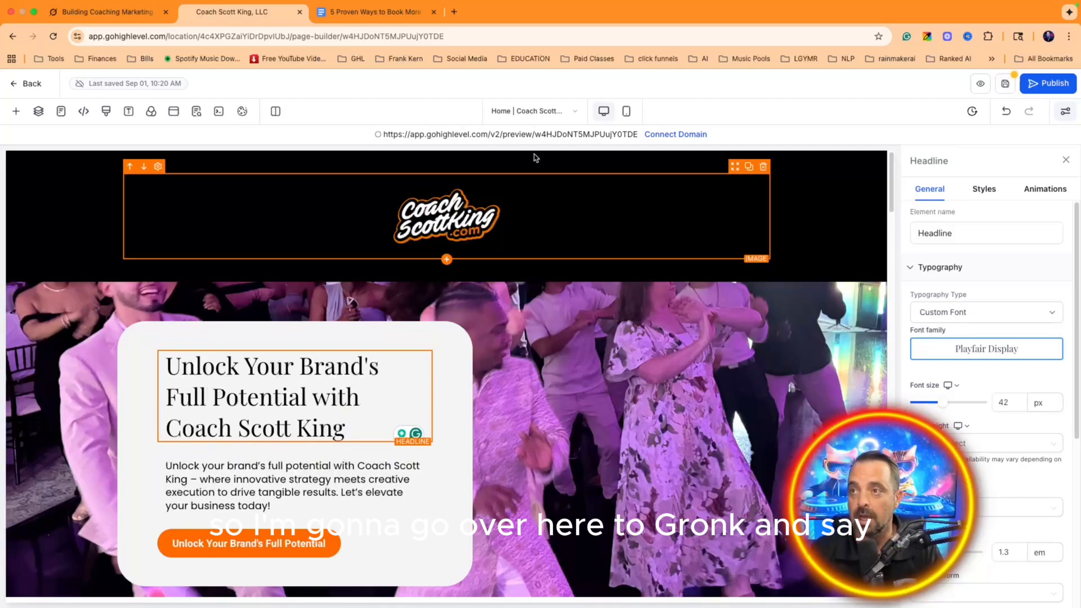
click(116, 17)
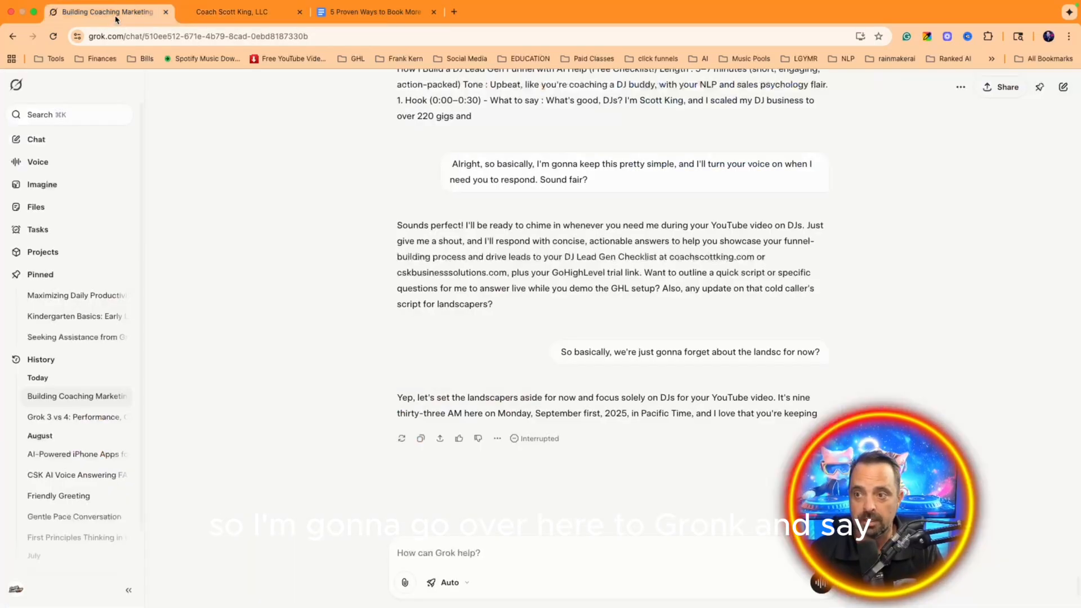
Step: Ask Grok by voice for a headline for the free gig-booking checklist funnel page
click(814, 589)
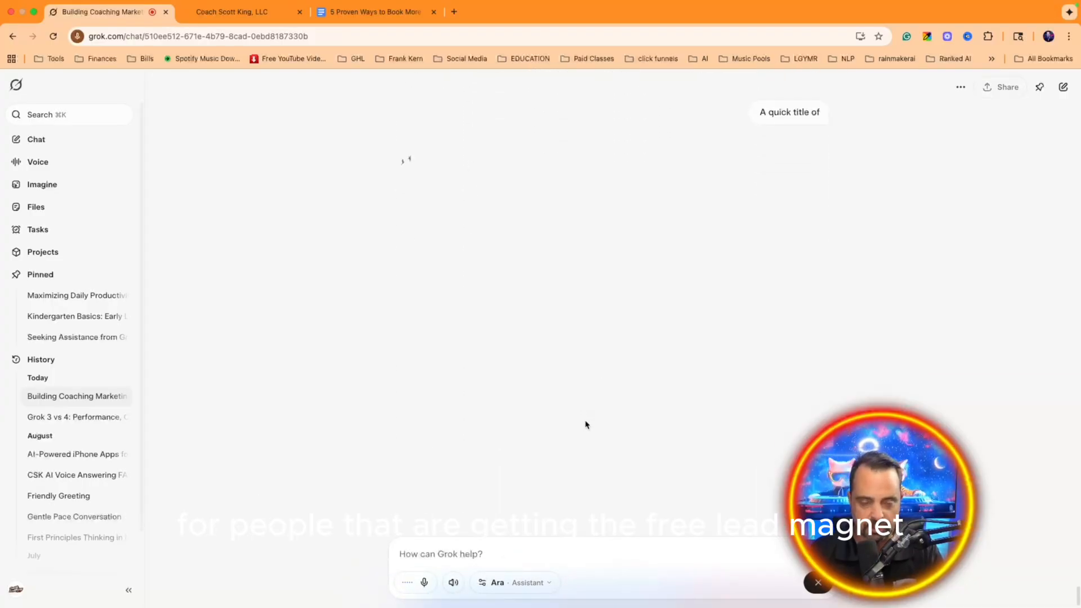
click(389, 11)
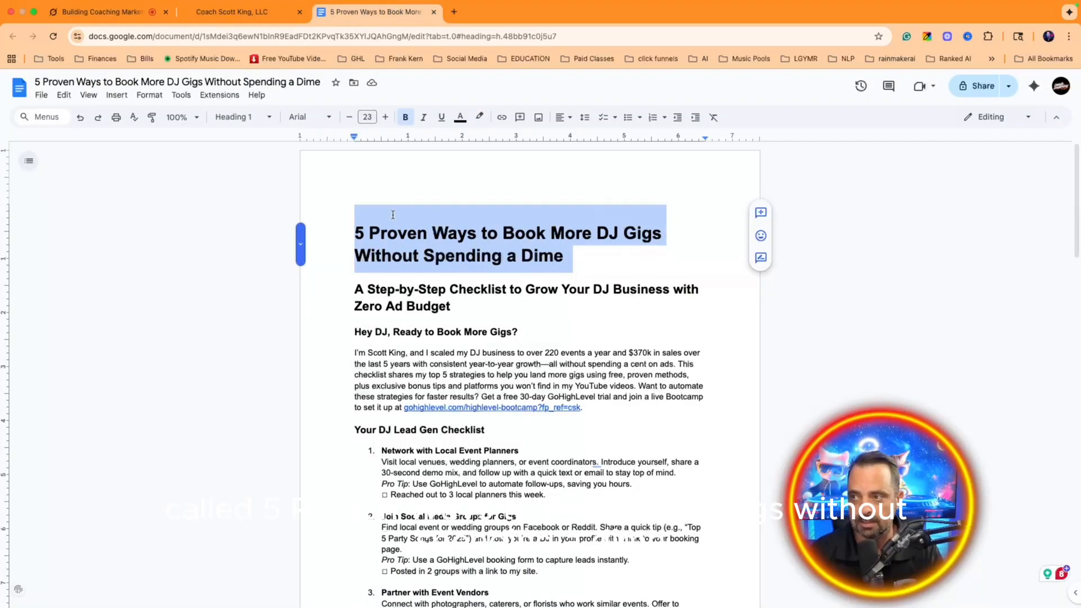
click(113, 12)
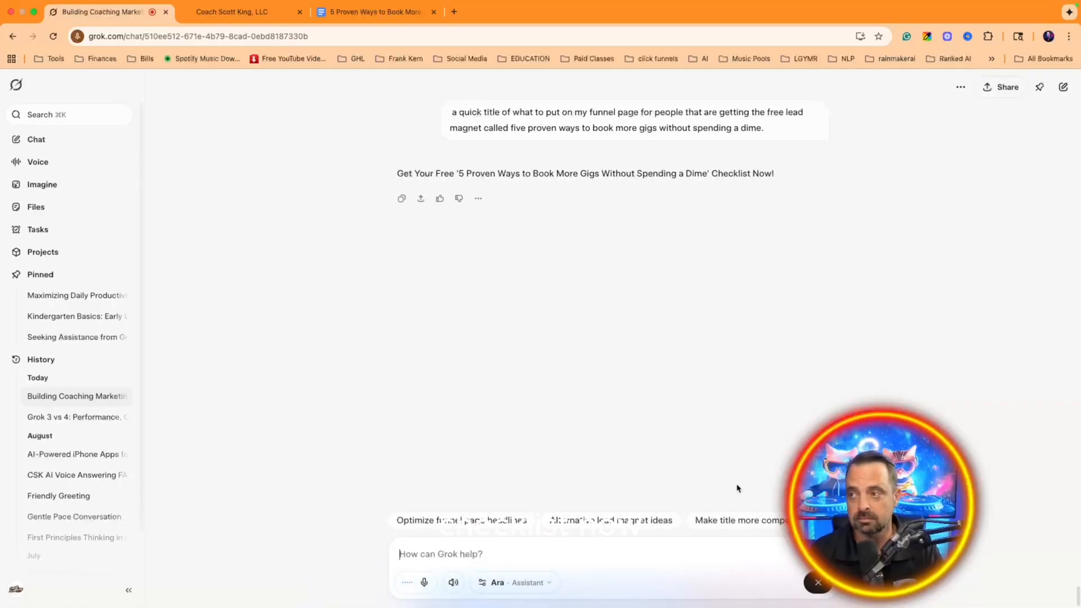
click(820, 587)
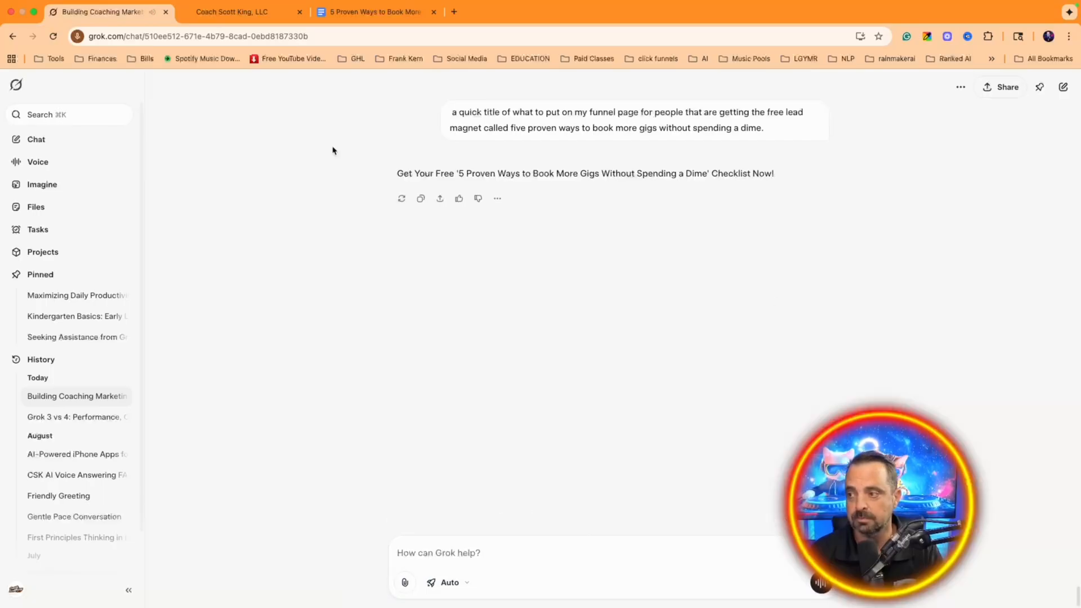
Step: Replace the hero headline with 'Get Your Free '5 Proven Ways to Book More Gigs Without Spending a Dime' Checklist Now!'
triple_click(442, 173)
key(cmd+c)
click(223, 13)
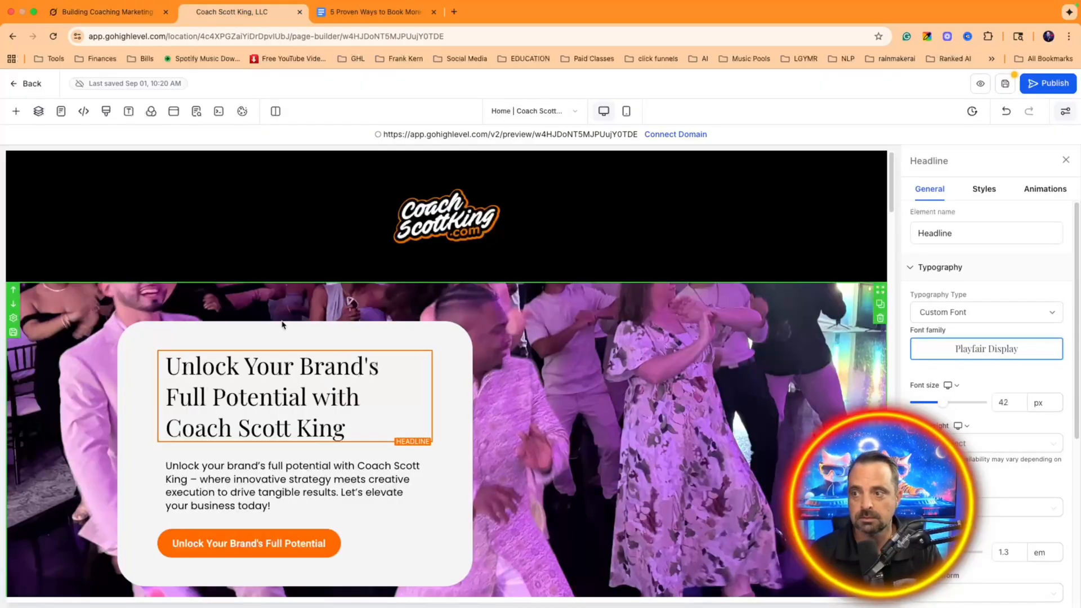
drag(347, 428, 332, 324)
key(cmd+v)
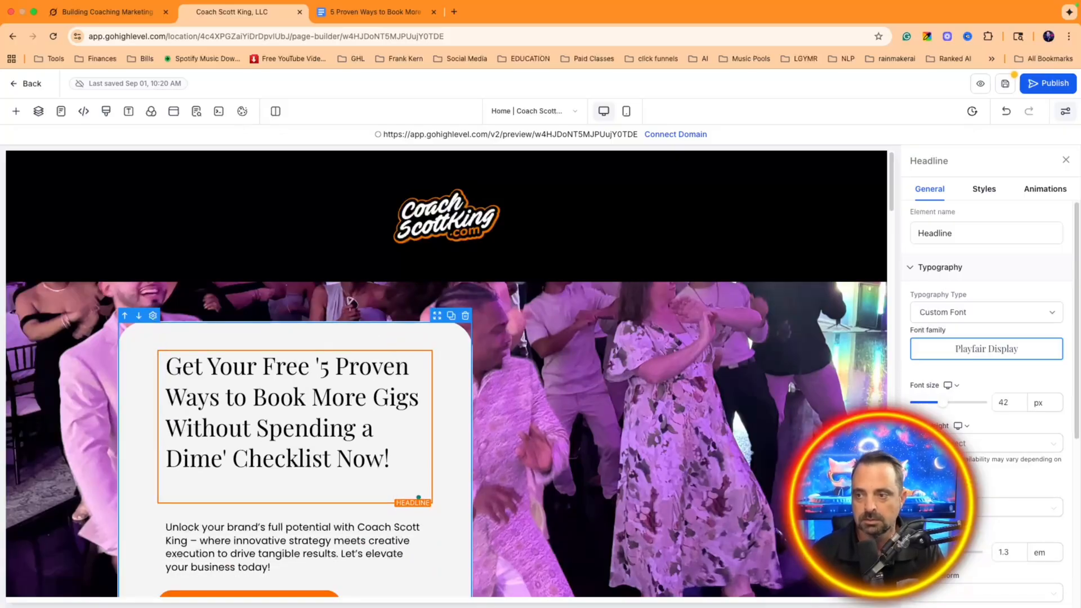
scroll(451, 331, down, 3)
click(107, 12)
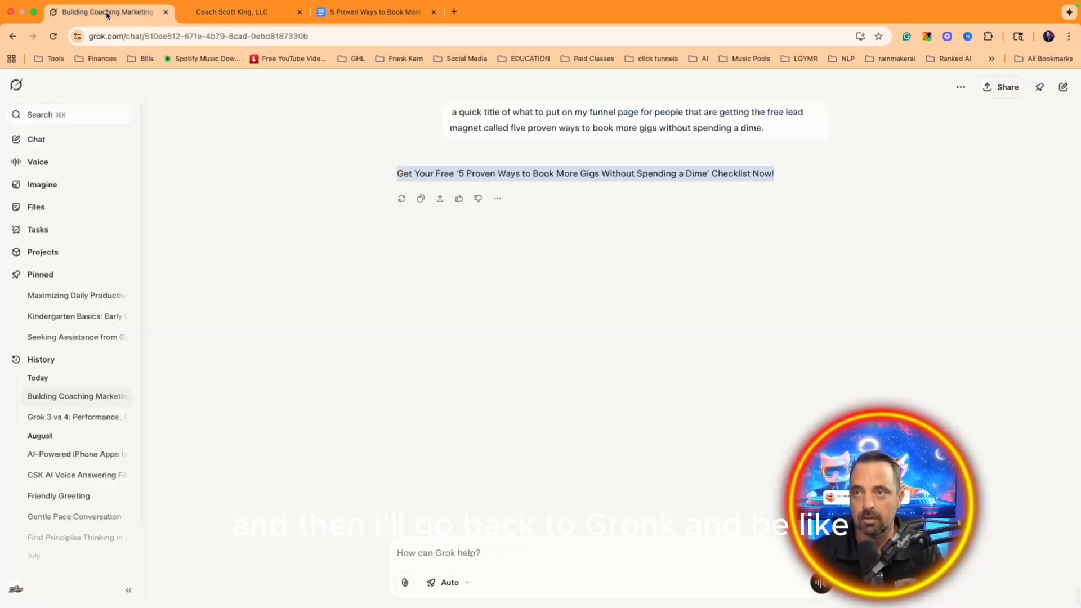
Step: Ask Grok by voice for a subtitle and description, copy the subtitle, and select the hero text
click(825, 589)
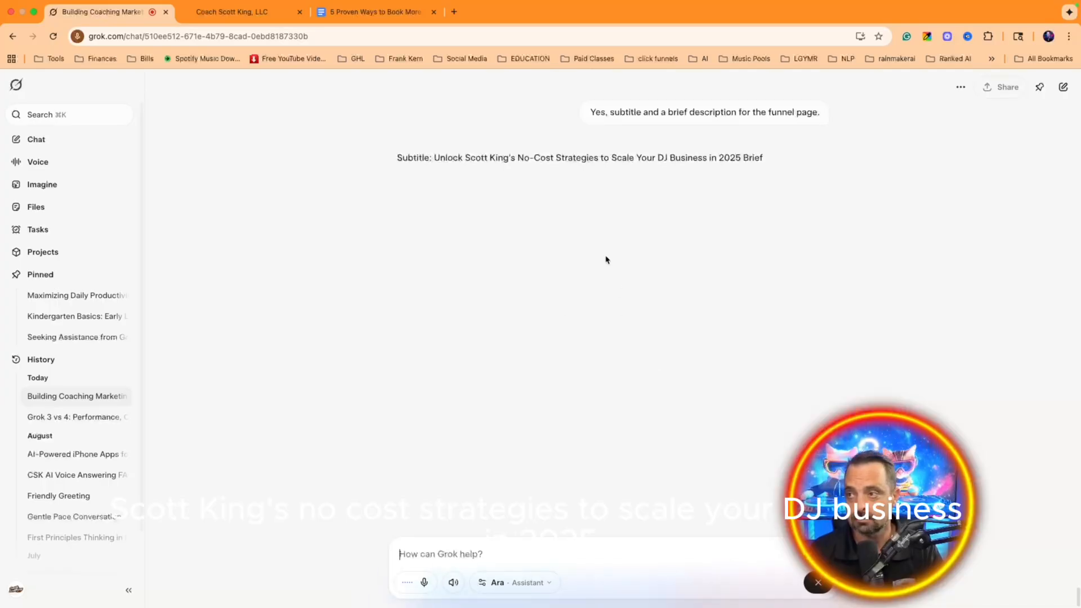
drag(435, 157, 813, 158)
key(super+c)
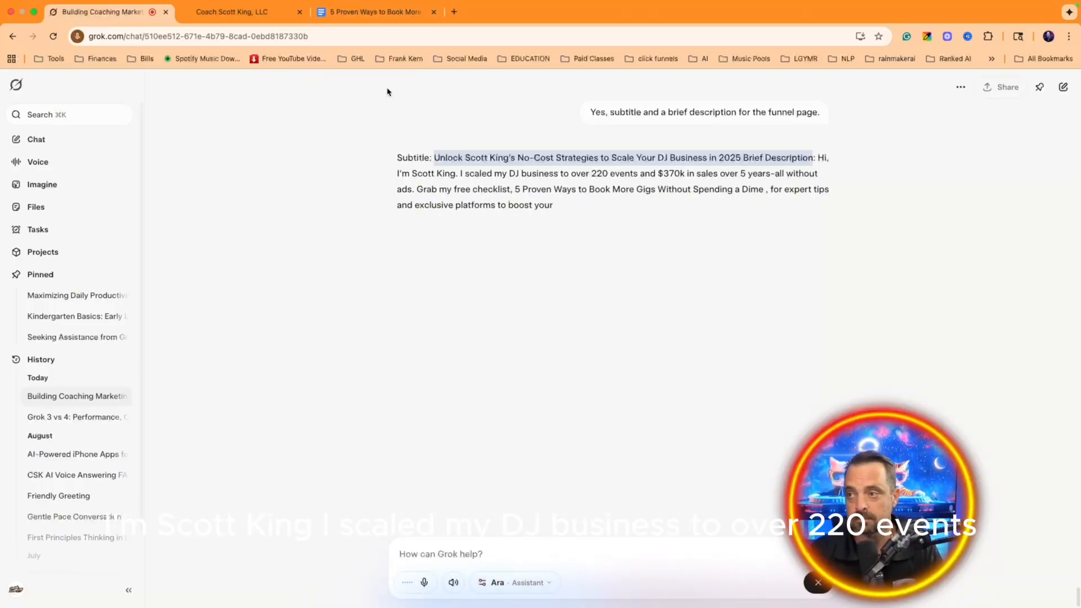
click(231, 13)
key(super+a)
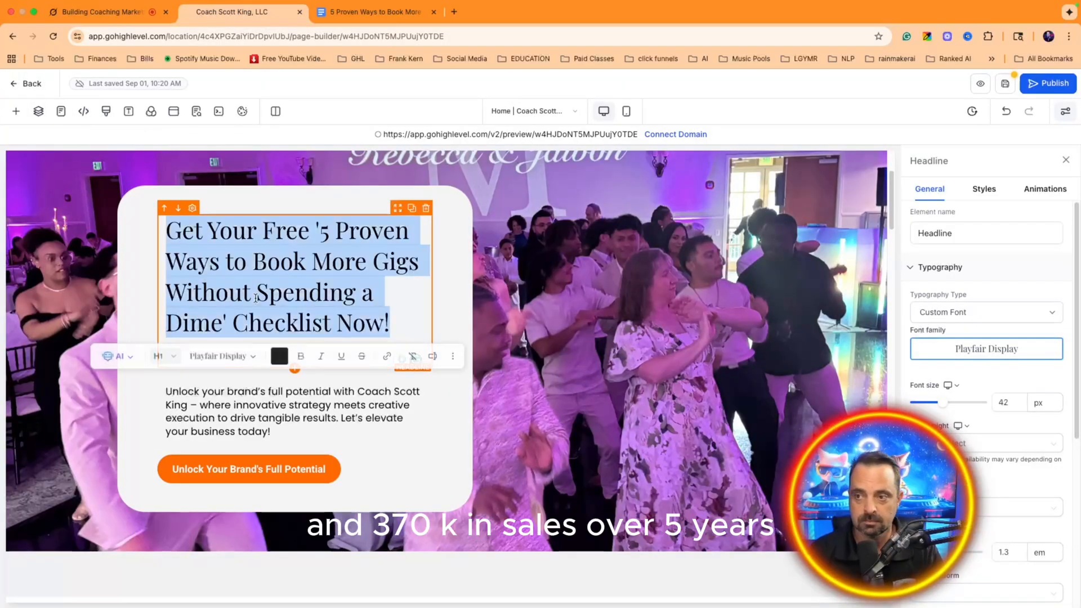
Step: Paste the subtitle into the hero text and delete the leftover blank line
key(super+v)
key(BackSpace)
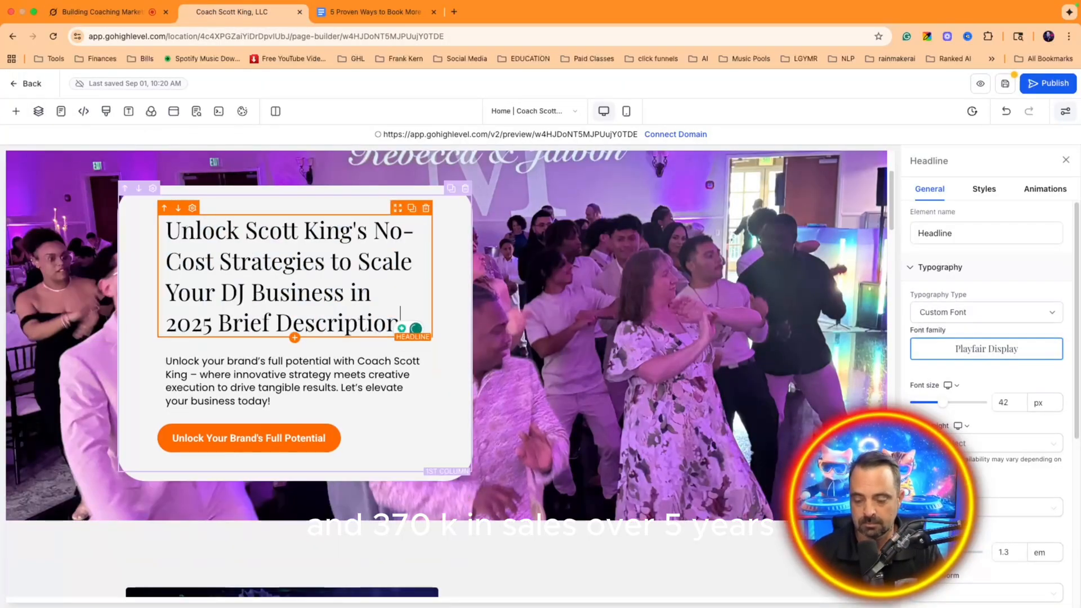
click(109, 16)
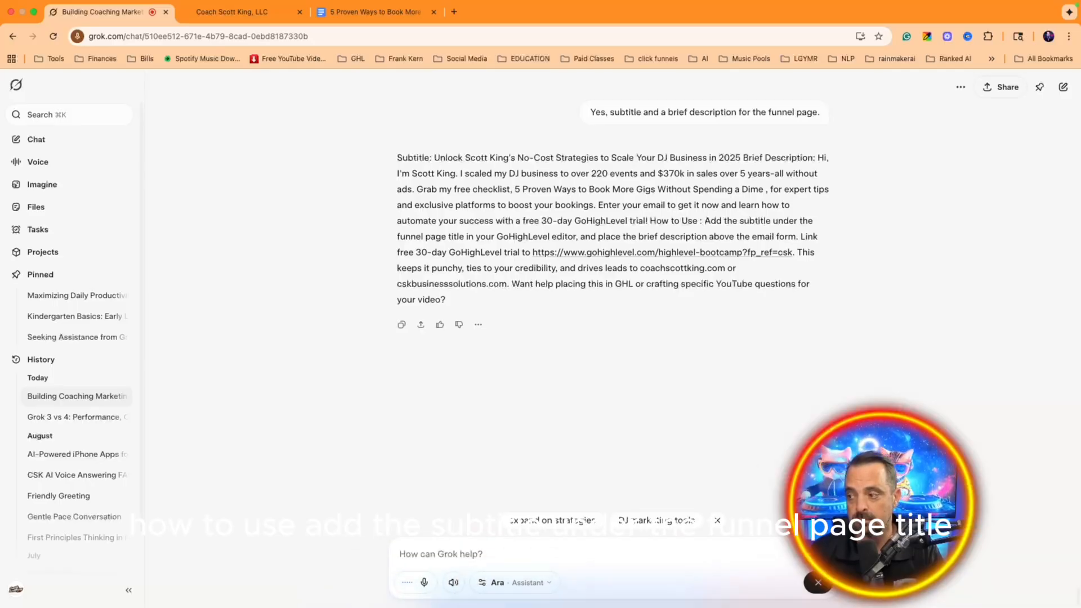
Step: End Grok's voice mode and copy the Scott King description from its reply
click(819, 583)
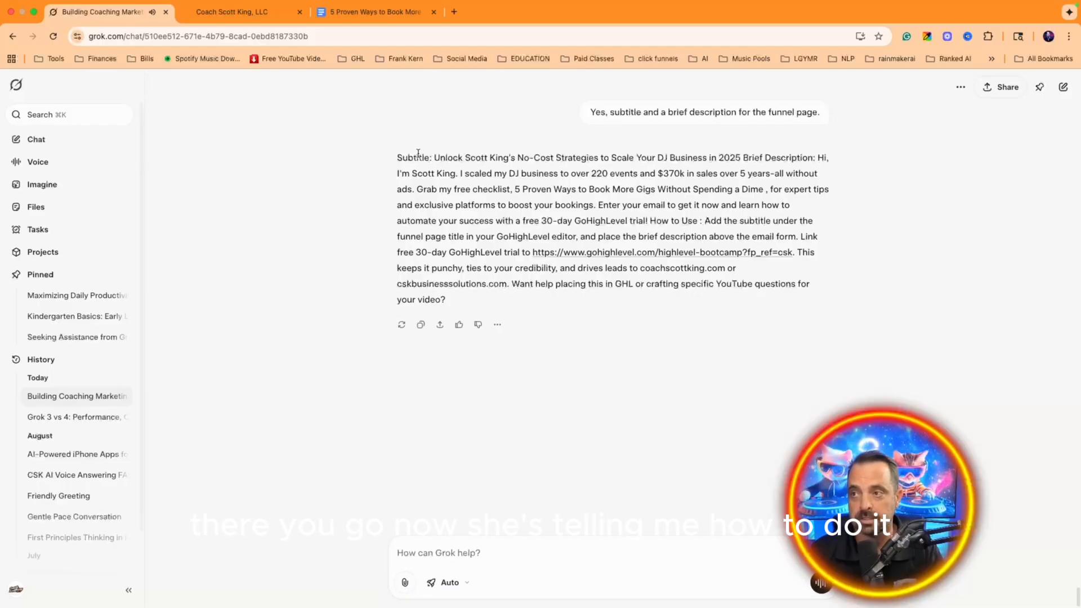
drag(397, 175, 797, 238)
key(ctrl+c)
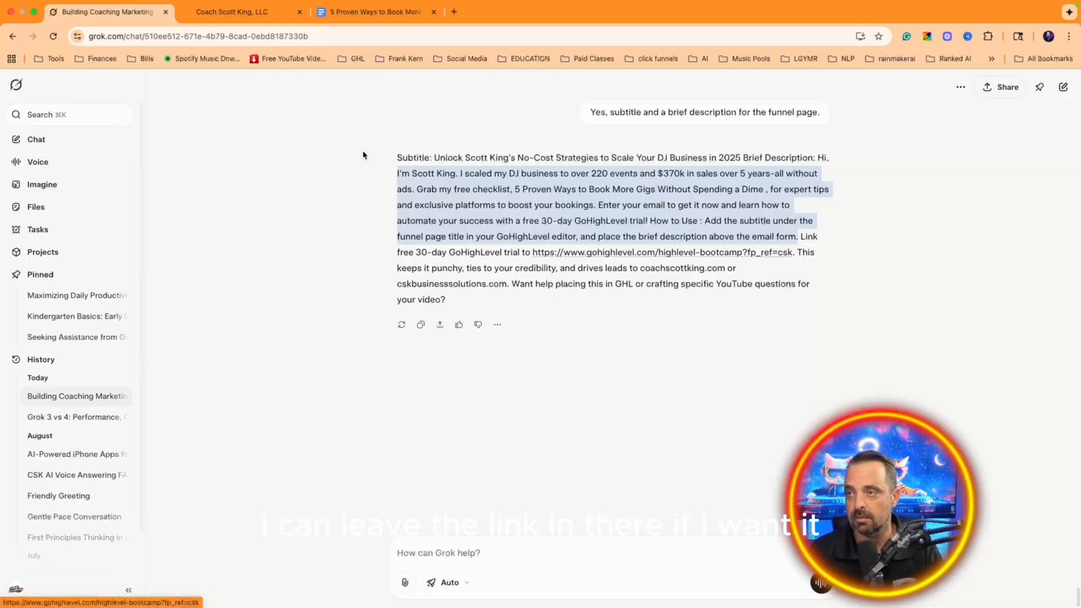
click(232, 11)
Step: Paste the copied description over the hero paragraph text
click(285, 366)
key(ctrl+a)
key(ctrl+v)
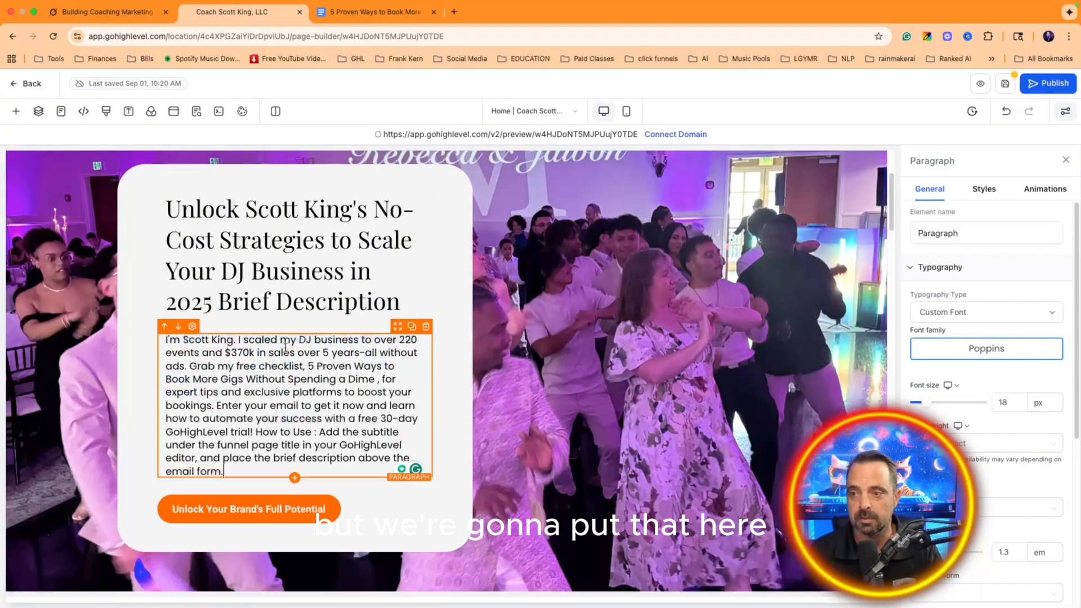
scroll(296, 361, down, 5)
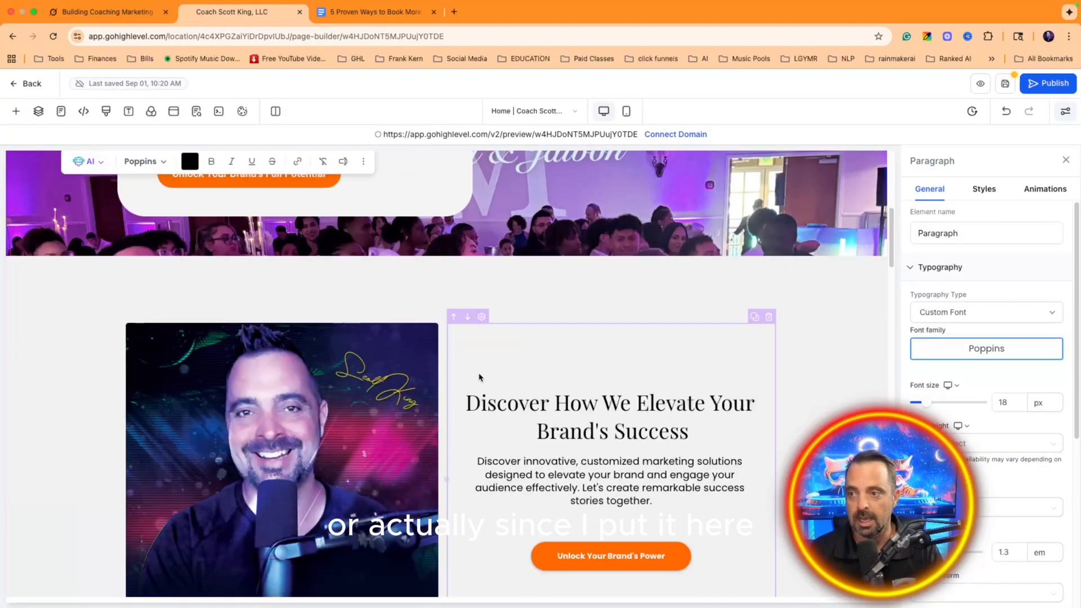
click(666, 468)
key(ctrl+a)
key(ctrl+v)
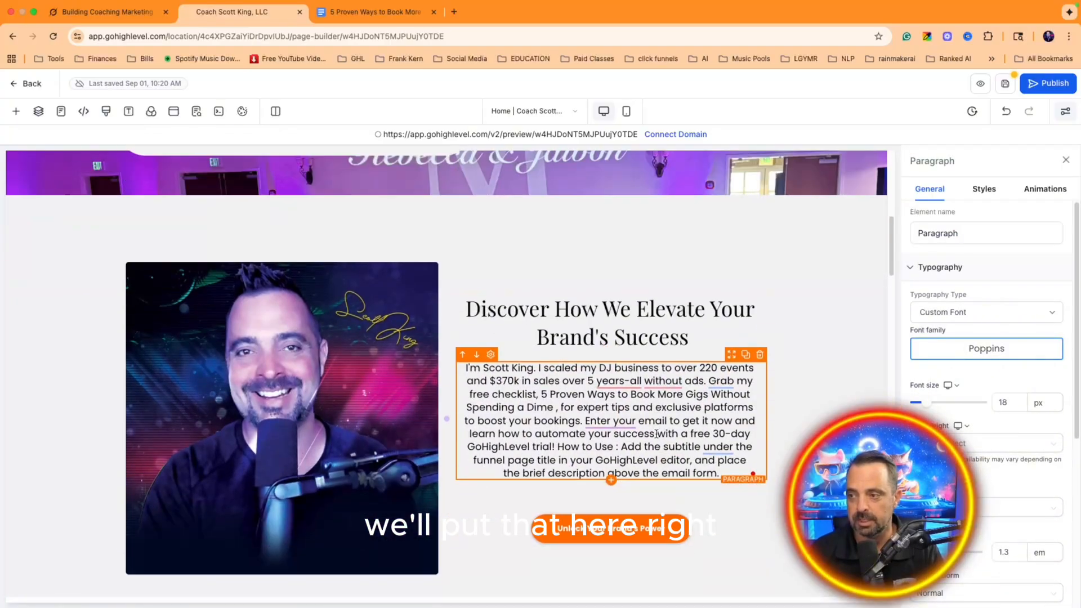
scroll(362, 414, up, 5)
click(362, 414)
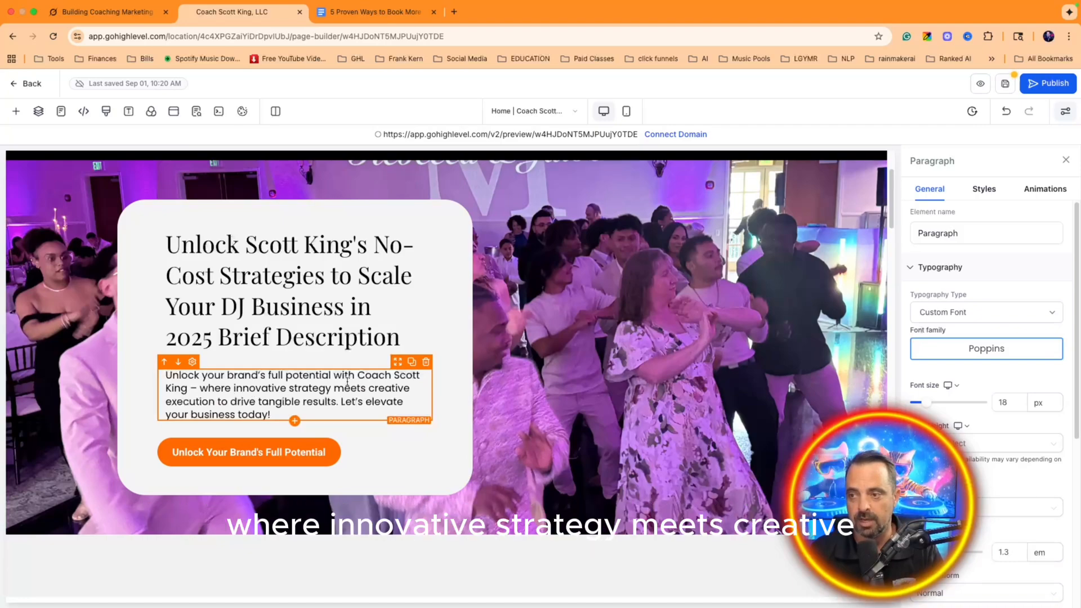
scroll(342, 374, down, 1)
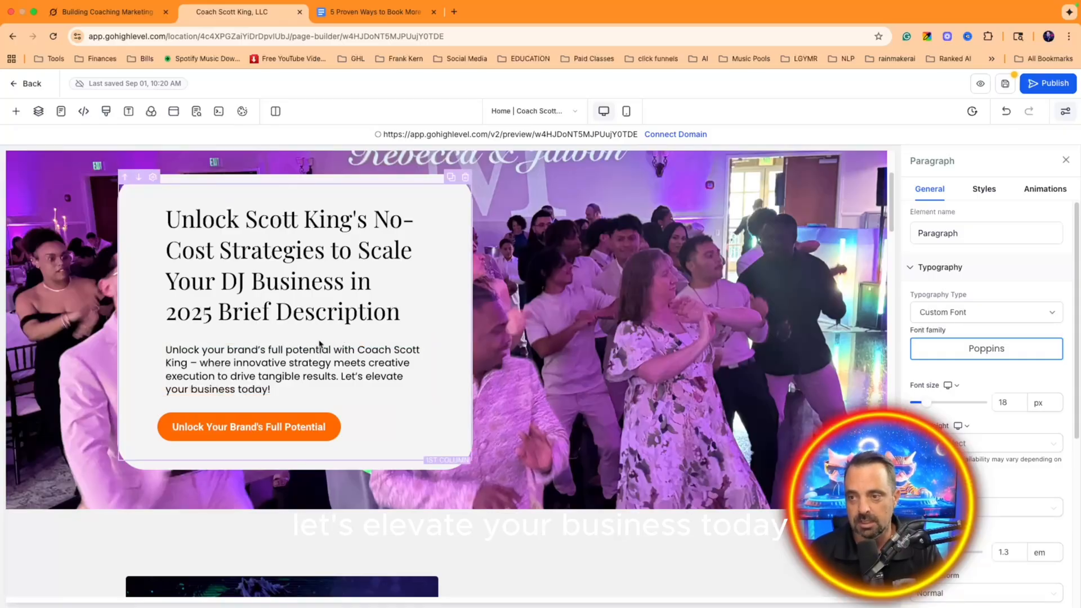
scroll(318, 345, up, 3)
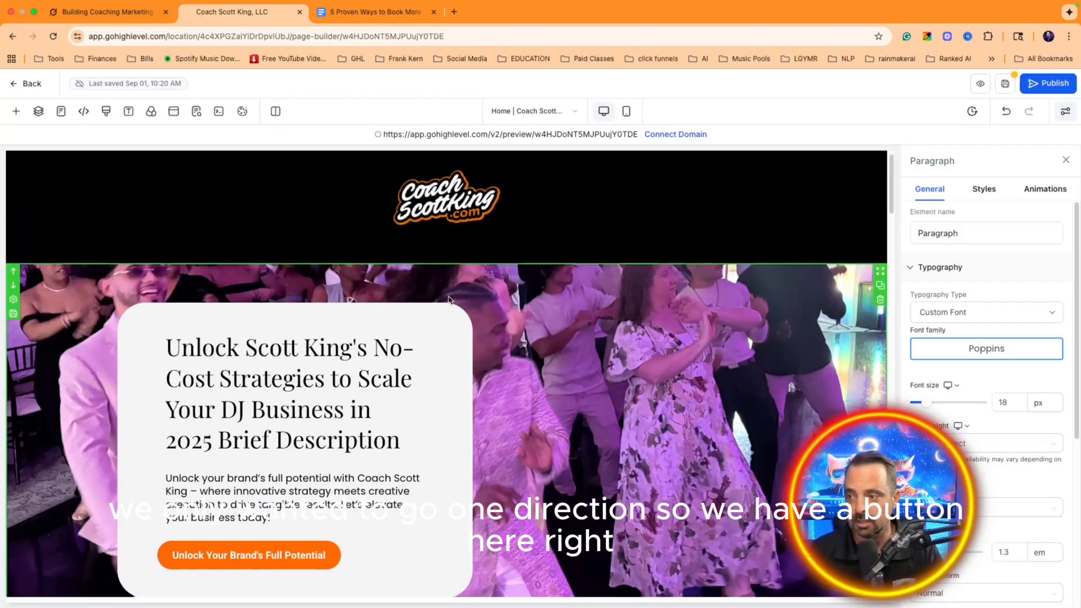
scroll(372, 327, down, 5)
click(257, 325)
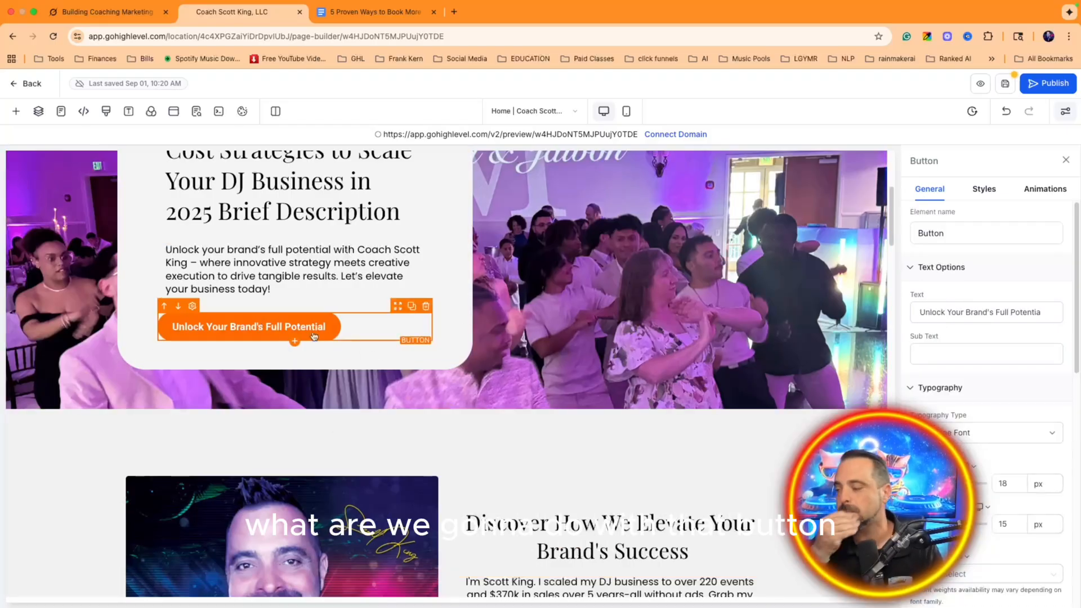
Step: Change the hero button's label to 'Click to Get Free Guide!' and copy it
click(948, 311)
key(super+a)
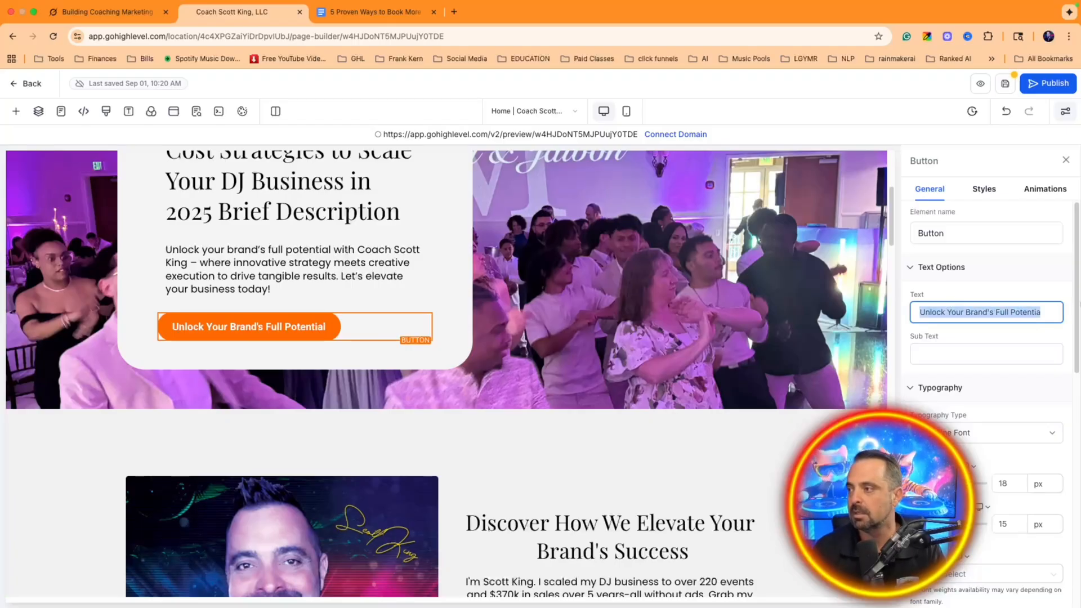
text(Click t)
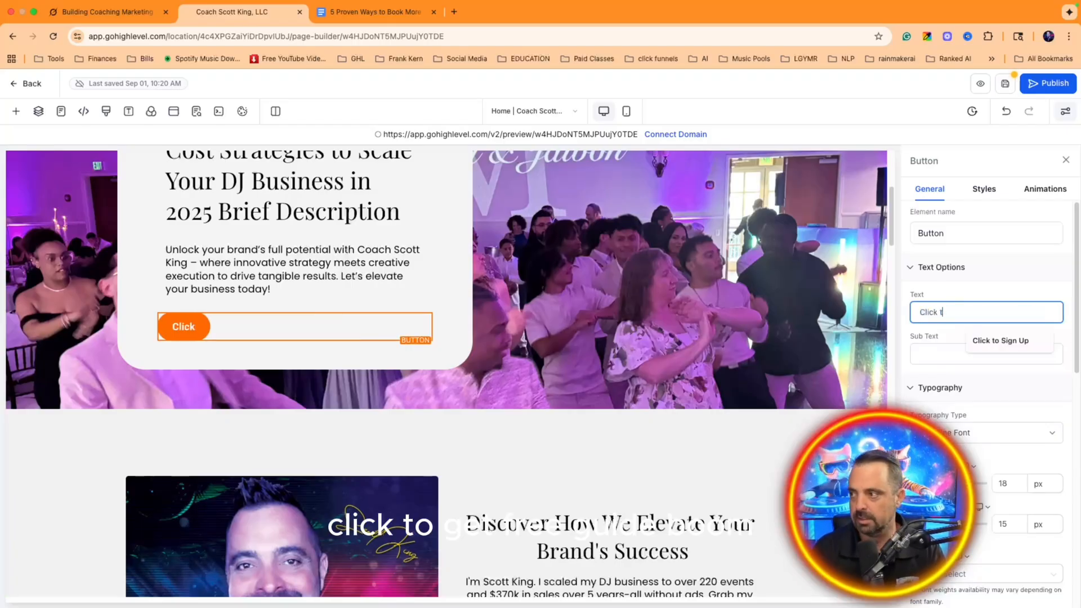
text(o Get Free Guide!)
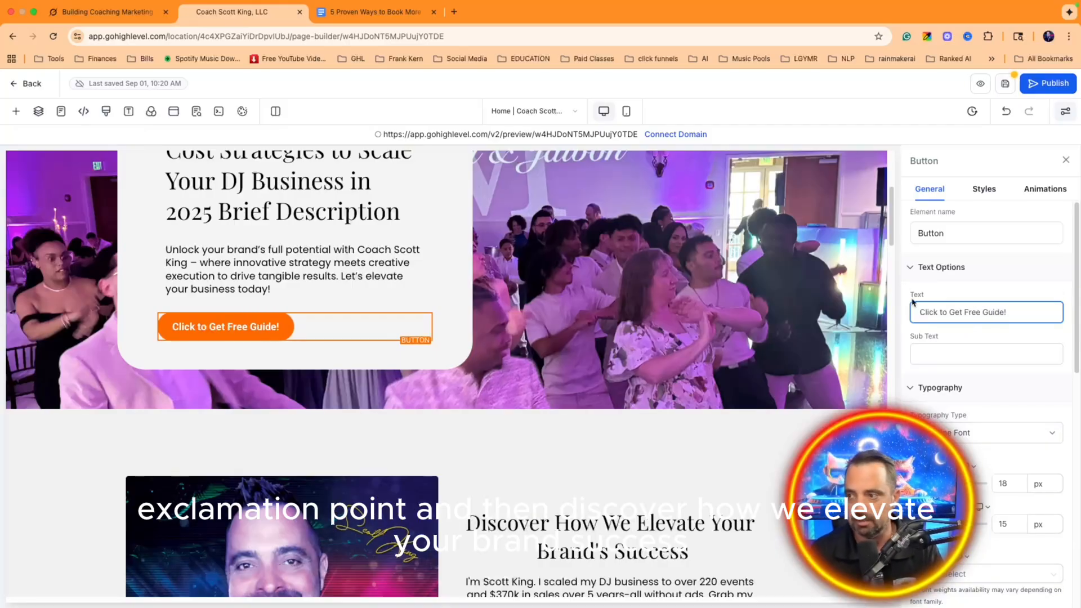
scroll(569, 315, down, 4)
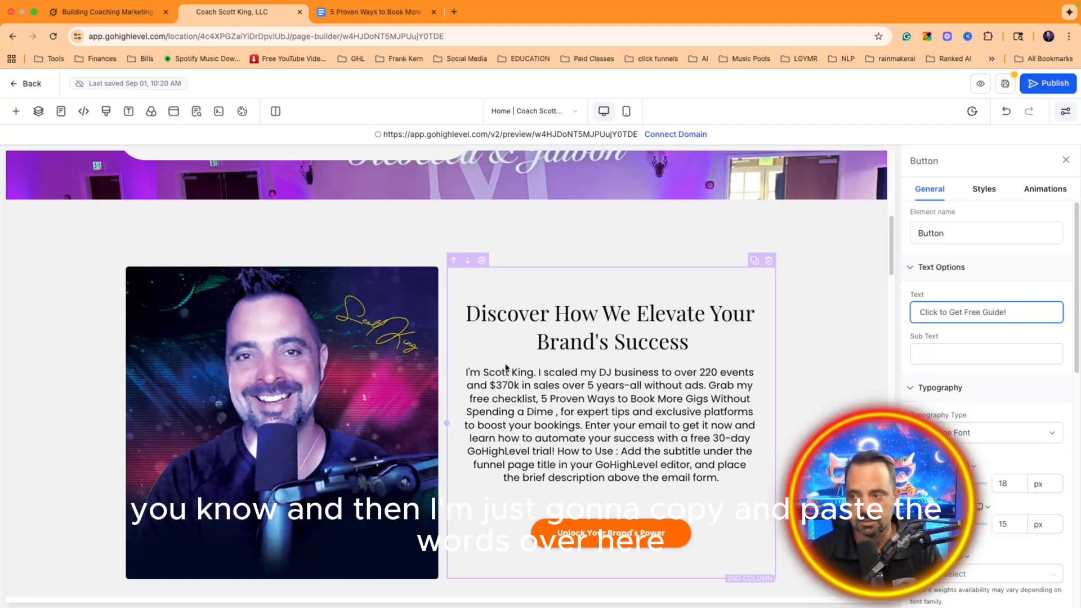
scroll(561, 315, up, 2)
triple_click(987, 312)
key(ctrl+c)
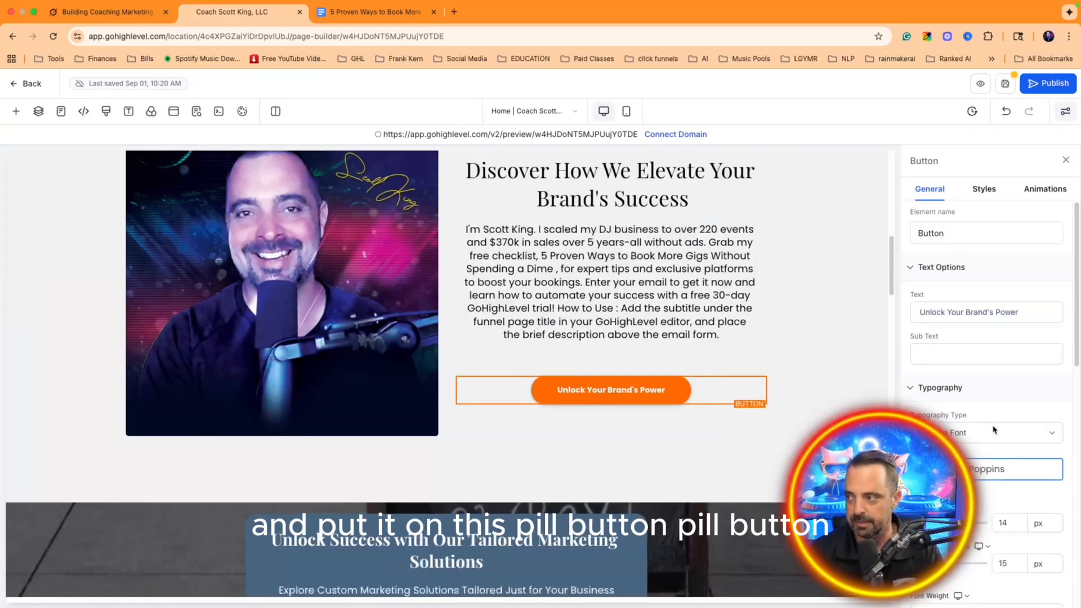
Step: Paste 'Click to Get Free Guide!' over the Discover section button's label
scroll(999, 410, down, 5)
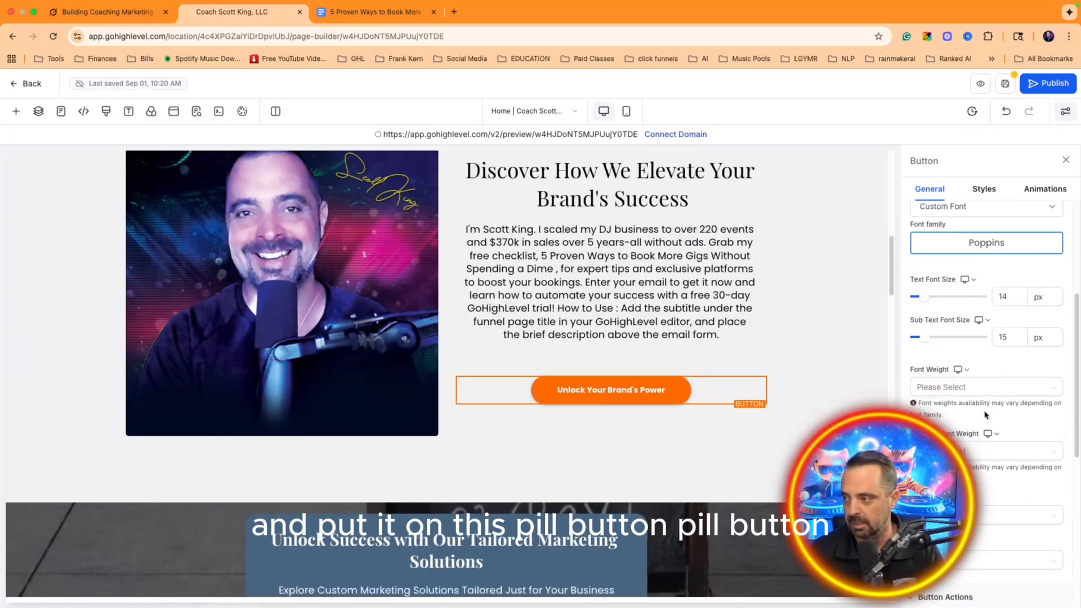
scroll(988, 414, up, 5)
triple_click(956, 317)
key(ctrl+v)
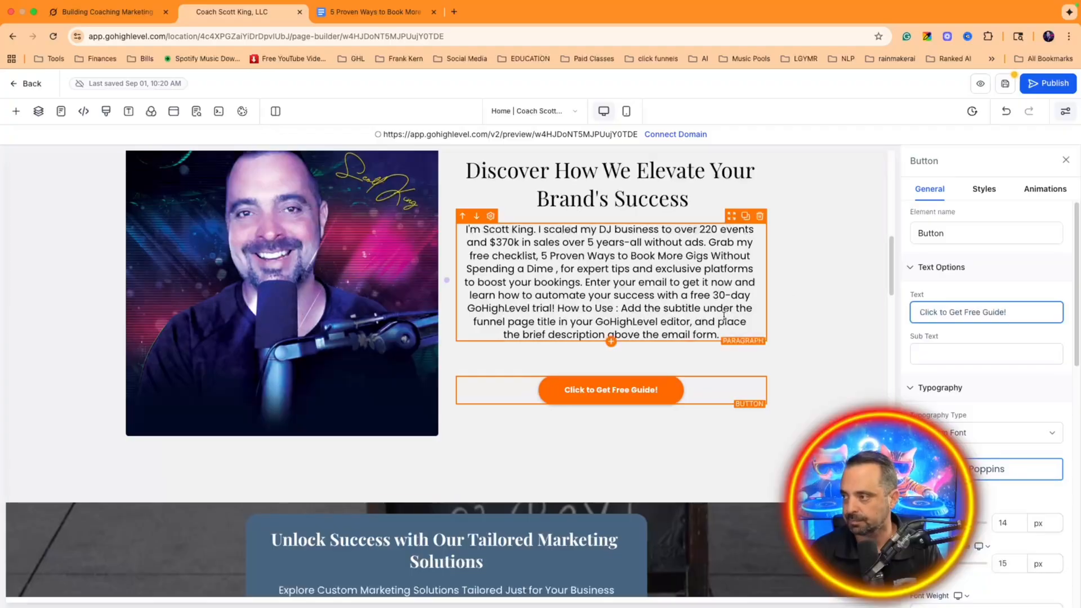
scroll(723, 321, up, 4)
scroll(723, 321, down, 15)
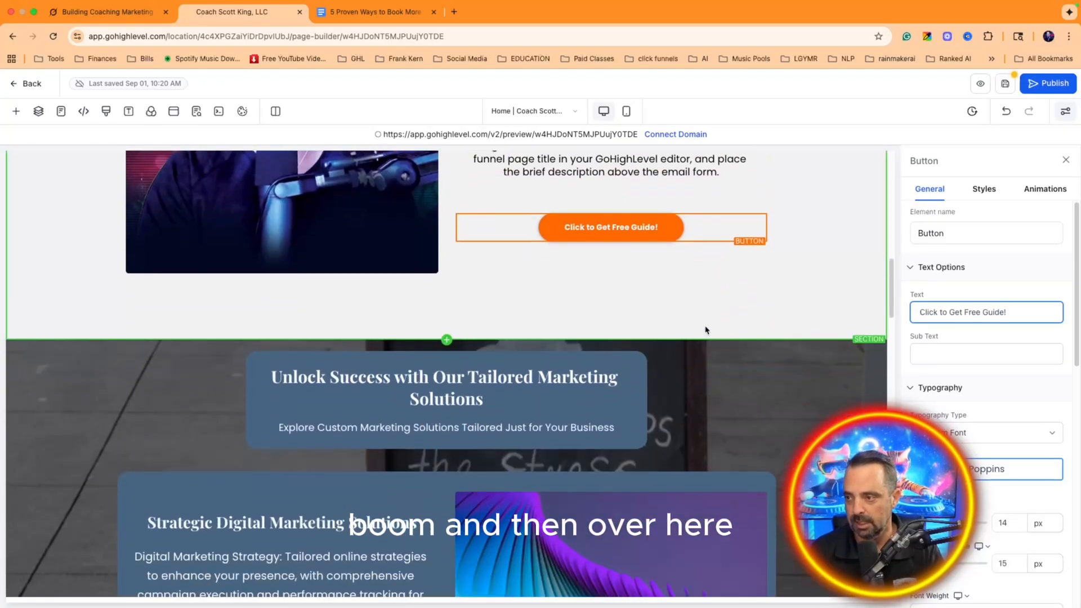
Step: Hide the Testimonials section from the Layers list
scroll(707, 331, down, 10)
scroll(705, 328, up, 9)
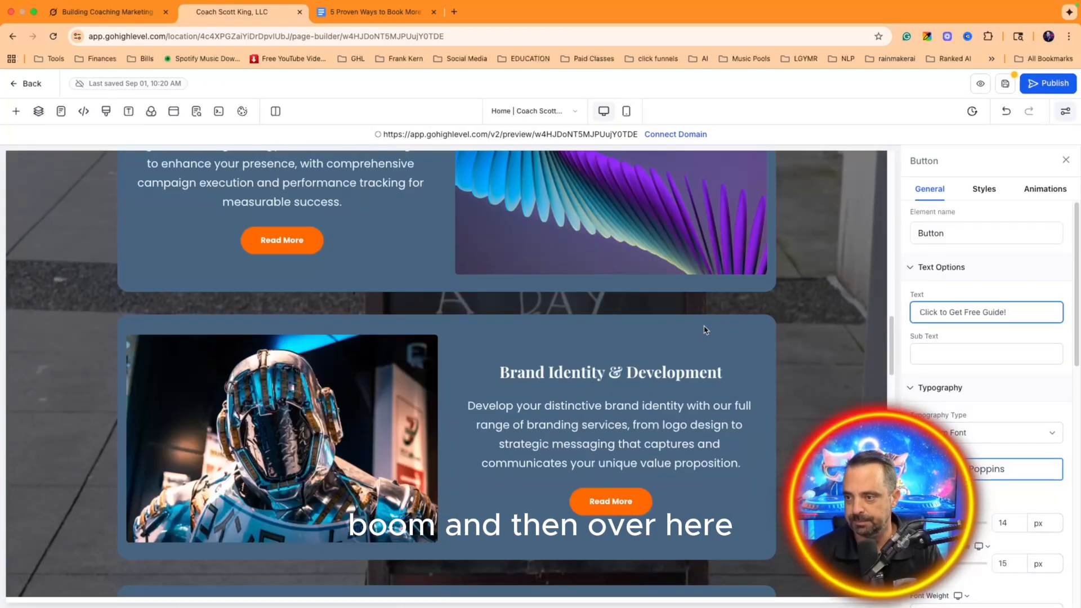
scroll(702, 326, down, 4)
scroll(702, 326, down, 8)
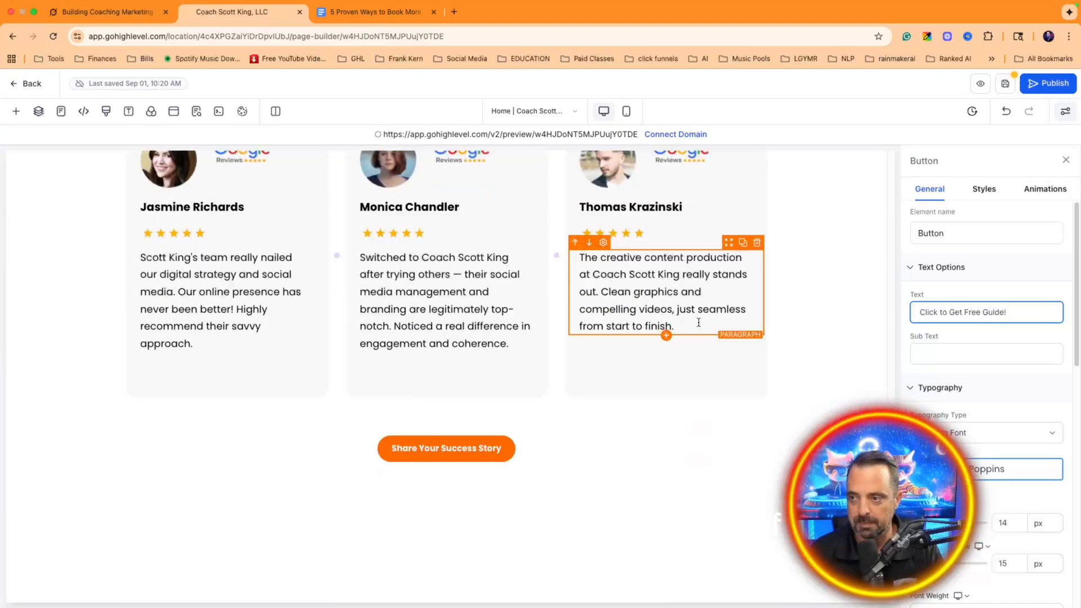
scroll(659, 248, up, 2)
click(659, 241)
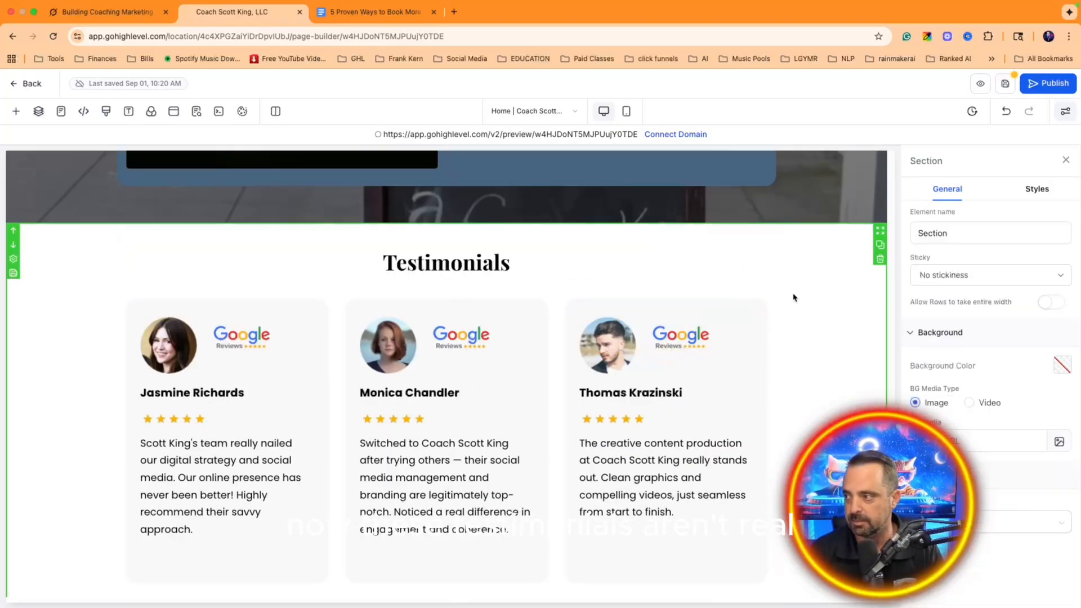
click(38, 111)
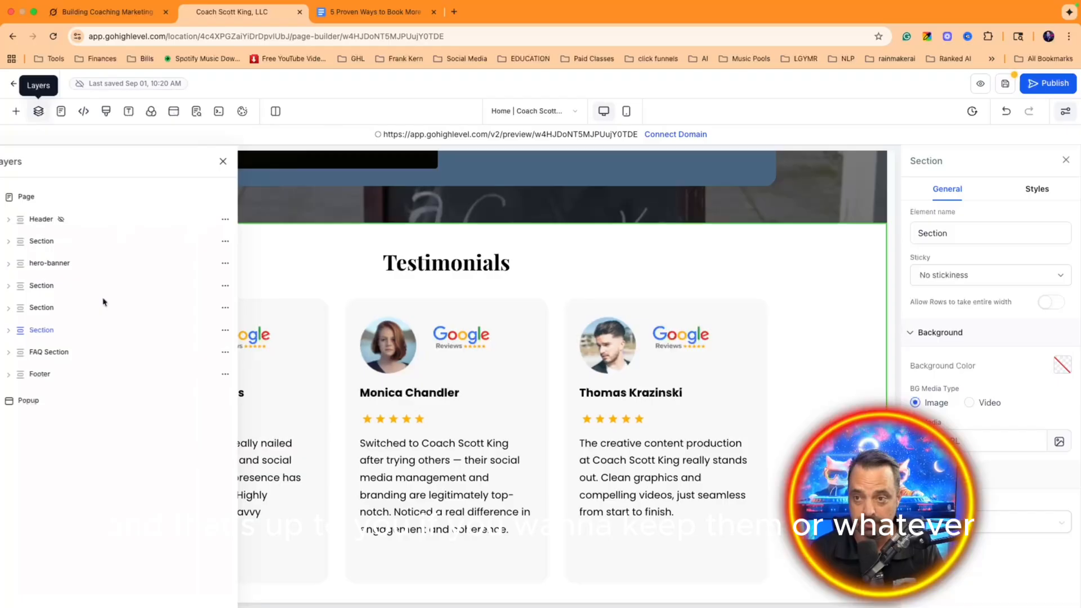
click(241, 330)
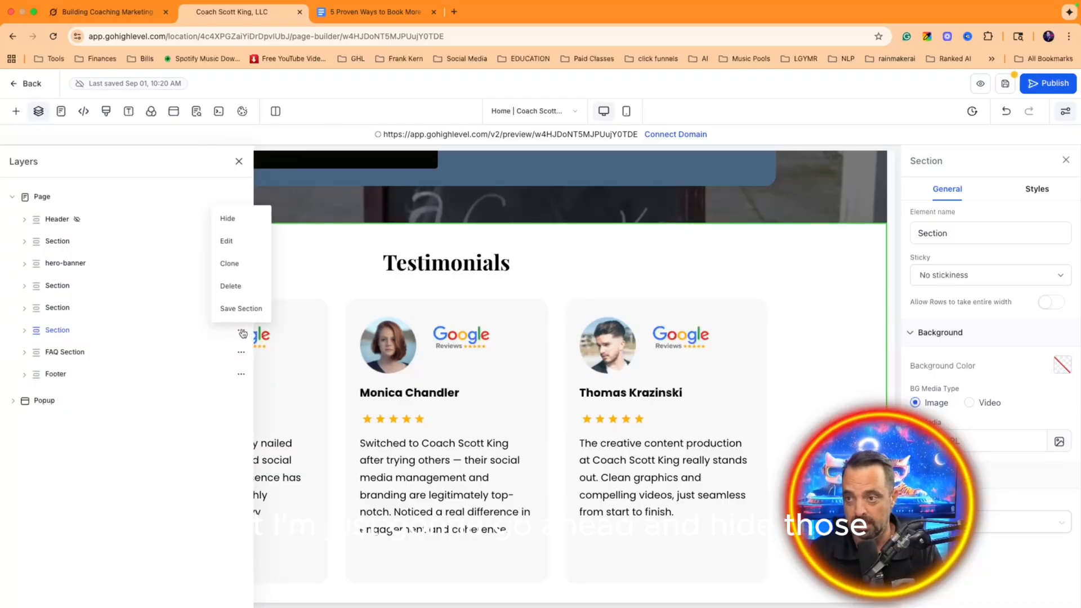
click(240, 222)
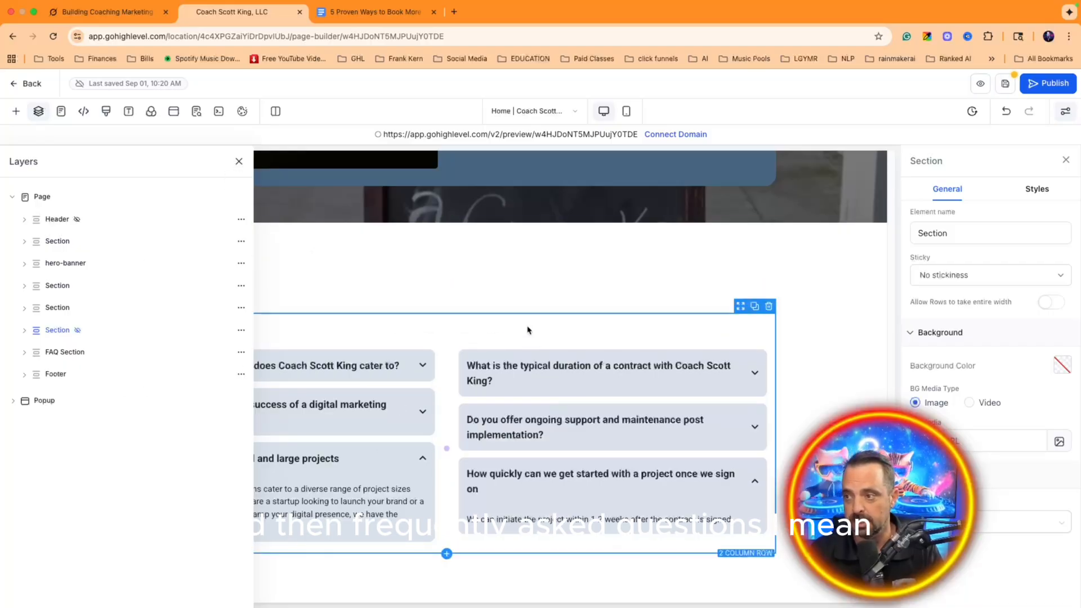
Step: Hide the FAQ section
click(272, 290)
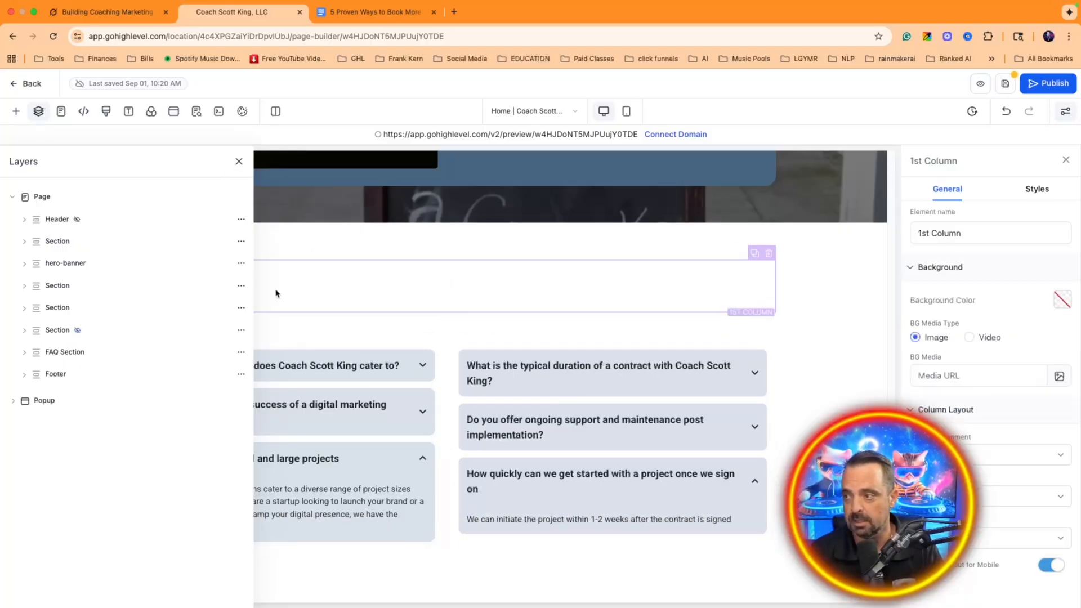
click(545, 331)
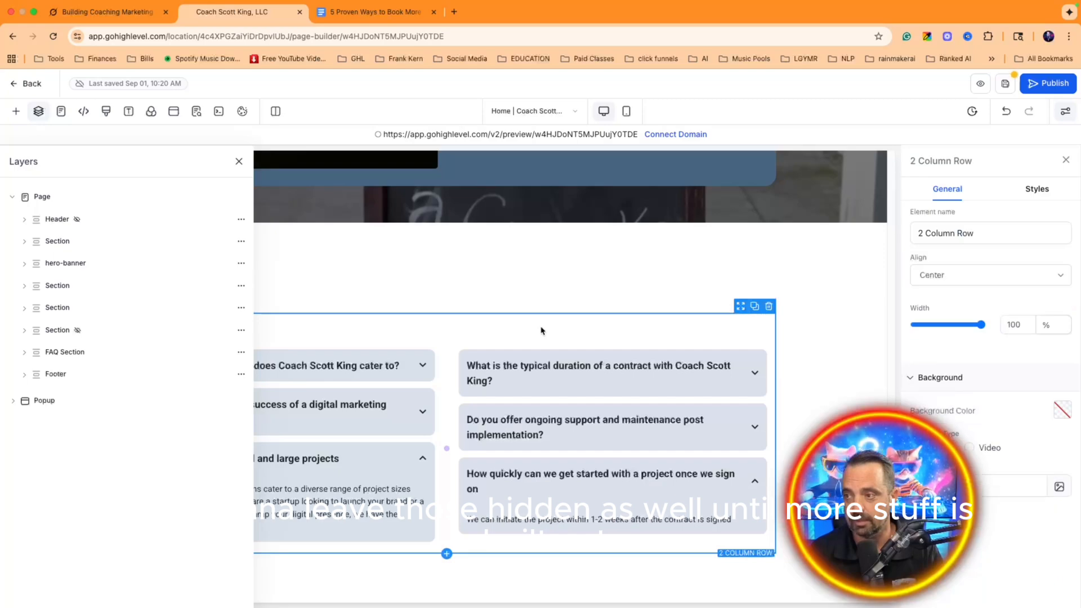
click(240, 353)
click(231, 248)
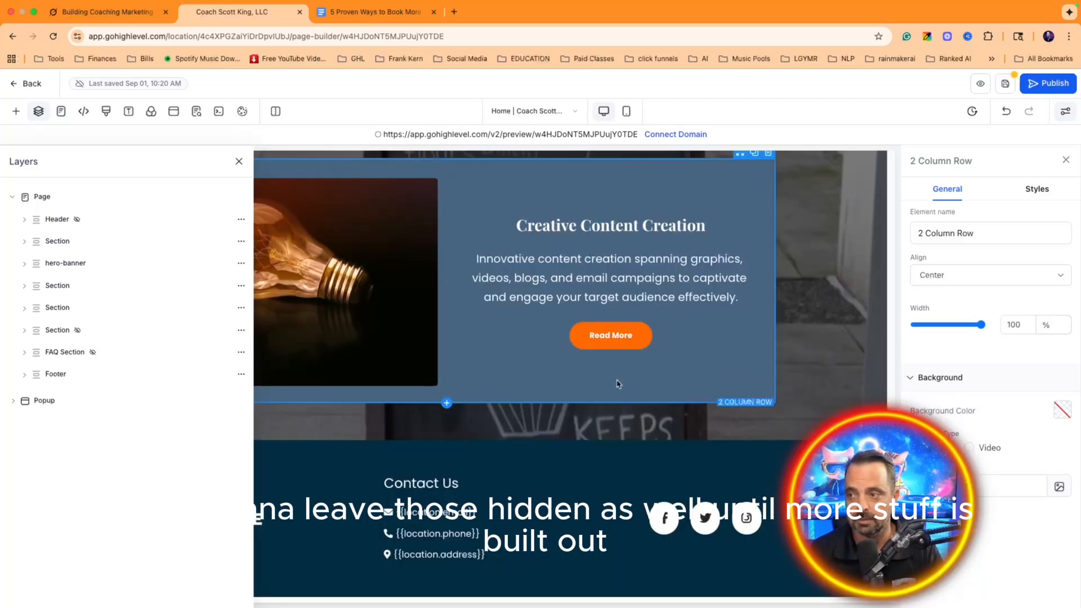
Step: Hide the section above Unlock Success and show the Discover How We Elevate section again
scroll(617, 382, up, 5)
scroll(543, 285, up, 15)
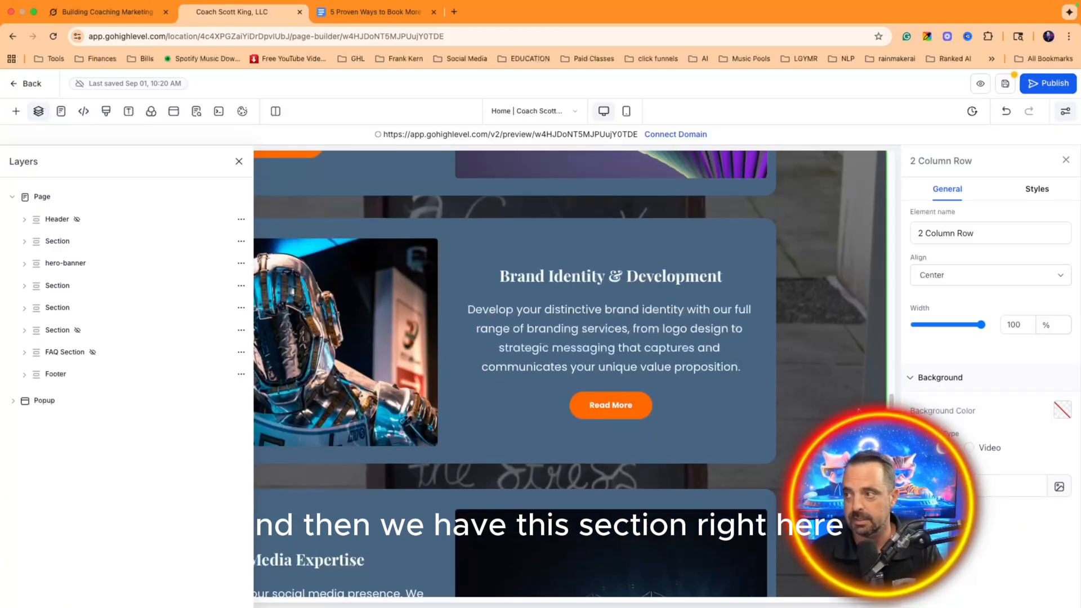
click(819, 295)
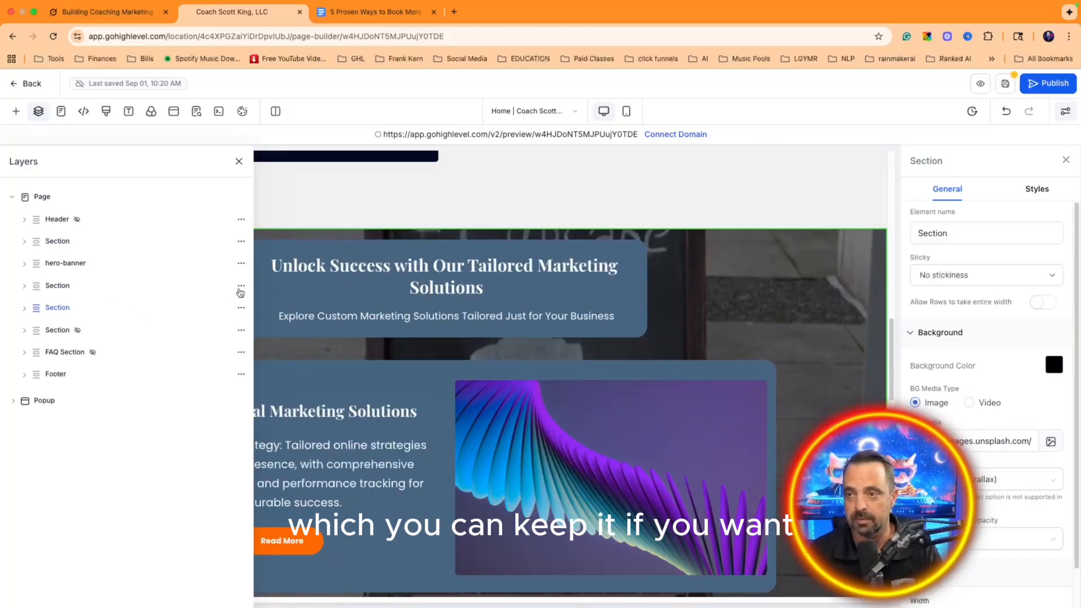
click(241, 291)
click(233, 179)
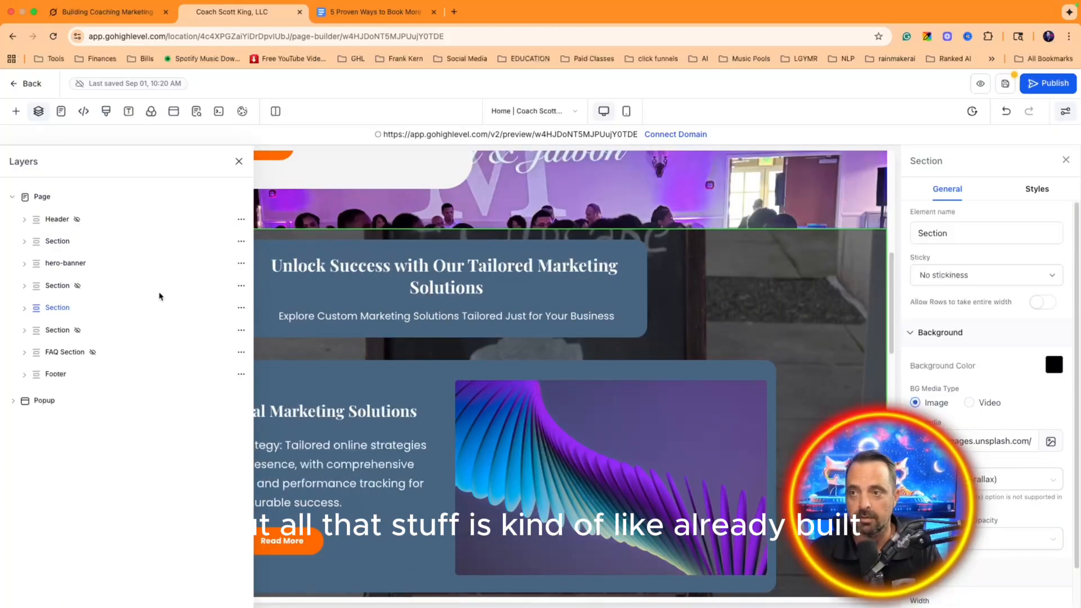
click(241, 287)
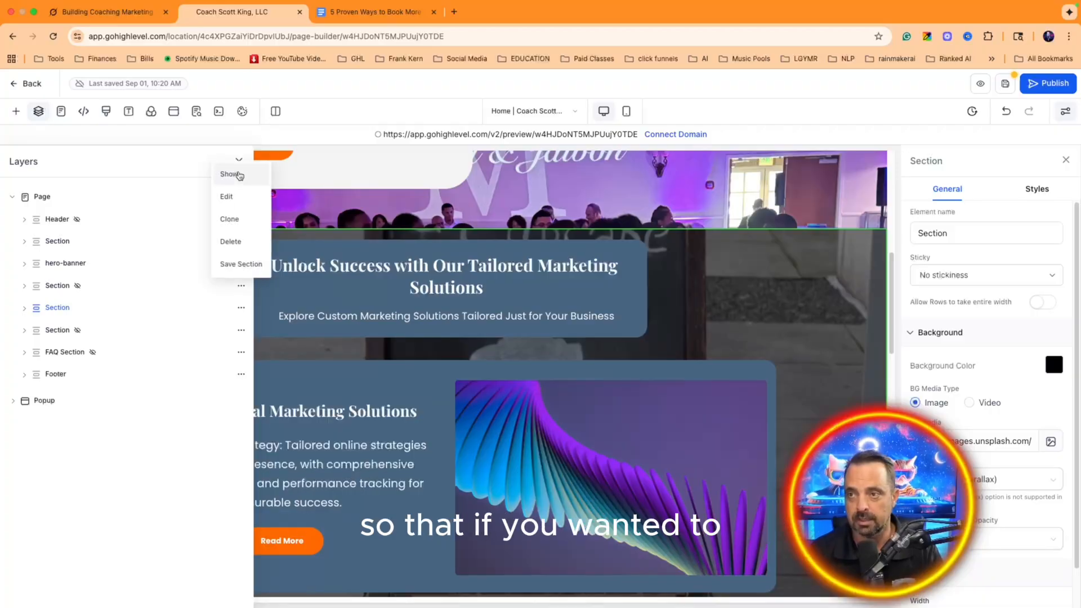
click(235, 175)
scroll(664, 454, down, 5)
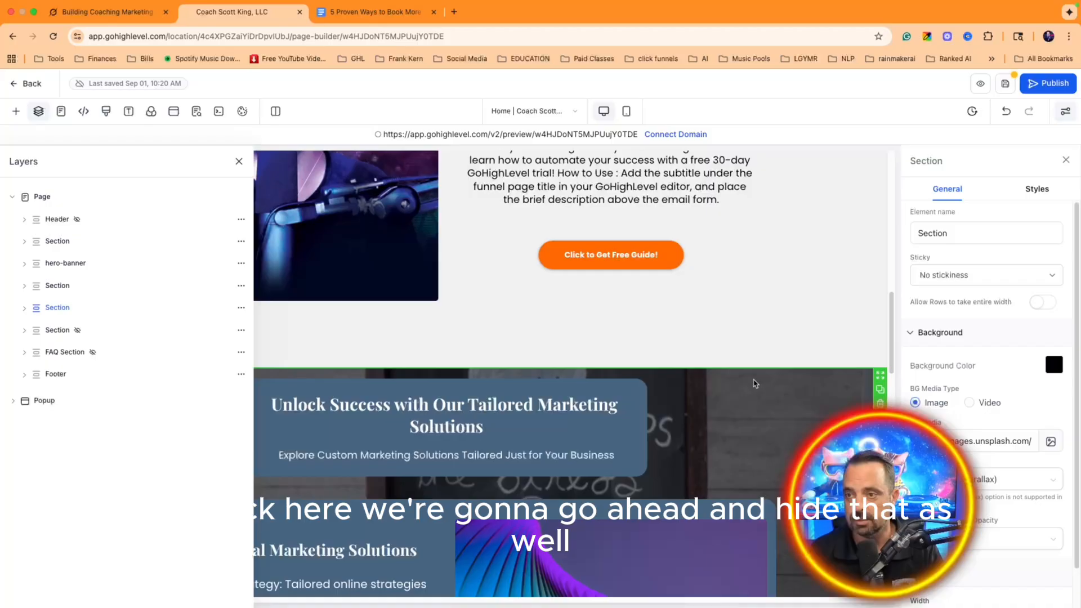
Step: Hide the Unlock Success with Our Tailored Marketing Solutions section
click(241, 307)
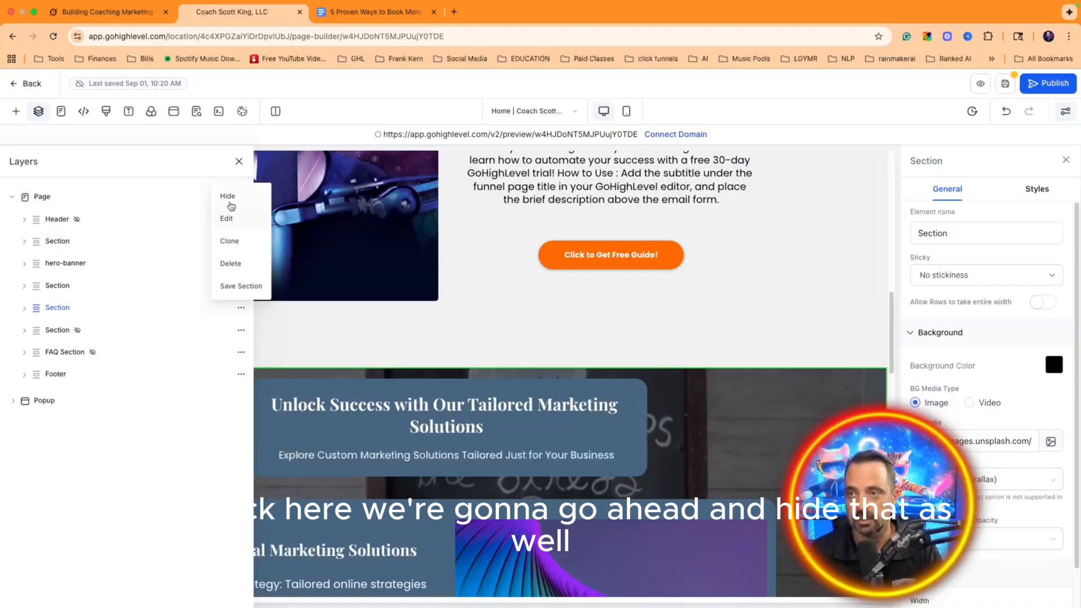
click(230, 205)
scroll(570, 409, up, 6)
scroll(570, 409, down, 5)
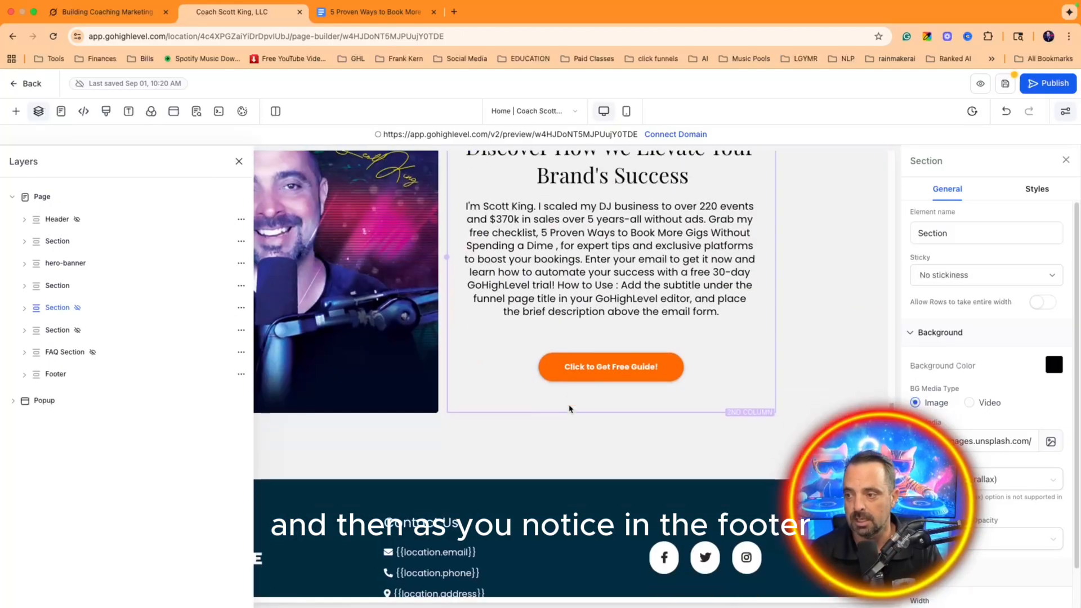
scroll(570, 409, down, 1)
Step: Change the footer section's background colour from dark teal to black
click(238, 161)
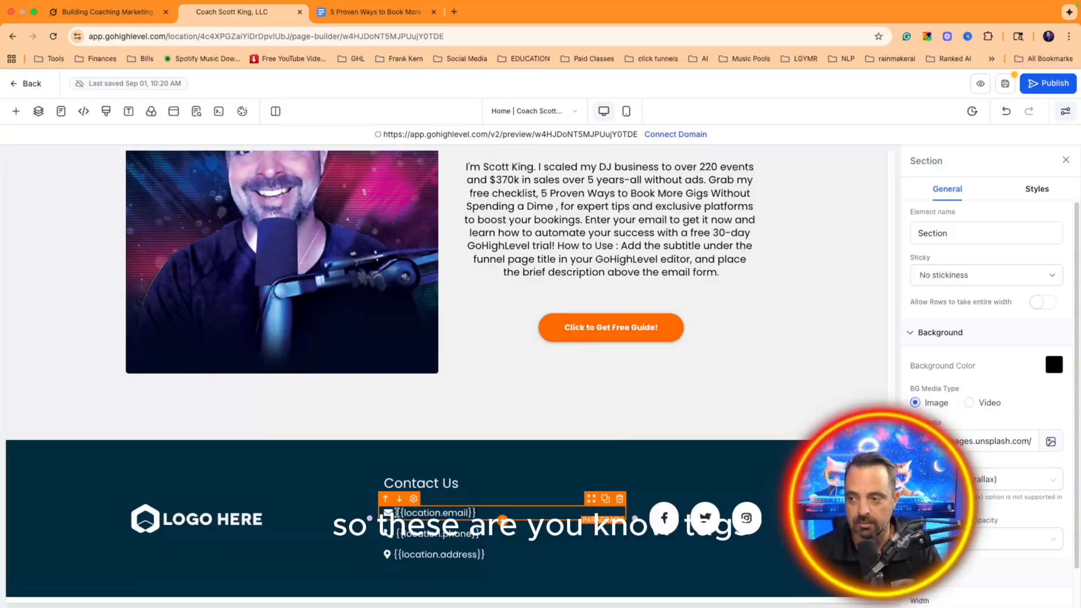
click(468, 513)
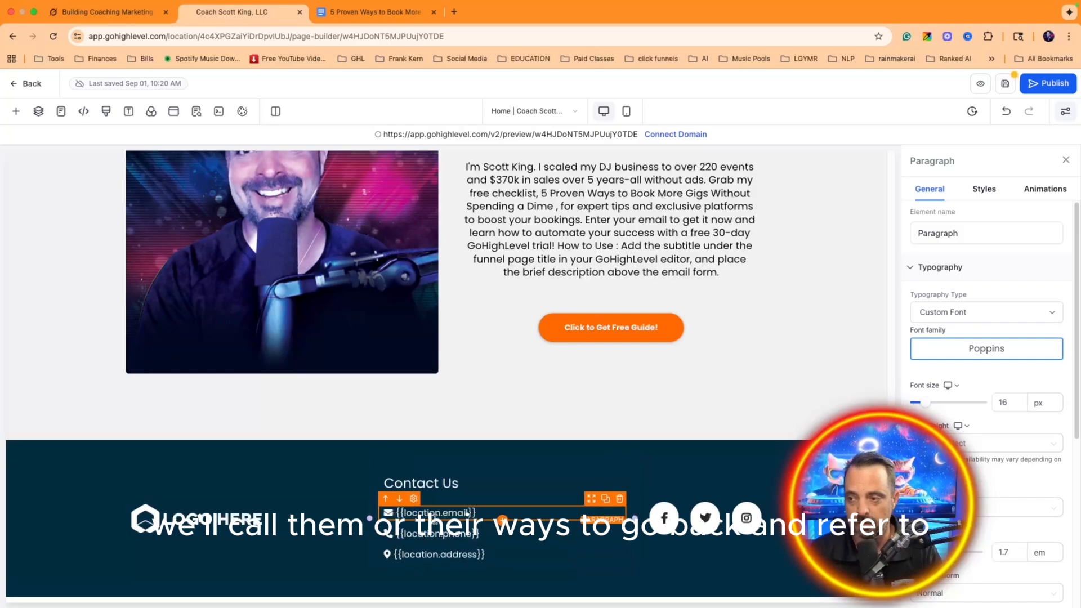
click(288, 518)
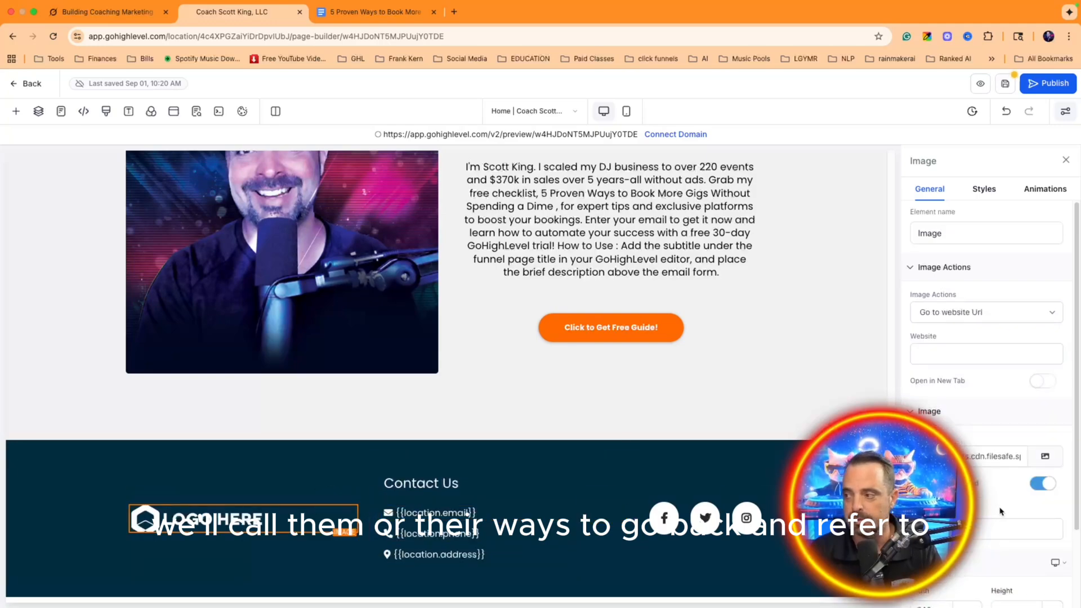
click(342, 450)
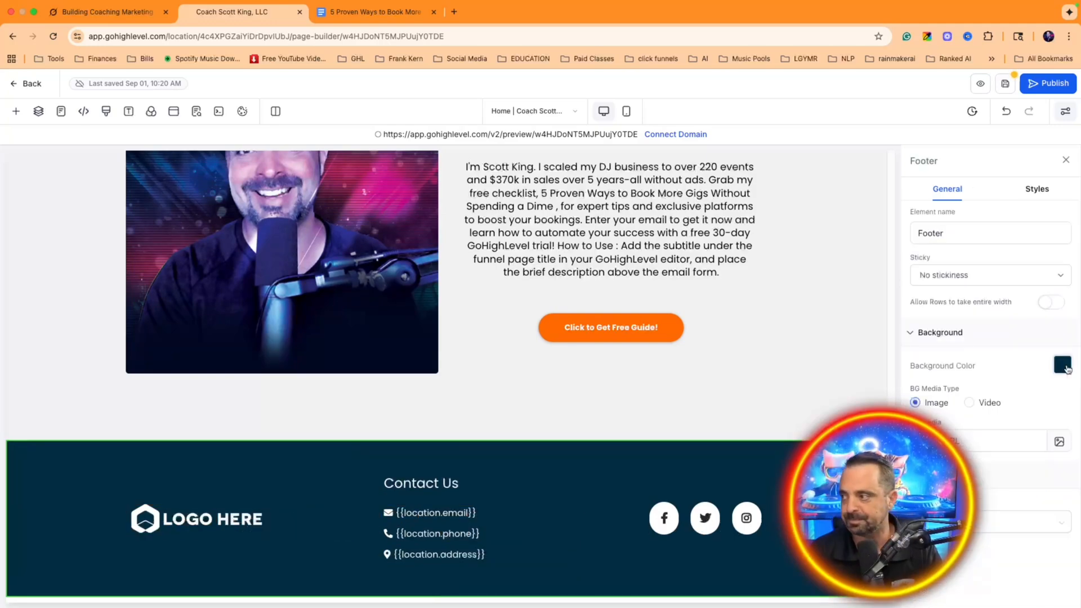
click(1063, 365)
click(980, 495)
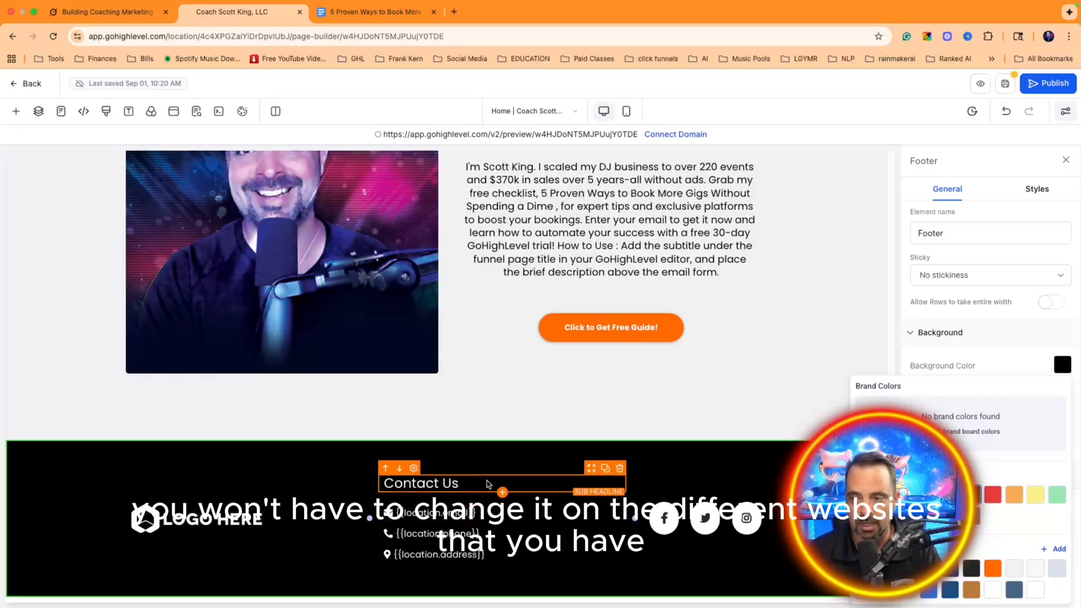
click(271, 523)
scroll(989, 507, down, 5)
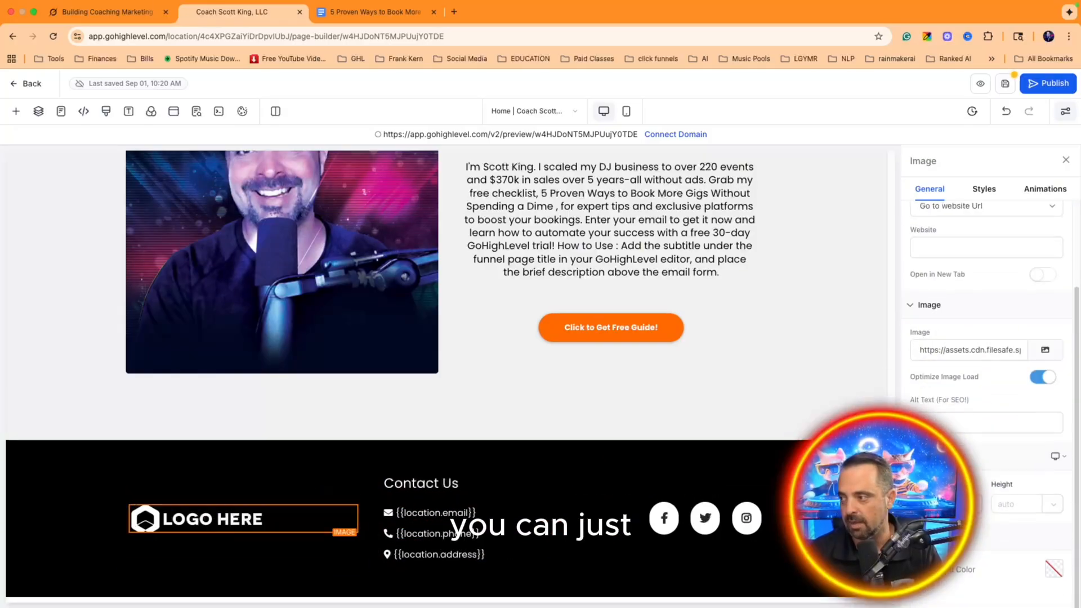
Step: Swap the footer's LOGO HERE placeholder for the coach's logo from Media Storage
click(1045, 351)
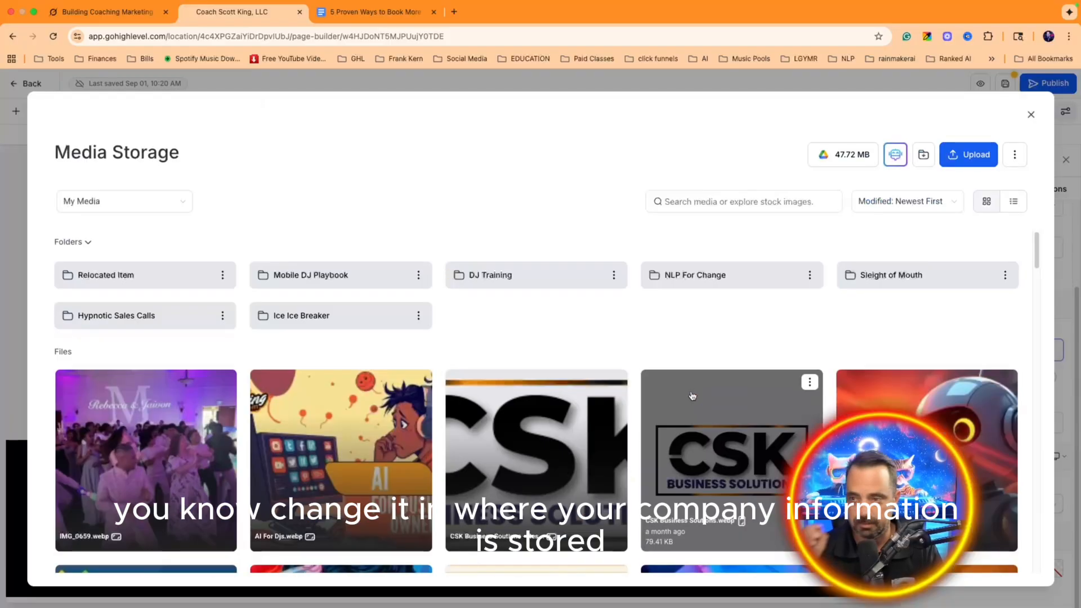
scroll(716, 390, down, 20)
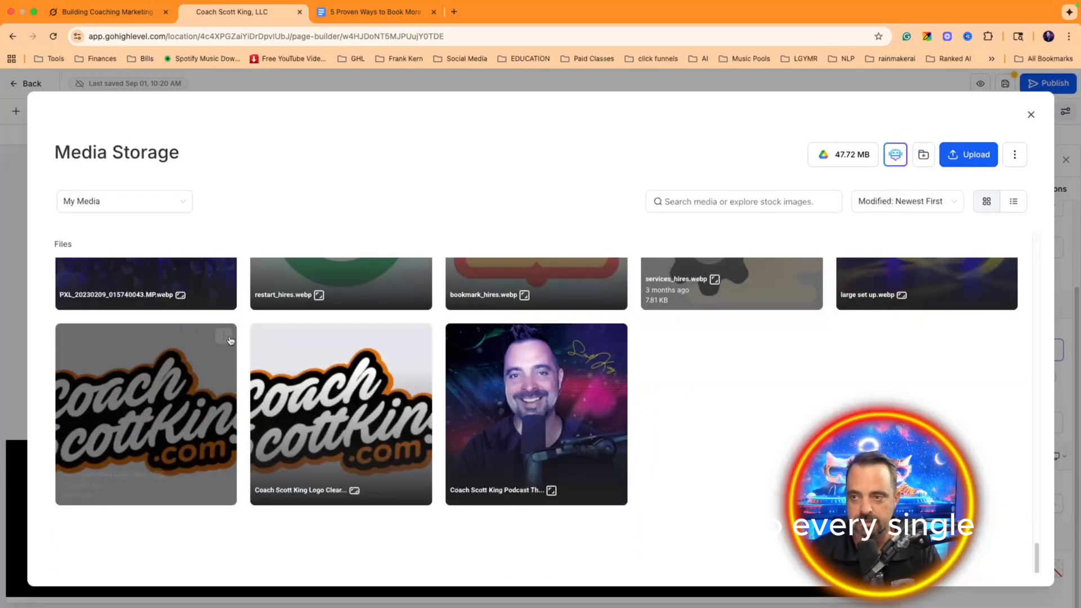
click(224, 337)
click(208, 359)
click(1007, 570)
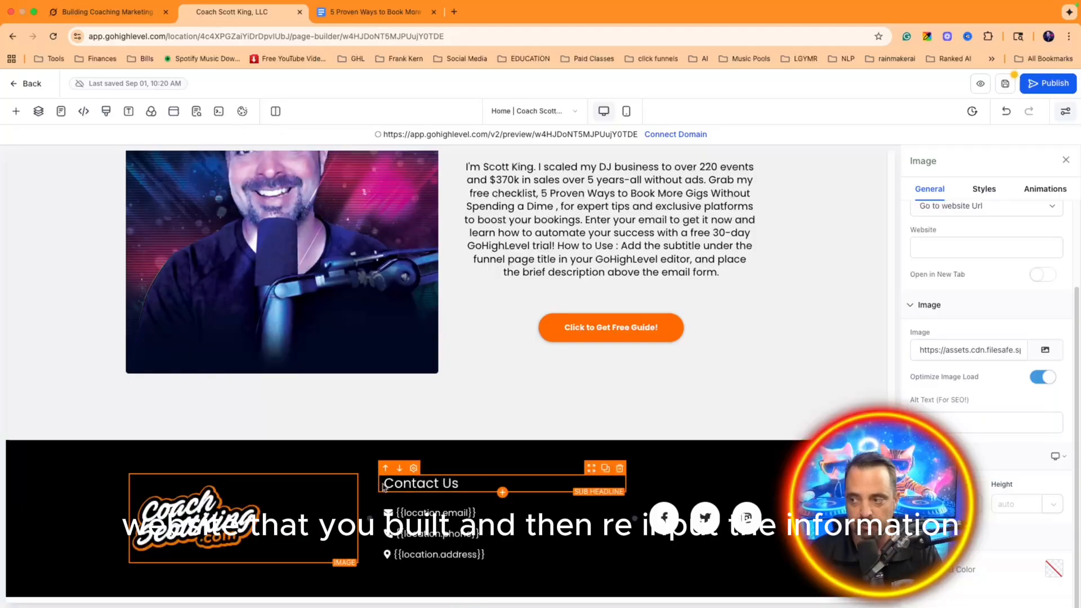
click(706, 517)
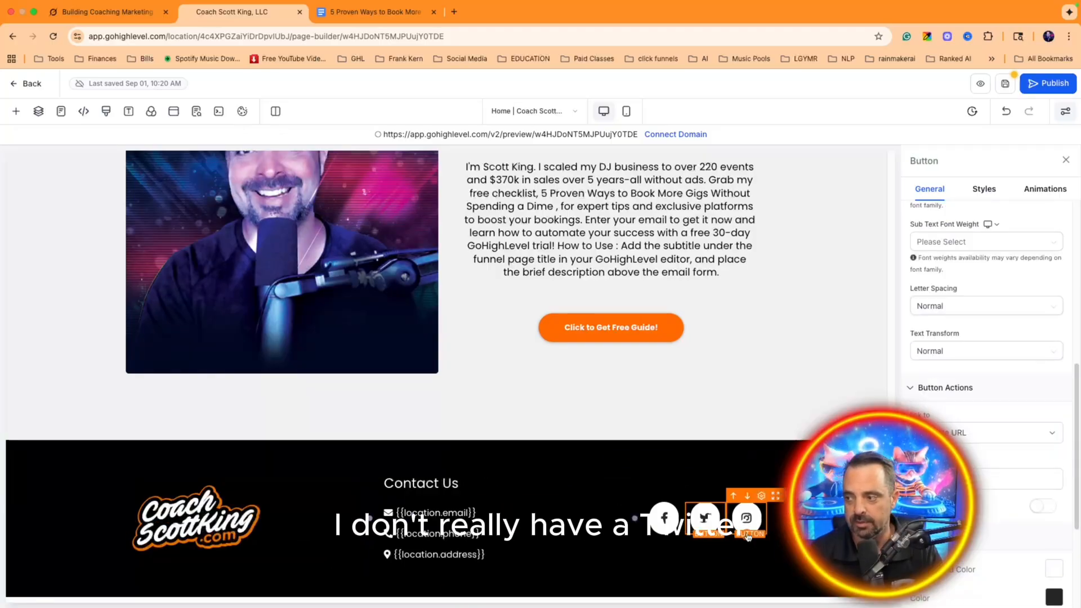
Step: Delete the Instagram icon and set the first footer button's icon to Facebook
click(803, 496)
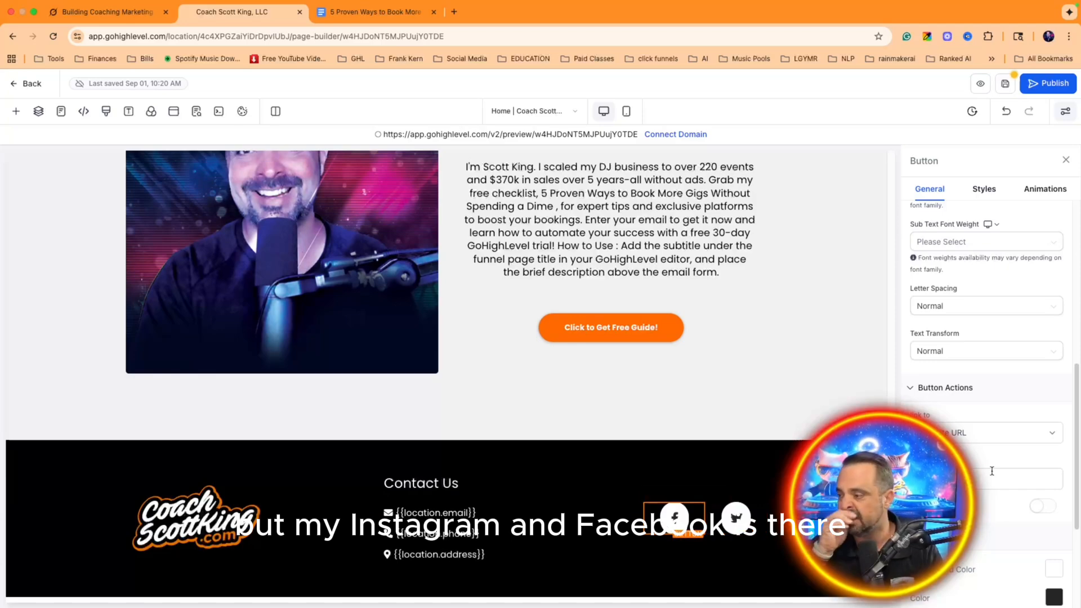
scroll(1016, 441, down, 4)
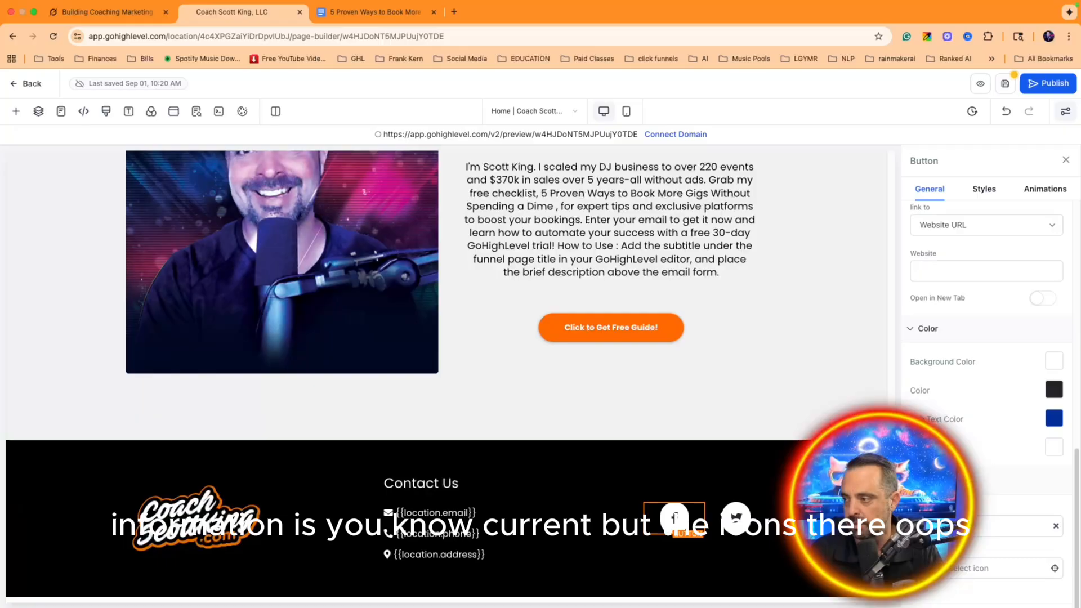
click(986, 521)
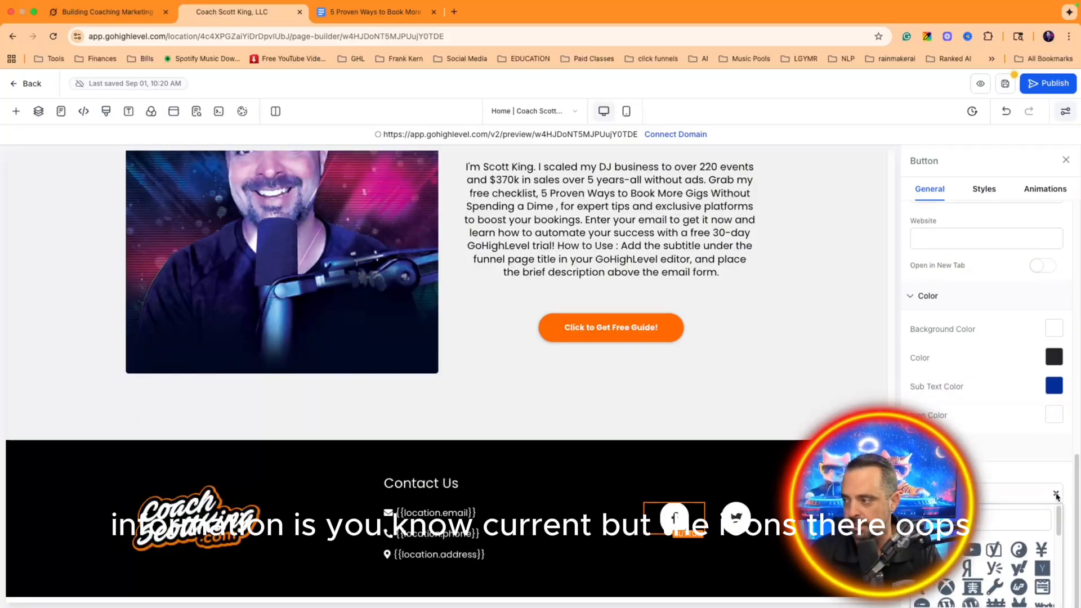
click(1054, 494)
click(1054, 494)
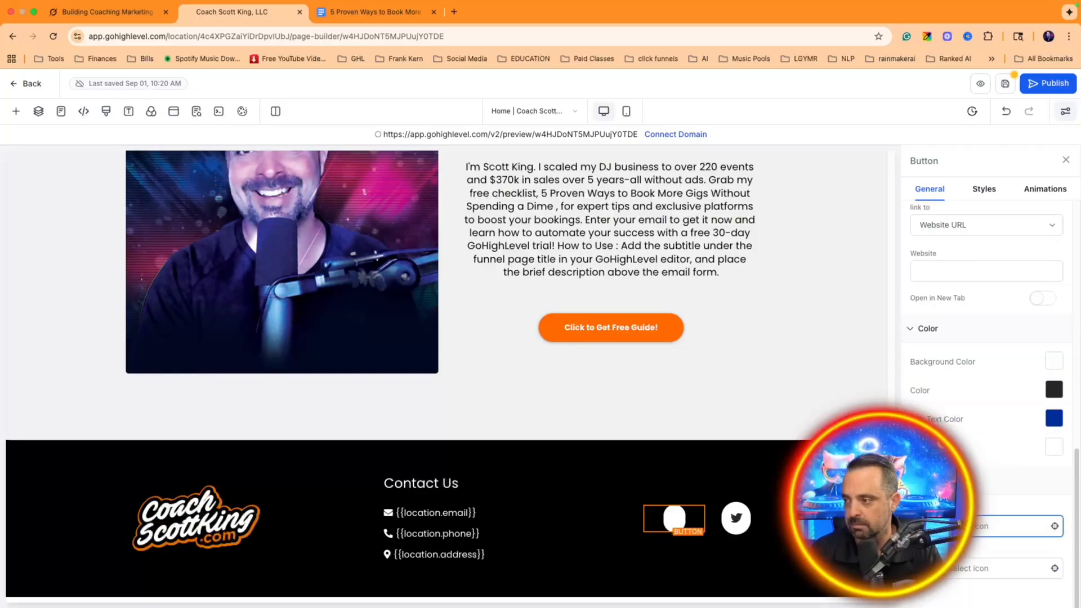
click(991, 526)
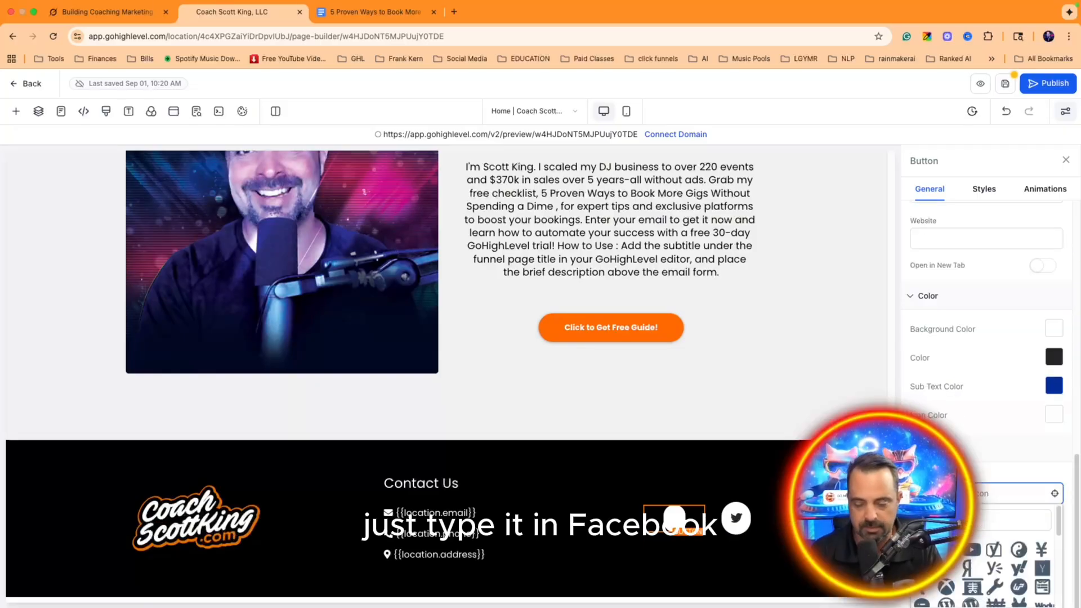
text(face)
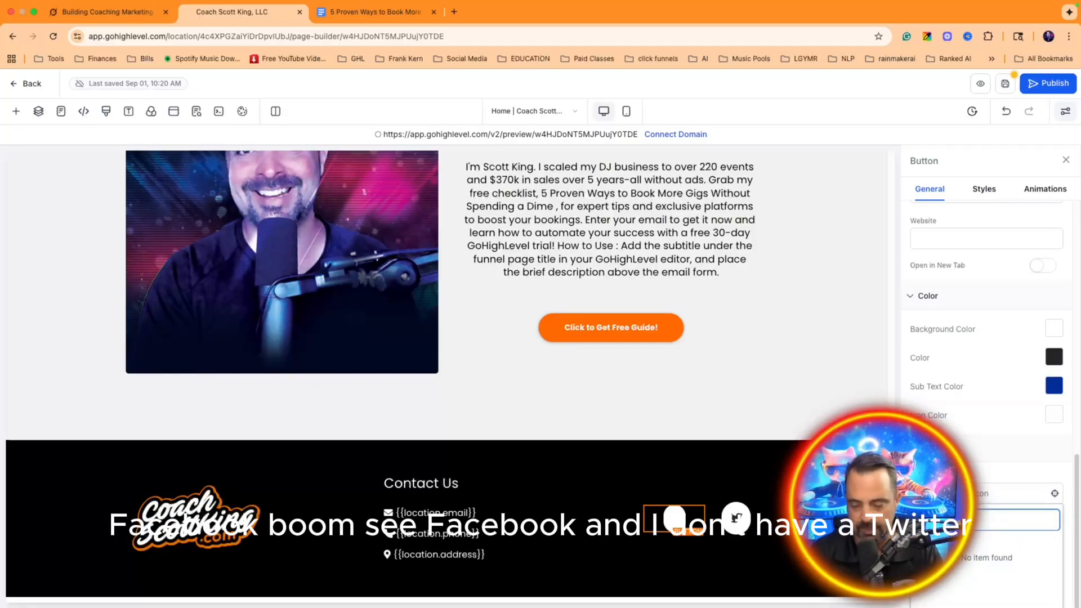
click(924, 550)
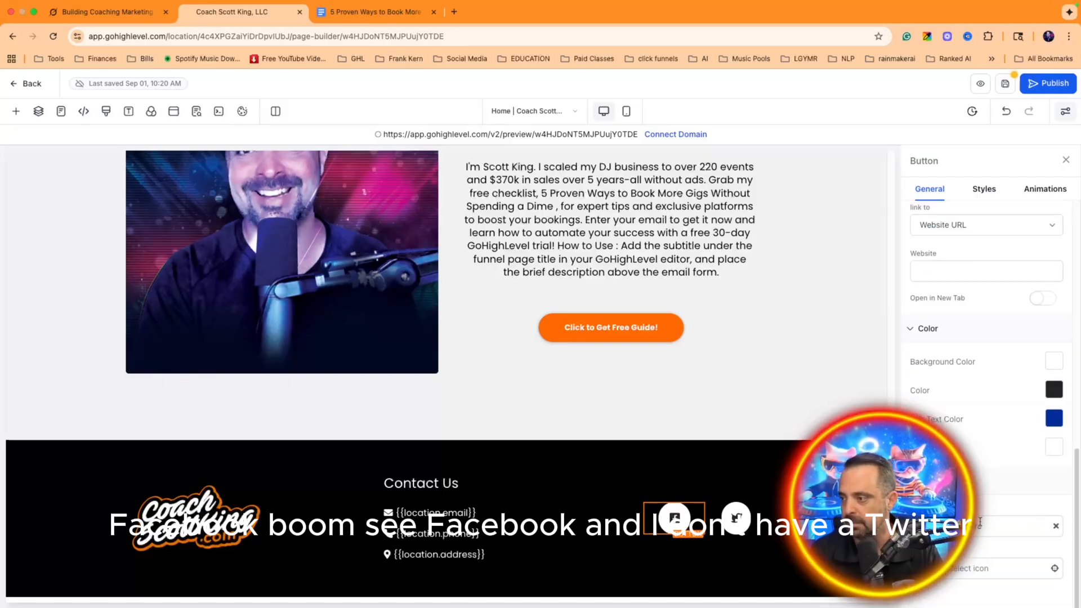
Step: Delete the Twitter button and duplicate the Facebook button
click(737, 517)
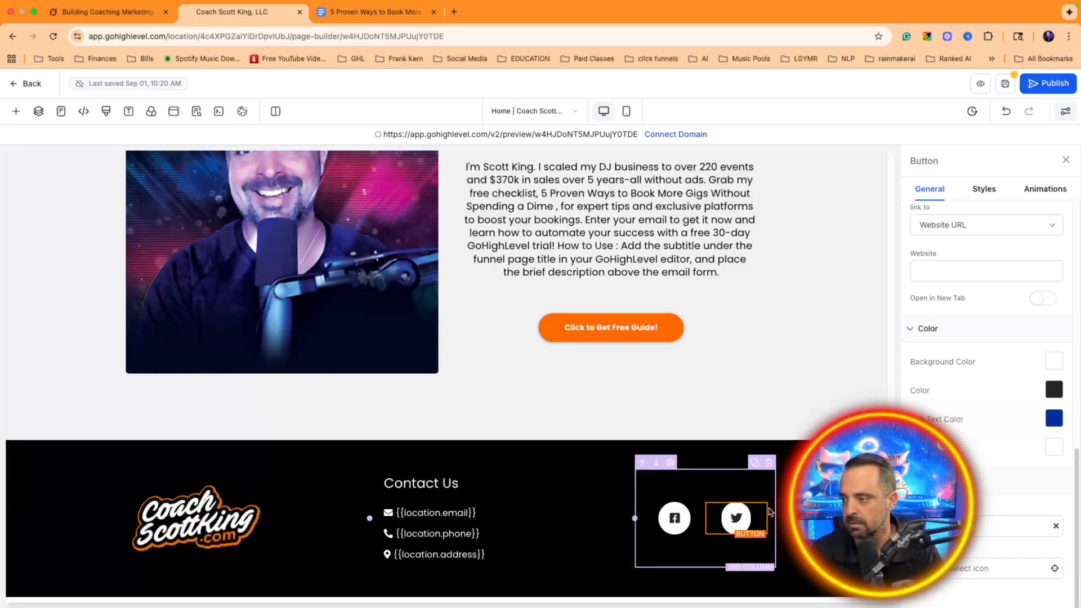
mouse_move(756, 511)
click(783, 496)
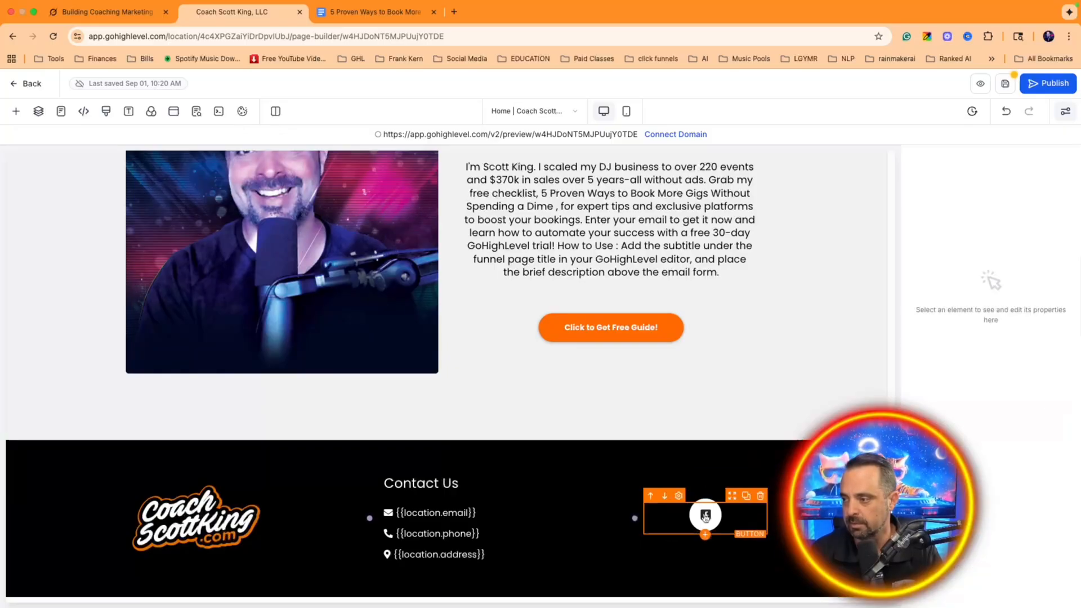
click(746, 497)
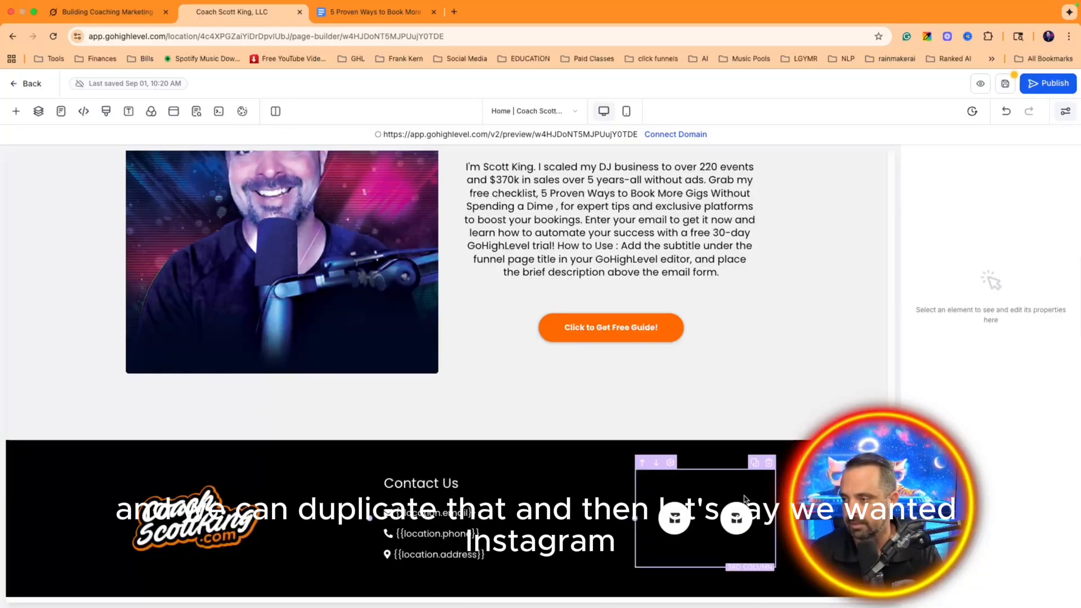
Step: Keep the copied button linking to a website and change its icon to Instagram
scroll(987, 506, down, 8)
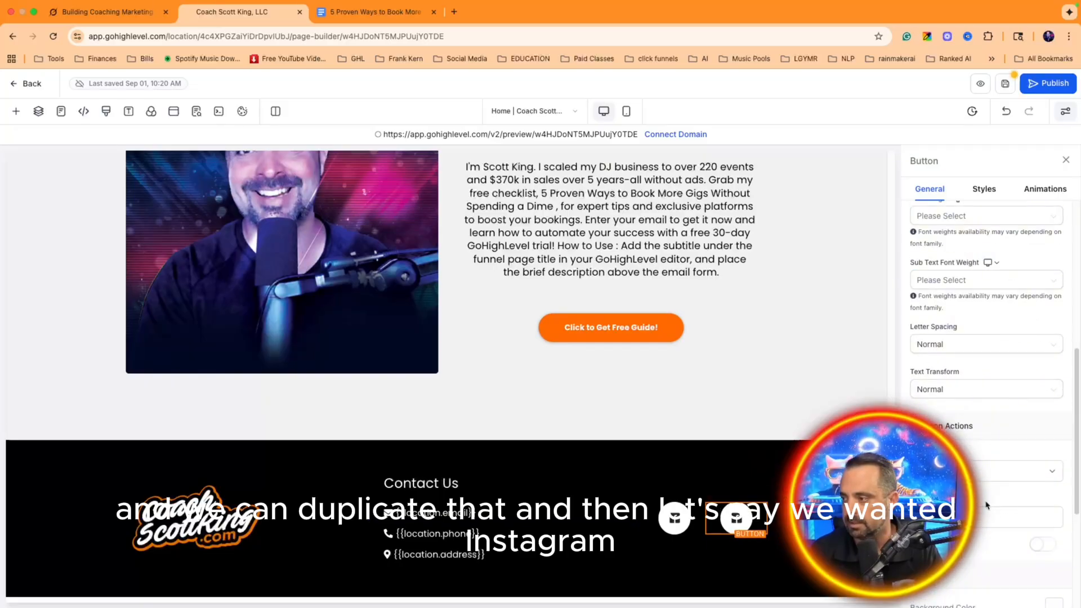
click(959, 472)
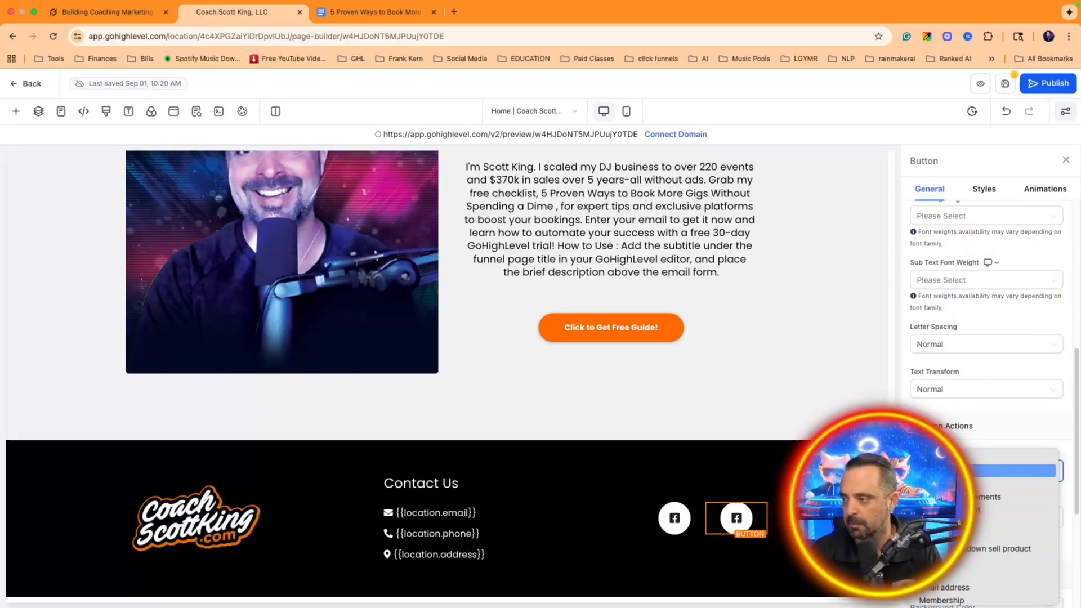
click(960, 472)
click(960, 517)
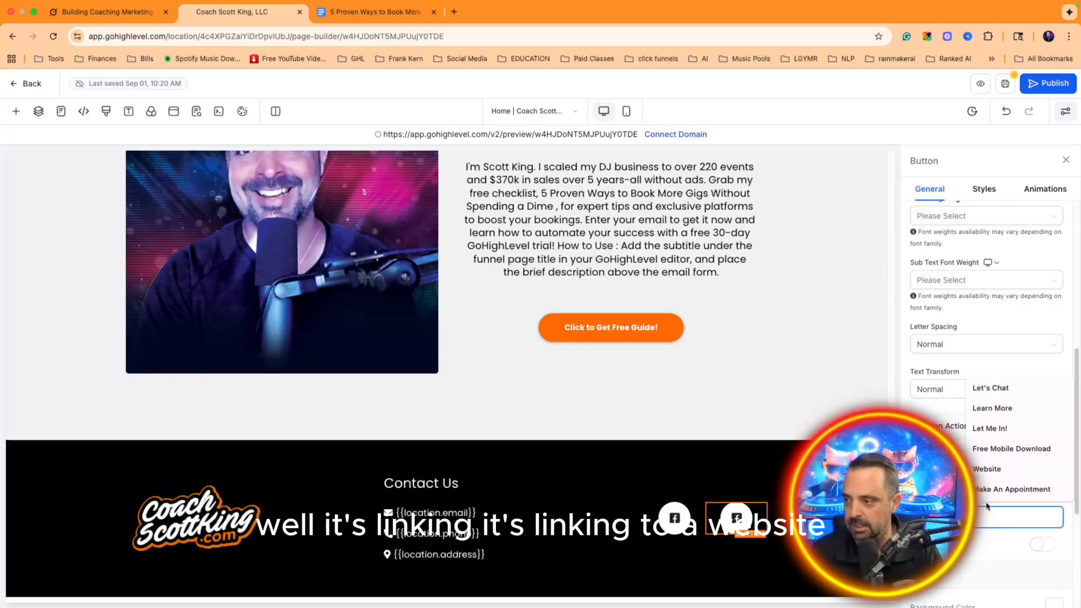
scroll(981, 510, down, 5)
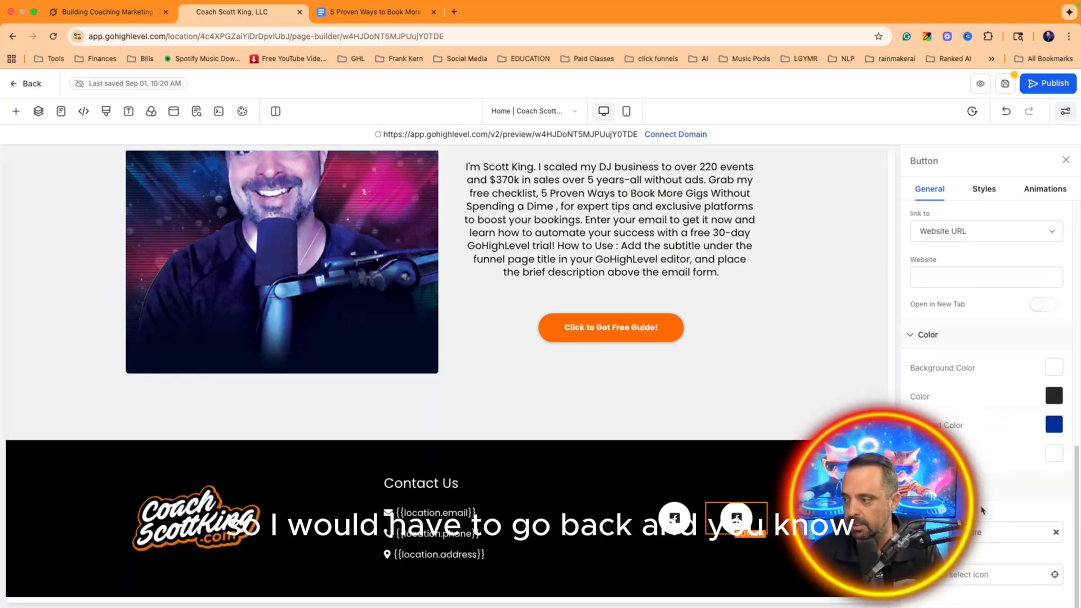
scroll(980, 510, down, 1)
click(969, 563)
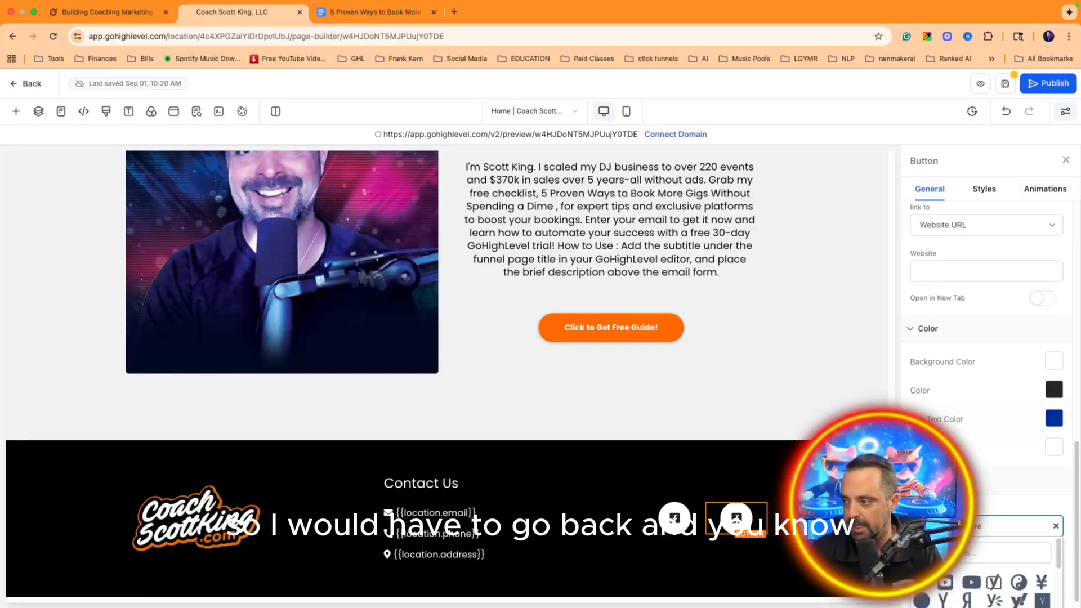
click(956, 553)
text(in)
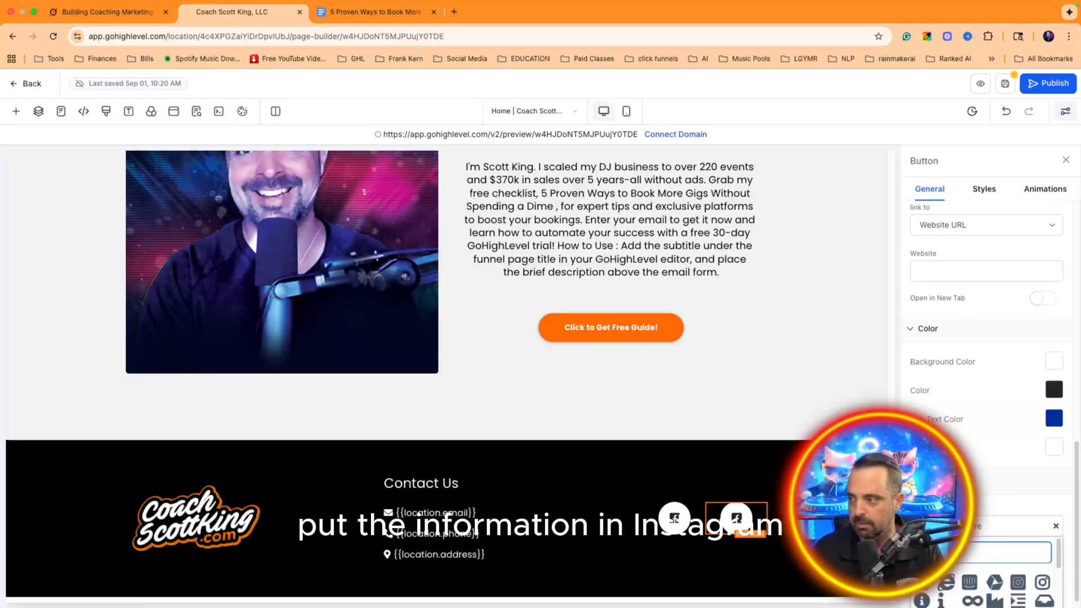
text(s)
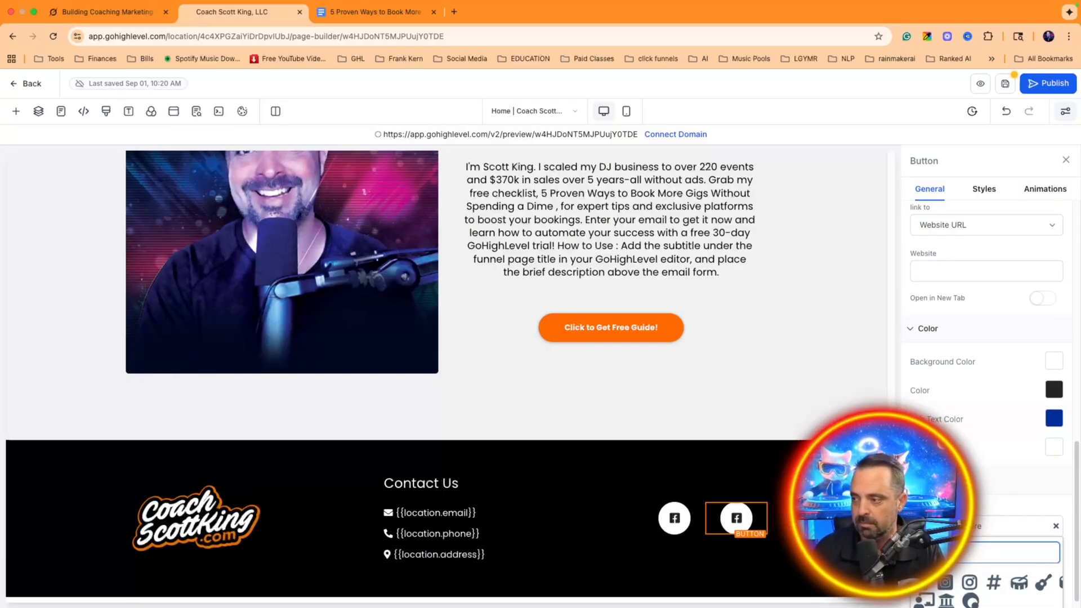
click(946, 583)
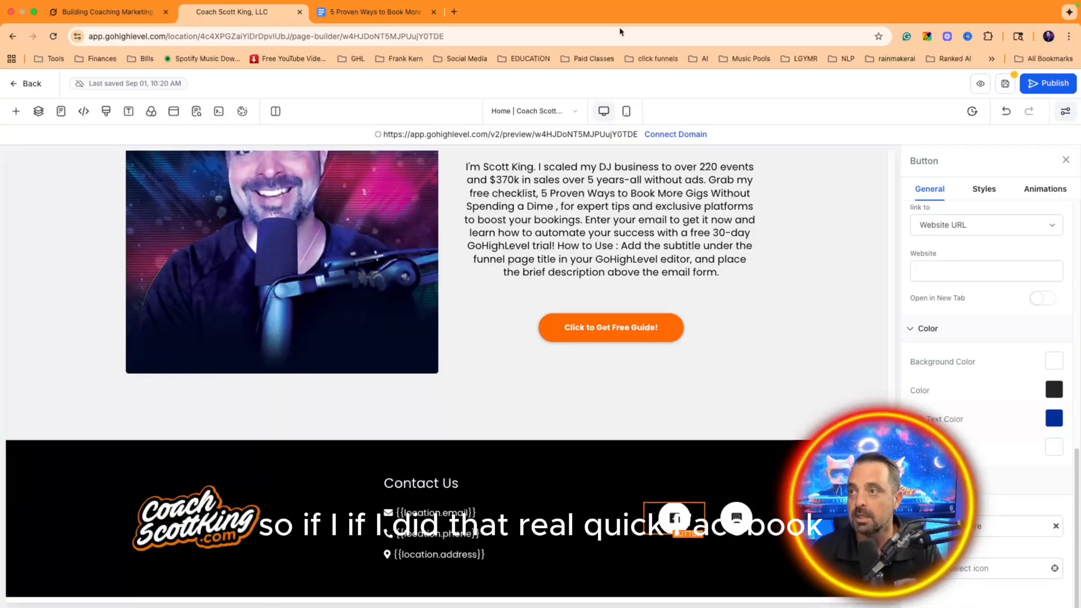
Step: Open facebook.com in a new tab and copy the coaching group page's address
click(455, 28)
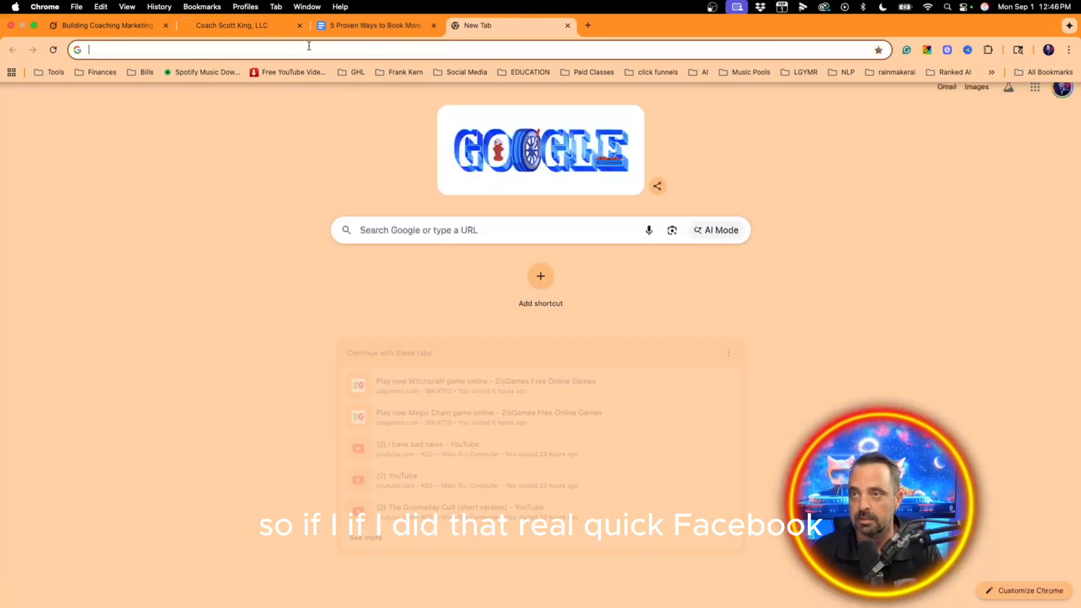
text(facebook.com)
key(Return)
click(126, 418)
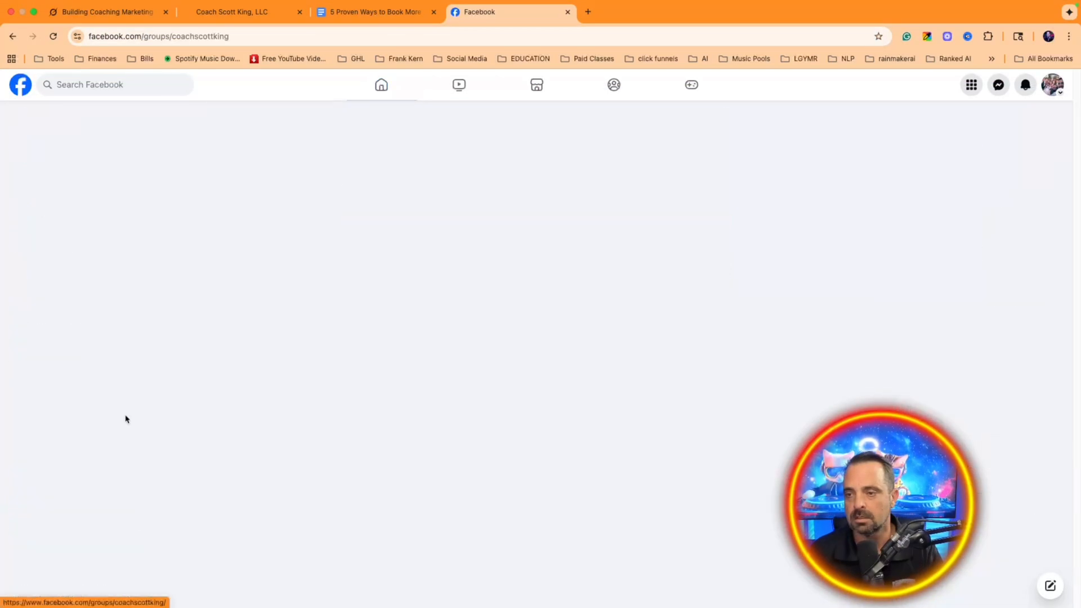
click(267, 37)
key(Escape)
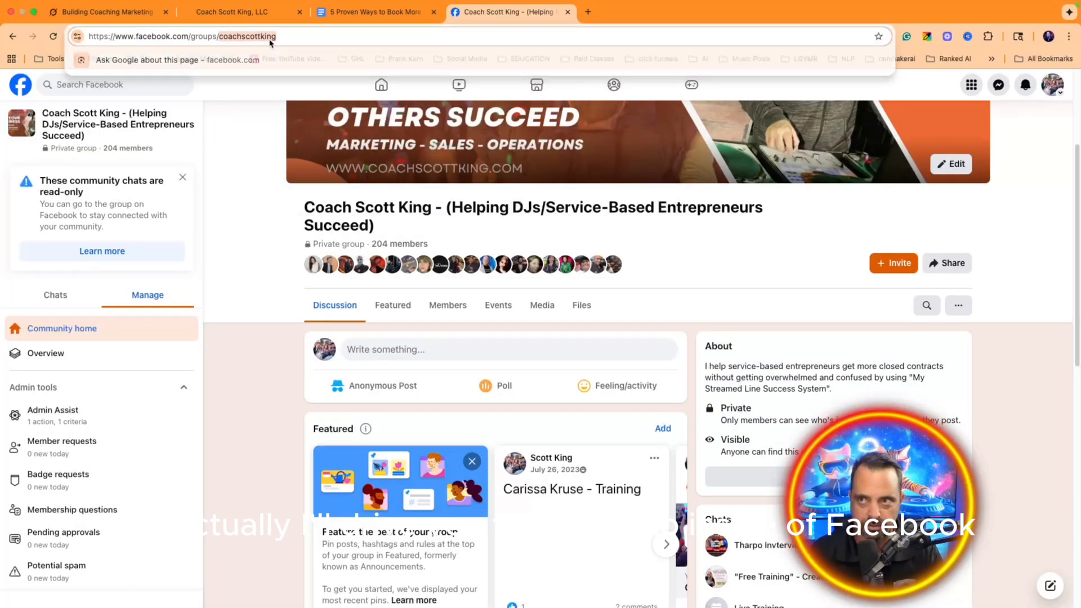
triple_click(307, 43)
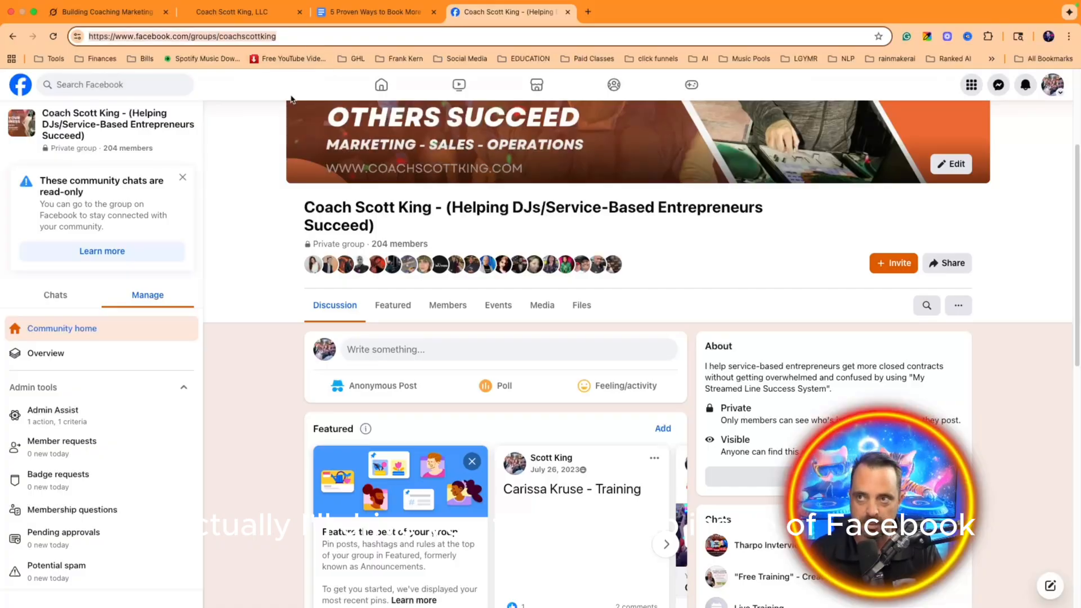
Step: Paste the Facebook group address into the footer Facebook button's Website link
click(434, 14)
click(219, 14)
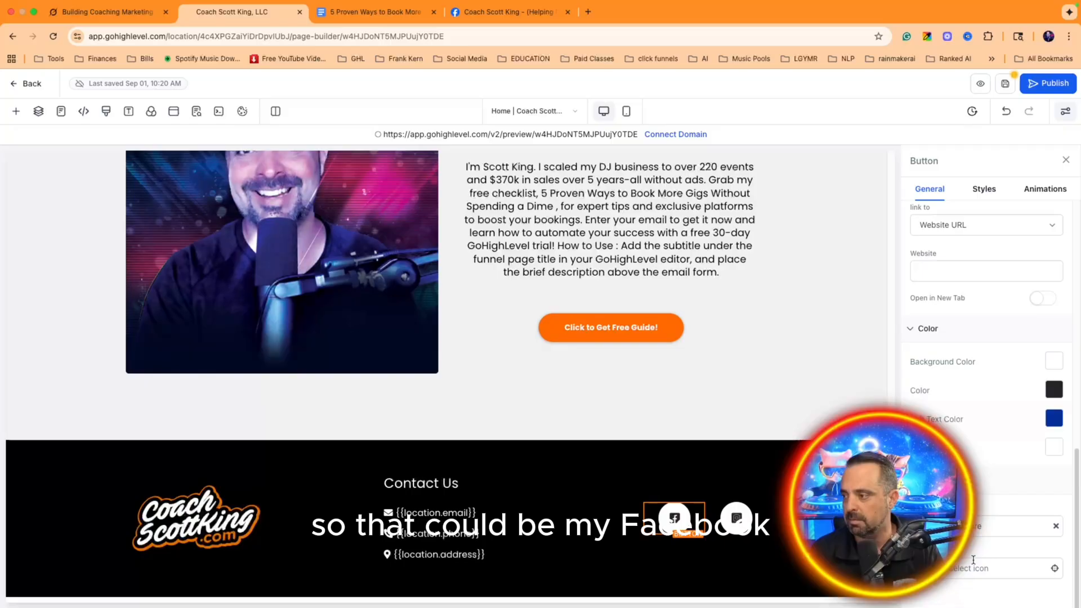
click(991, 568)
scroll(979, 516, down, 2)
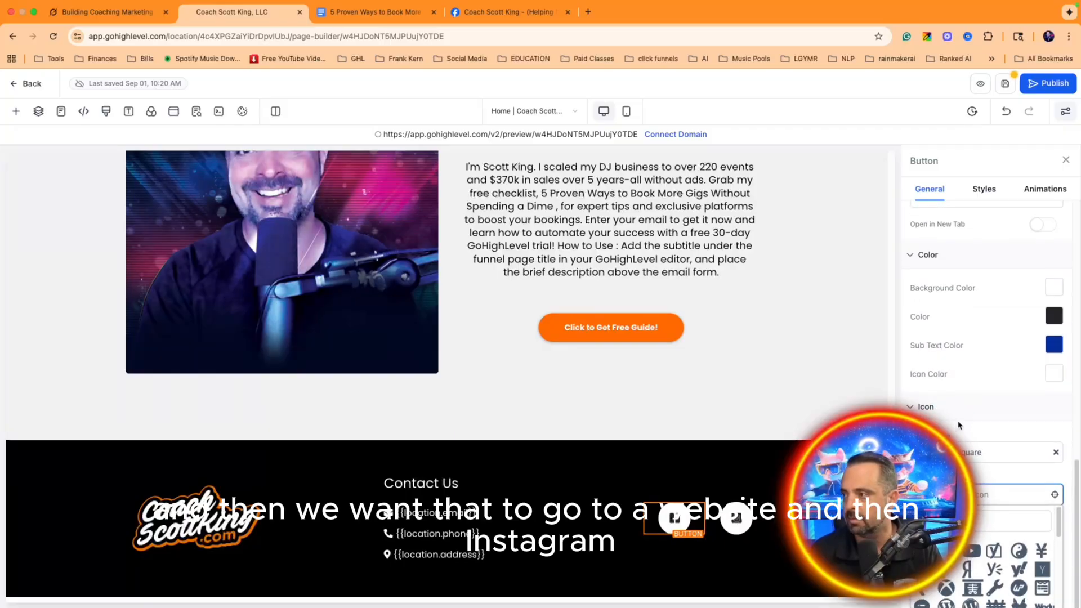
scroll(960, 427, up, 2)
click(948, 304)
key(super+v)
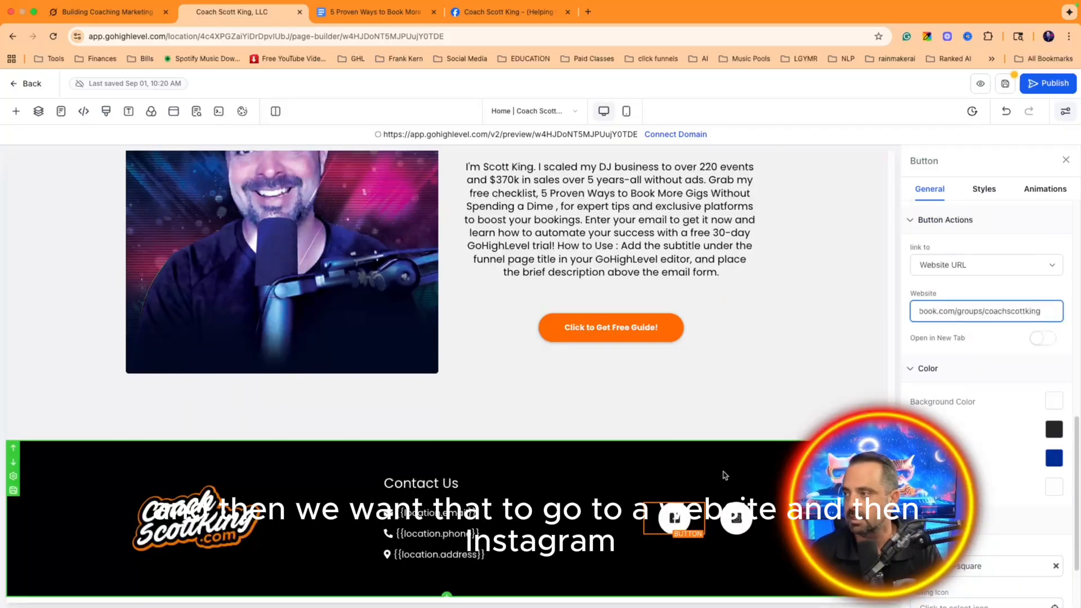
click(737, 520)
click(588, 12)
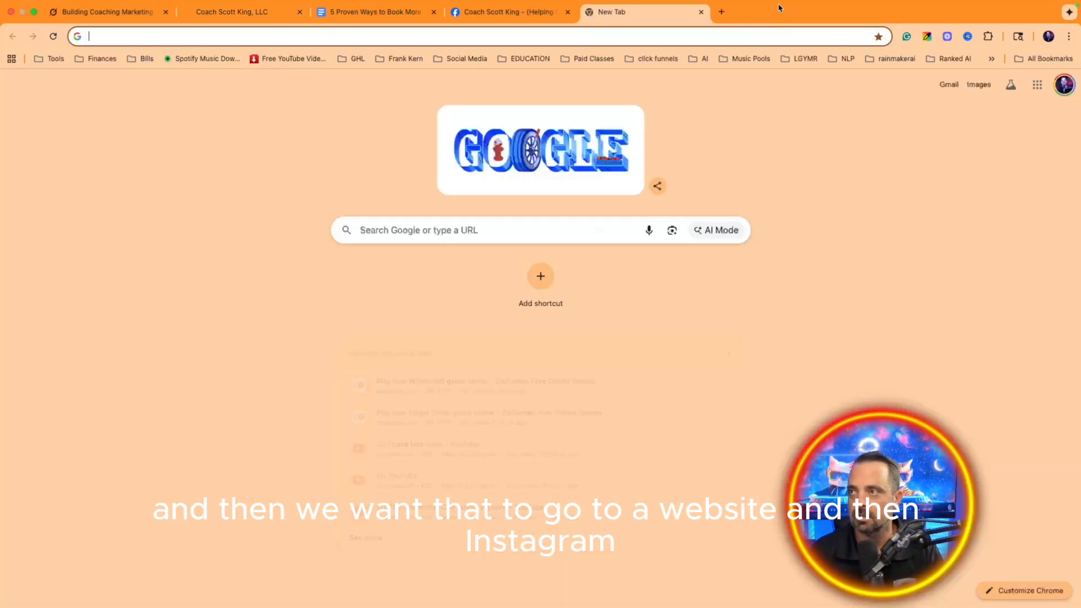
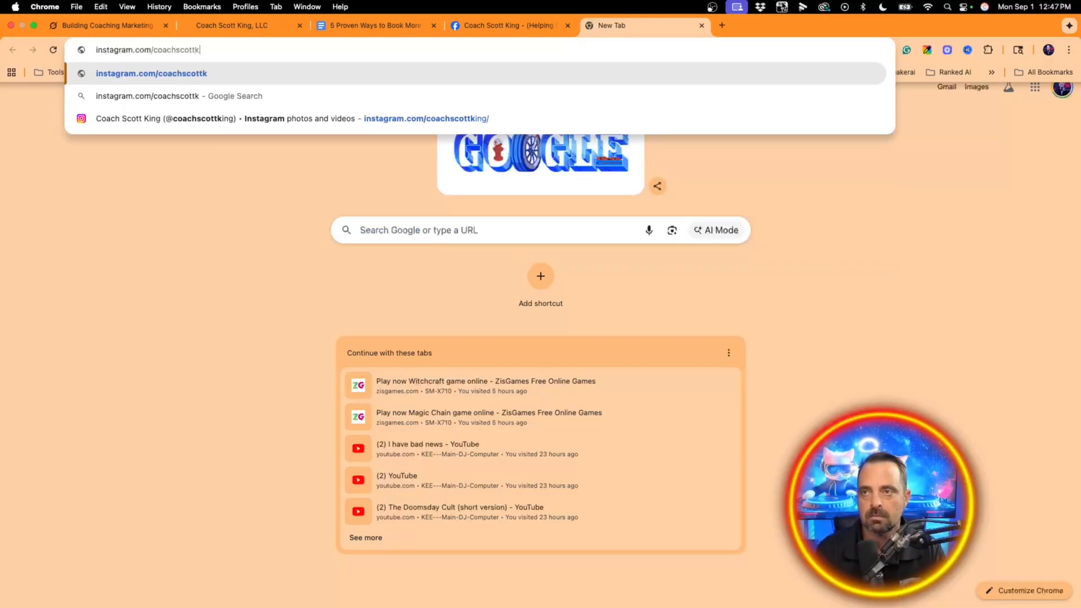
Step: Load the coach's Instagram profile page in the new tab and select its address
key(Return)
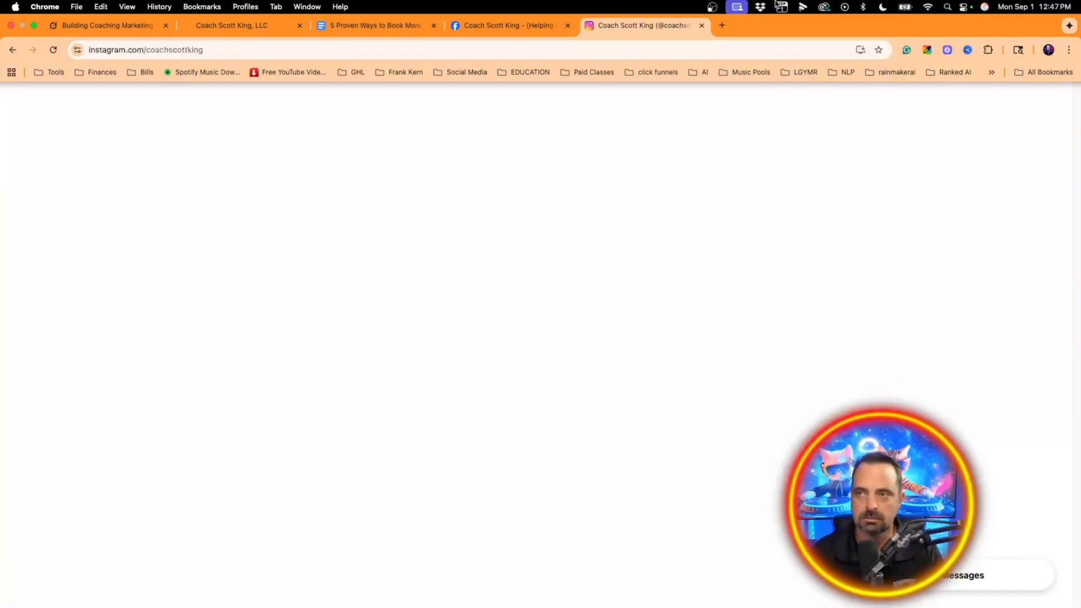
double_click(223, 37)
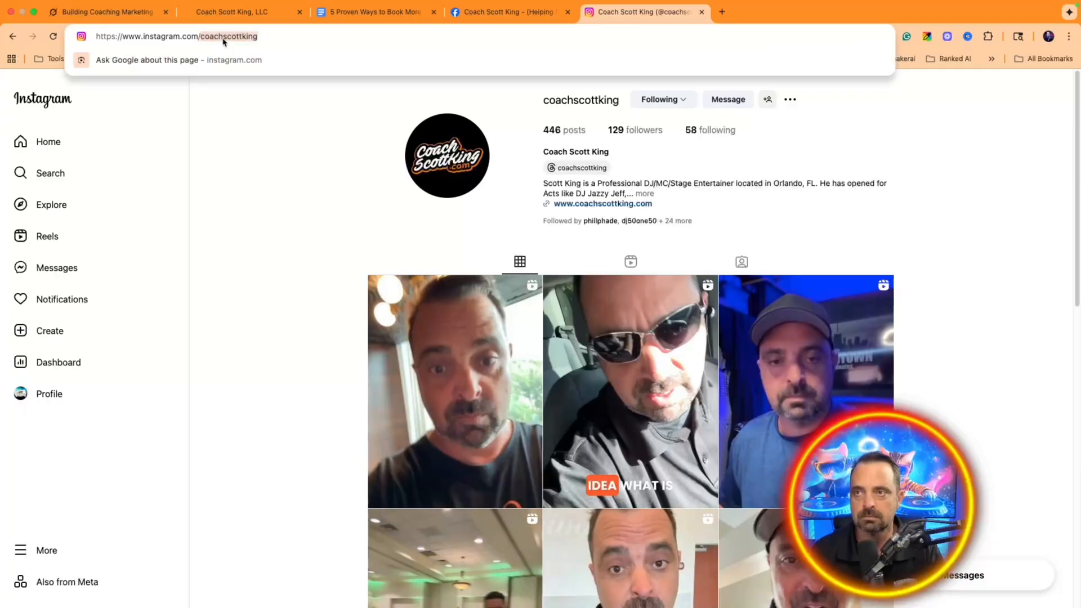
click(224, 40)
double_click(223, 39)
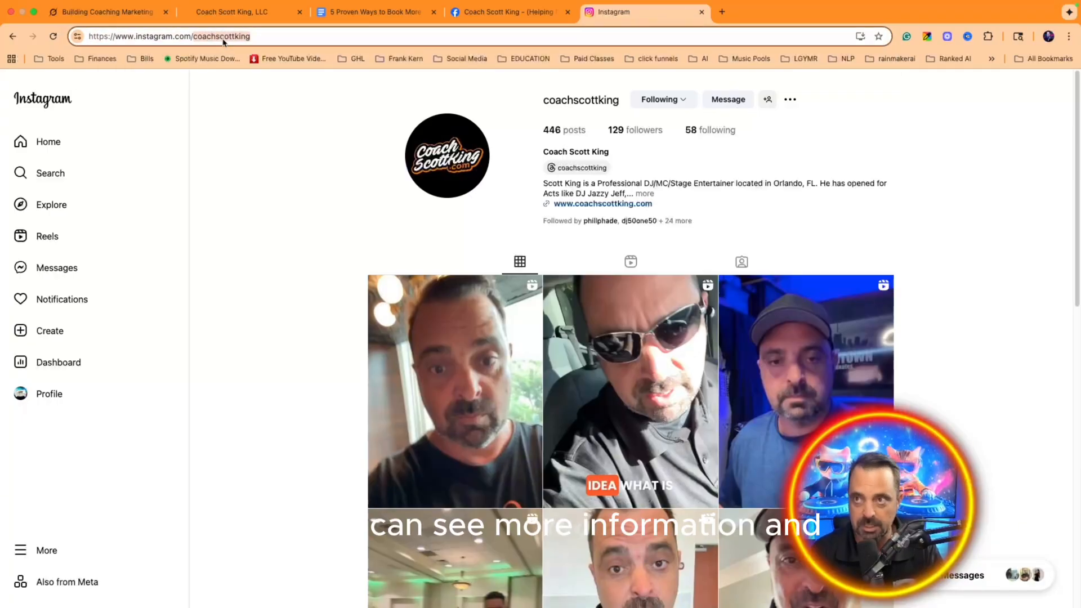
Step: Paste the Instagram profile address into the footer Instagram button's Website link
triple_click(224, 40)
click(109, 15)
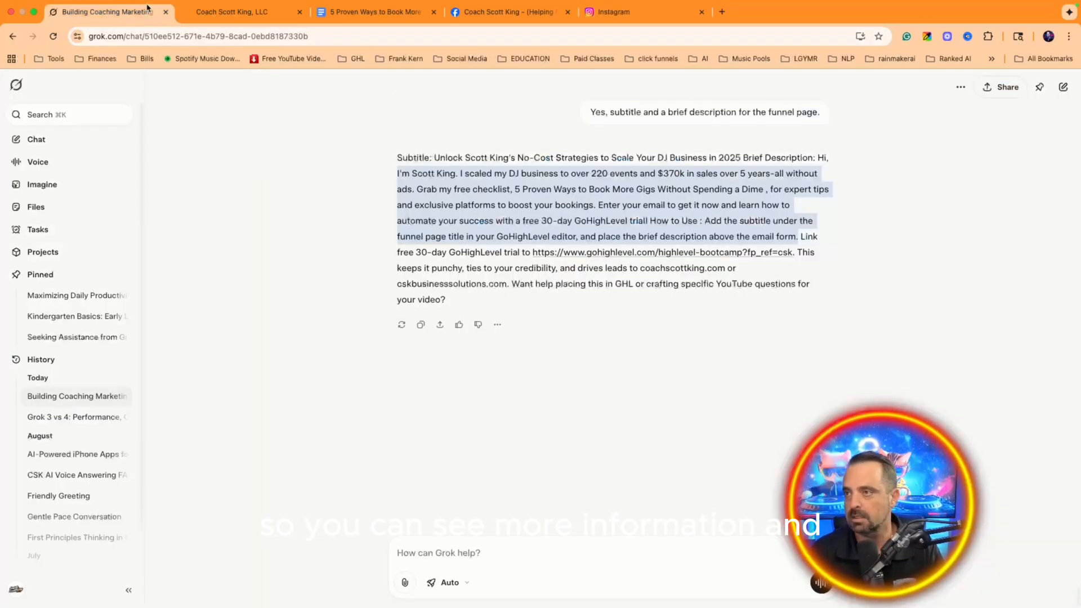
click(217, 13)
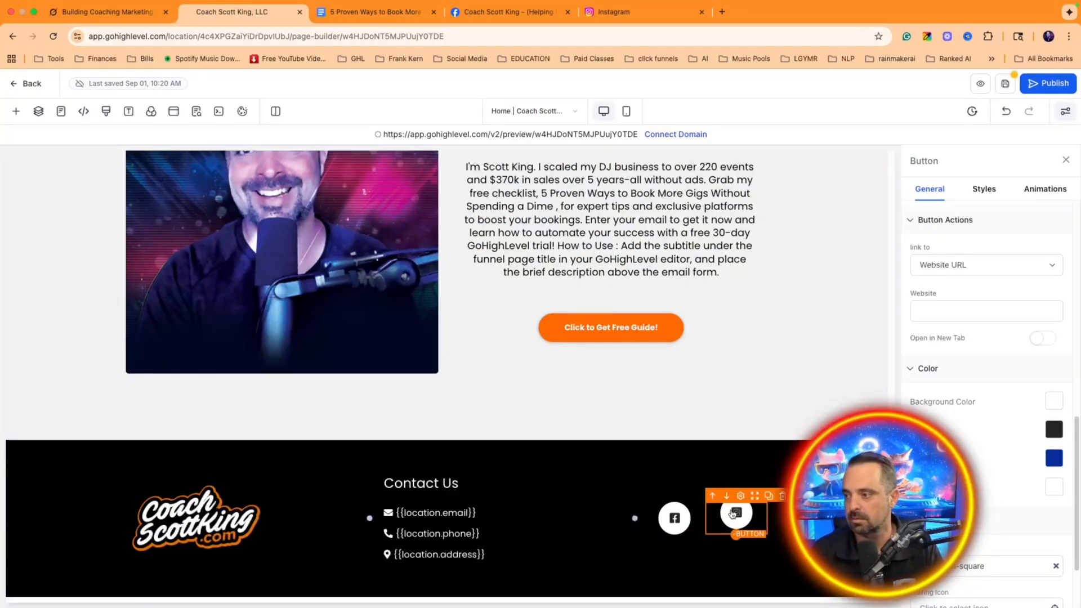
scroll(957, 383, down, 10)
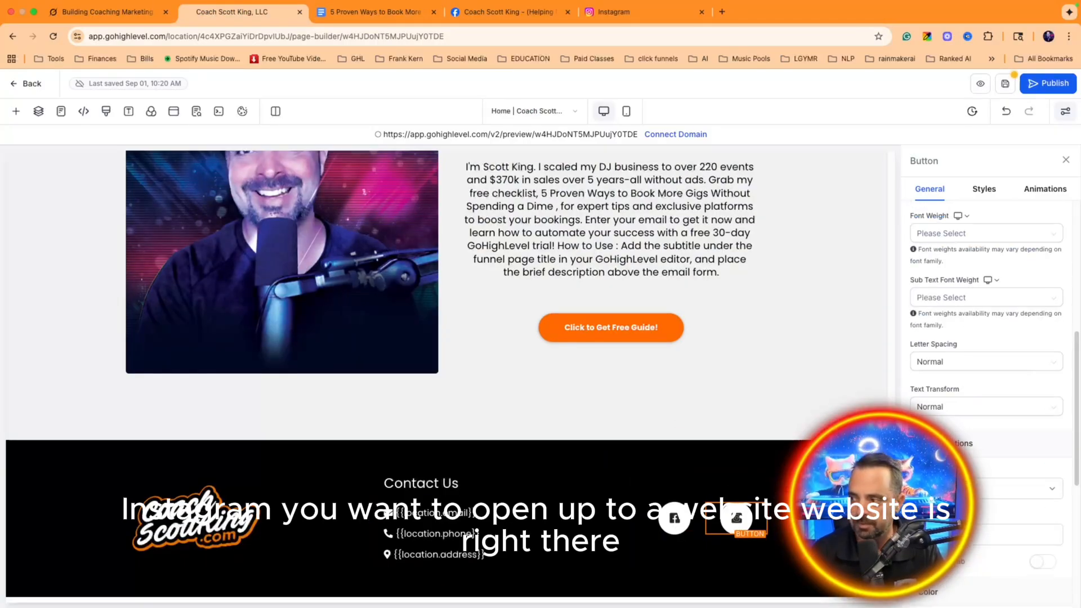
click(1013, 534)
key(super+v)
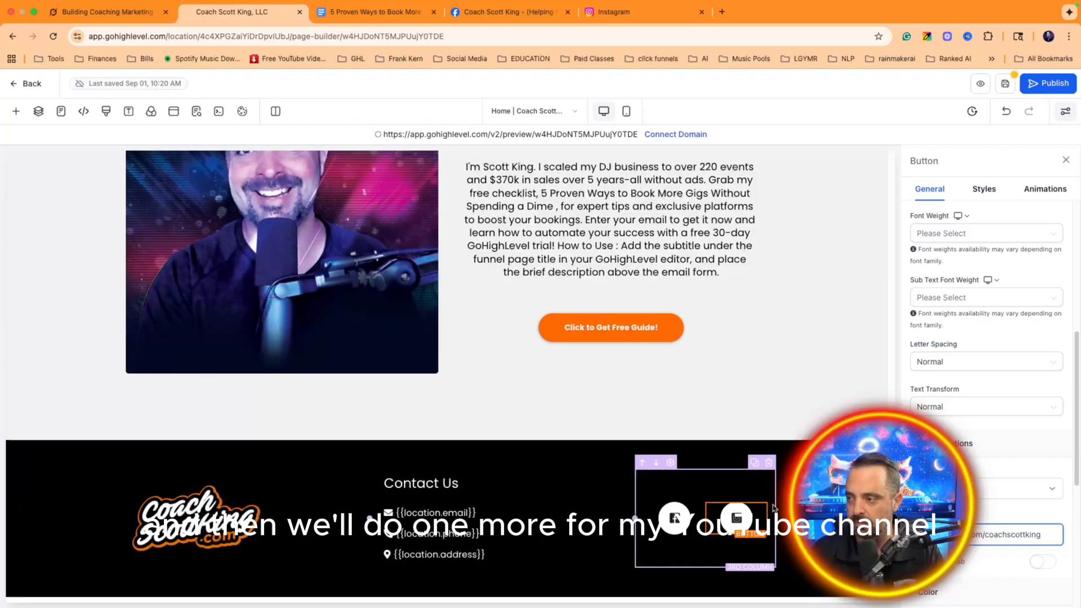
Step: Duplicate the Instagram button and give the new third button a YouTube icon
click(755, 496)
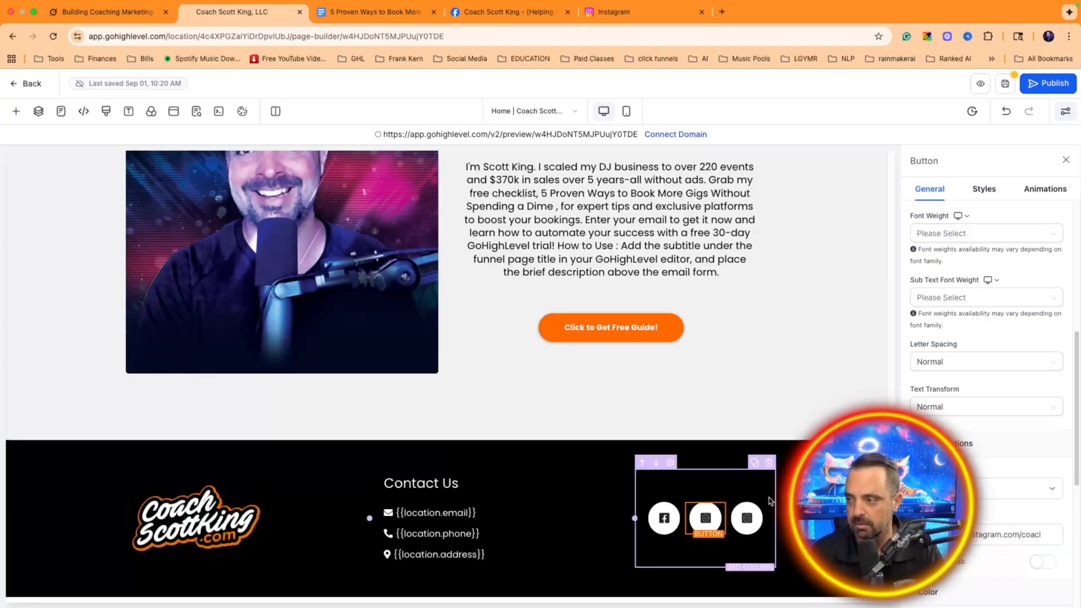
click(746, 519)
scroll(972, 443, down, 10)
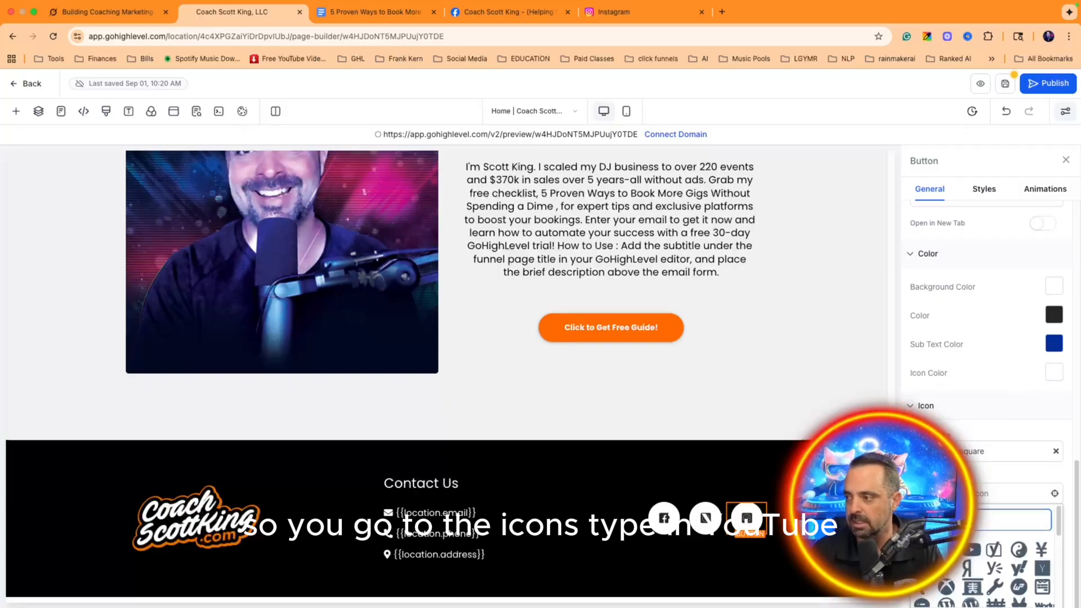
text(you)
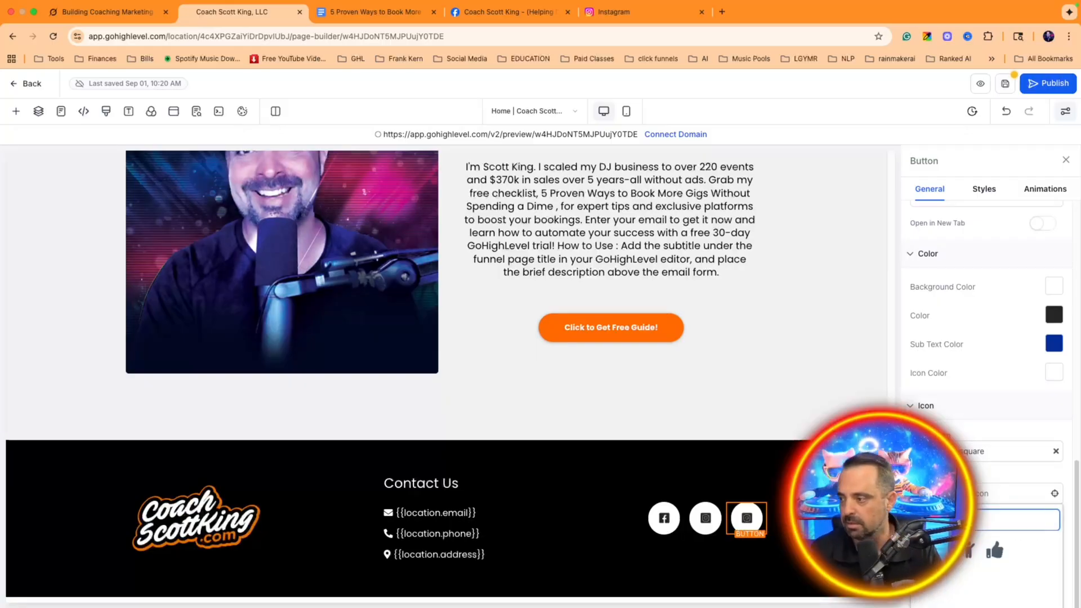
click(944, 550)
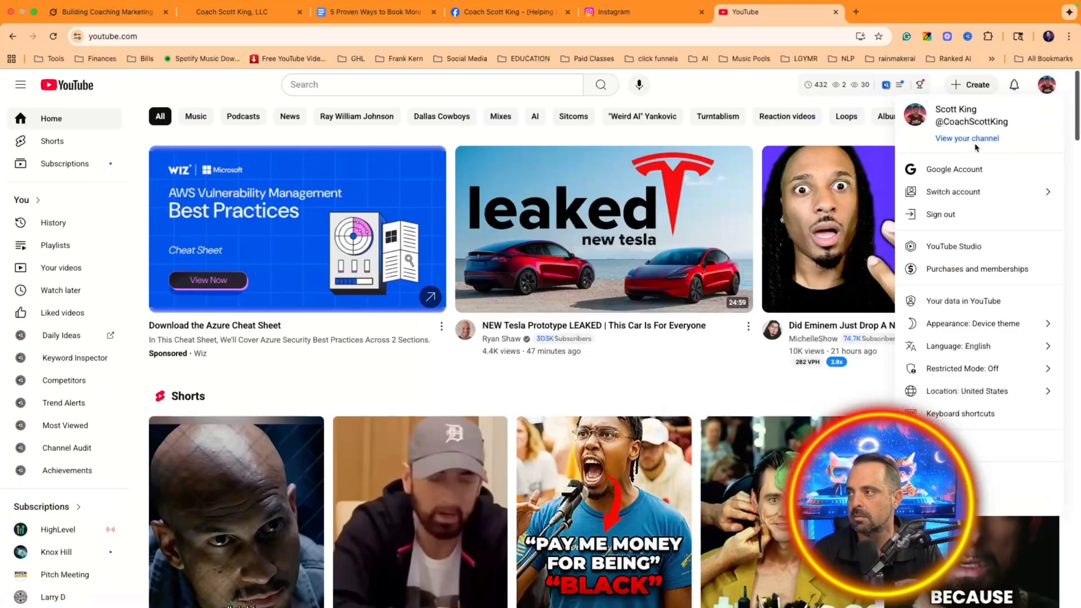
click(965, 137)
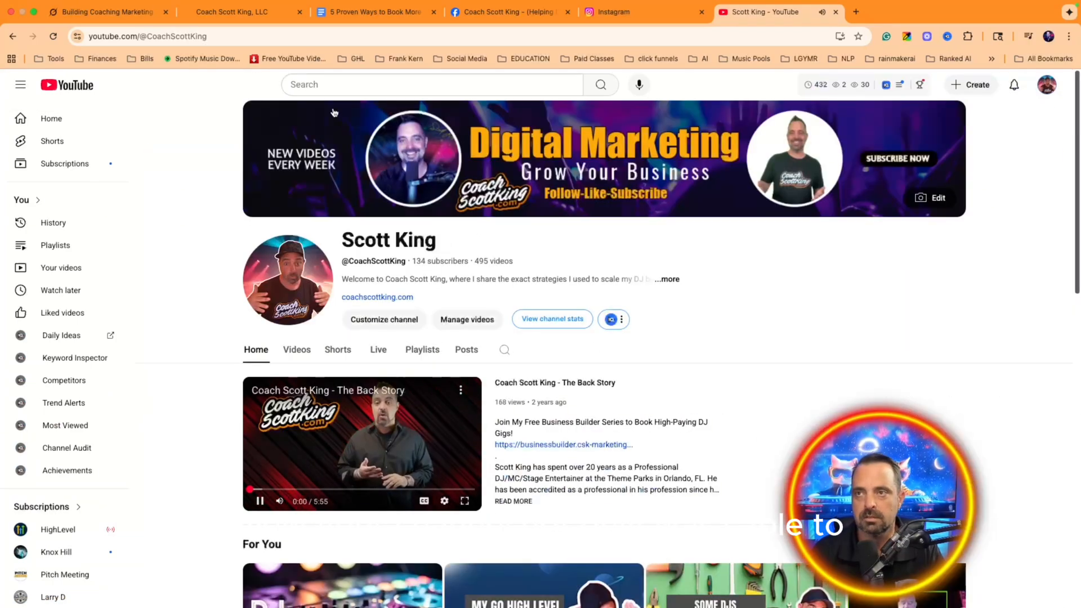
Step: Replace the third button's link with the YouTube channel address and save the page
click(349, 414)
click(155, 37)
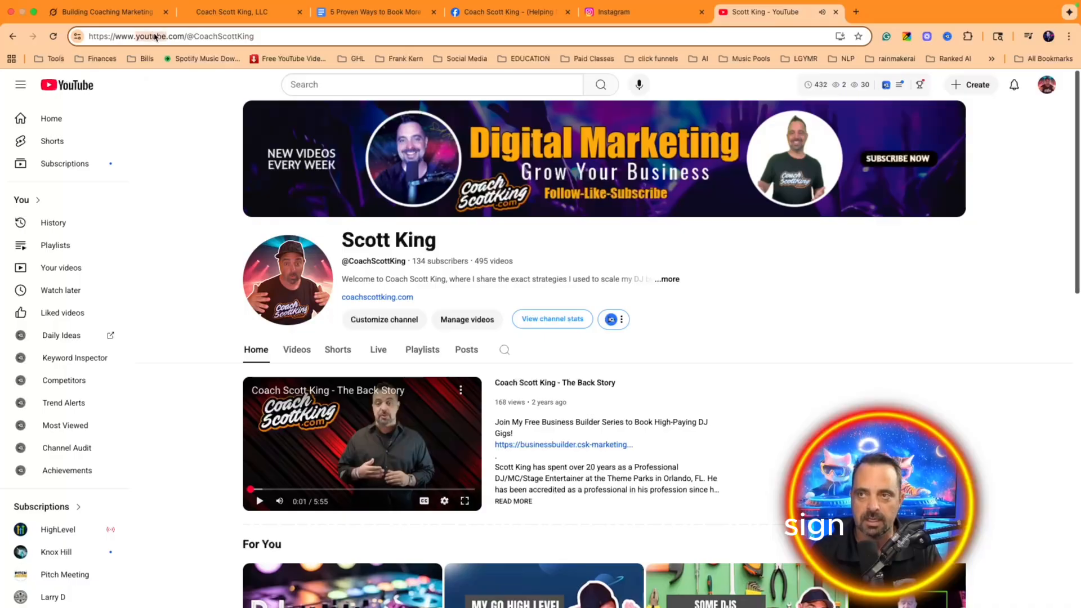
triple_click(154, 37)
click(183, 7)
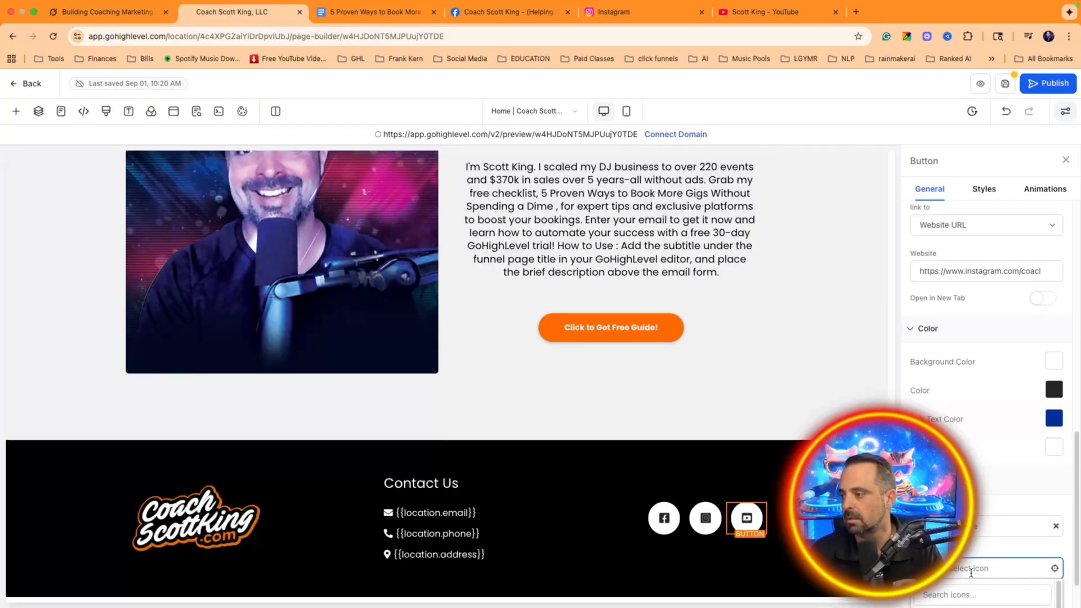
scroll(980, 460, up, 5)
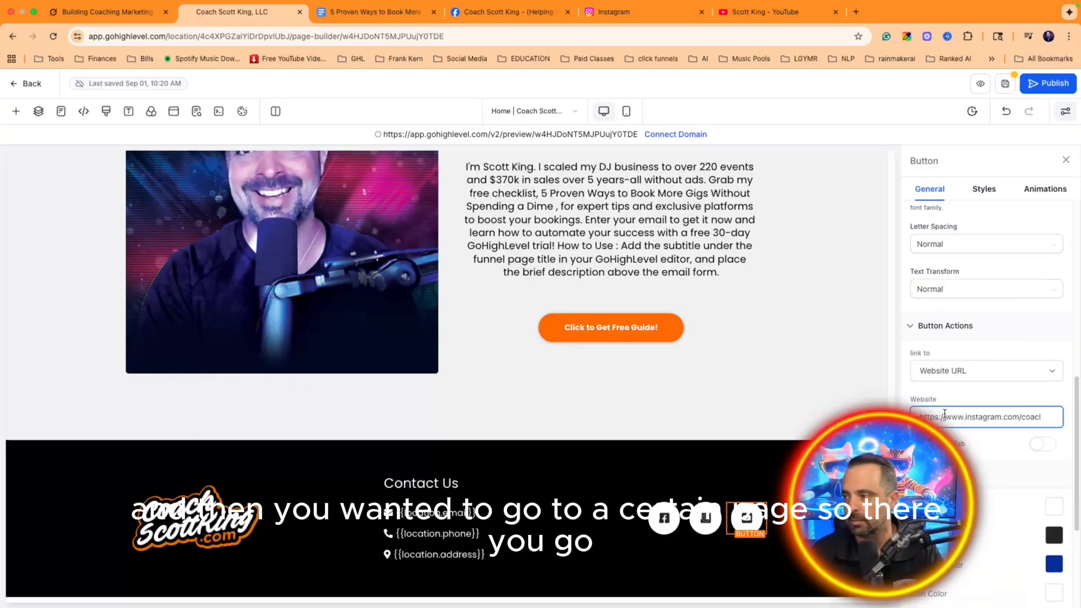
key(ctrl+a)
key(ctrl+v)
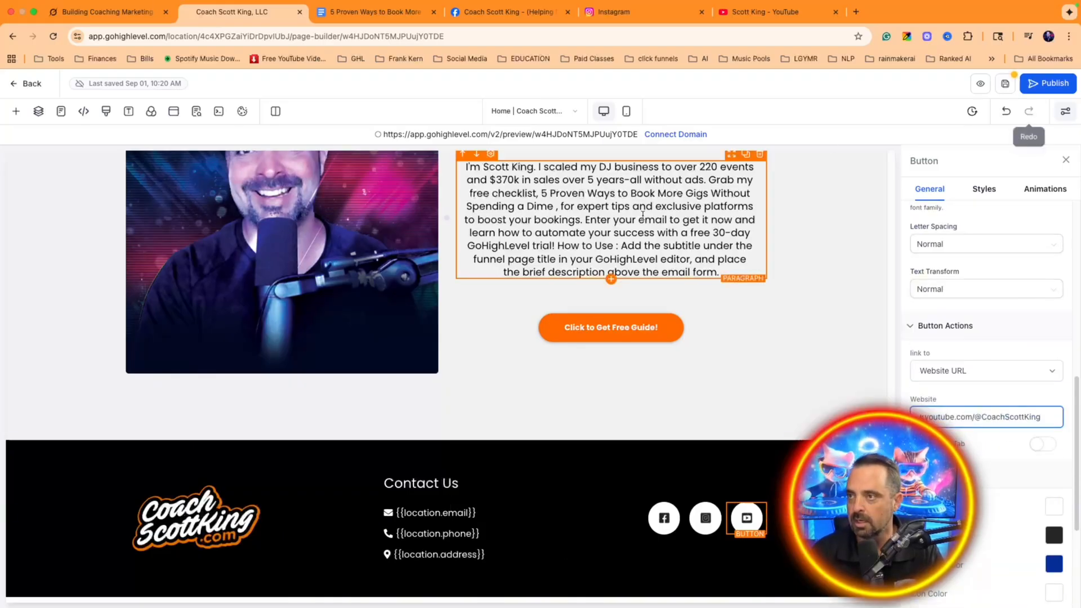
click(1005, 84)
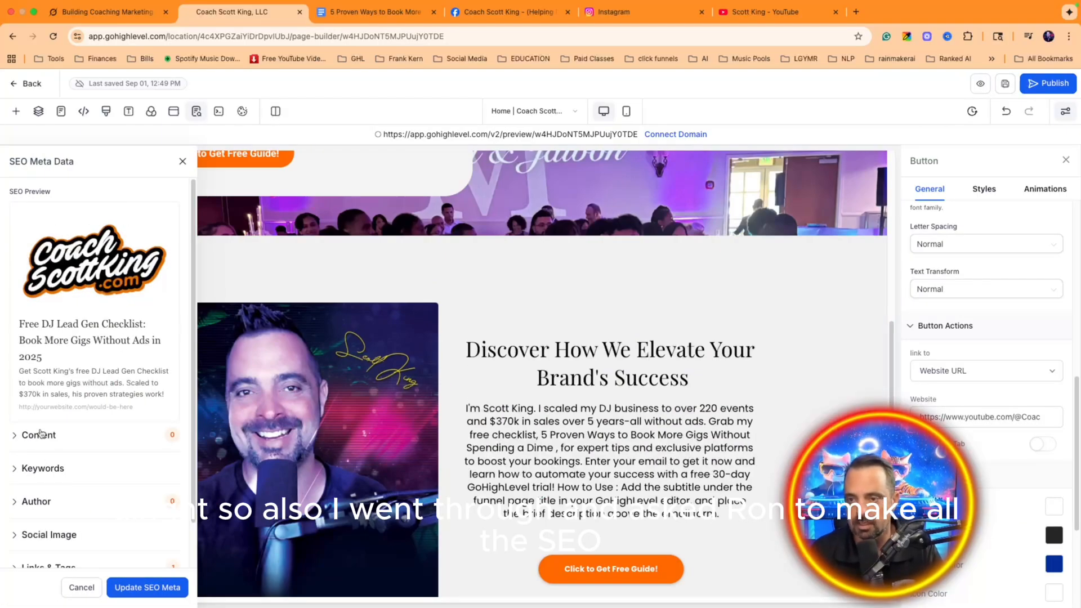
Step: Save the page's SEO title and description with Update SEO Meta
click(40, 434)
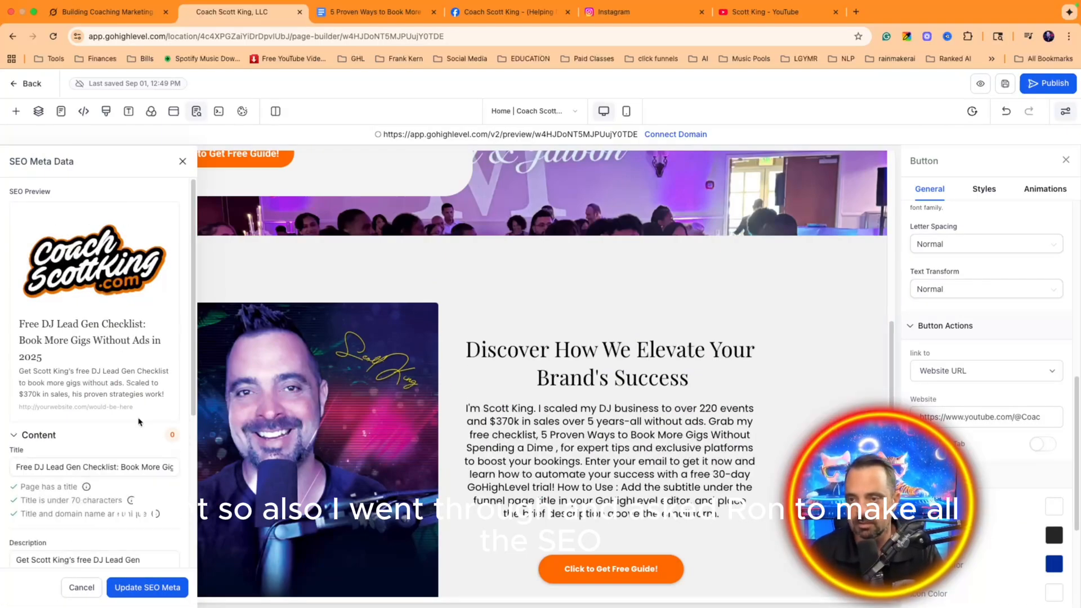
scroll(138, 420, down, 3)
scroll(99, 406, down, 3)
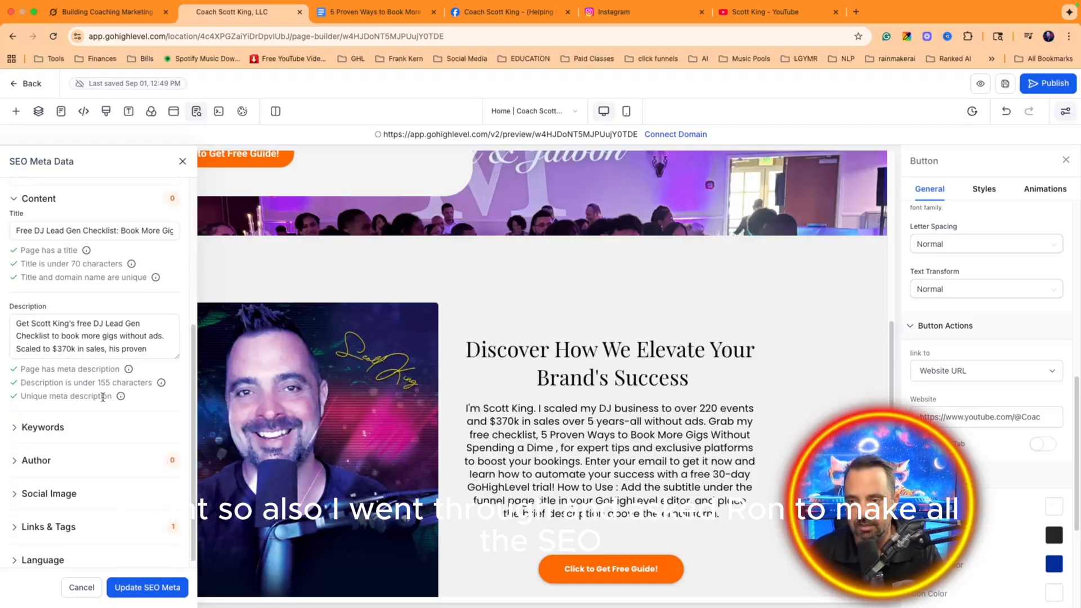
scroll(101, 405, up, 6)
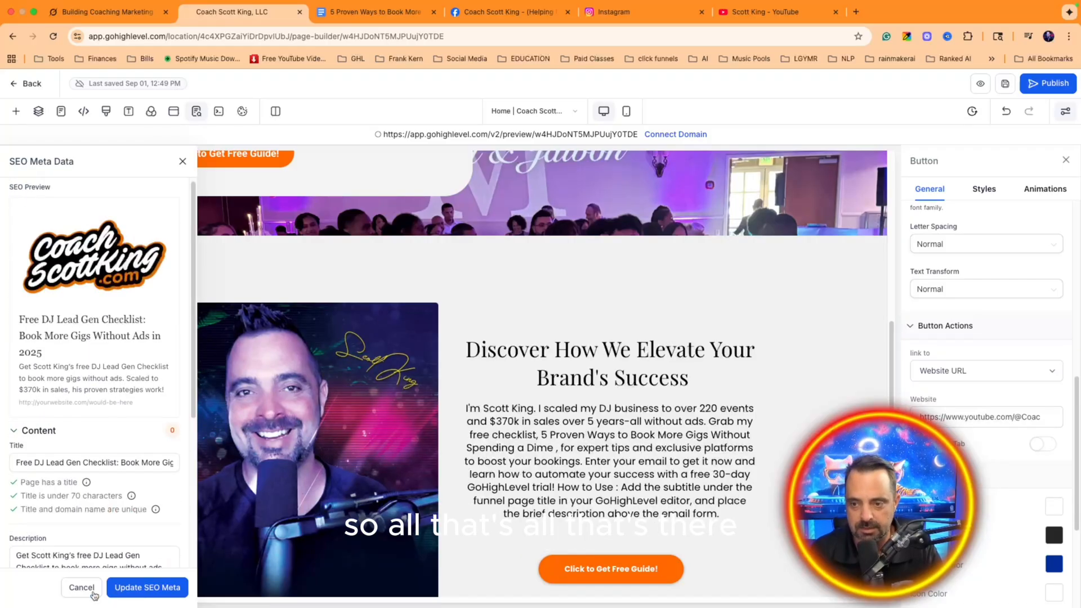
click(148, 592)
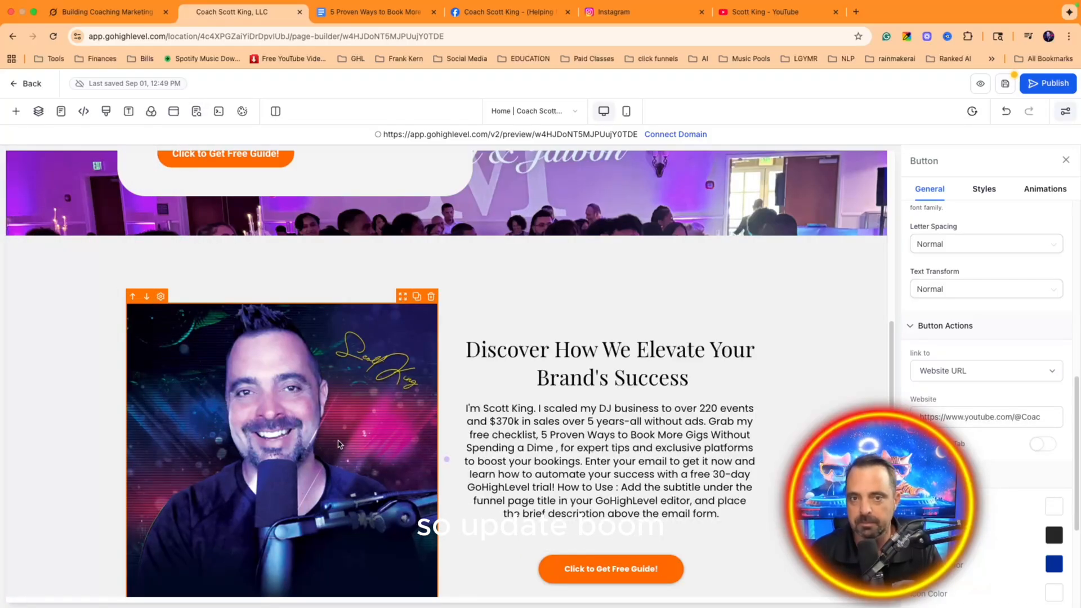
Step: Select the footer section and bring up the add-elements panel
scroll(340, 443, up, 5)
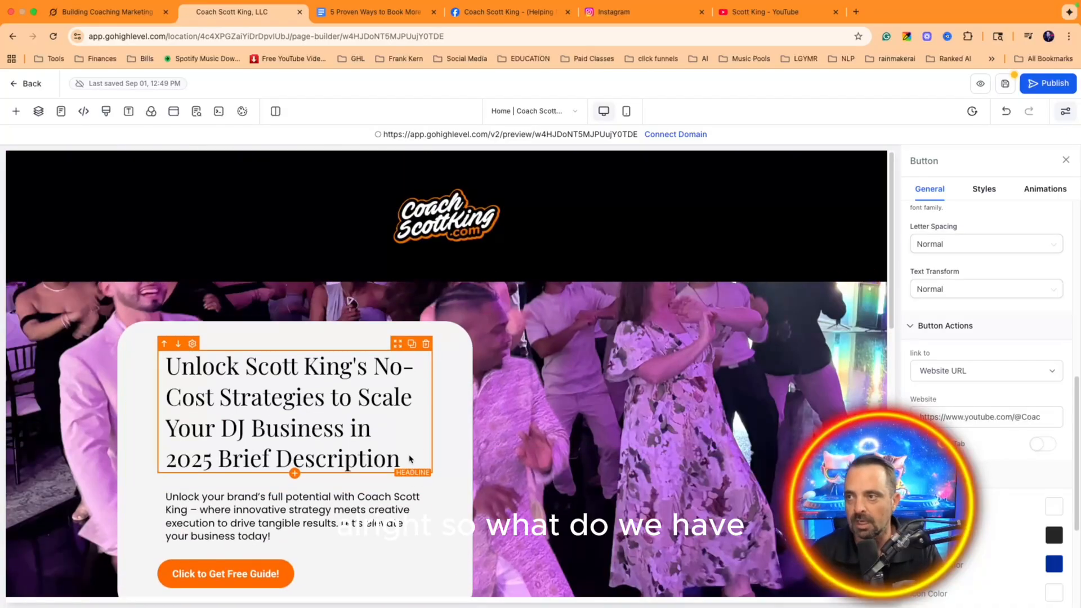
scroll(479, 366, down, 8)
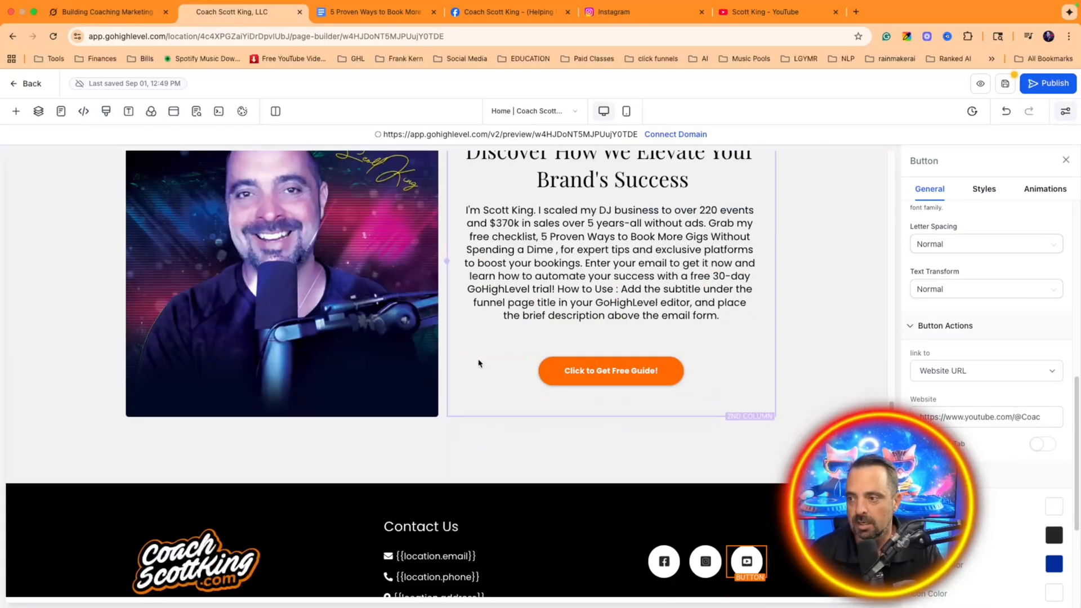
scroll(477, 370, up, 5)
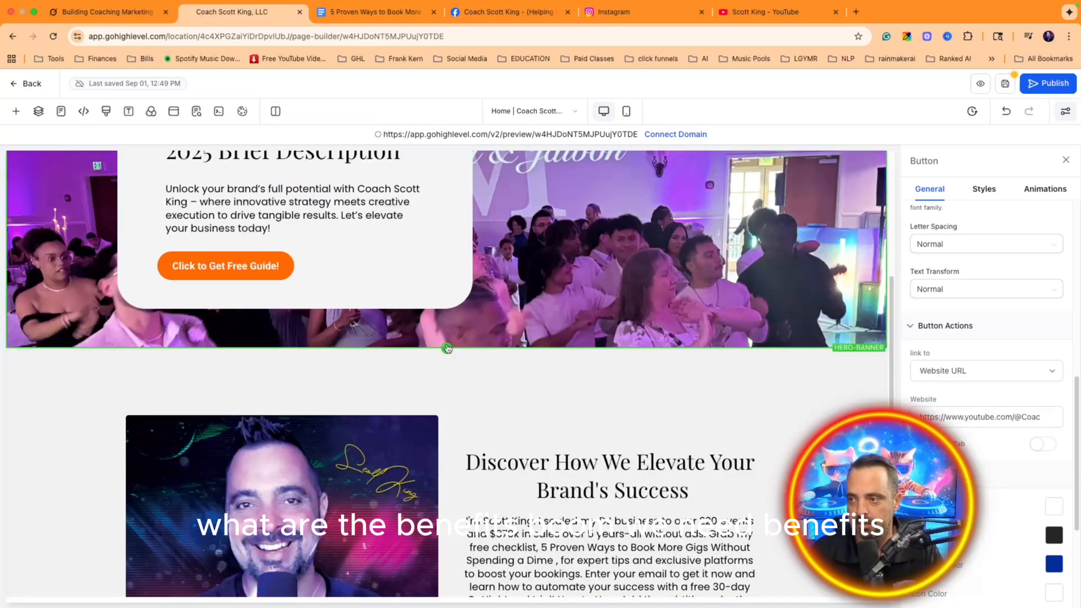
scroll(475, 379, down, 5)
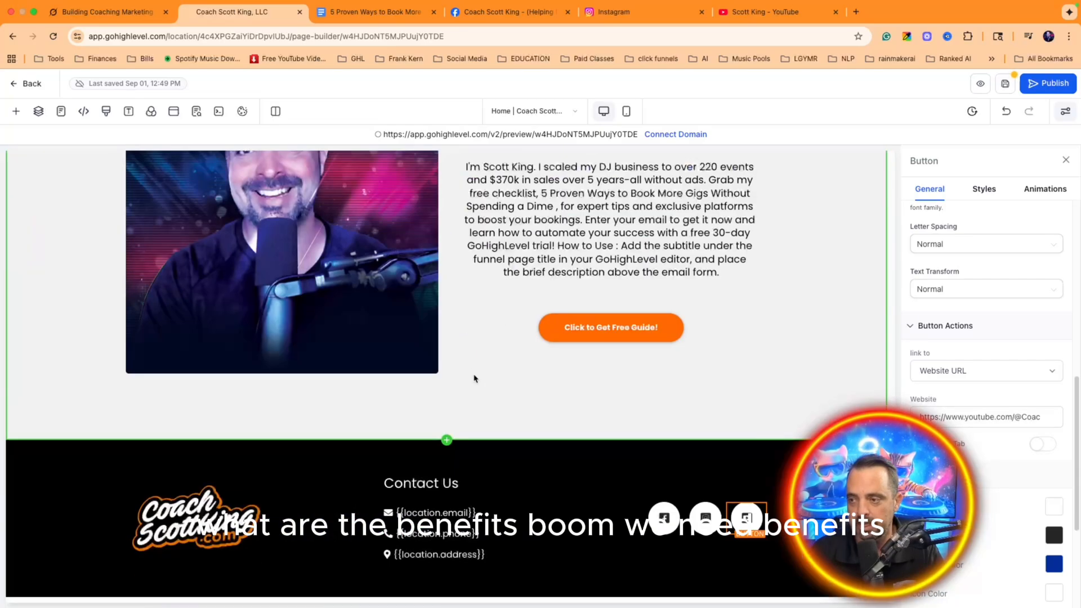
click(446, 445)
click(447, 441)
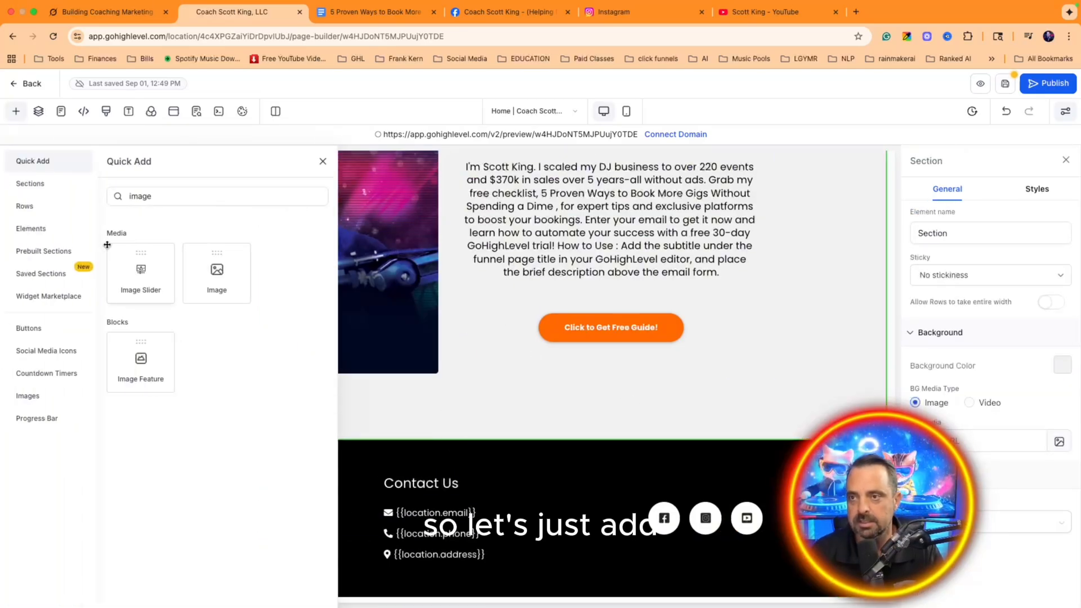
Step: Add a one-column row above the footer and drop a two-column row into it
click(57, 274)
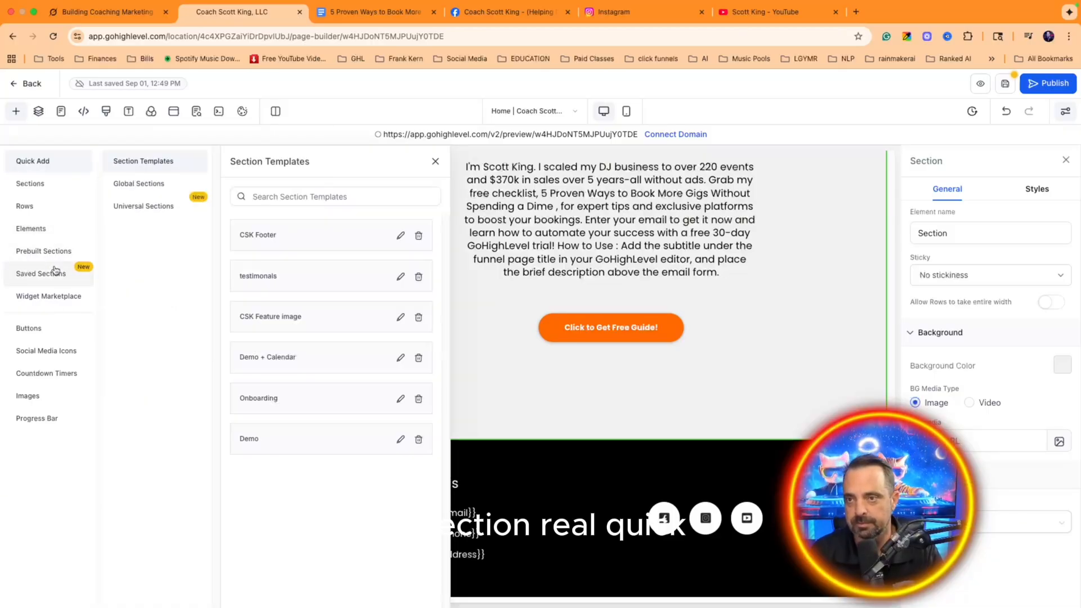
click(34, 161)
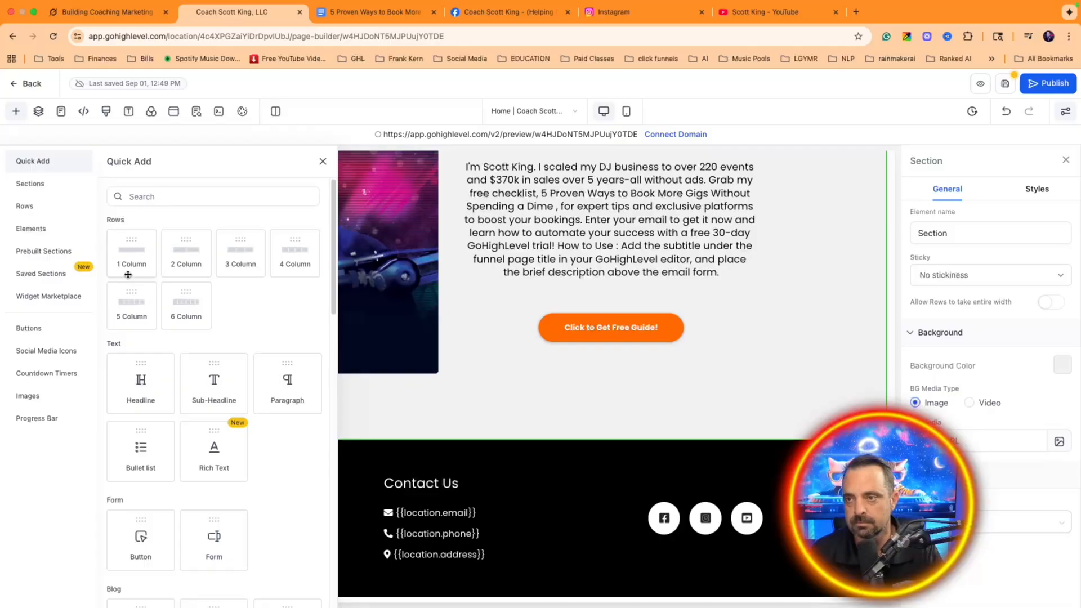
drag(128, 274, 492, 379)
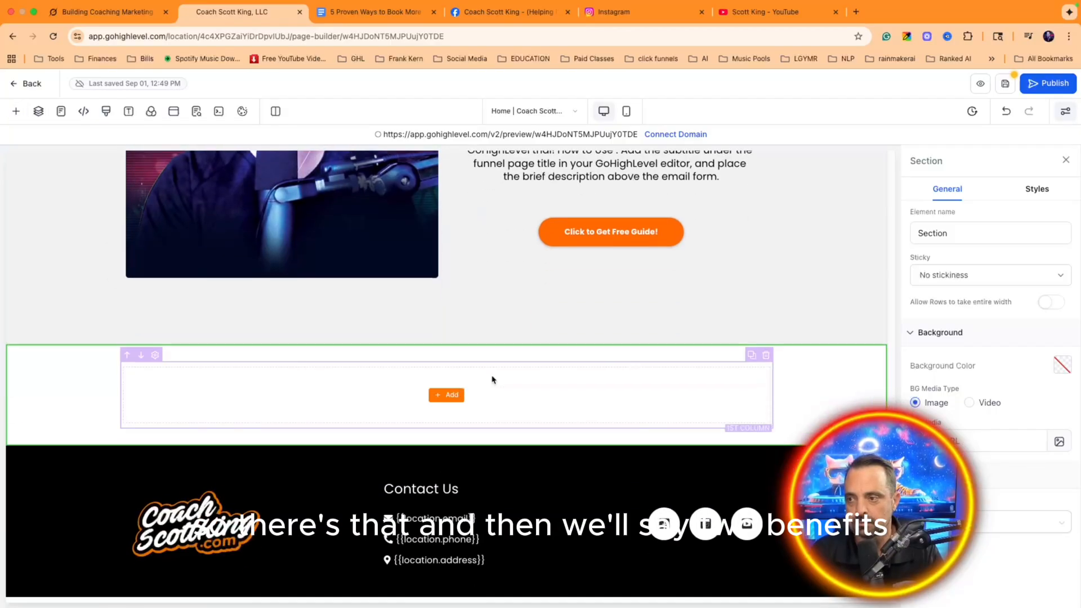
click(440, 403)
click(445, 389)
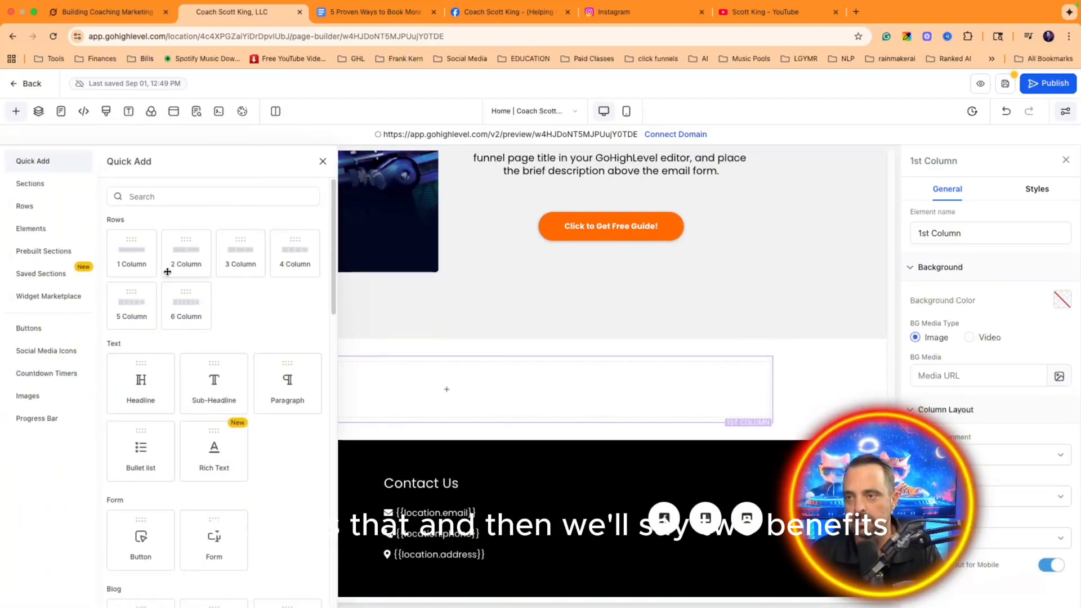
drag(164, 273, 449, 413)
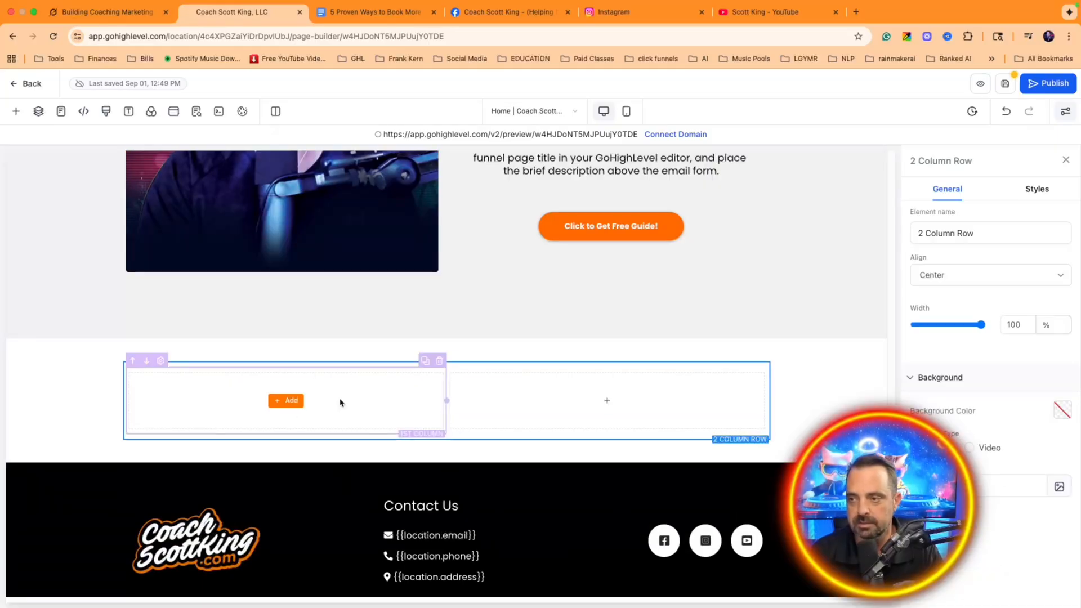
Step: Put a Headline in each column, replacing the sub-headline first placed in the left column
click(289, 401)
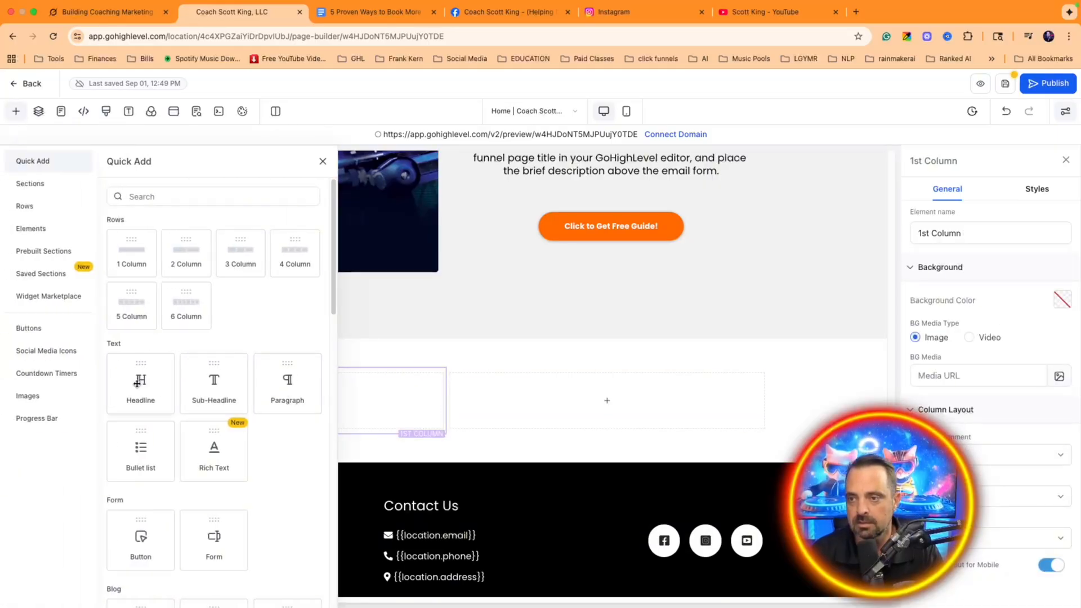
drag(214, 382, 298, 400)
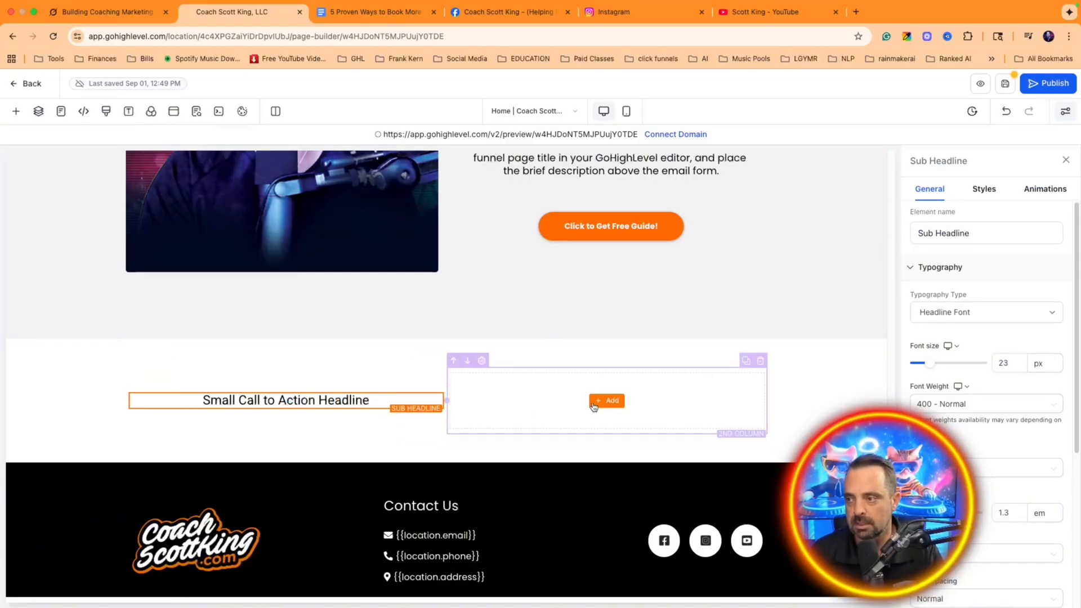
click(593, 406)
drag(150, 394, 606, 407)
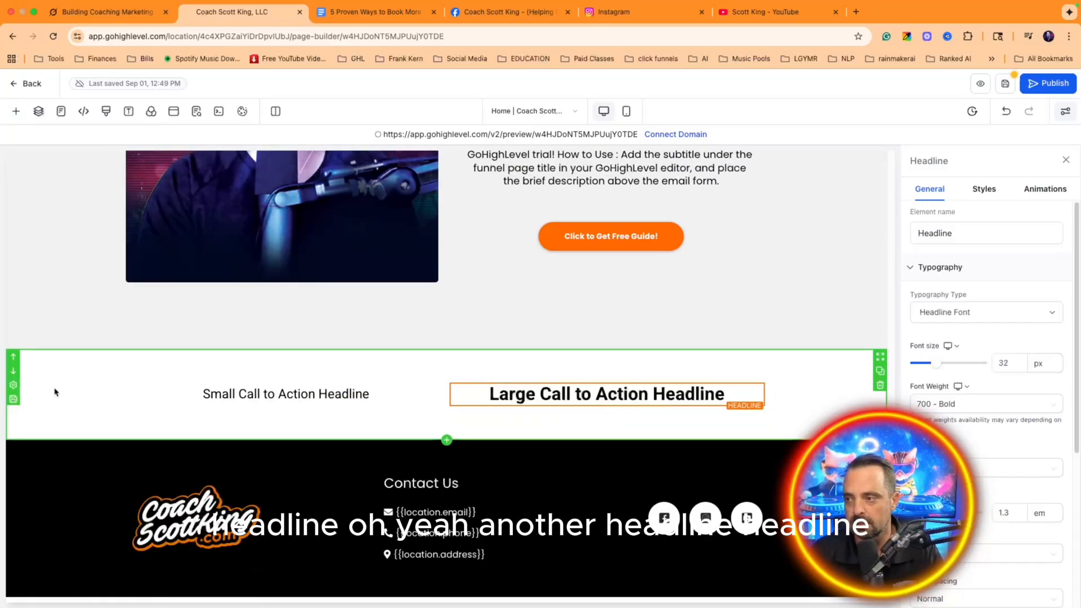
click(433, 383)
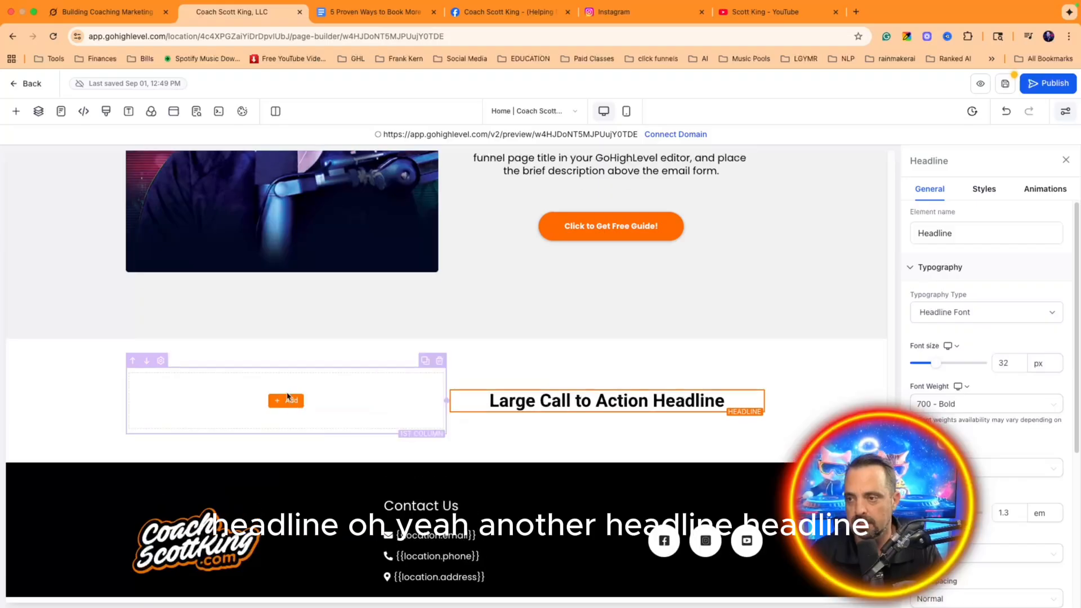
click(286, 399)
drag(141, 382, 310, 401)
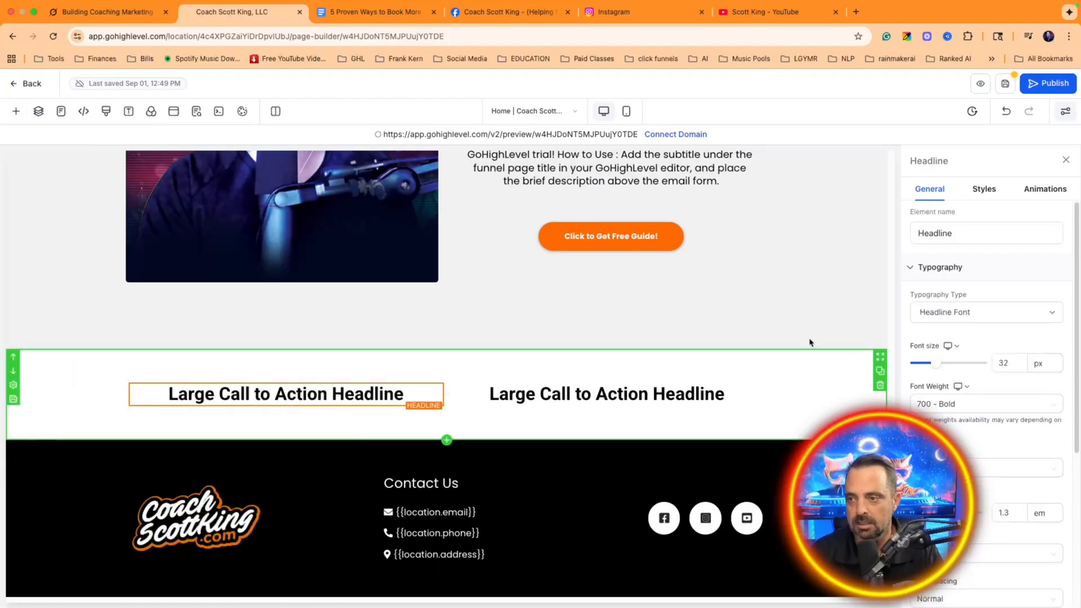
Step: Search the elements for 'pa' and place a Paragraph under the right headline
click(607, 406)
click(141, 196)
text(tex)
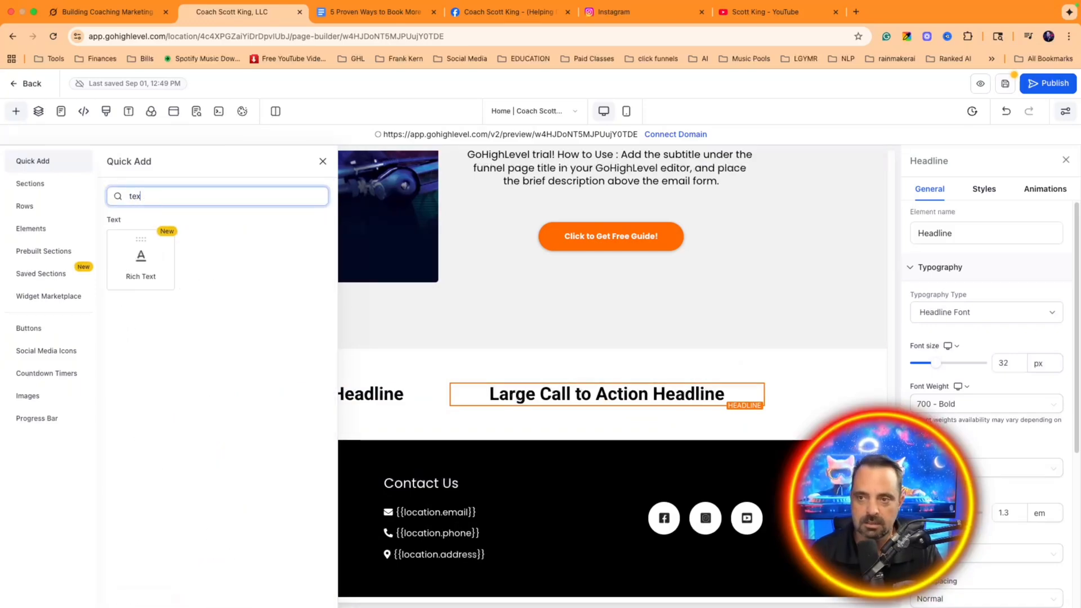
key(BackSpace)
key(BackSpace)
key(BackSpace)
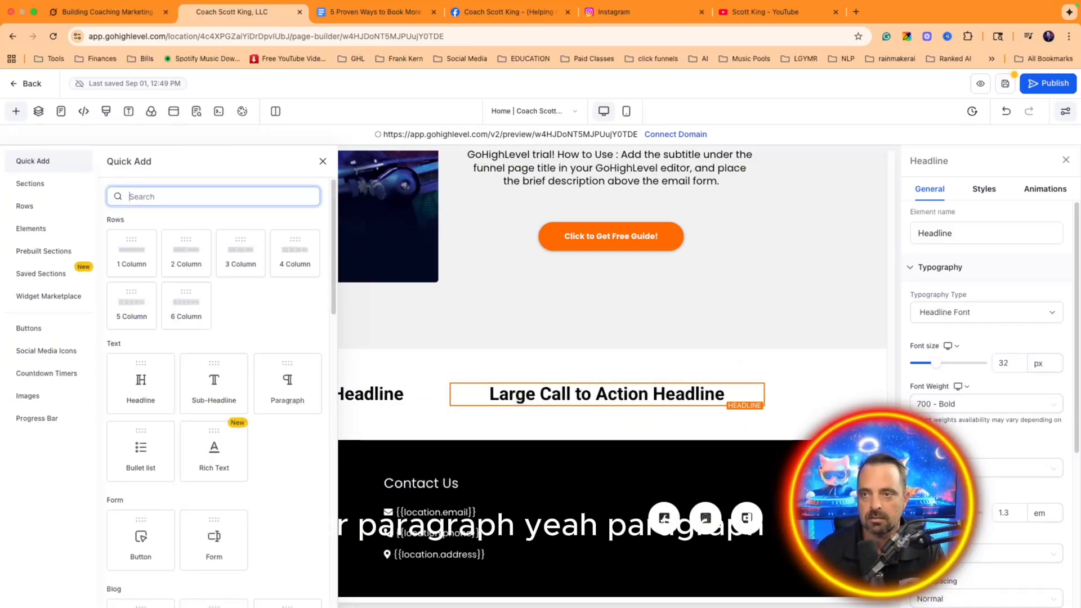
text(pa)
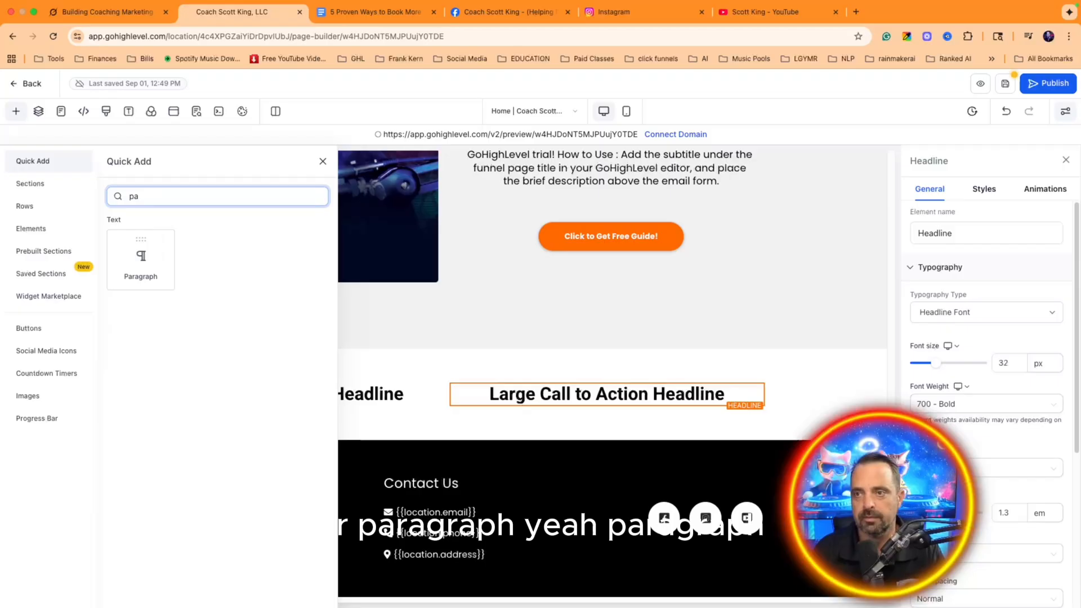
drag(135, 263, 647, 413)
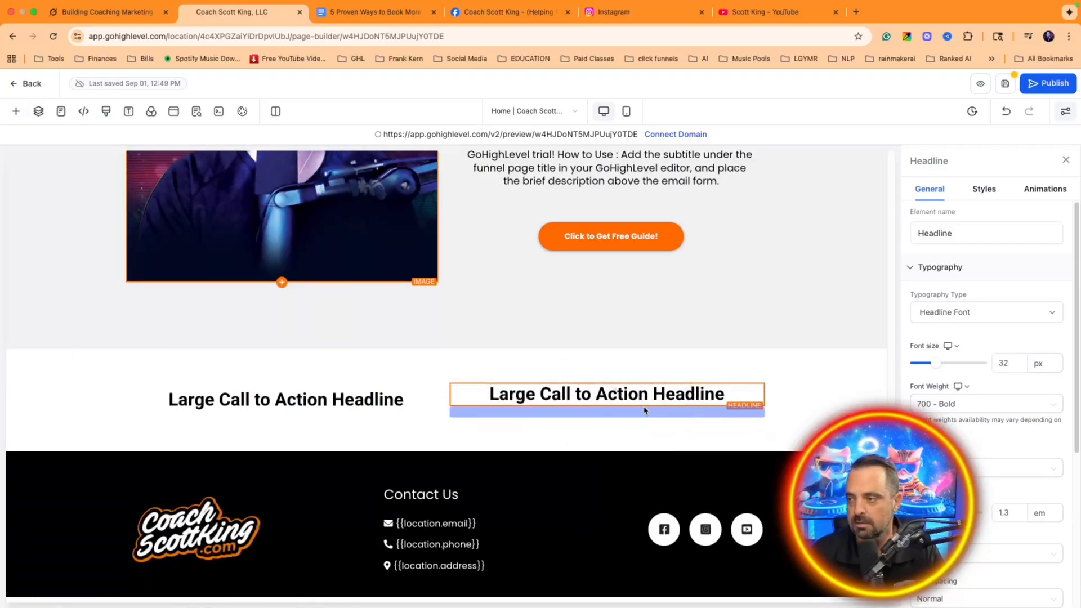
Step: Duplicate the paragraph, move the copy under the left headline, and return to Grok
click(742, 404)
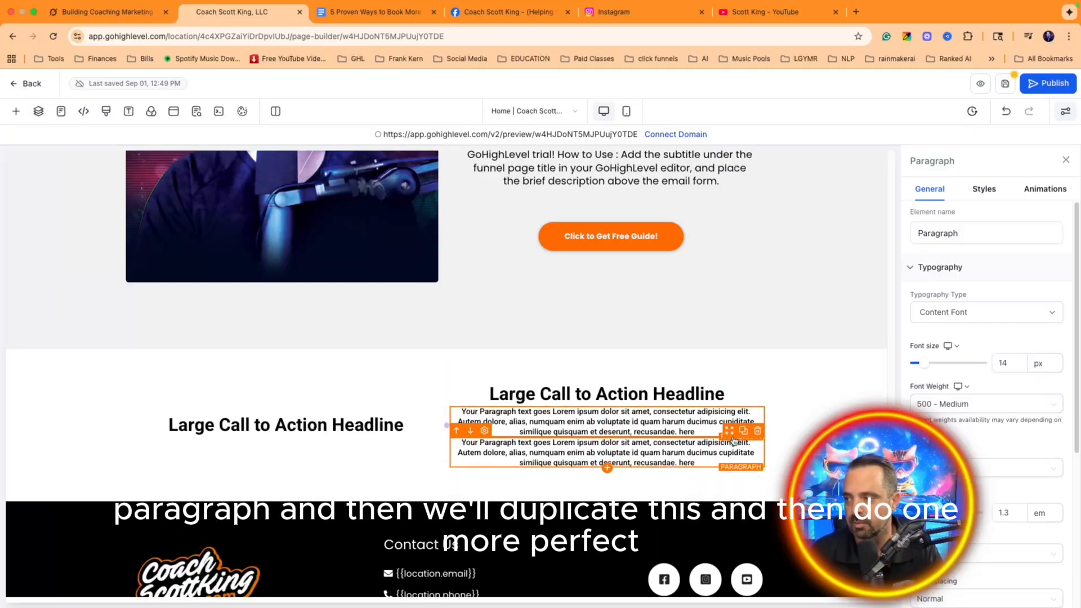
drag(731, 447, 417, 429)
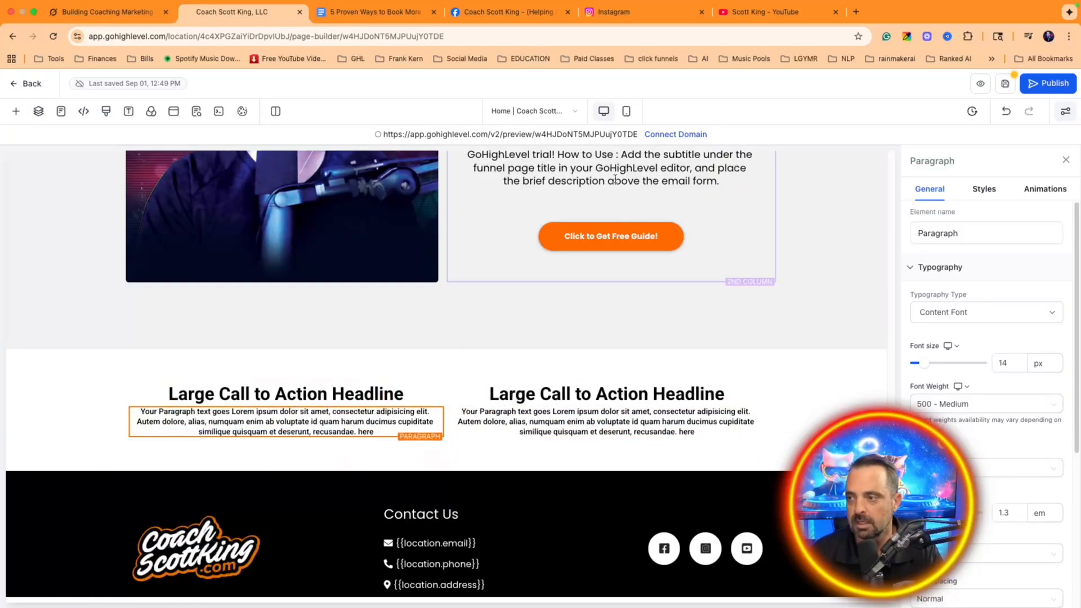
click(75, 12)
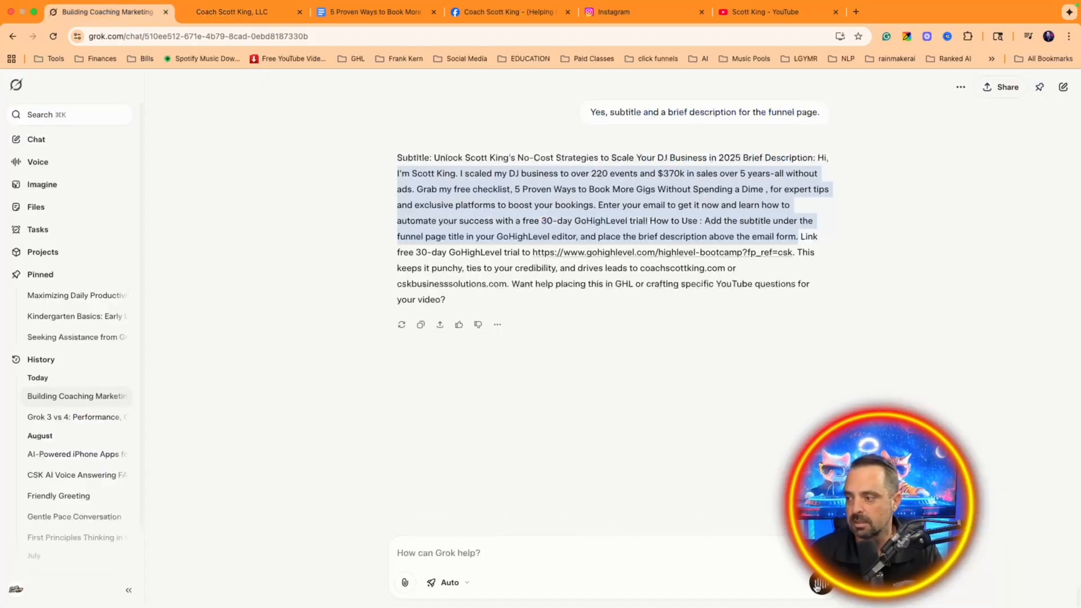
Step: Ask Grok by voice for two DJ checklist titles with benefits, then select Title 1
click(819, 585)
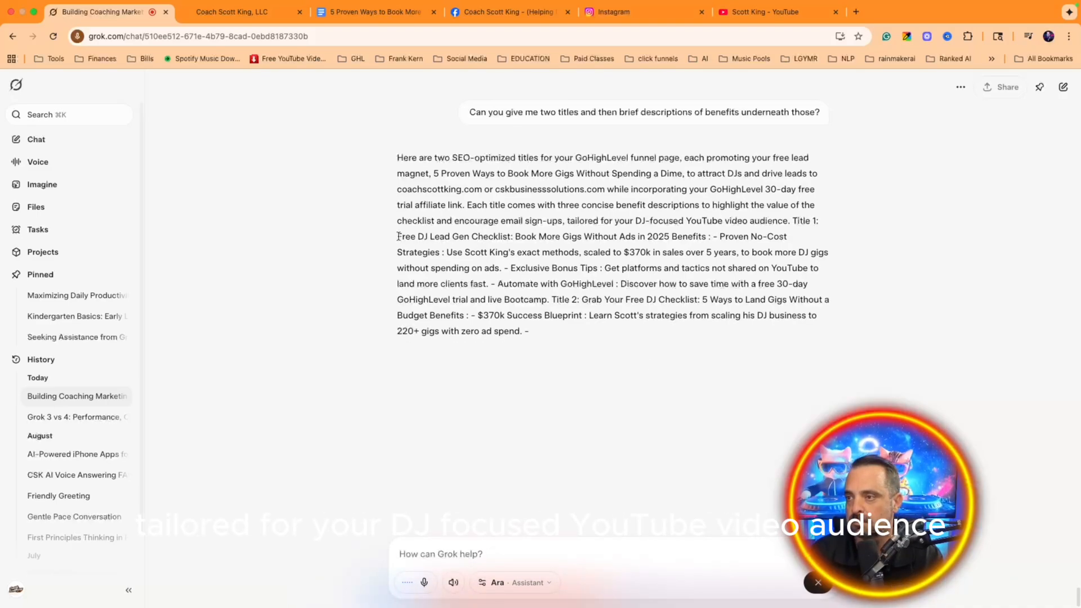
drag(397, 237, 706, 236)
key(super+c)
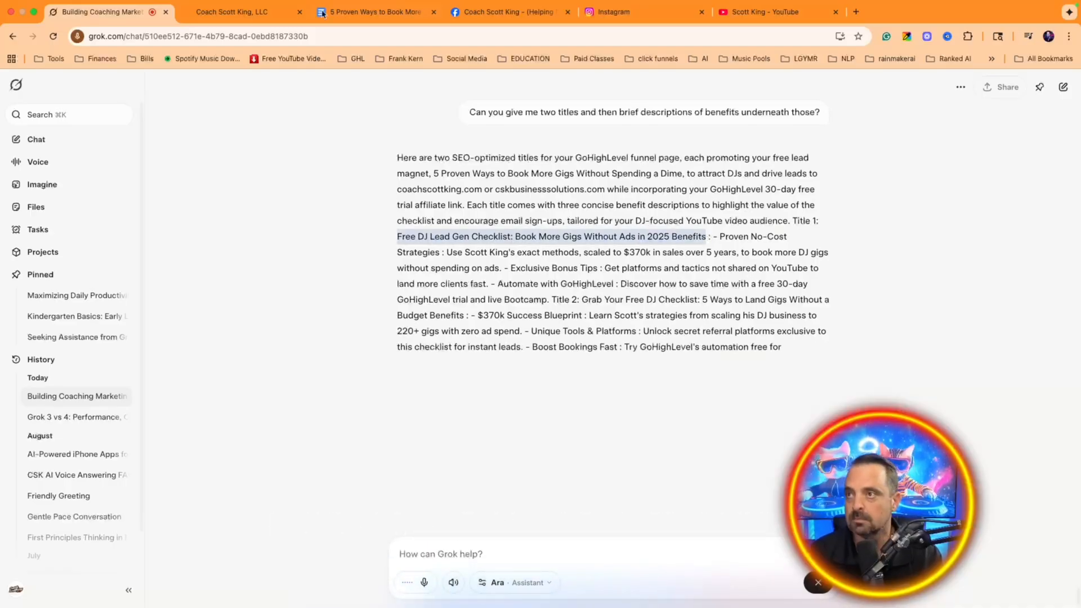
Step: Paste 'Free DJ Lead Gen Checklist: Book More Gigs Without Ads in 2025' into the left headline
click(243, 12)
click(287, 395)
key(super+a)
key(super+v)
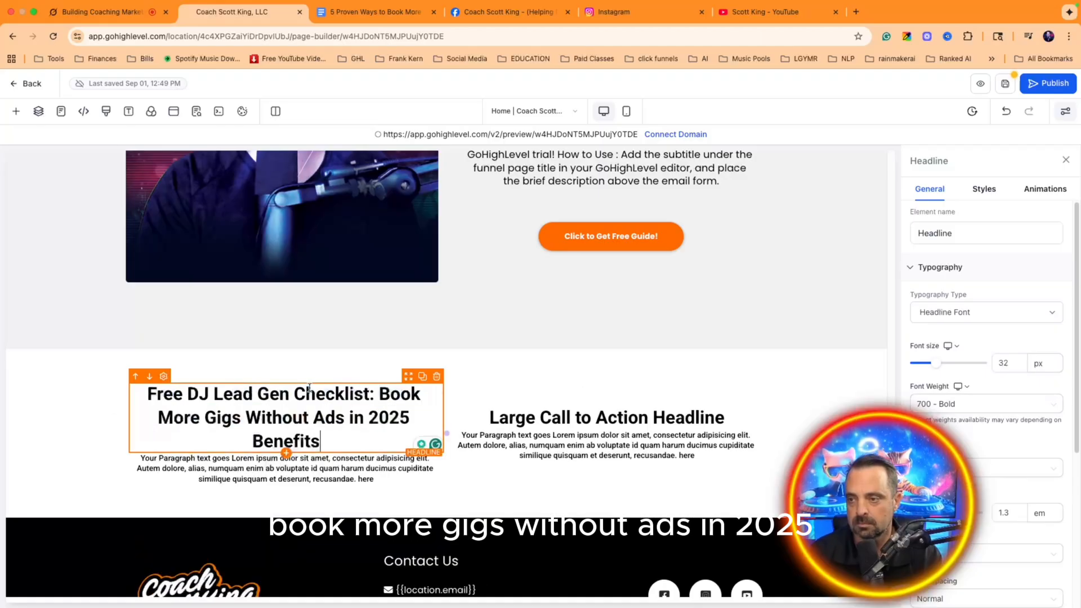
click(369, 16)
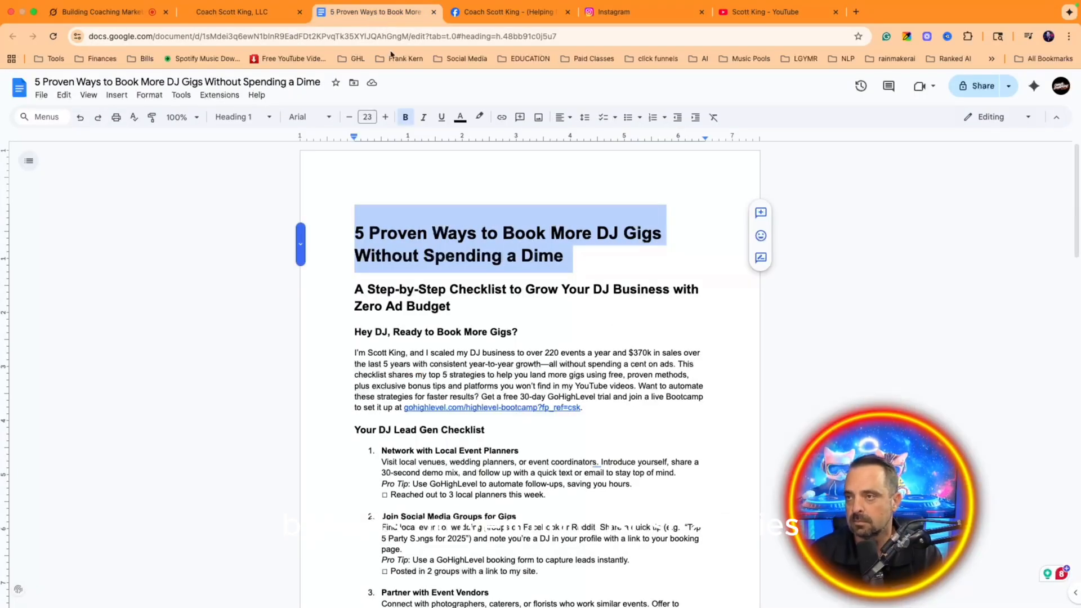
click(259, 14)
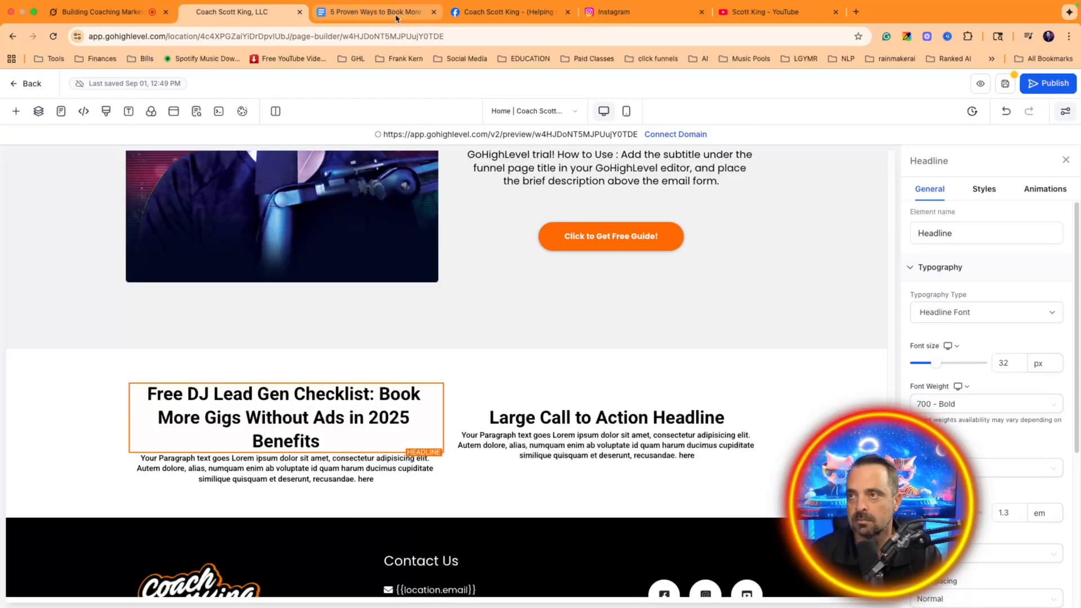
click(101, 12)
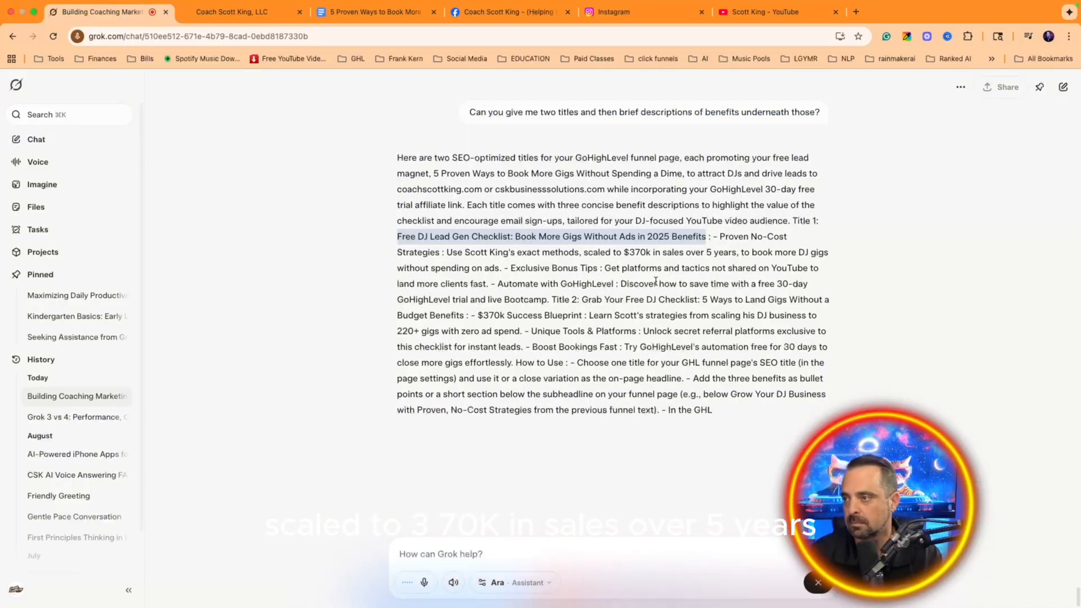
Step: Select and copy the three benefit lines under Title 1 in Grok's reply
drag(547, 300, 719, 240)
key(super+c)
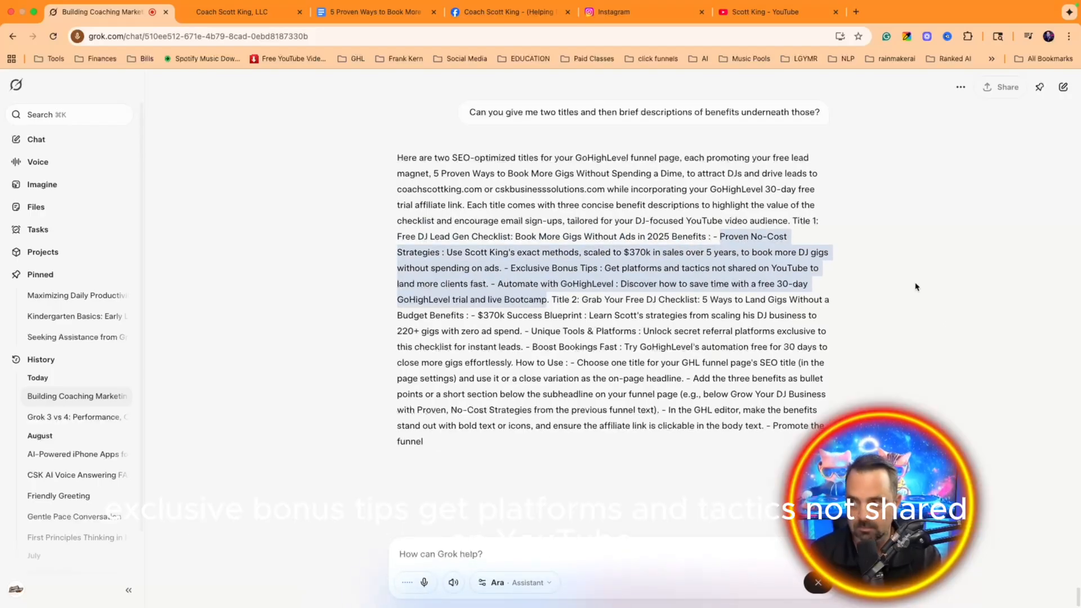
click(231, 12)
Step: Paste the No-Cost Strategies, Bonus Tips and Automate benefits into the left paragraph at 24 px
click(300, 469)
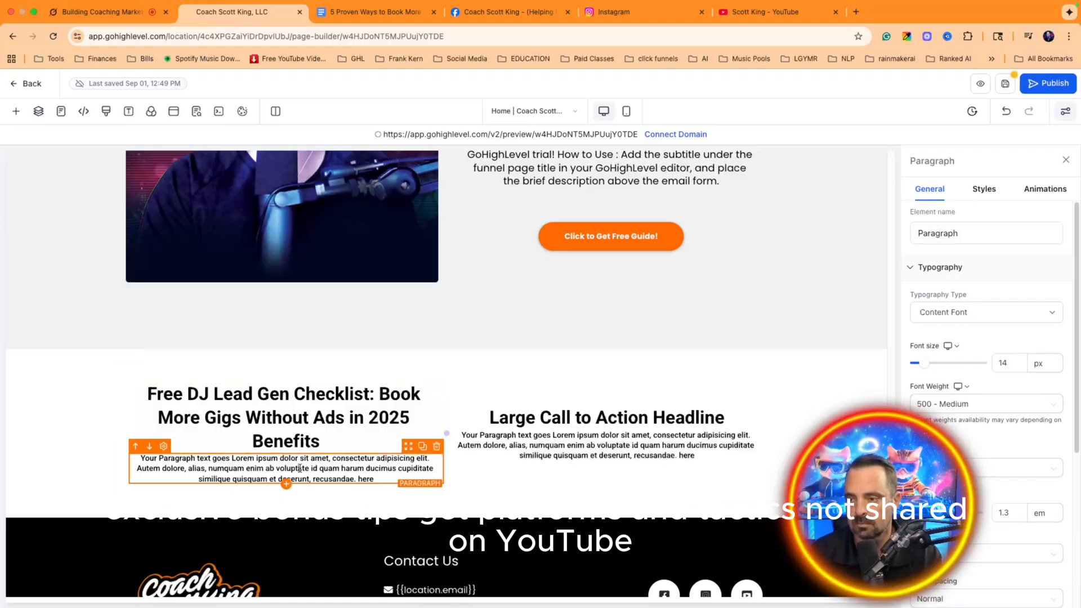
key(super+a)
key(super+v)
triple_click(300, 469)
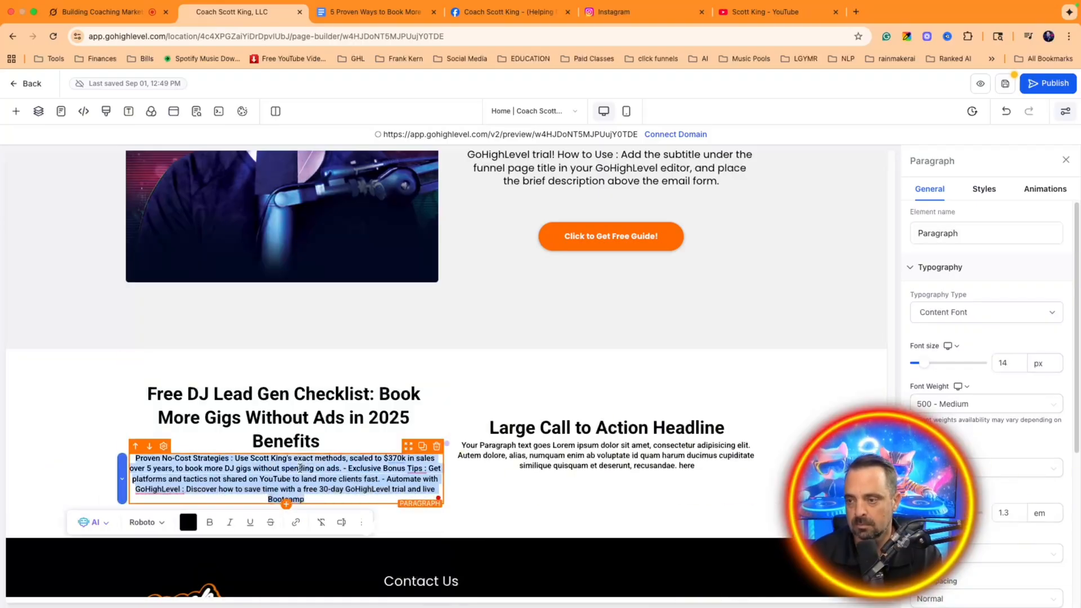
drag(942, 369, 929, 367)
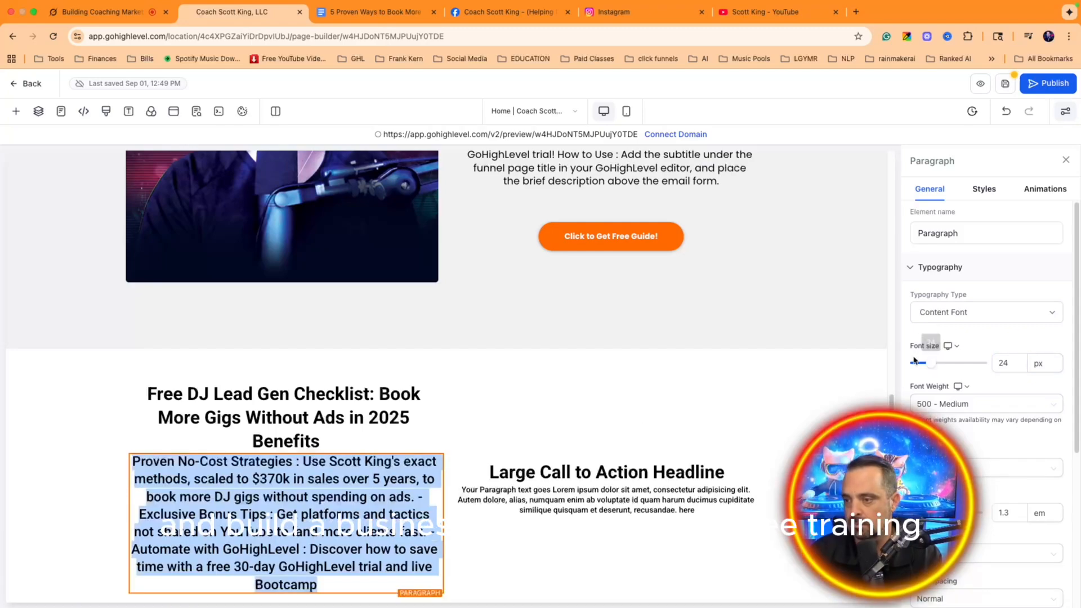
click(114, 11)
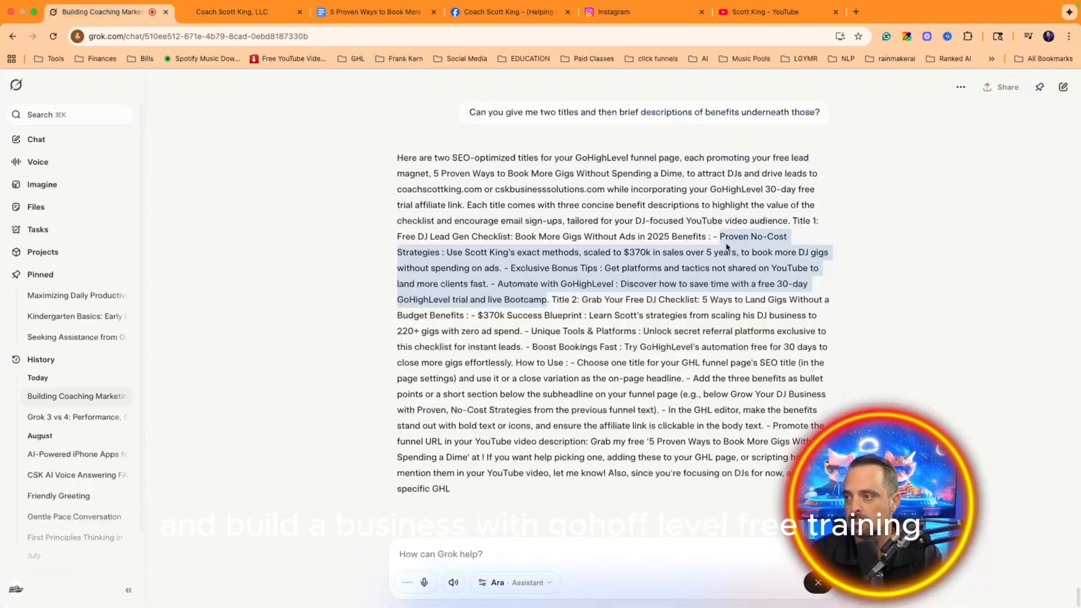
Step: Copy Grok's second title and paste 'Grab Your Free DJ Checklist' into the right headline
mouse_move(584, 300)
mouse_down()
mouse_move(598, 308)
mouse_move(583, 311)
mouse_move(584, 300)
mouse_up()
key(super+c)
click(583, 312)
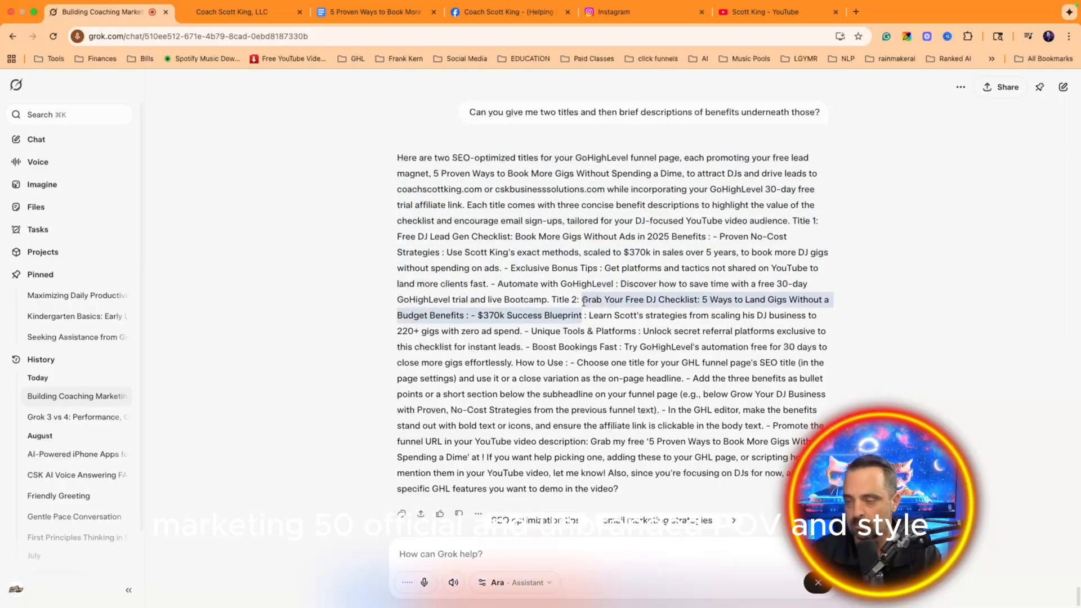
click(216, 13)
click(607, 479)
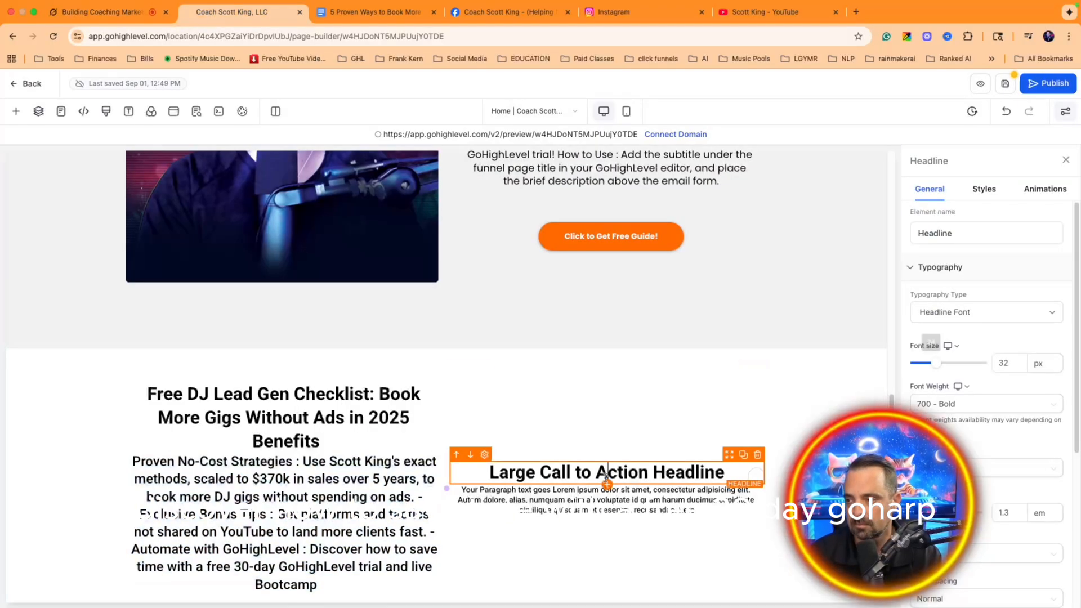
key(super+a)
key(super+v)
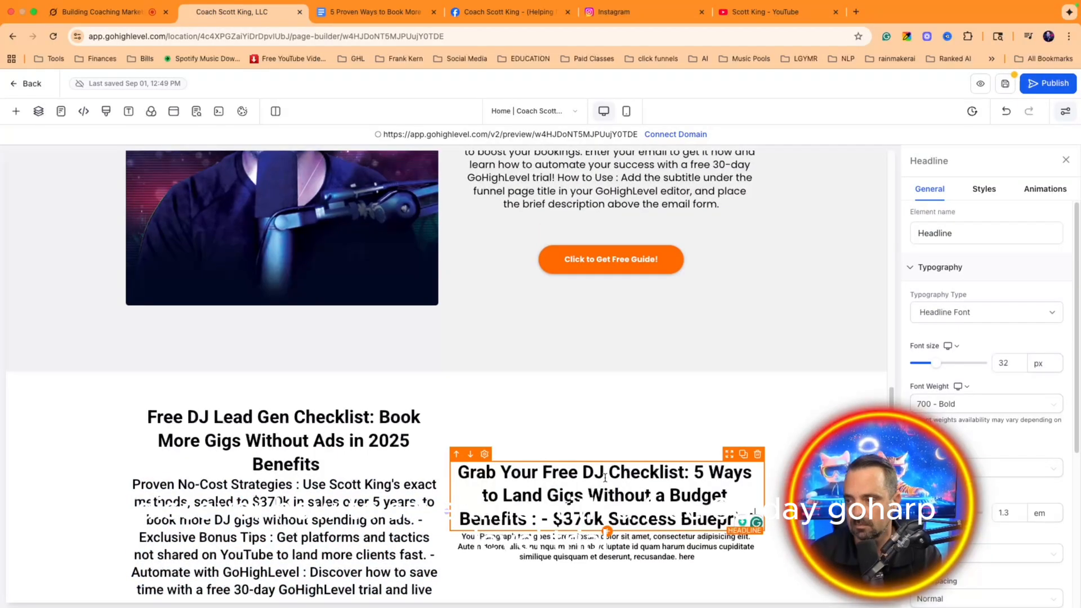
click(342, 22)
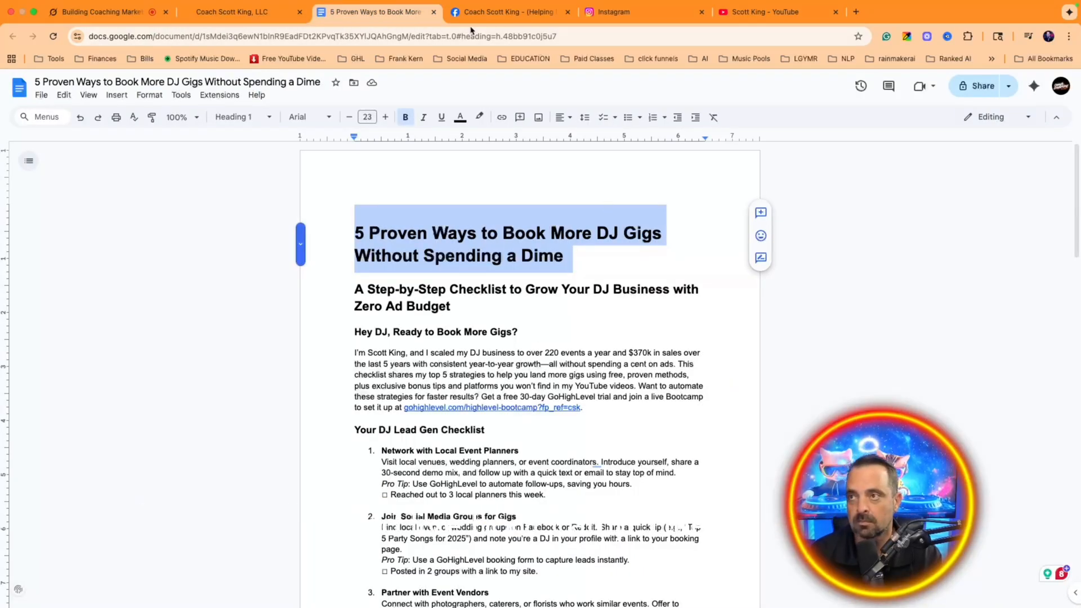
click(231, 12)
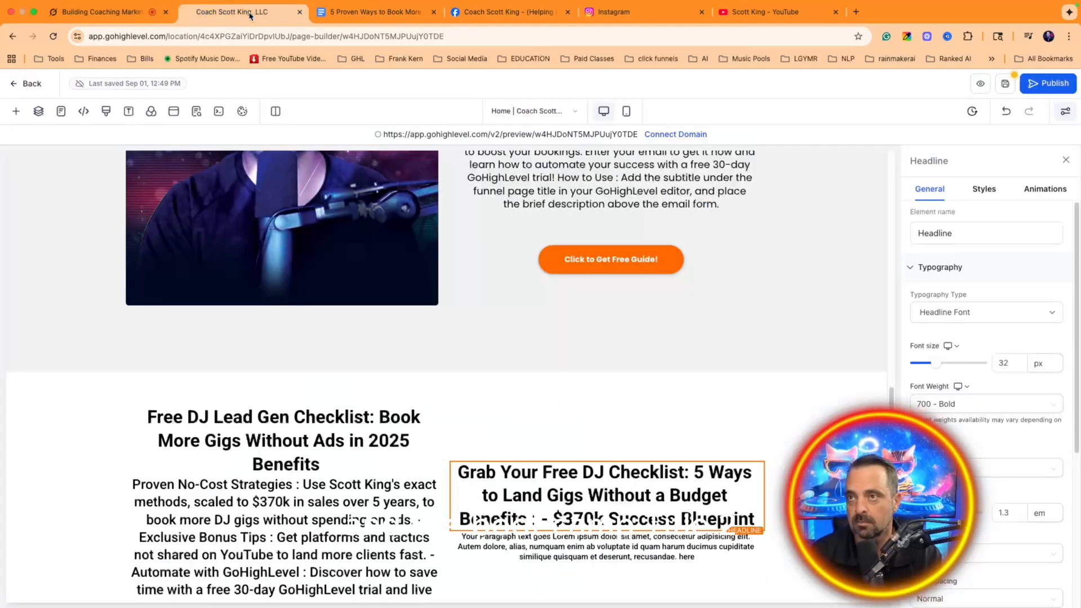
Step: Paste the second title's three benefits, from $370k Success Blueprint, into the right paragraph at 24 px
click(88, 12)
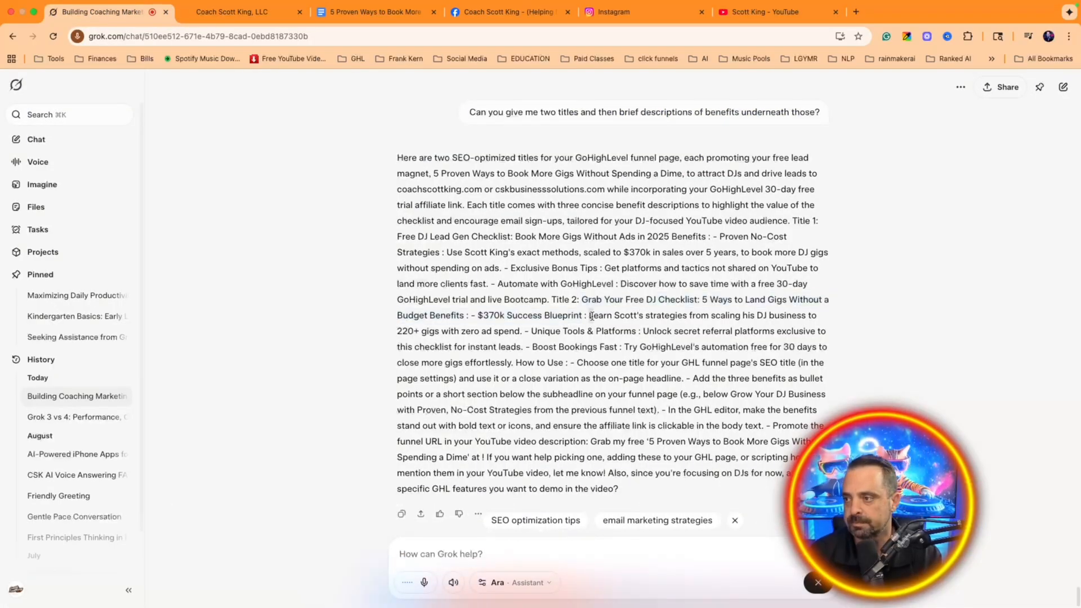
drag(590, 316, 559, 345)
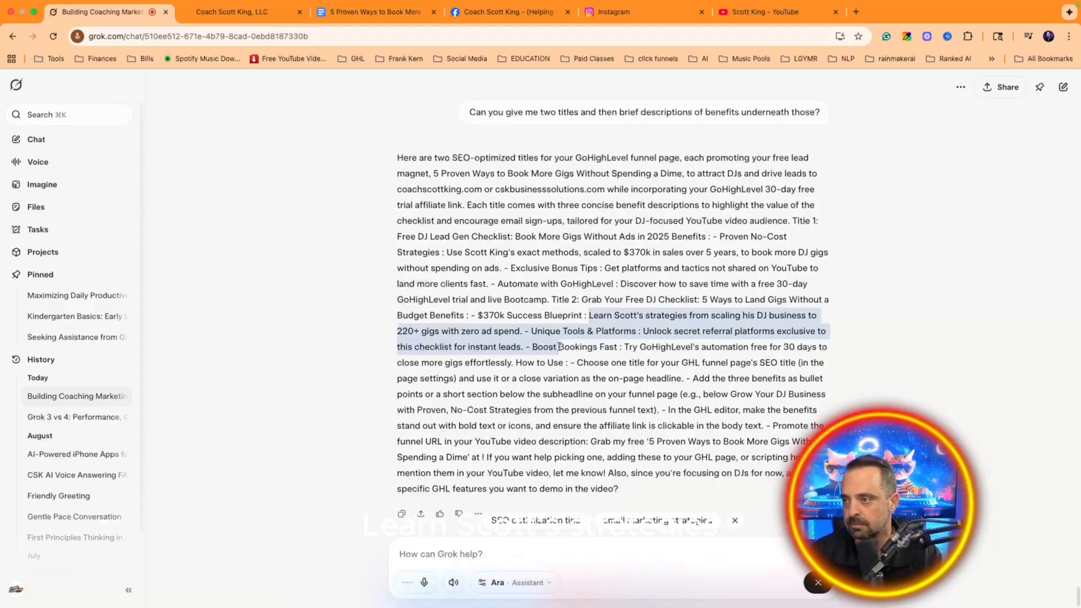
click(487, 320)
drag(475, 316, 509, 362)
key(ctrl+c)
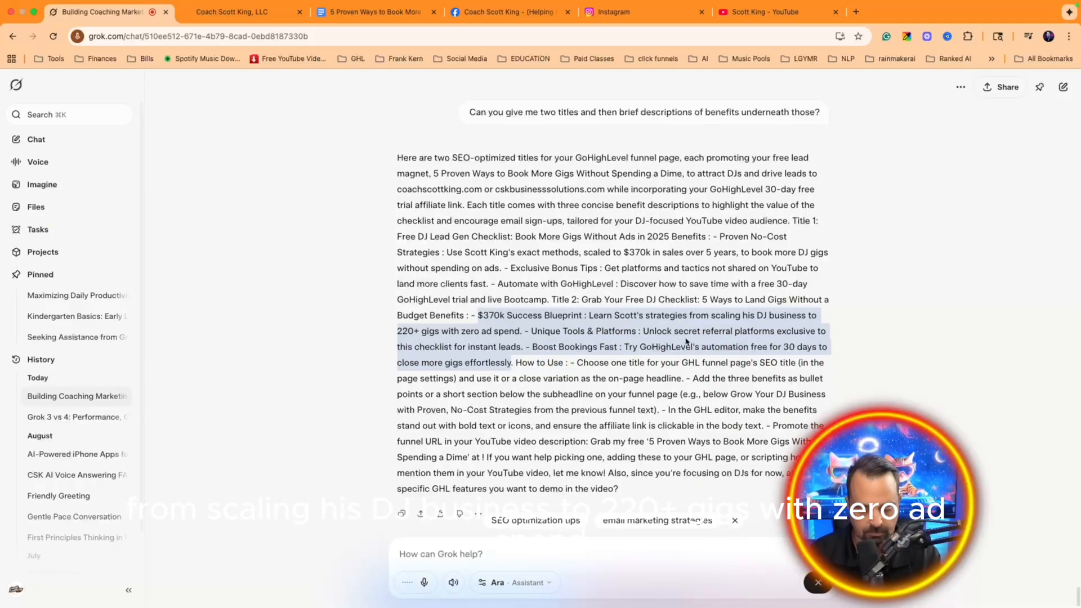
click(265, 12)
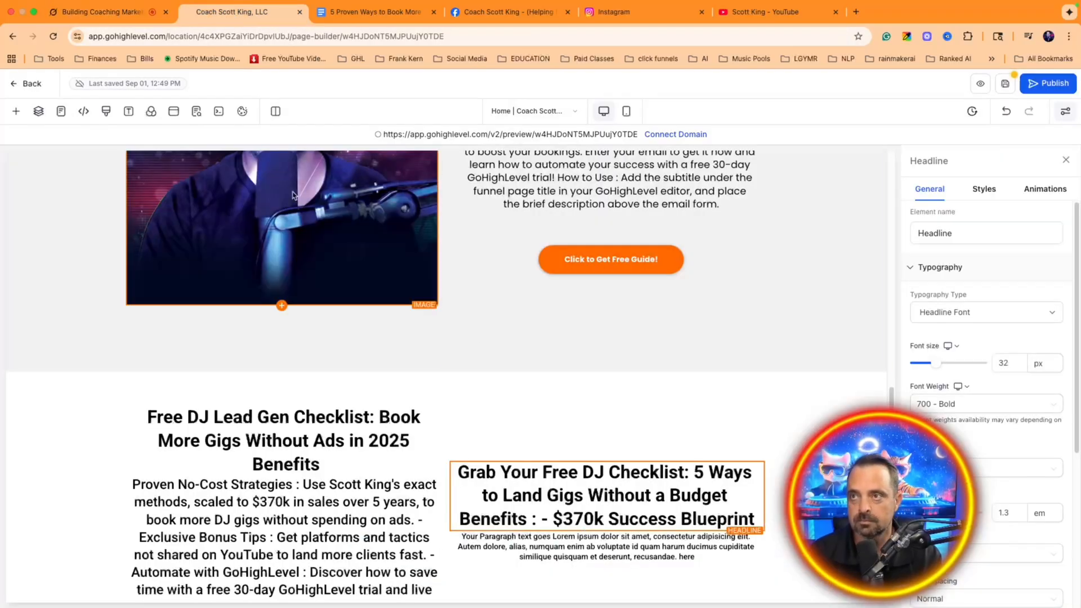
click(605, 547)
key(ctrl+a)
key(ctrl+v)
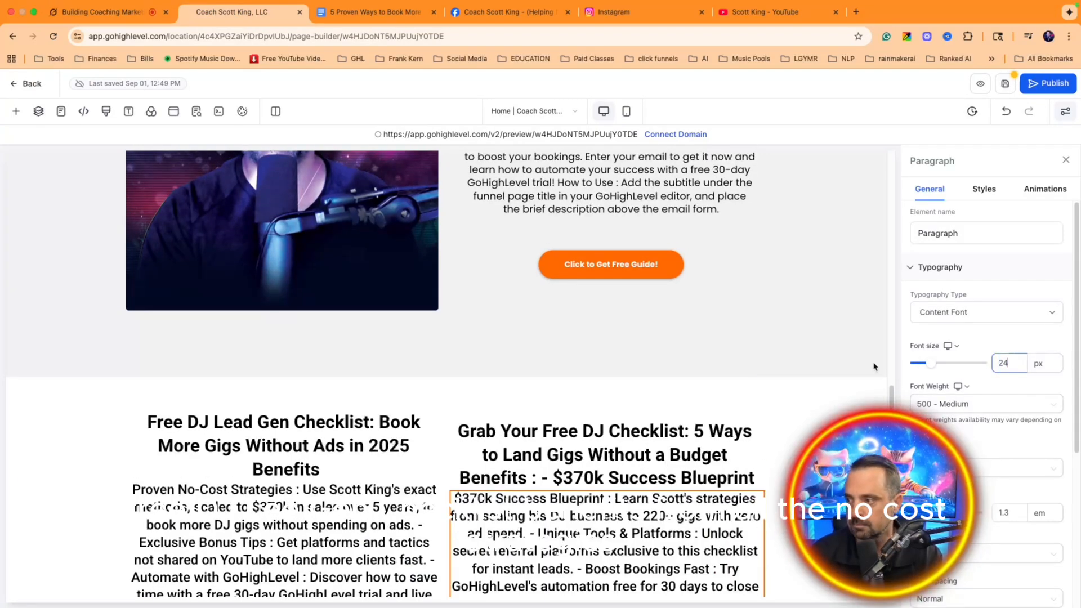
scroll(553, 289, down, 2)
Step: Set the two-column checklist section's background colour to green, and end Grok's voice conversation
click(551, 293)
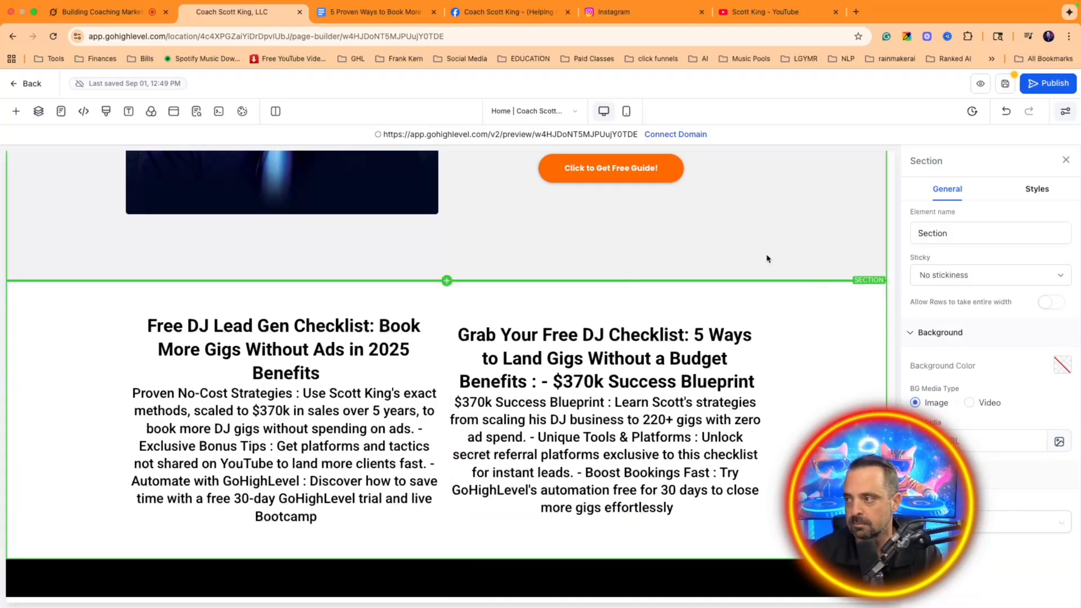
click(1062, 365)
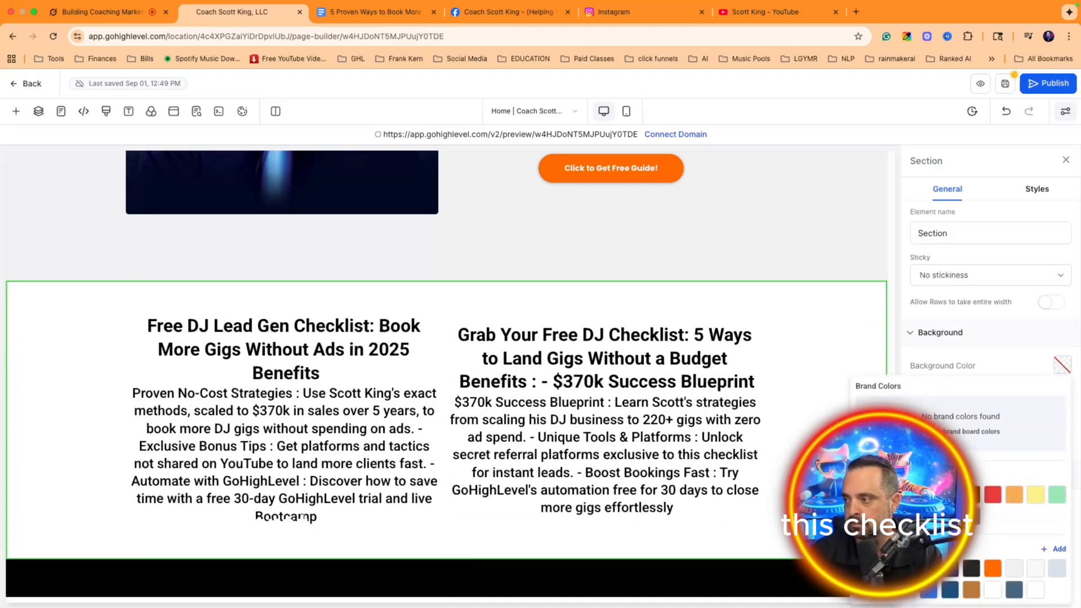
click(886, 495)
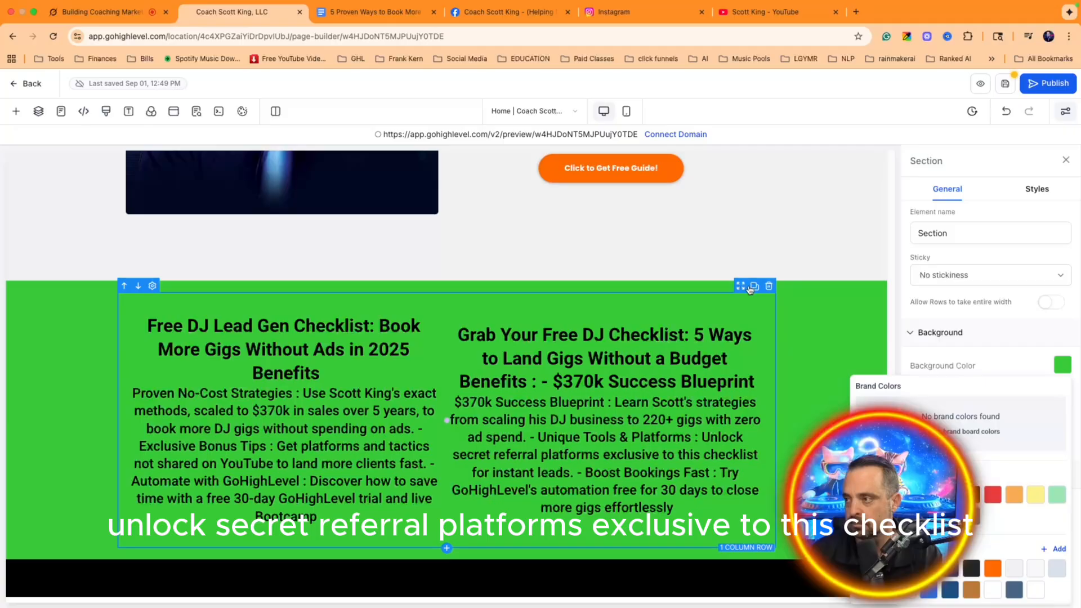
click(833, 289)
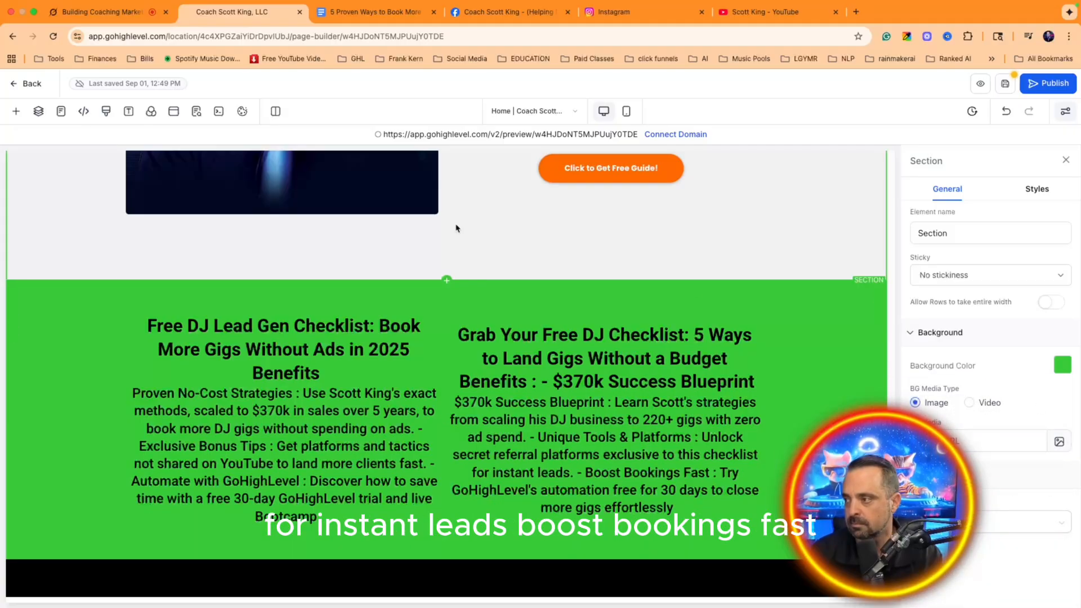
click(97, 13)
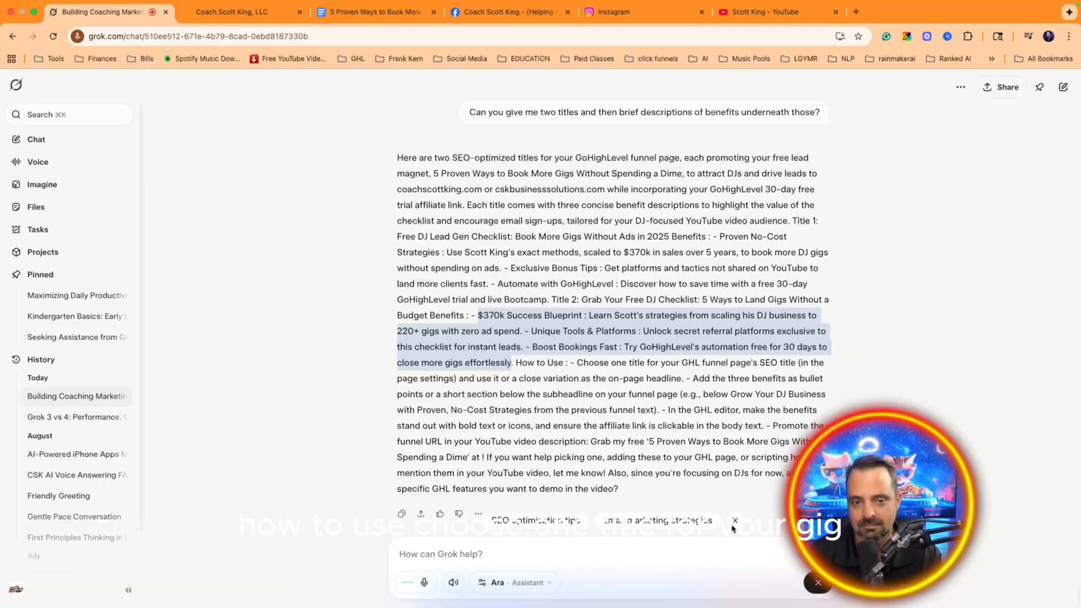
click(818, 583)
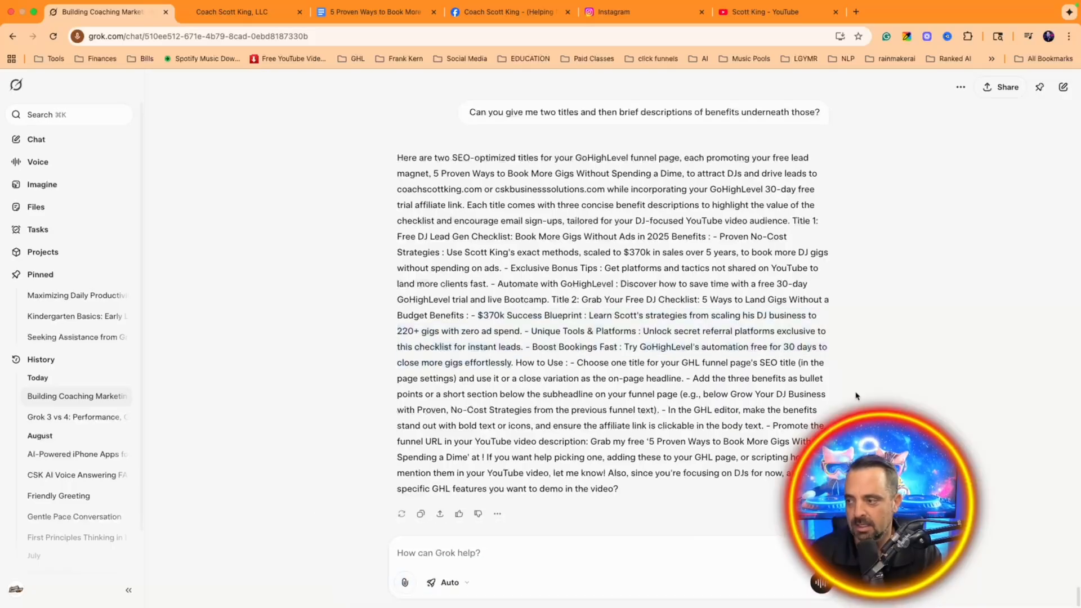
click(231, 11)
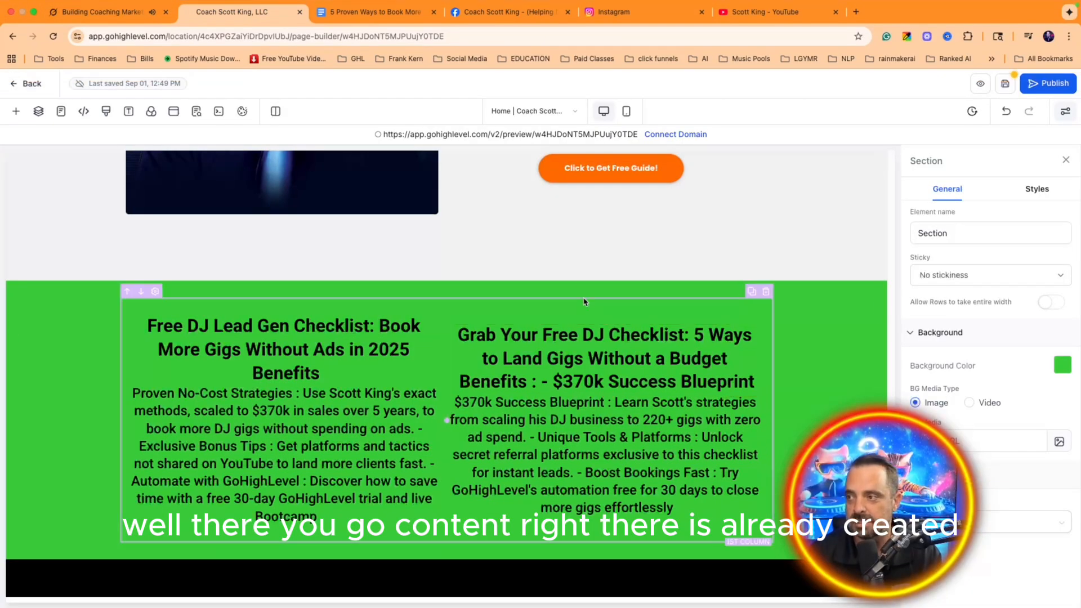
Step: Open the section's background image picker and browse the Backgrounds image source
click(1059, 441)
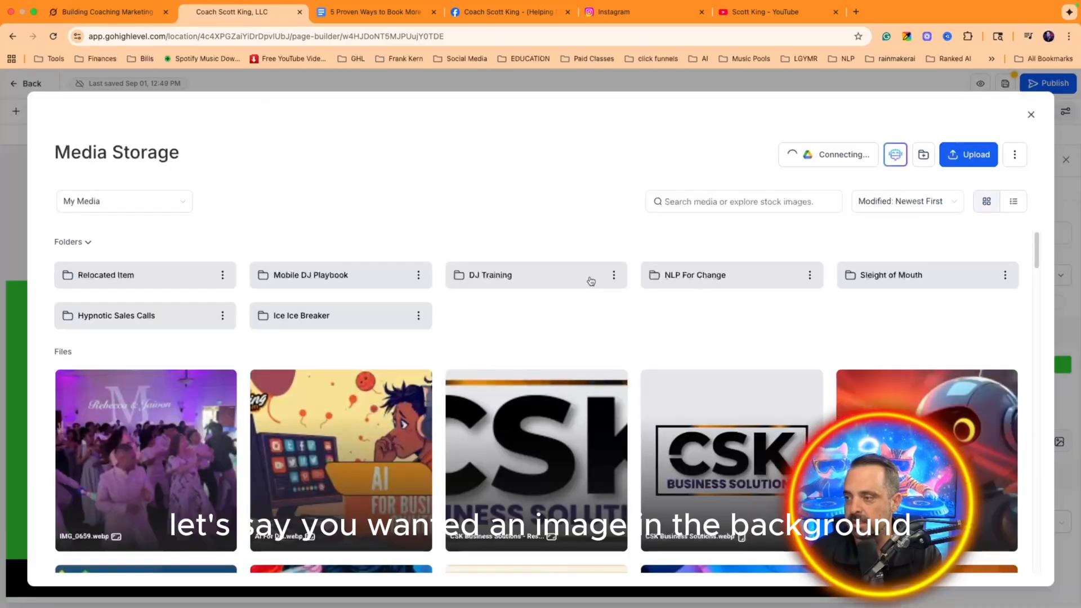
scroll(613, 304, down, 5)
scroll(635, 338, up, 3)
scroll(633, 337, down, 12)
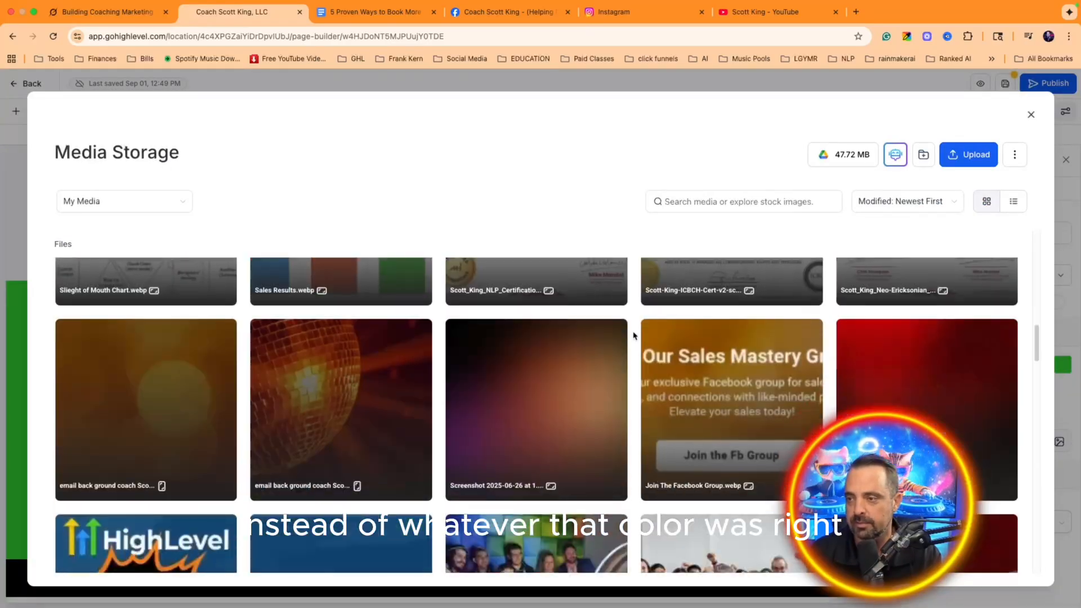
scroll(631, 336, down, 8)
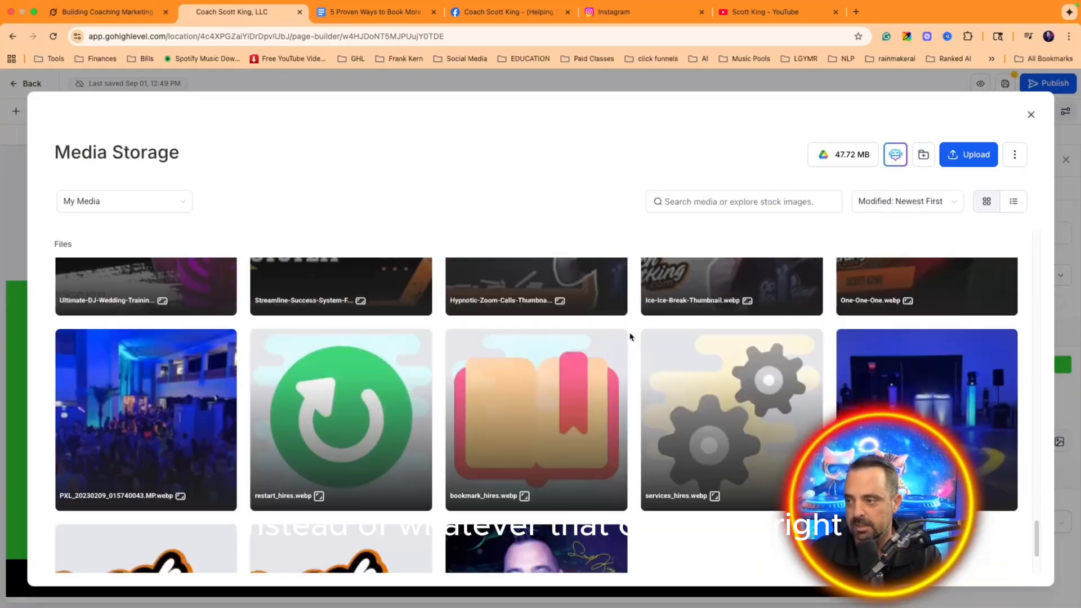
scroll(623, 350, up, 6)
scroll(623, 350, up, 8)
click(121, 201)
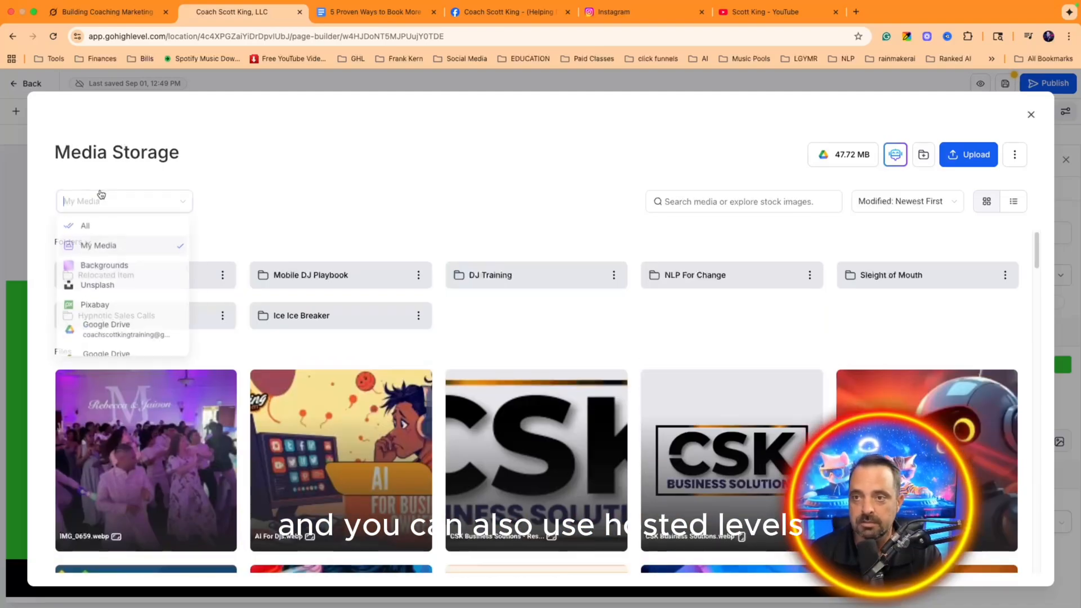
click(101, 268)
click(693, 204)
text(money)
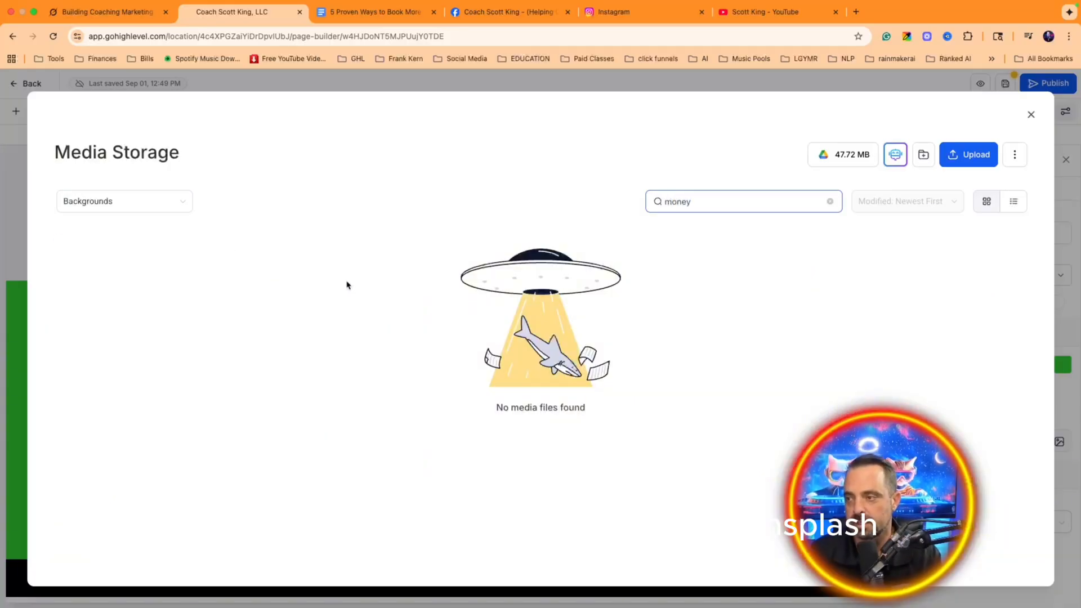
Step: Search Unsplash for money and insert the stacked hundred-dollar bills photo as background
click(135, 213)
click(155, 286)
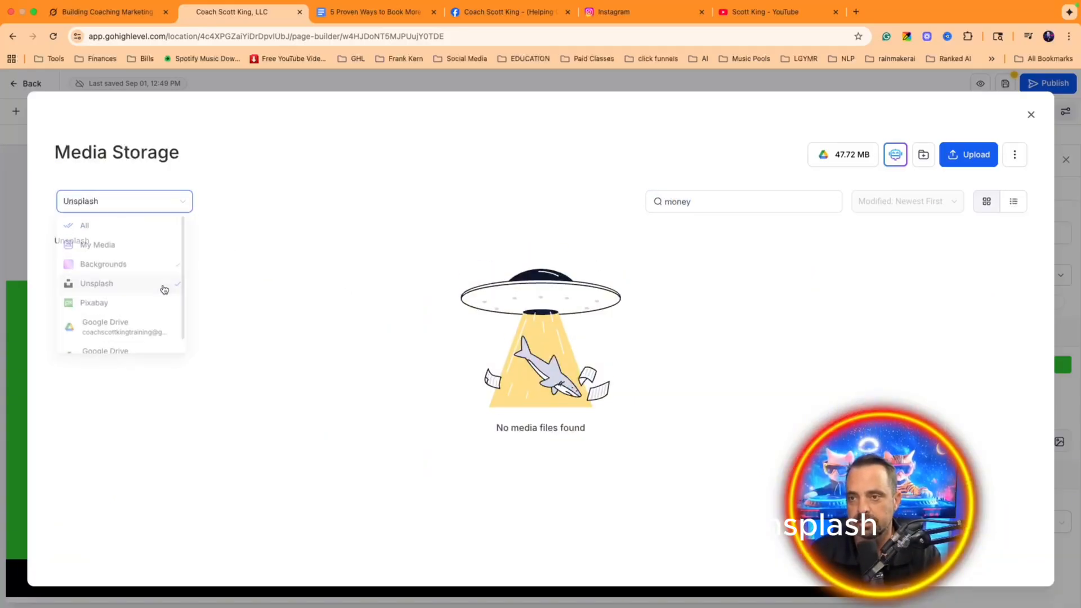
click(751, 206)
scroll(366, 338, down, 2)
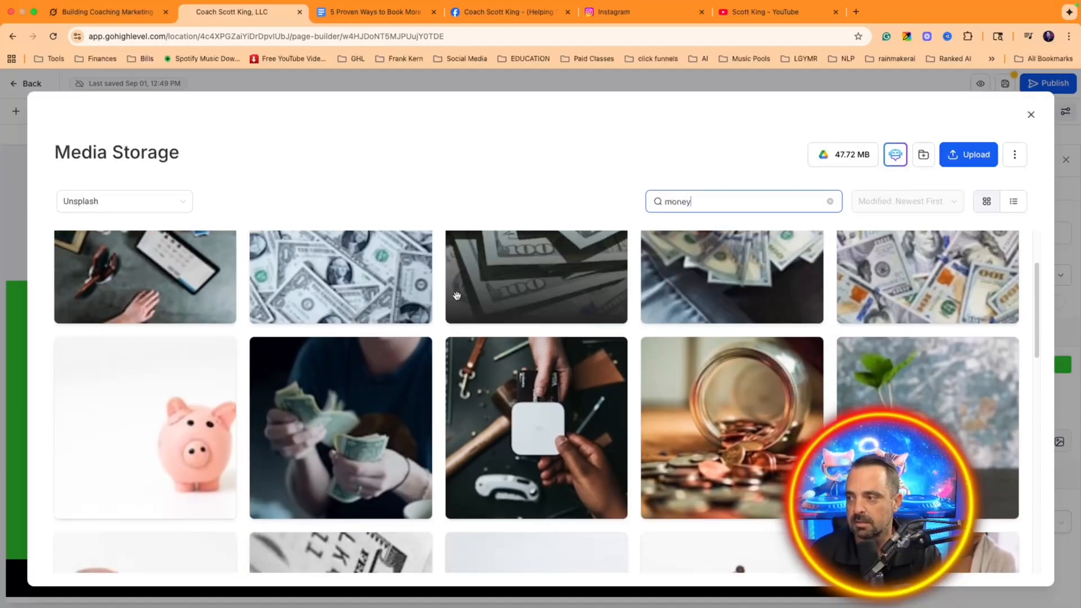
scroll(366, 338, up, 2)
click(373, 336)
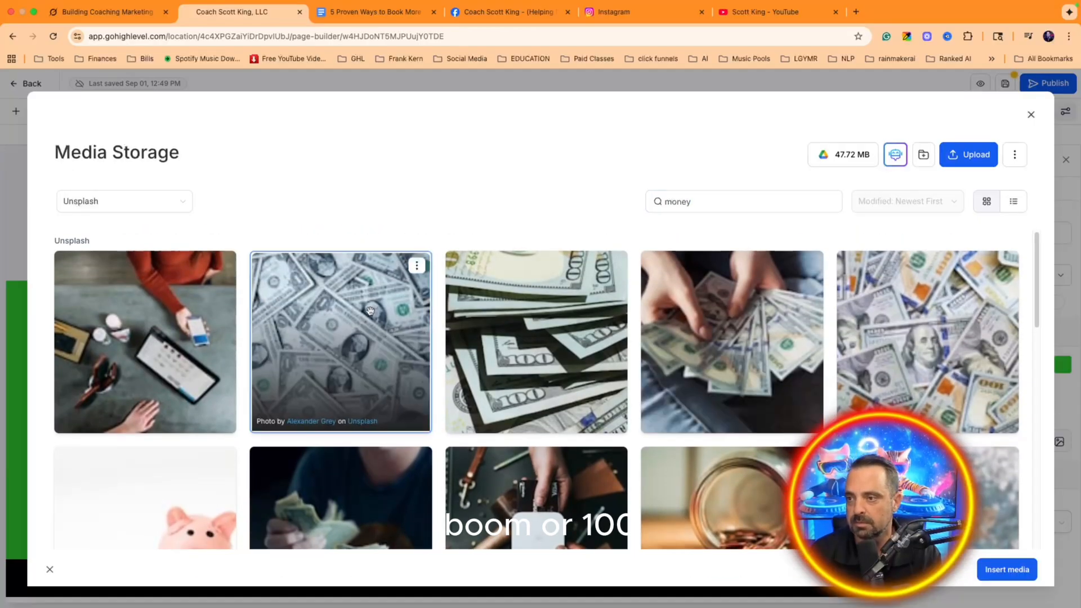
click(608, 367)
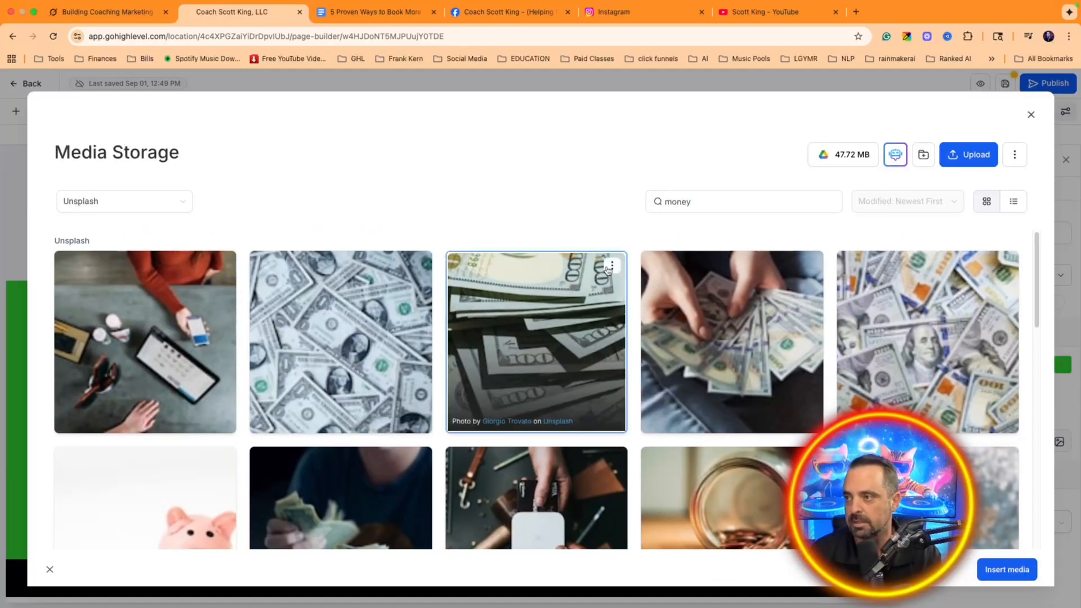
click(612, 266)
click(583, 288)
click(992, 570)
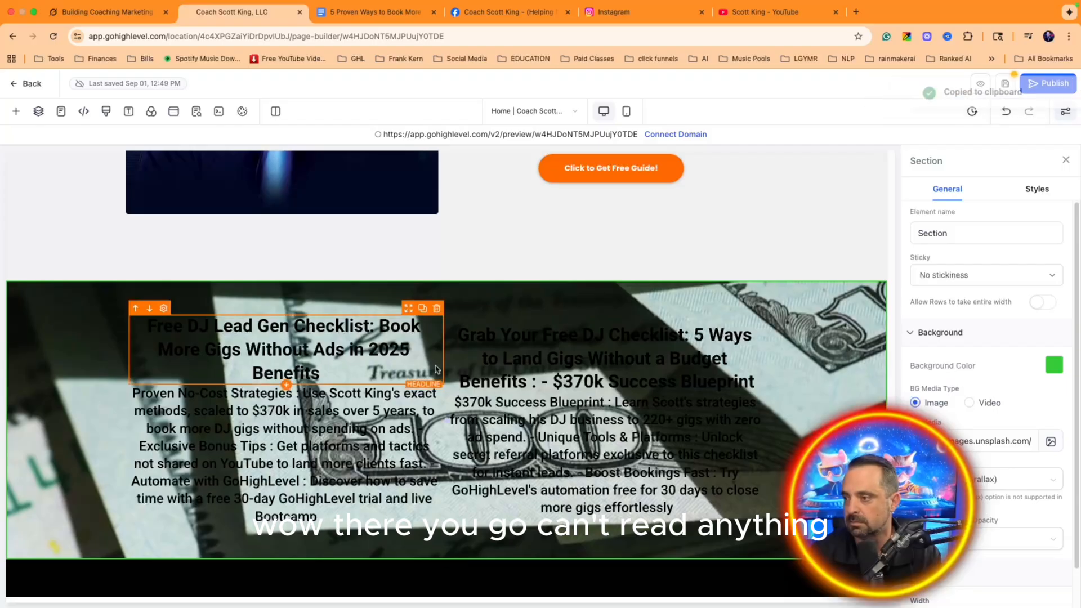
Step: Make the right checklist headline white text on a semi-transparent grey Overlay background
click(544, 374)
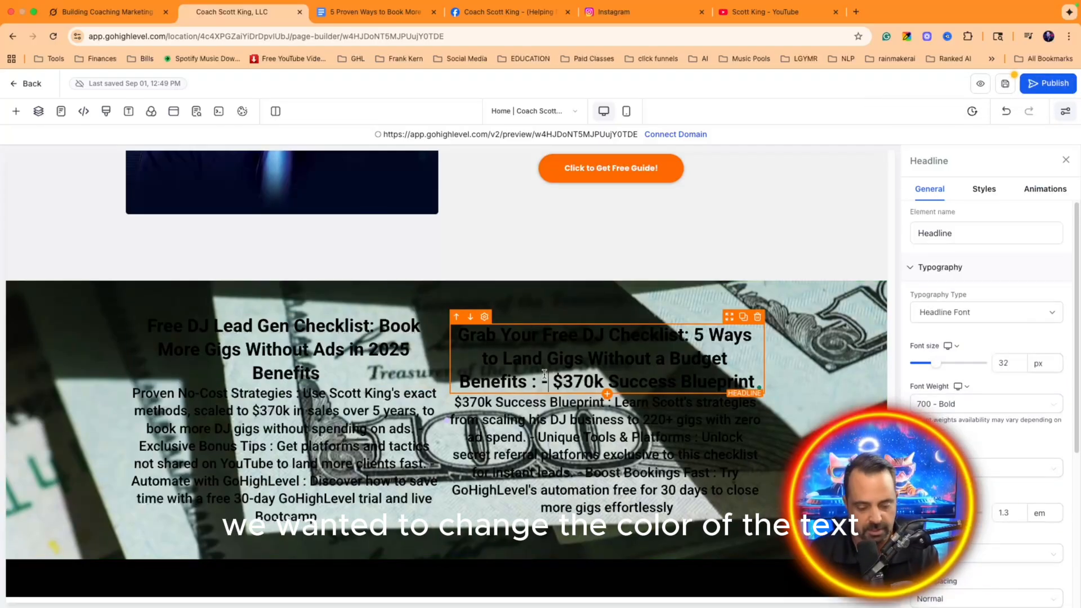
triple_click(545, 373)
scroll(1058, 509, down, 5)
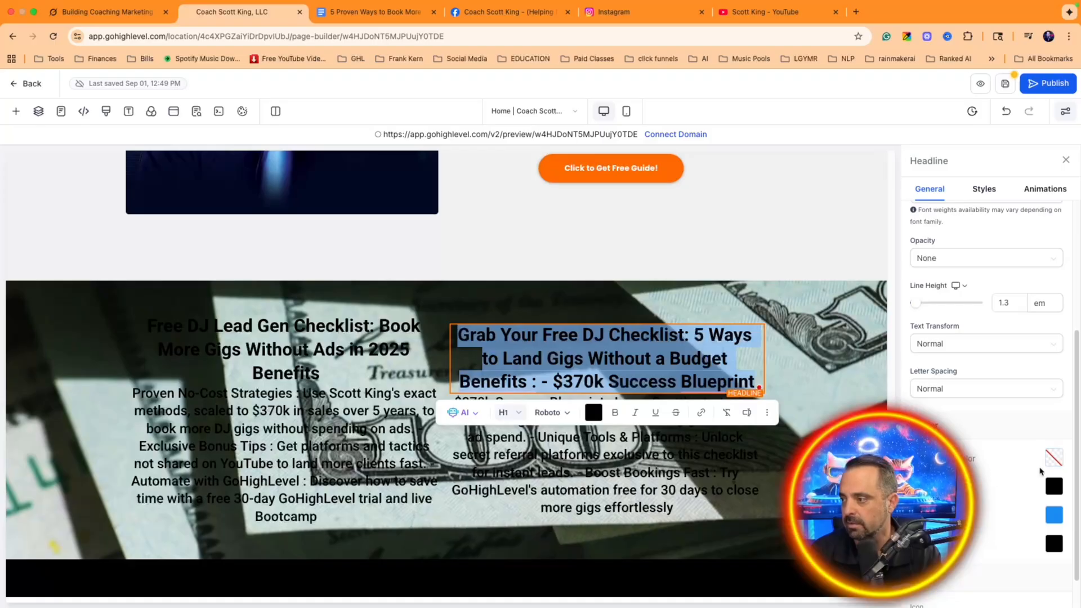
click(1054, 459)
click(964, 339)
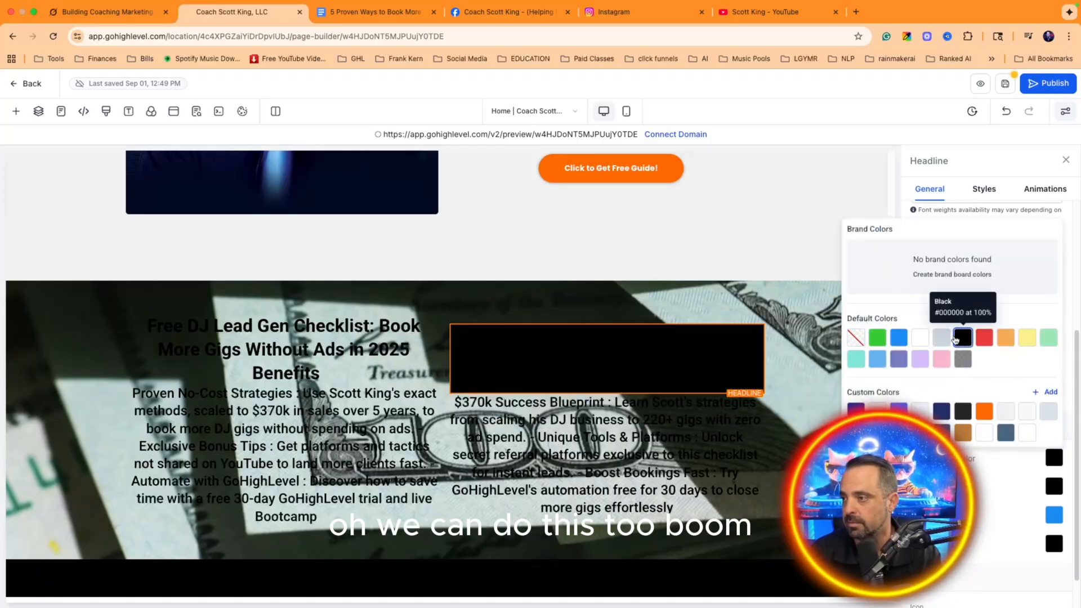
click(1054, 486)
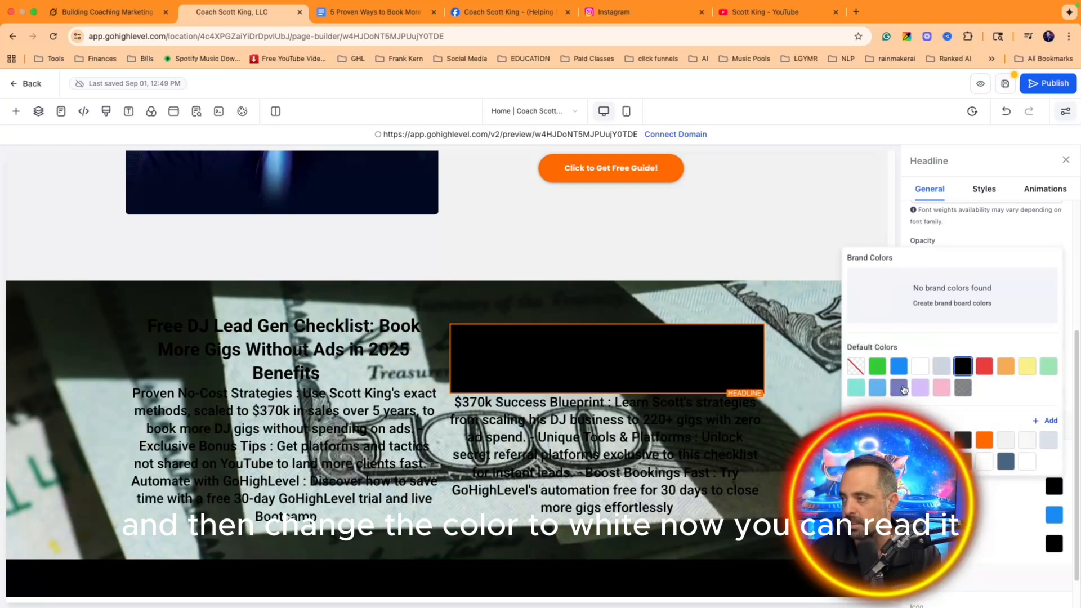
click(920, 366)
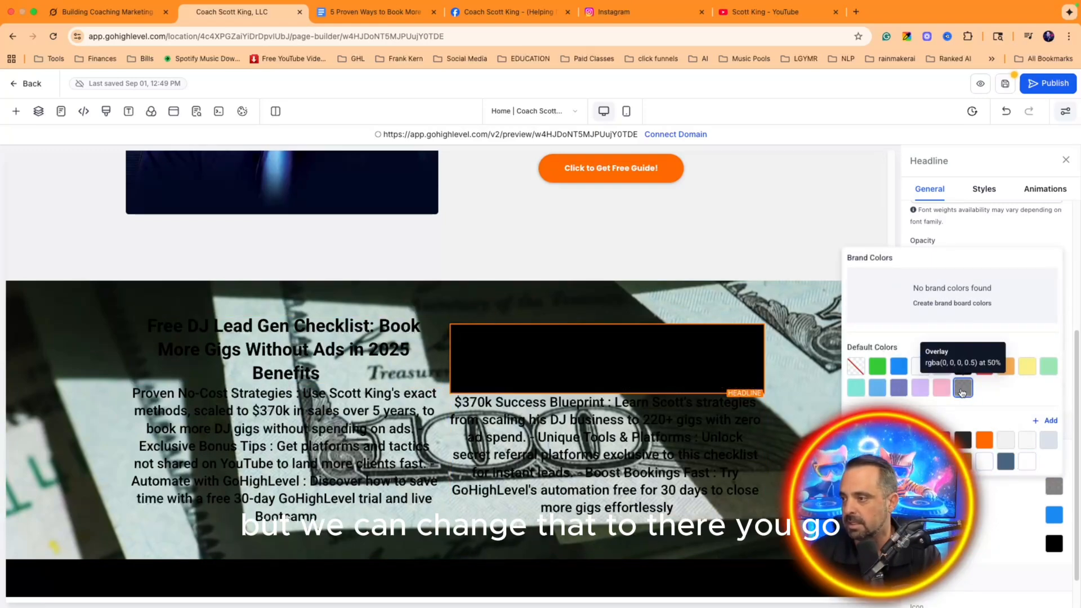
click(1049, 490)
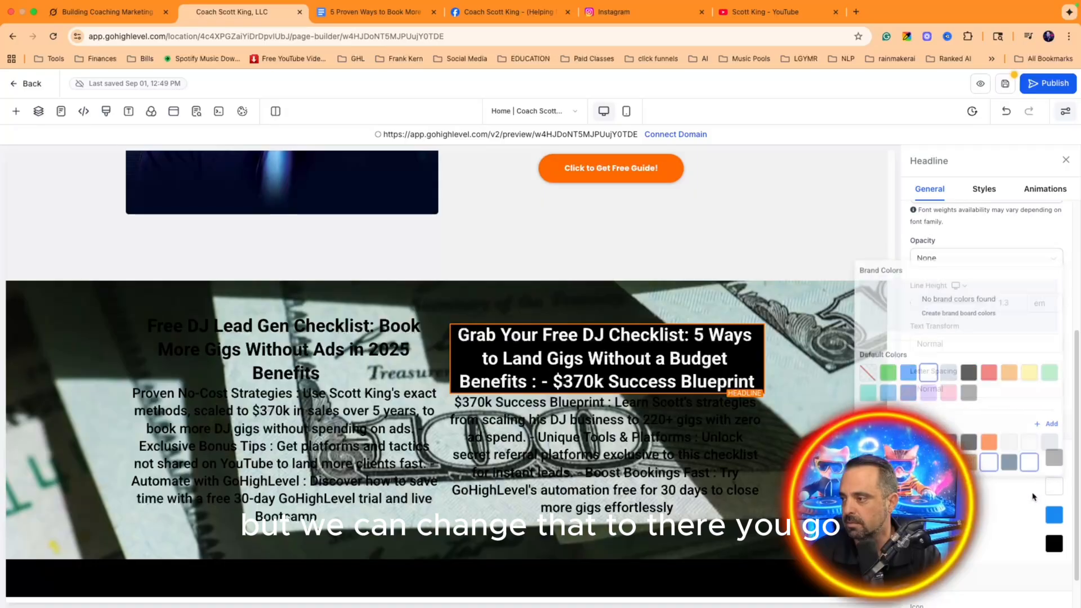
click(1057, 458)
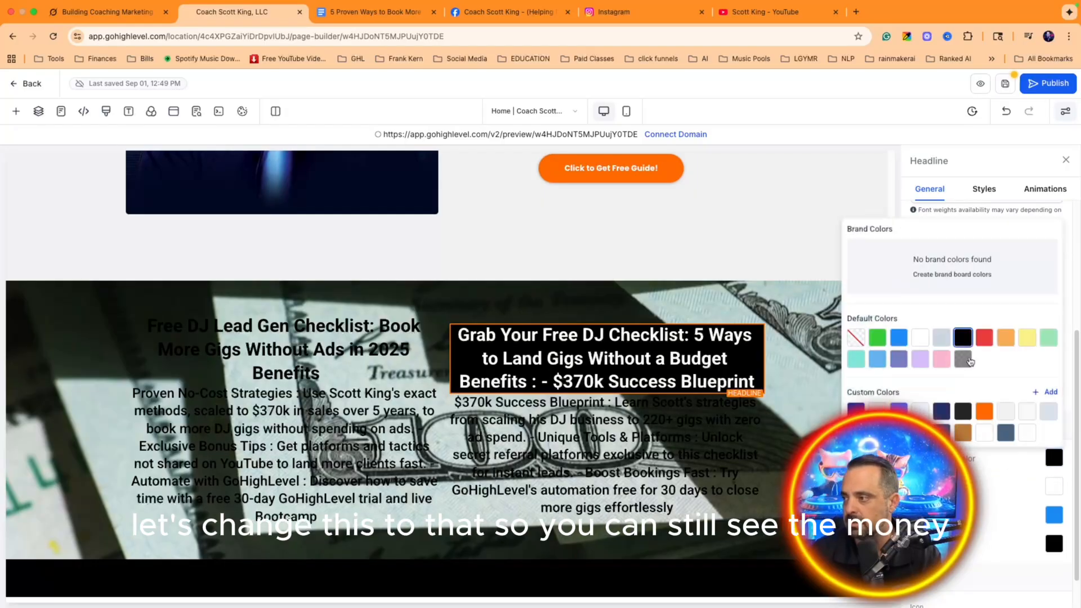
click(966, 360)
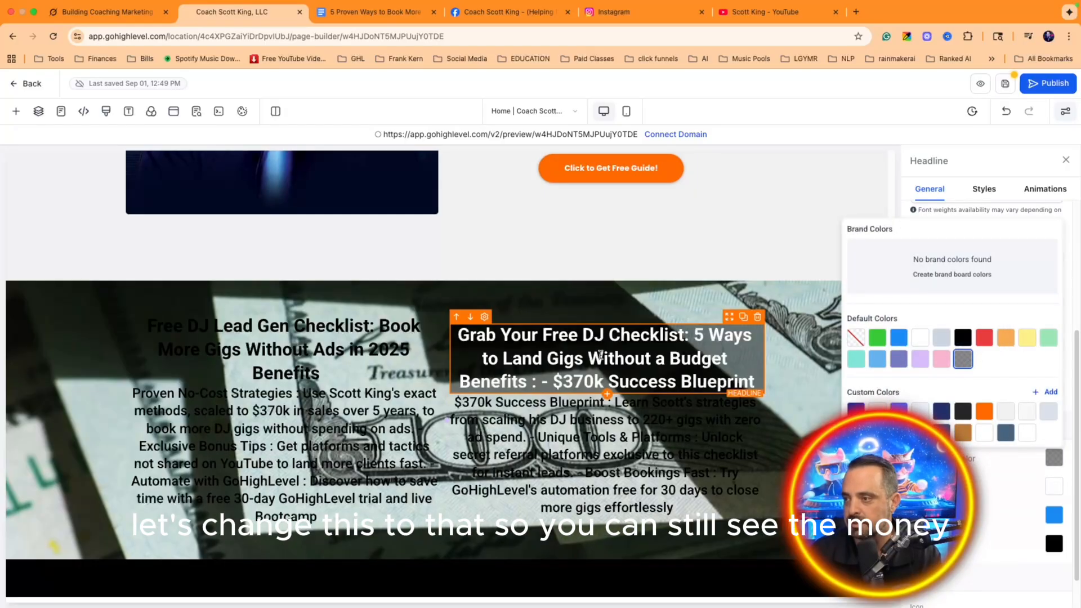
Step: Make the right benefits paragraph white text on a dark Overlay background
click(602, 409)
click(1054, 487)
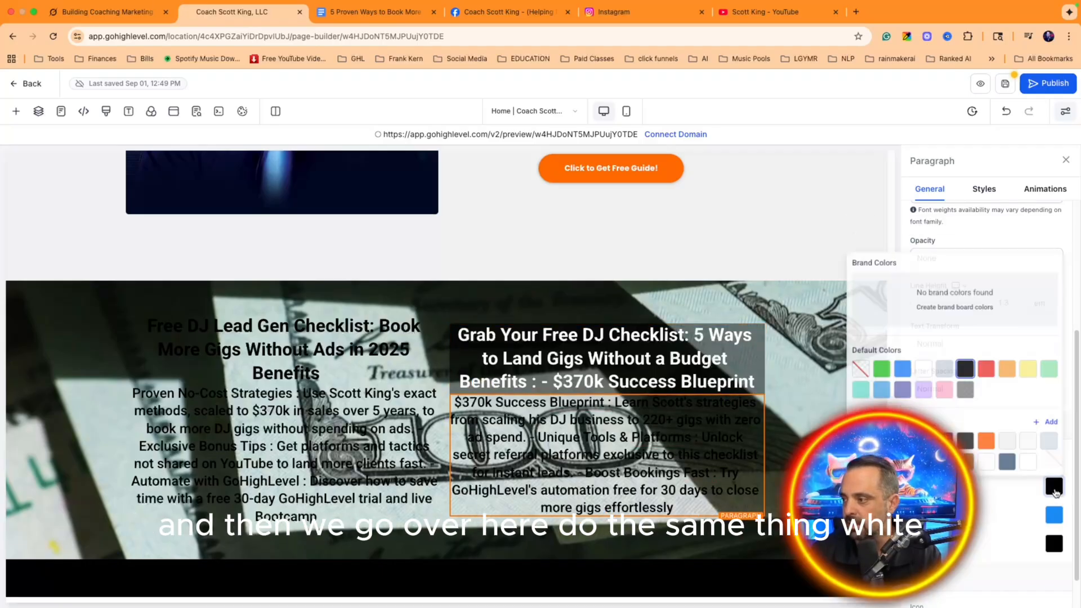
click(921, 367)
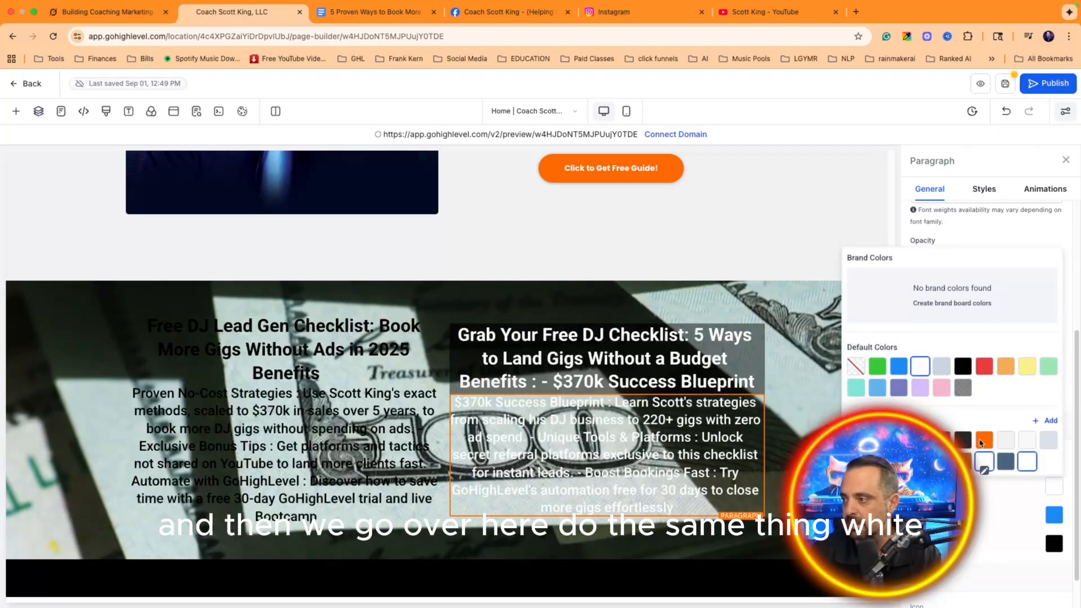
click(997, 488)
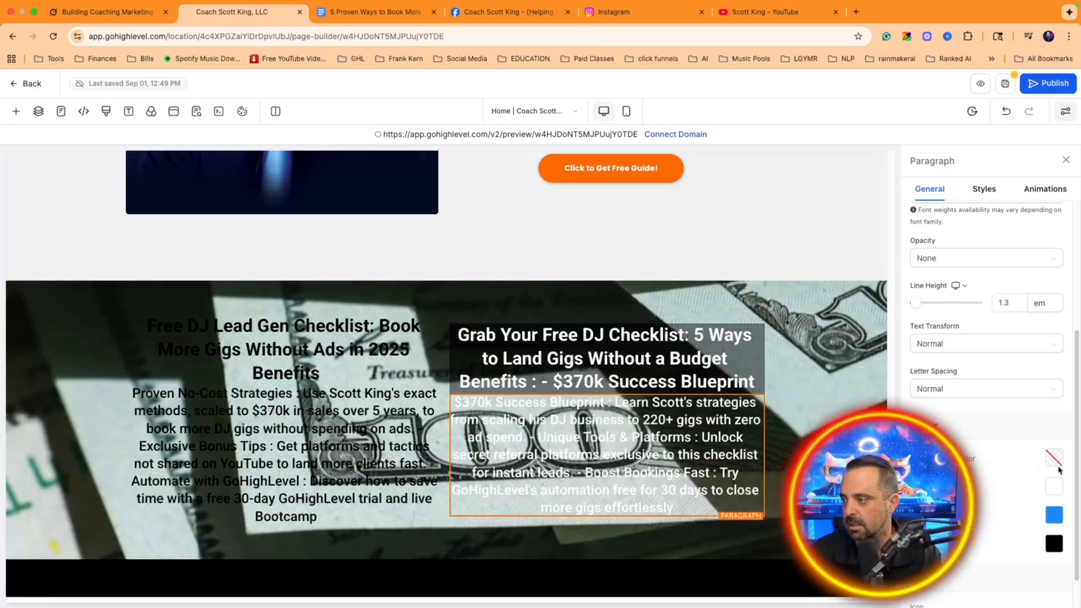
click(1050, 465)
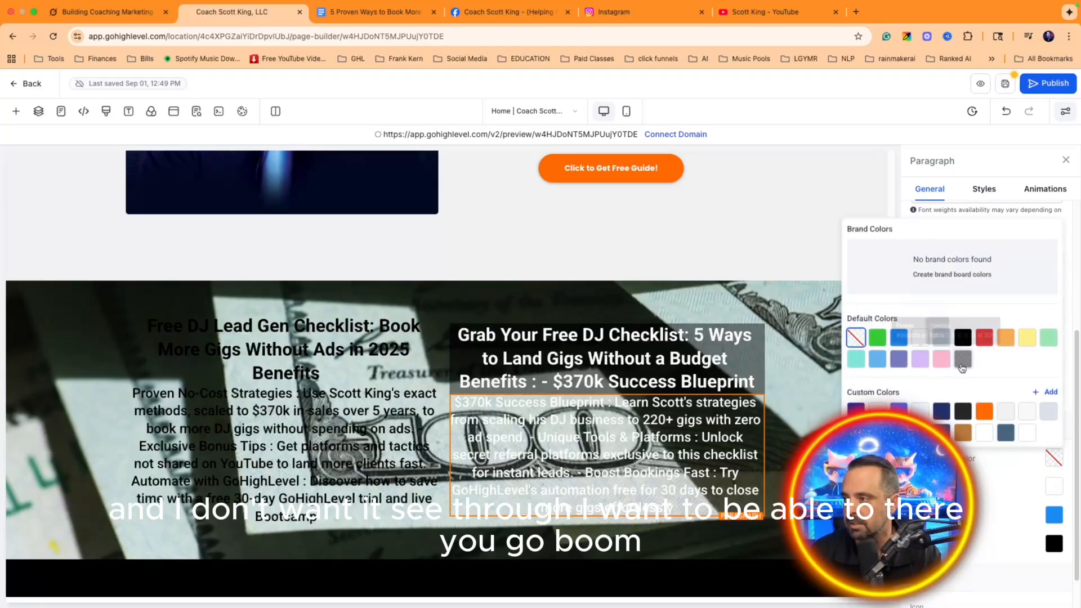
click(963, 363)
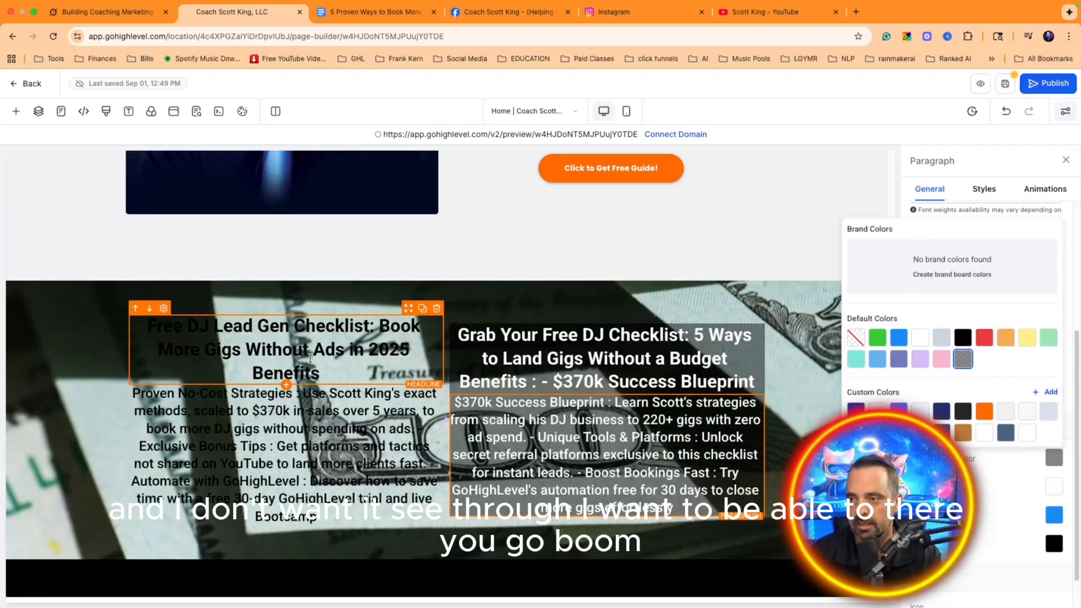
click(309, 349)
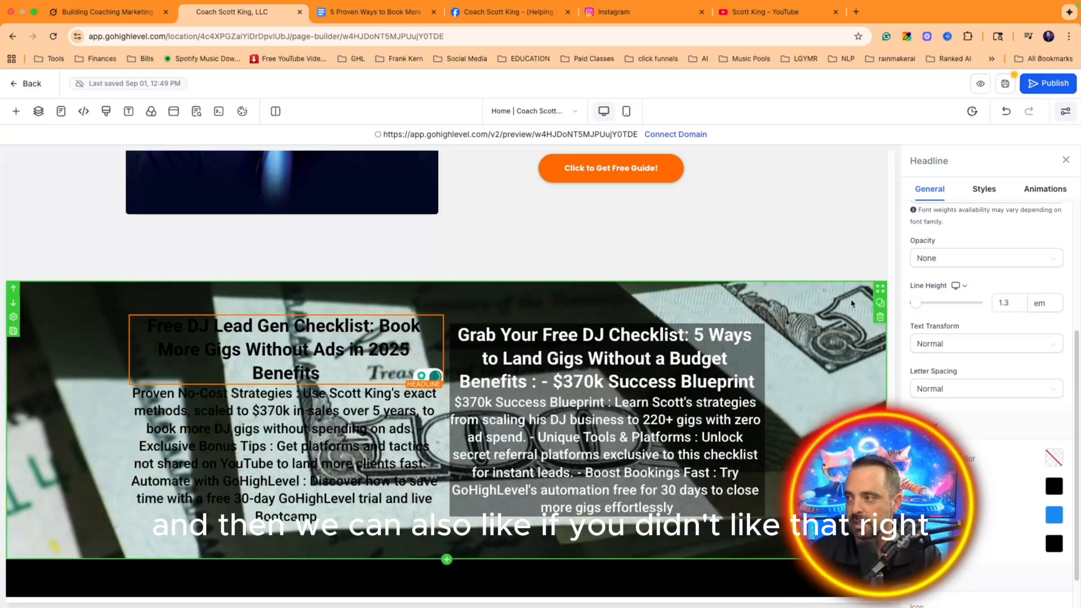
Step: Select the benefits section and search the Backgrounds media collection for 'green'
click(839, 289)
click(1049, 390)
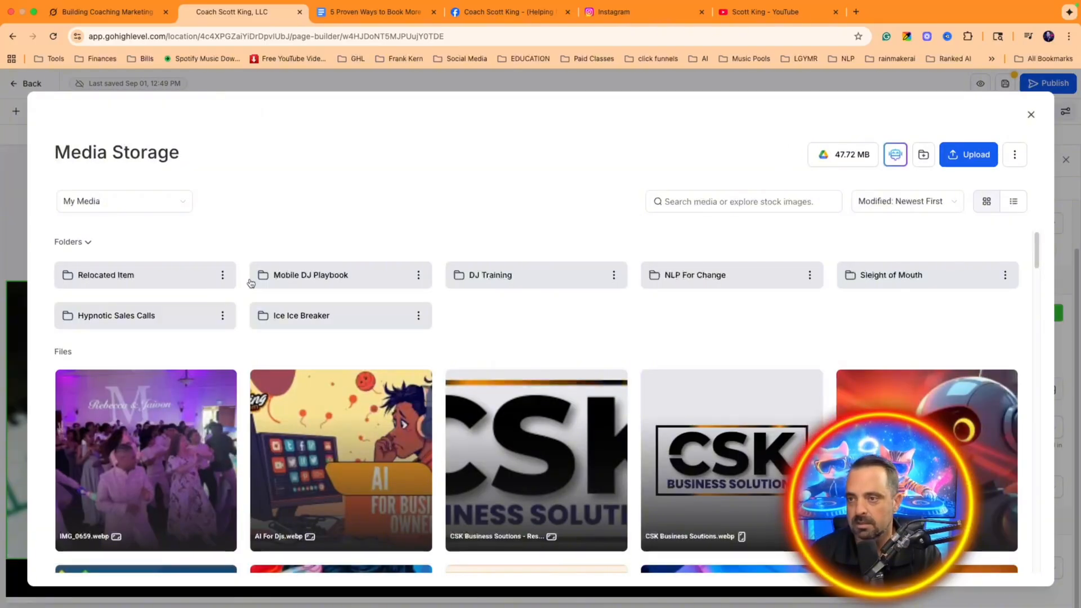
click(122, 194)
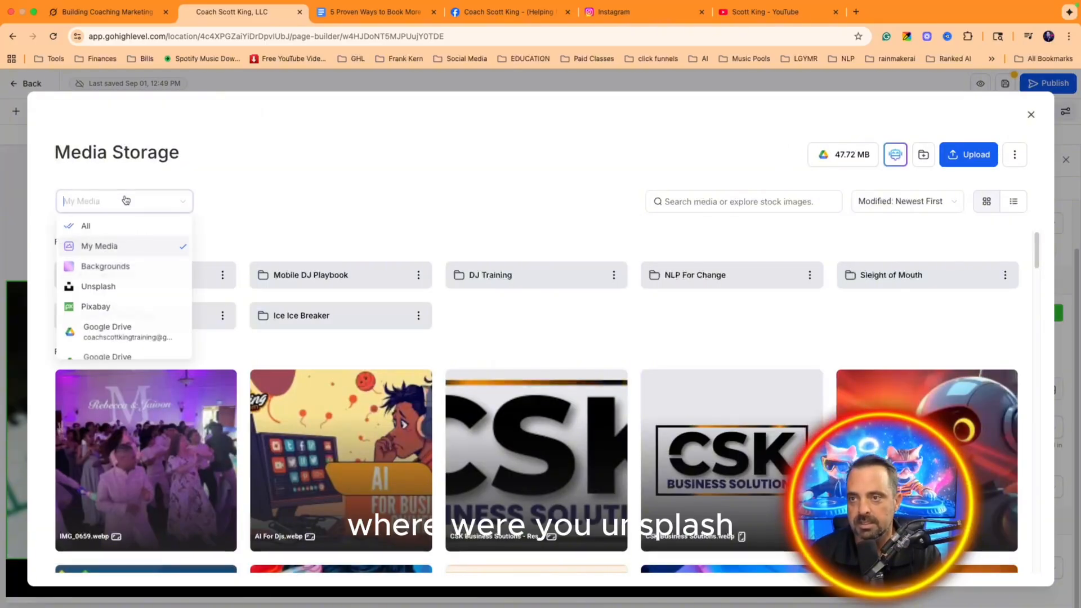
click(126, 270)
click(716, 195)
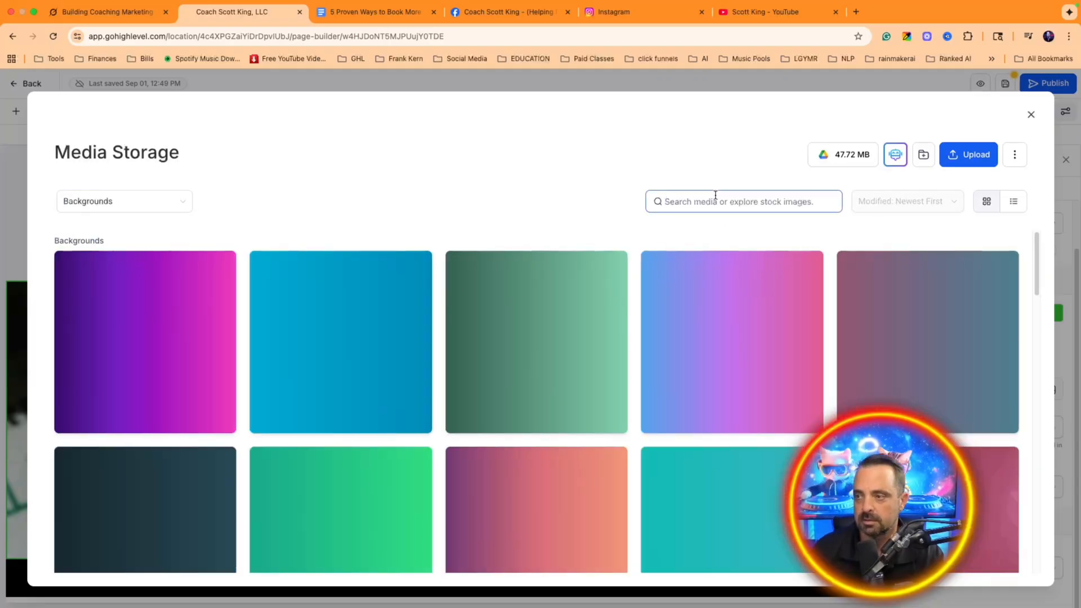
text(green)
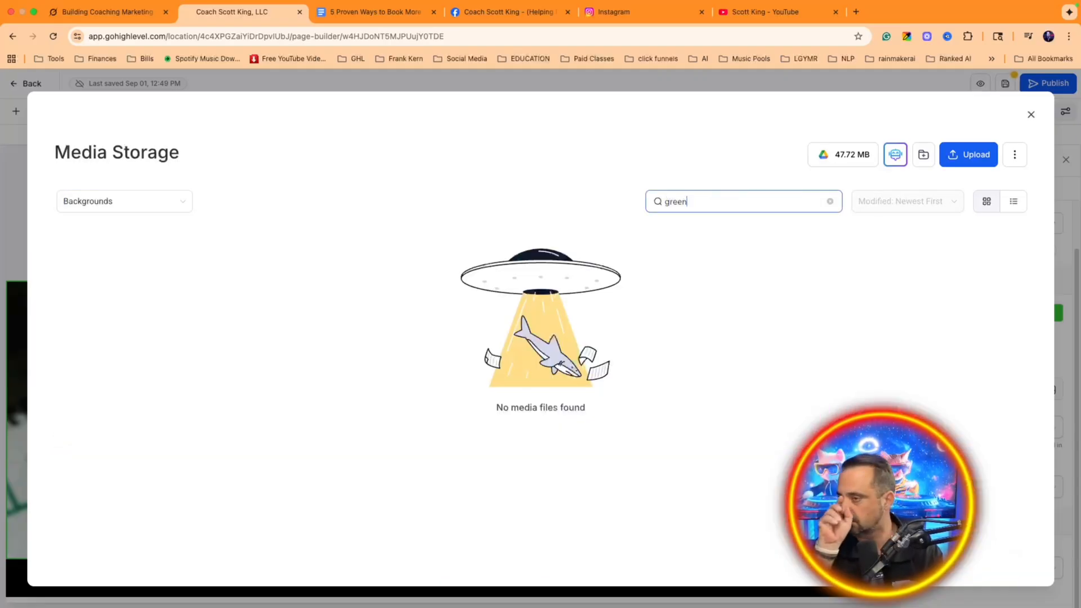
key(BackSpace)
key(BackSpace)
key(BackSpace)
key(BackSpace)
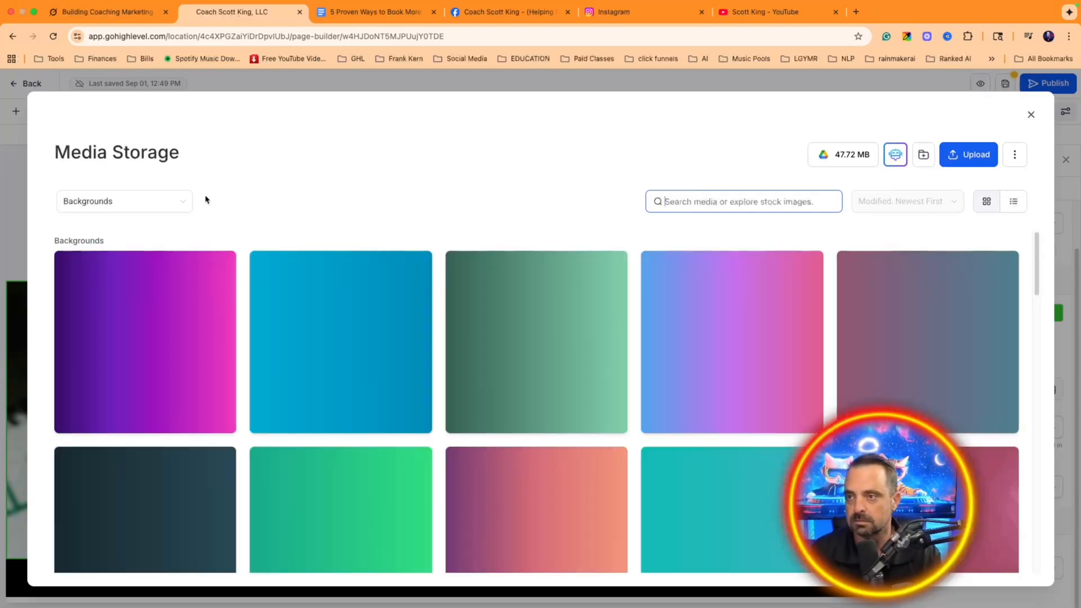
Step: Insert an Unsplash dollar-bills photo as the benefits section background
click(145, 199)
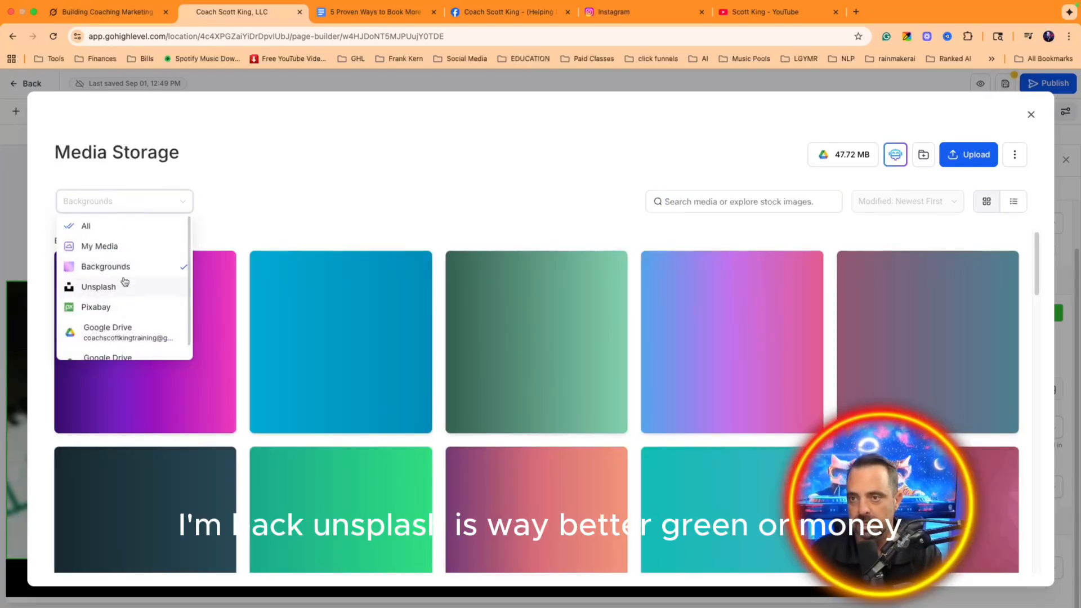
click(125, 286)
click(719, 194)
text(green or money)
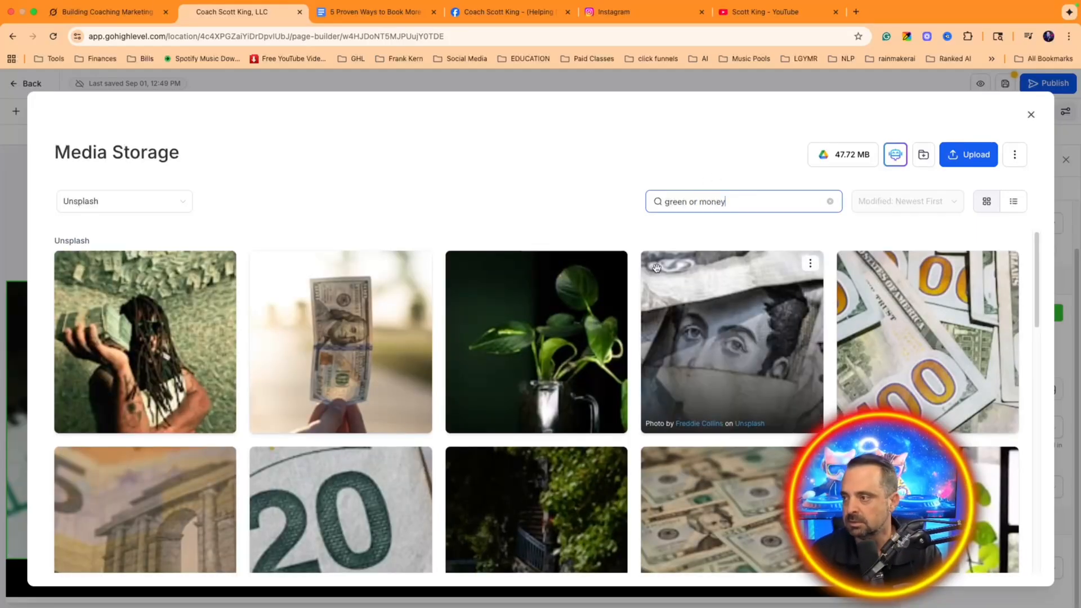
scroll(656, 268, down, 5)
scroll(655, 268, up, 3)
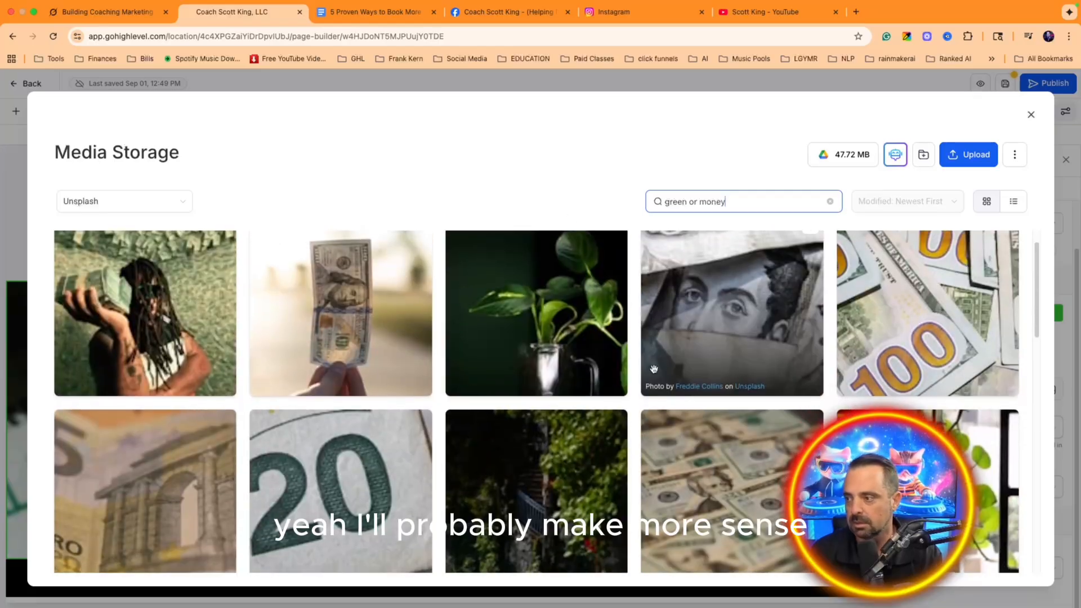
click(731, 423)
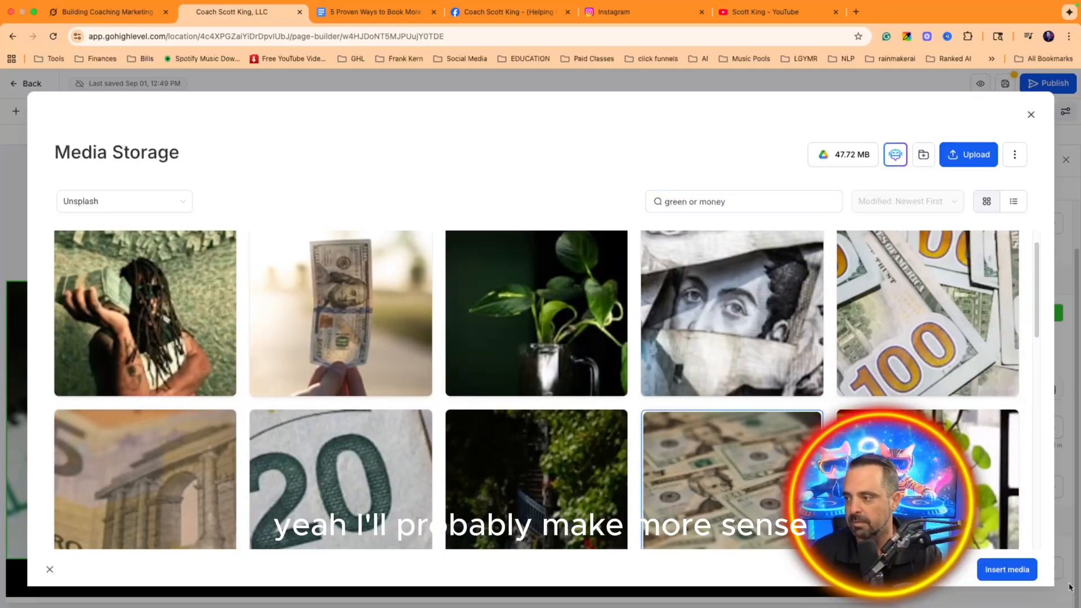
click(1007, 569)
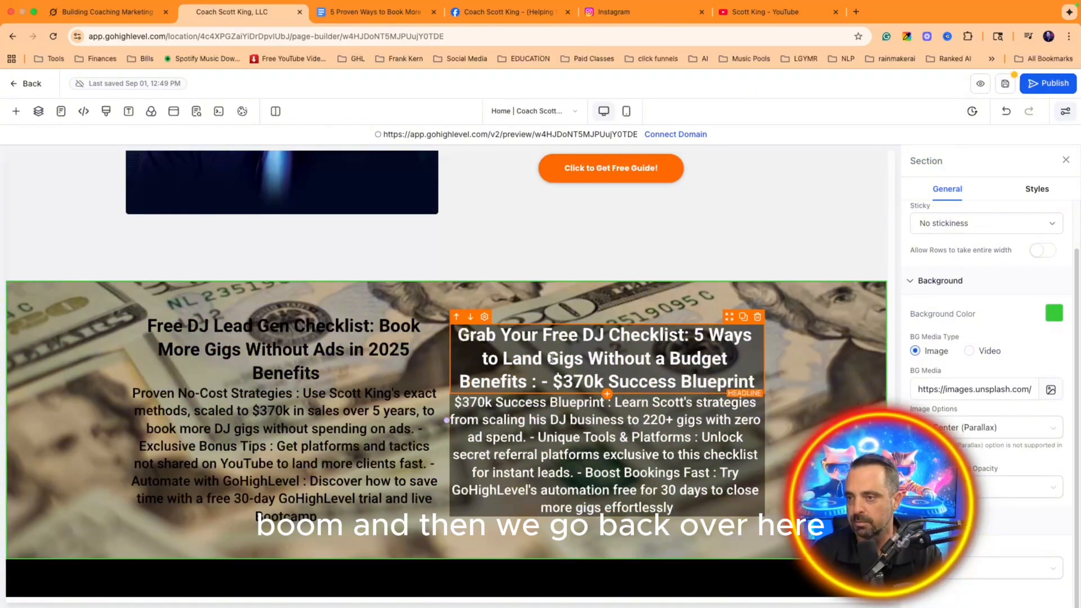
Step: Give the left headline and paragraph dark overlay backgrounds, and make the paragraph text white
click(284, 352)
click(1054, 457)
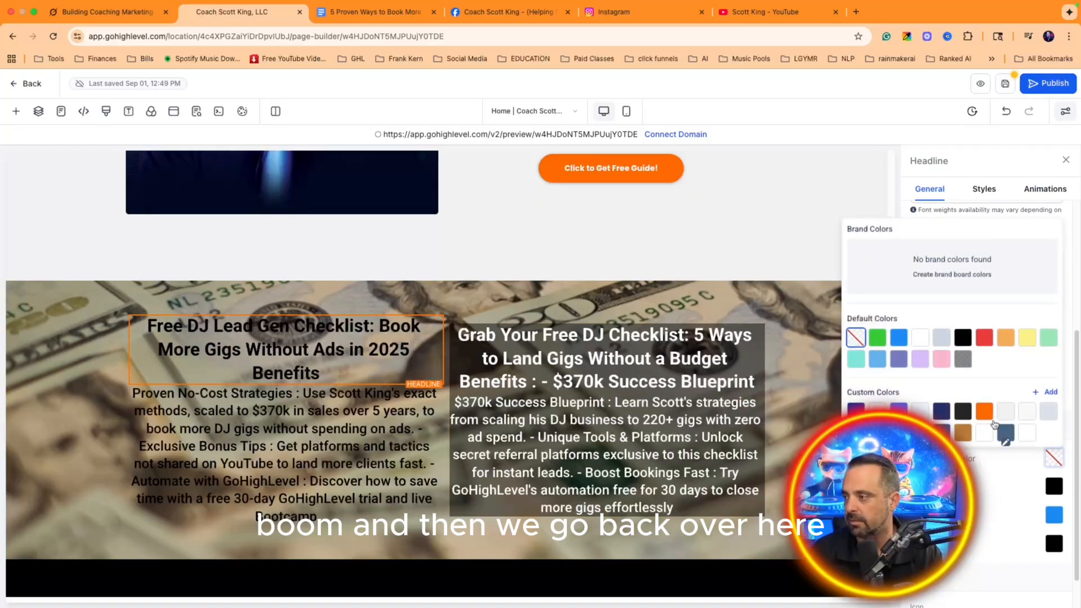
click(963, 359)
click(360, 434)
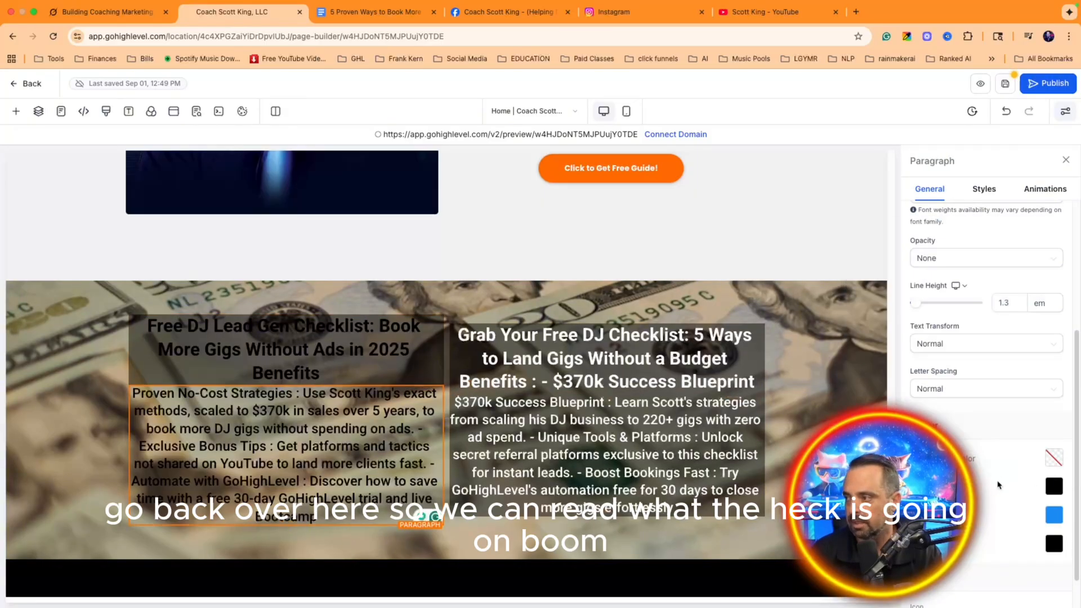
click(1054, 457)
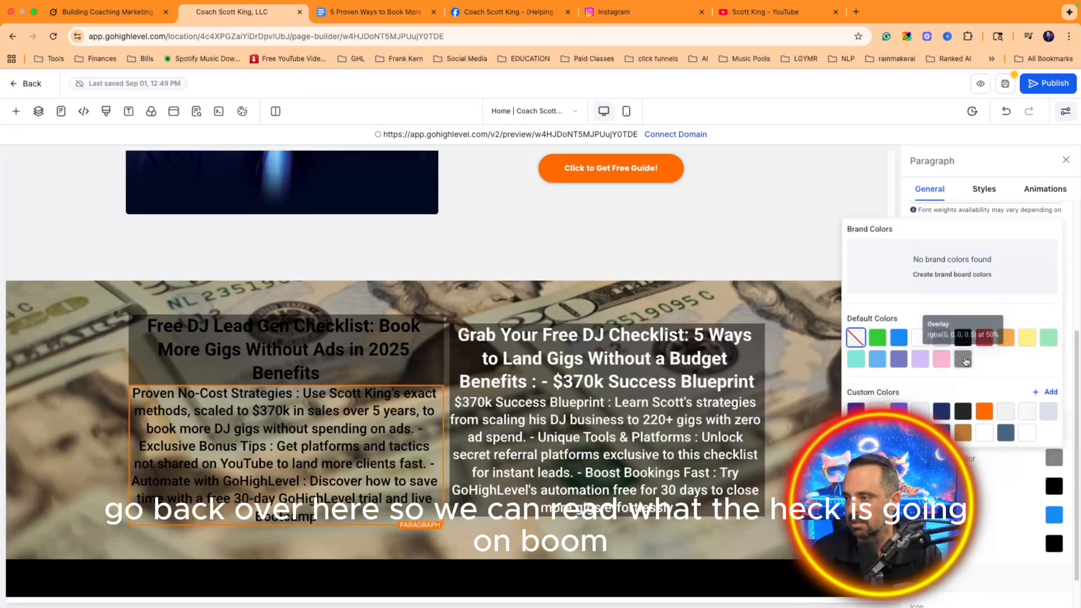
click(963, 359)
click(391, 438)
click(1055, 486)
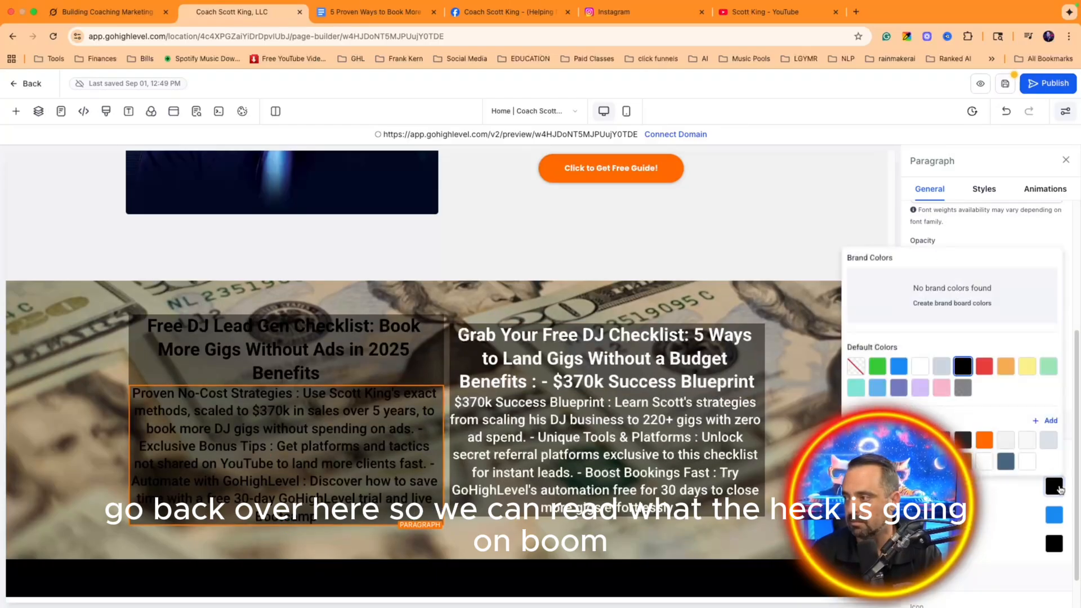
click(920, 366)
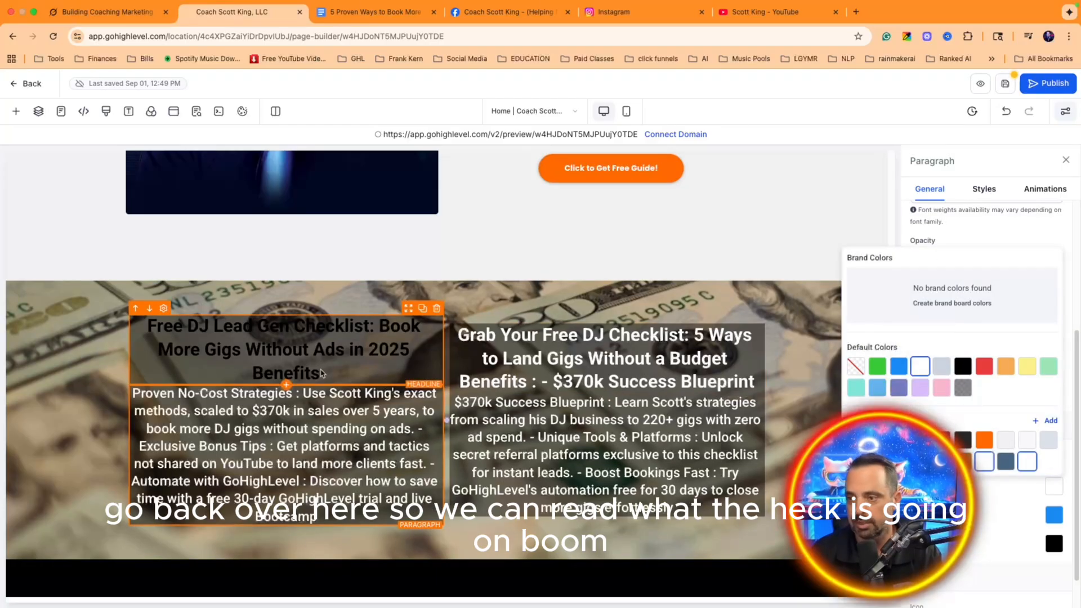
scroll(620, 321, up, 15)
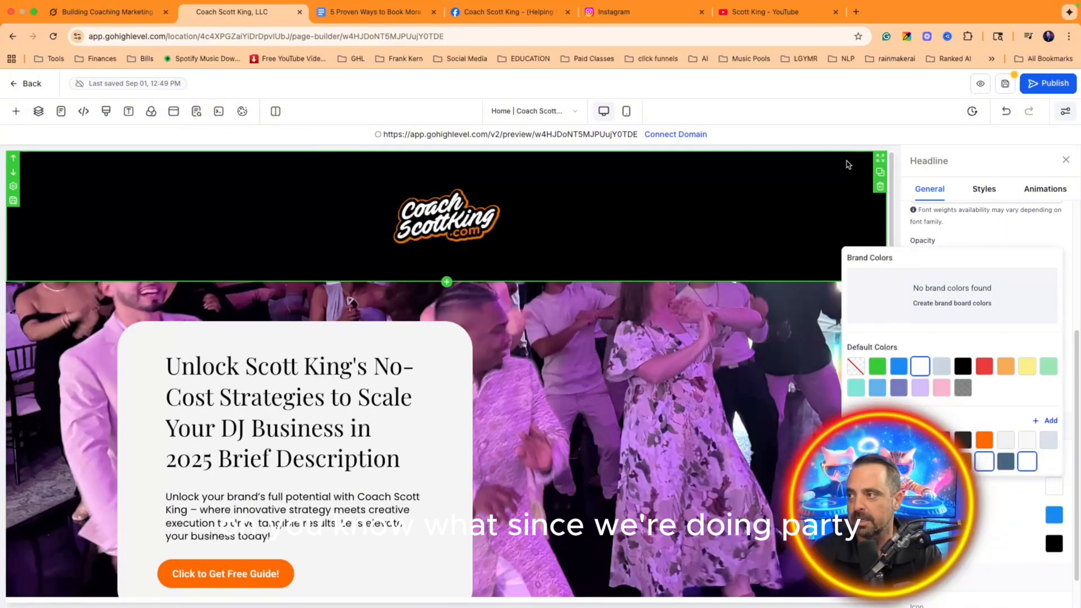
Step: Set 'large set up.webp' DJ photo as the header section background behind the logo
click(848, 165)
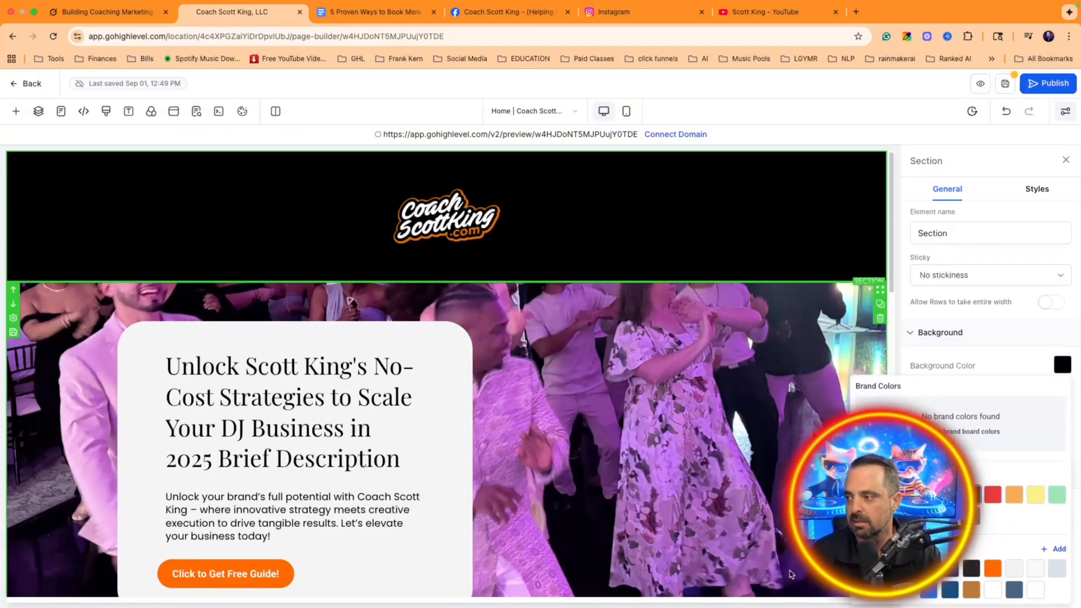
click(1033, 346)
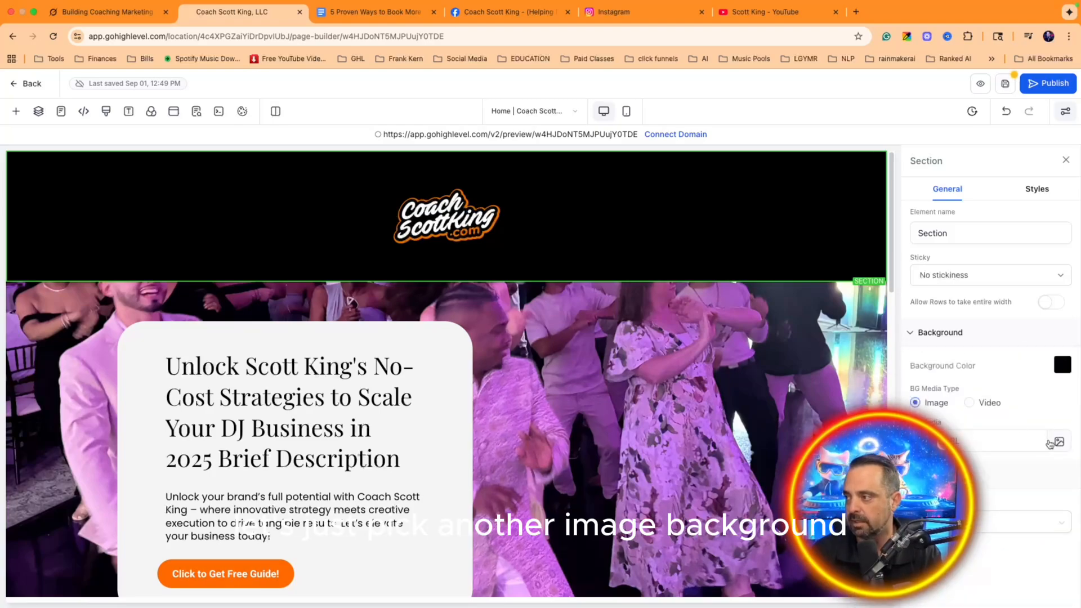
click(1051, 443)
scroll(593, 423, down, 15)
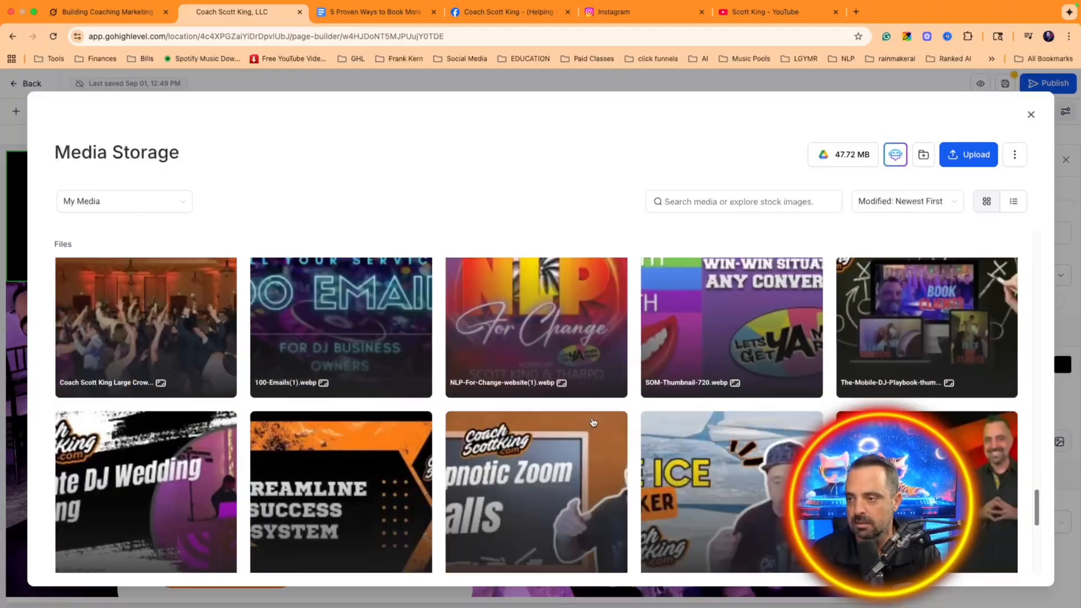
scroll(593, 422, up, 10)
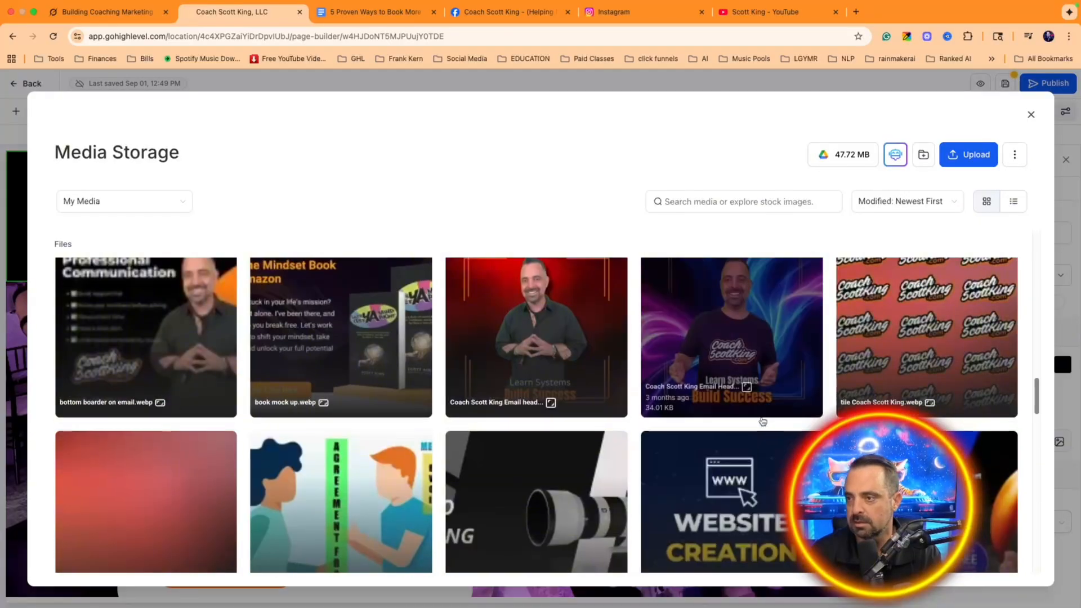
scroll(763, 421, down, 10)
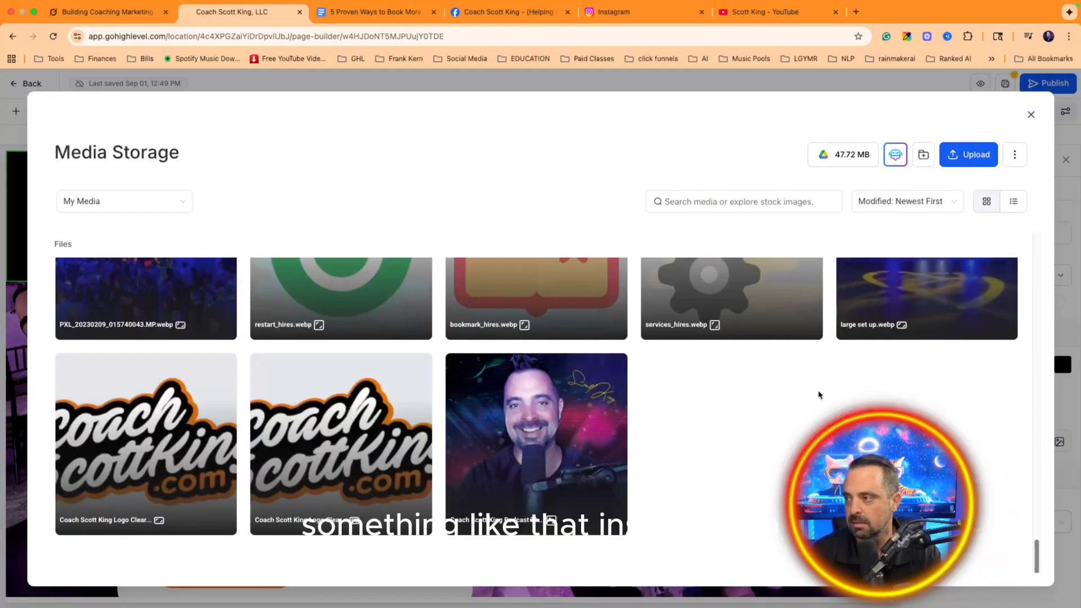
scroll(845, 389, up, 2)
click(895, 375)
click(1004, 572)
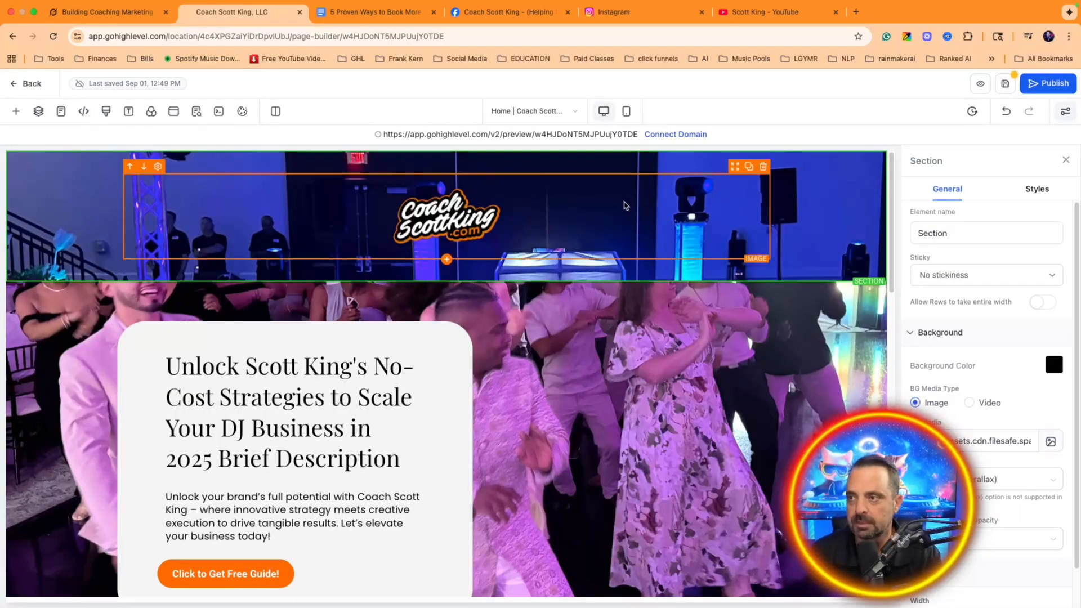
Step: Select the Coach Scott King logo image and browse its colour options
click(684, 183)
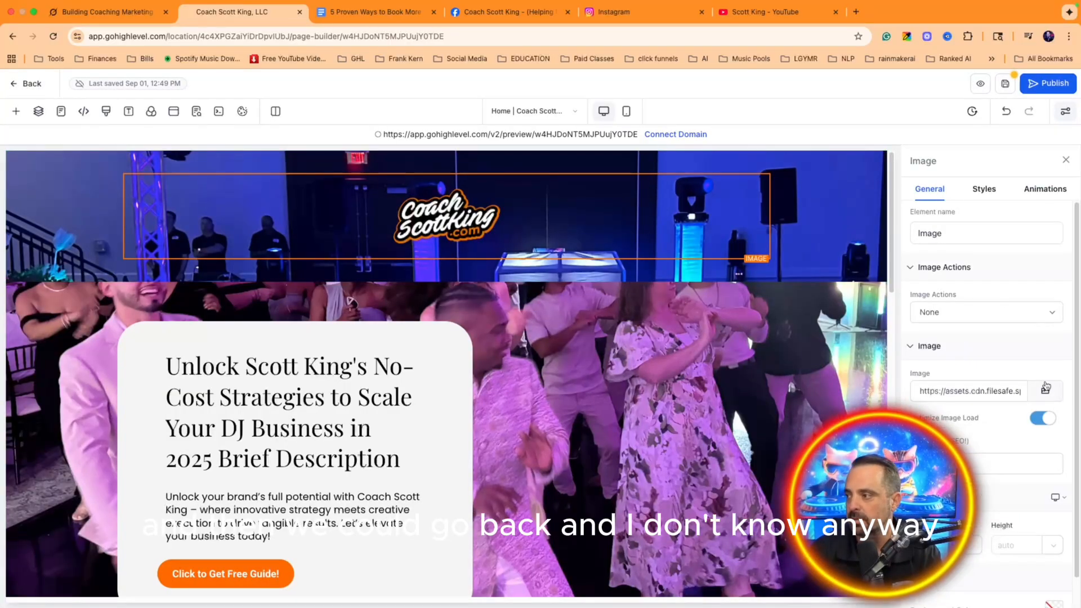
scroll(1008, 416, down, 2)
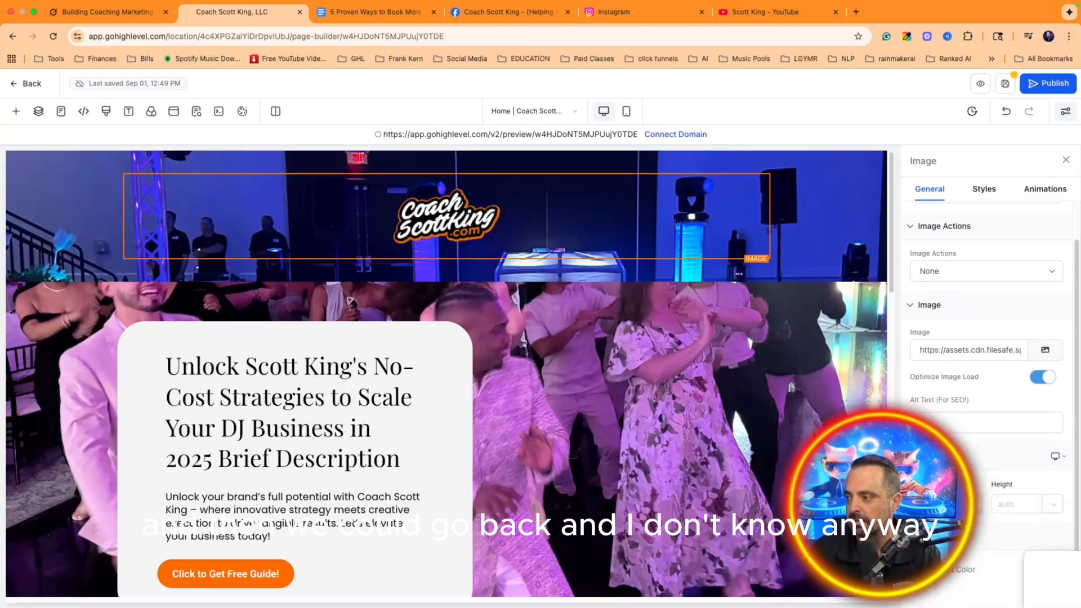
click(1061, 567)
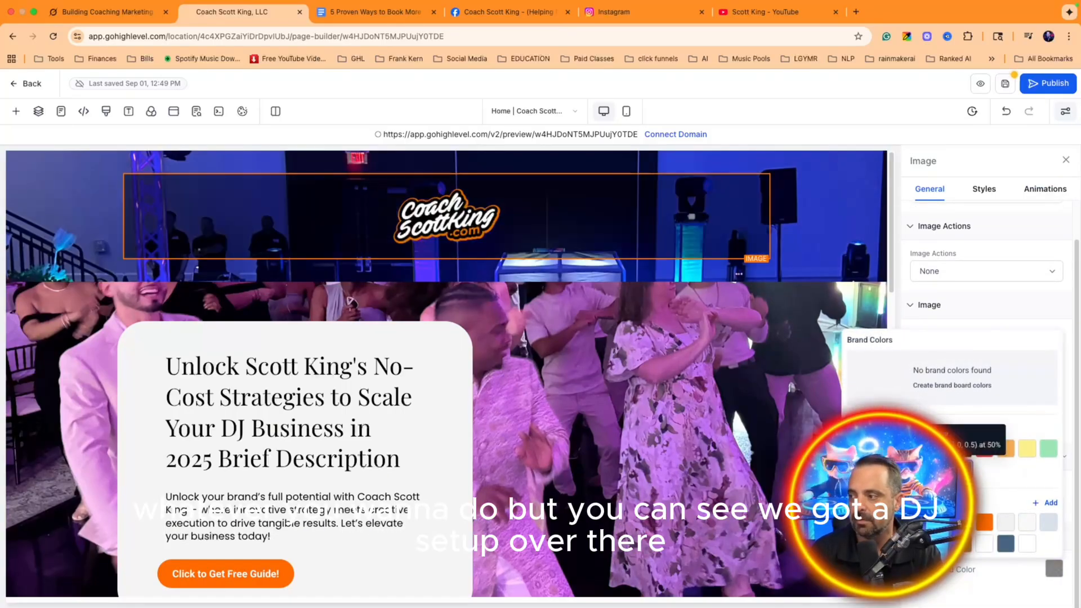
scroll(788, 197, down, 2)
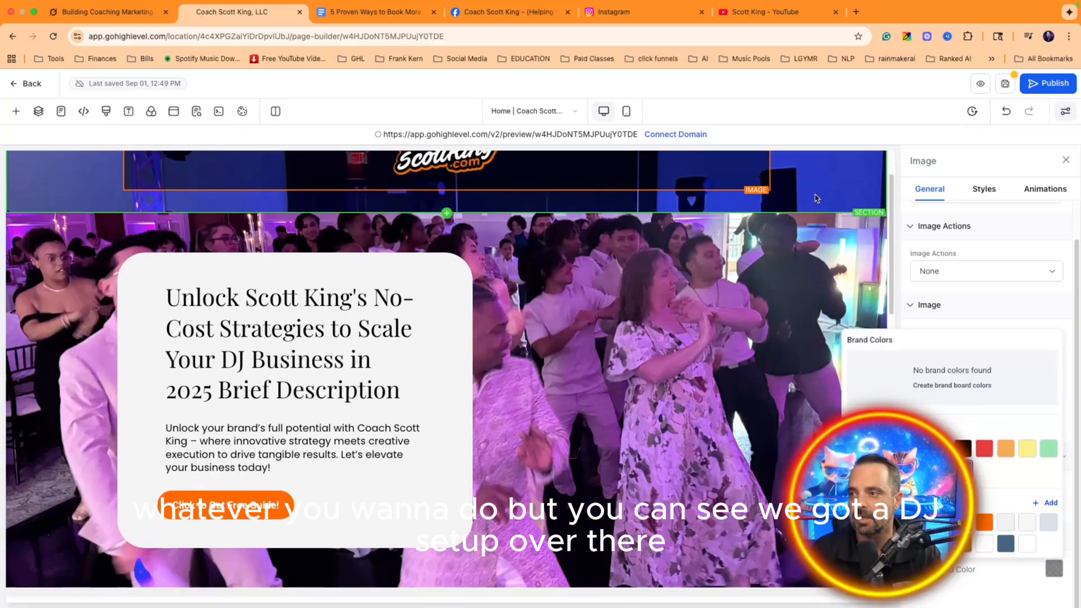
scroll(791, 196, down, 6)
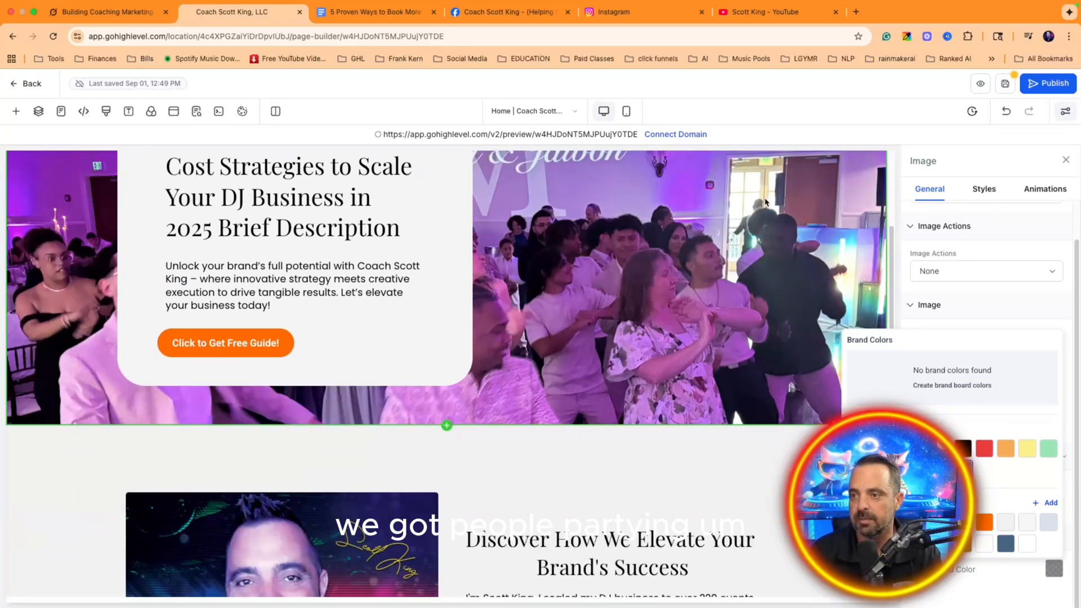
scroll(611, 265, down, 8)
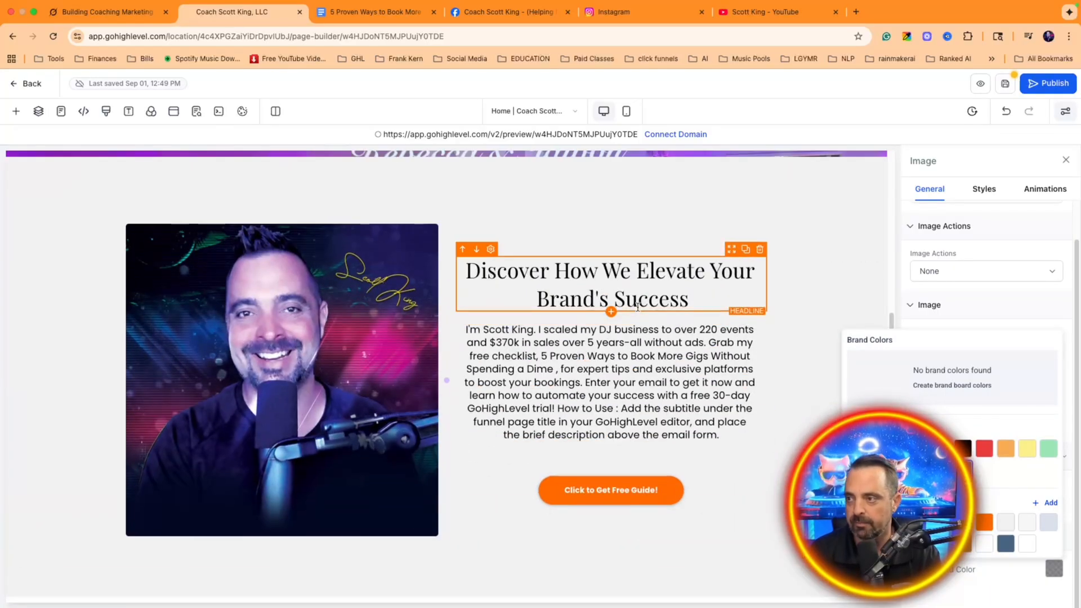
scroll(617, 272, up, 4)
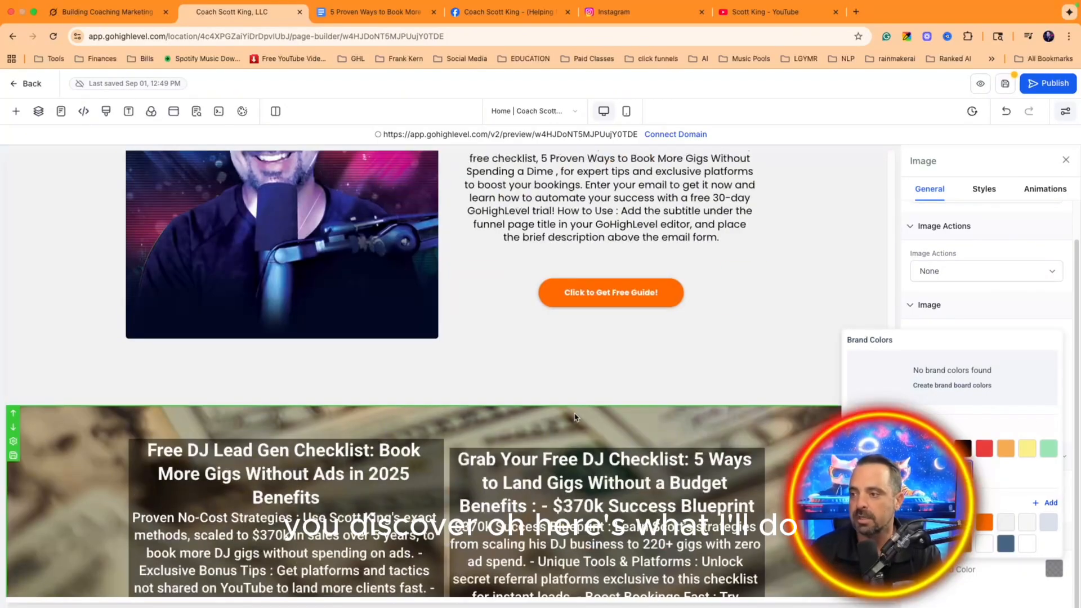
Step: Insert 'Sales Results.webp' revenue chart as the DJ checklist section background
click(749, 416)
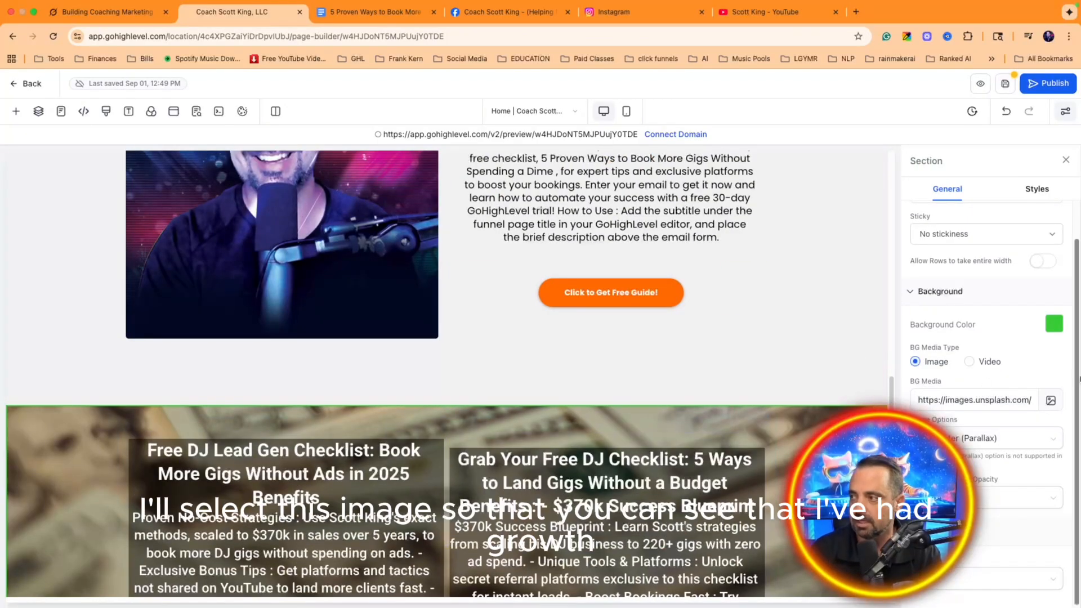
click(1048, 399)
scroll(612, 374, down, 15)
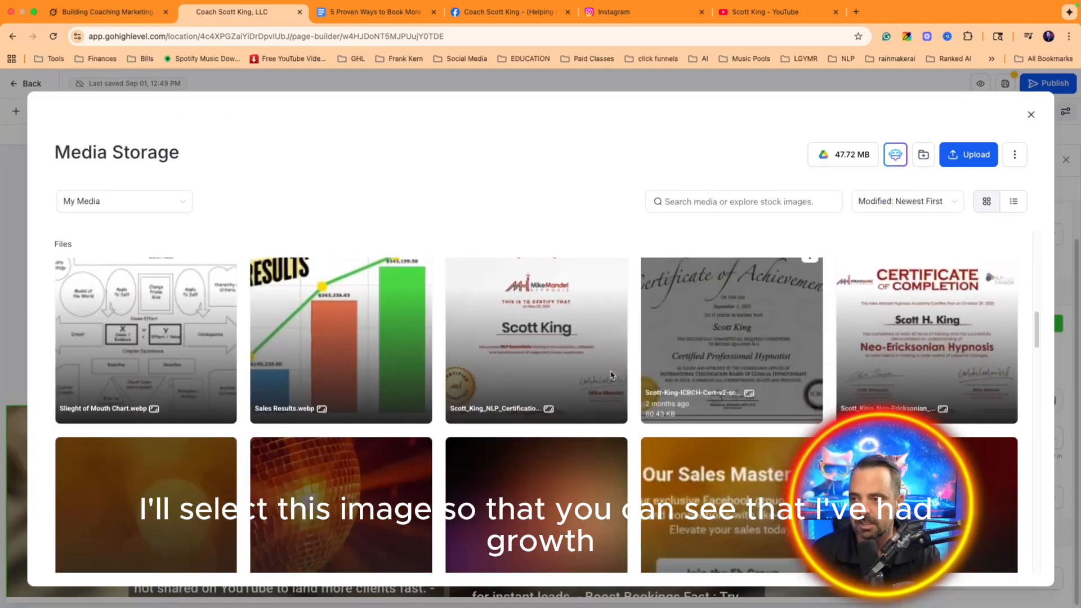
click(341, 338)
click(1005, 569)
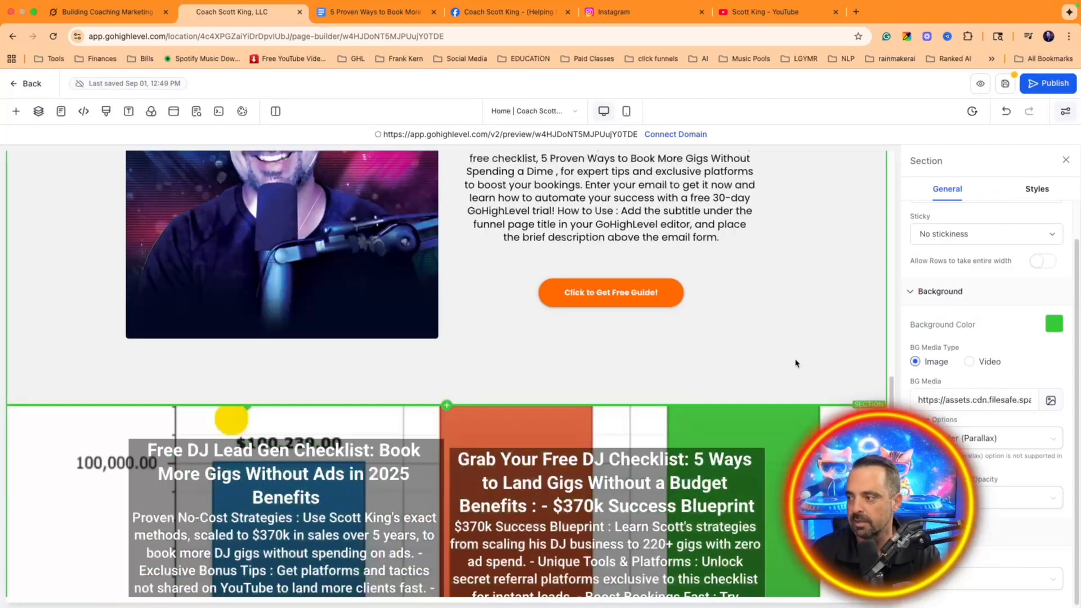
scroll(783, 359, down, 5)
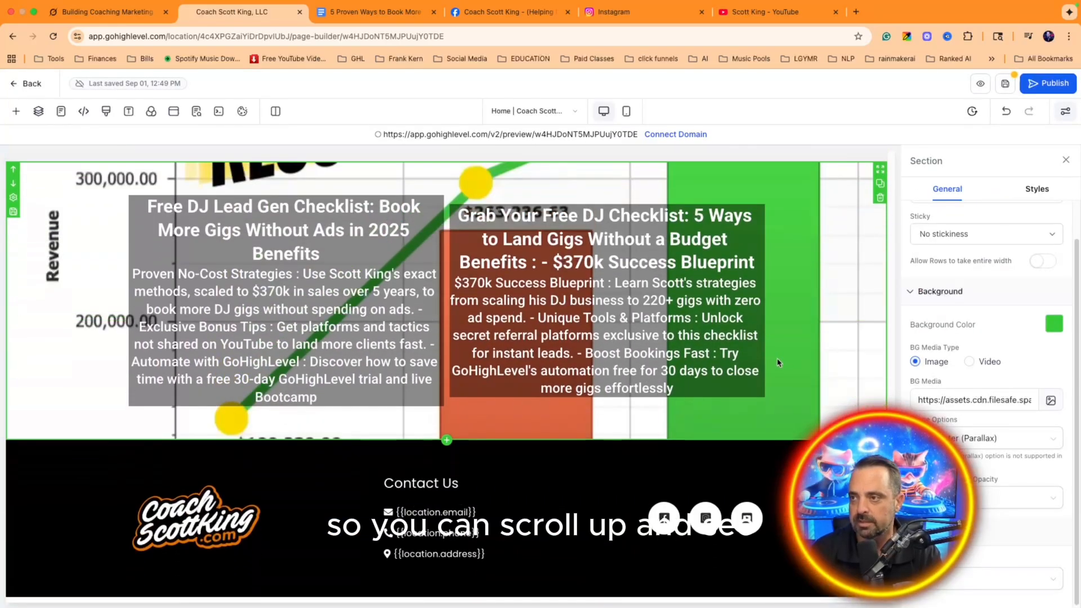
scroll(778, 363, up, 4)
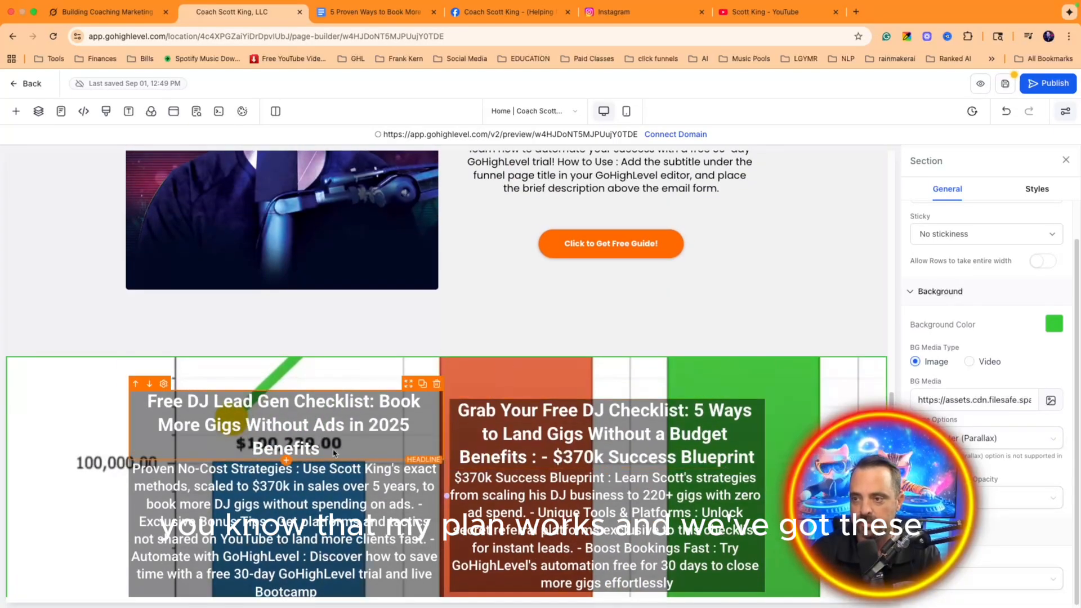
Step: Select the right column's checklist headline
click(583, 408)
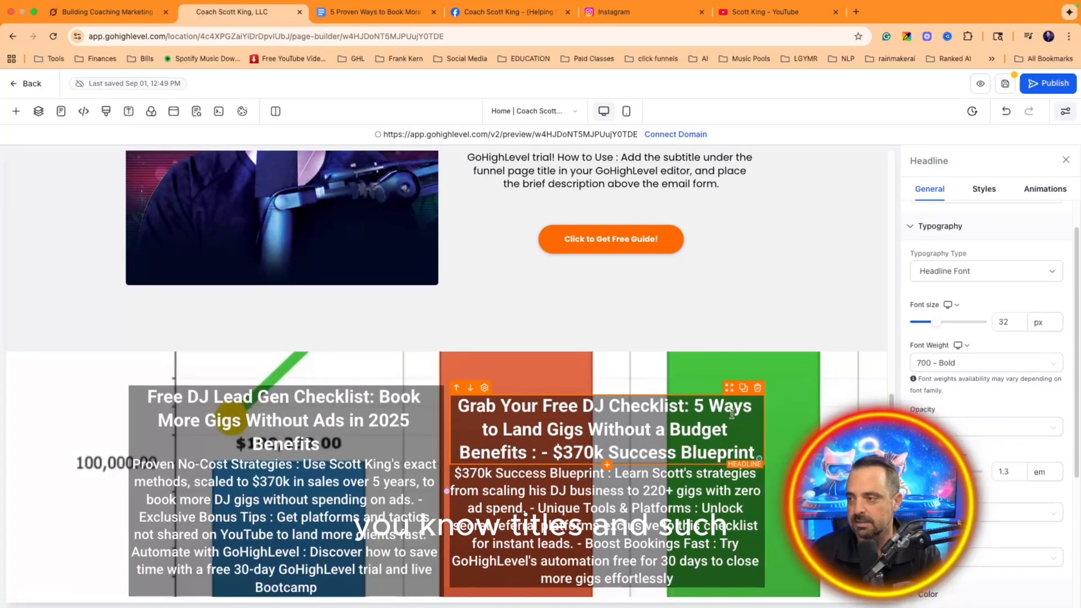
scroll(731, 415, down, 5)
scroll(713, 383, up, 3)
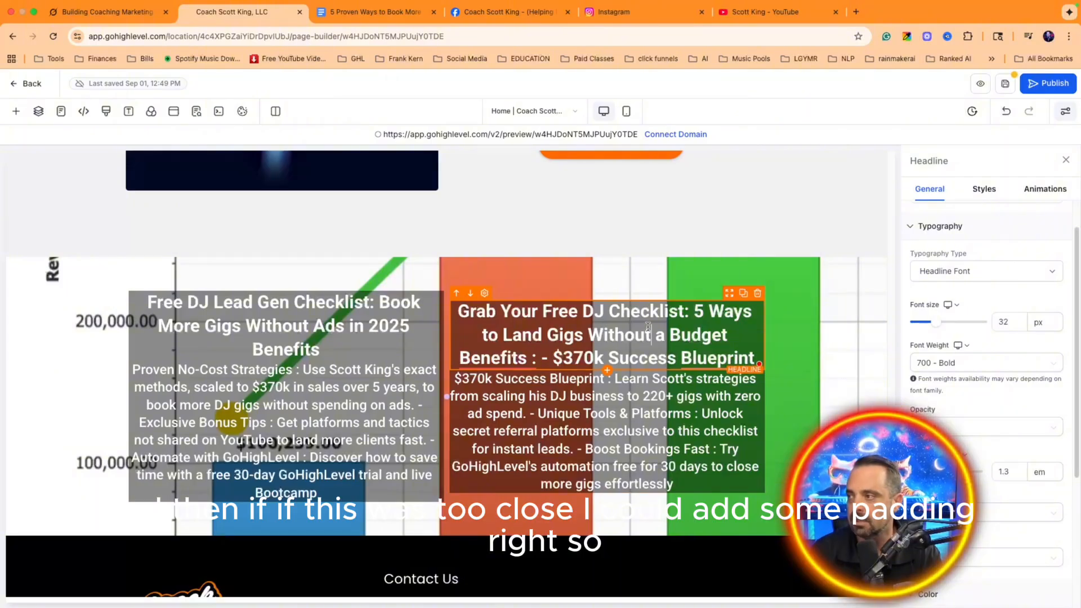
Step: Set the right checklist headline's bottom padding to 33 px
click(983, 190)
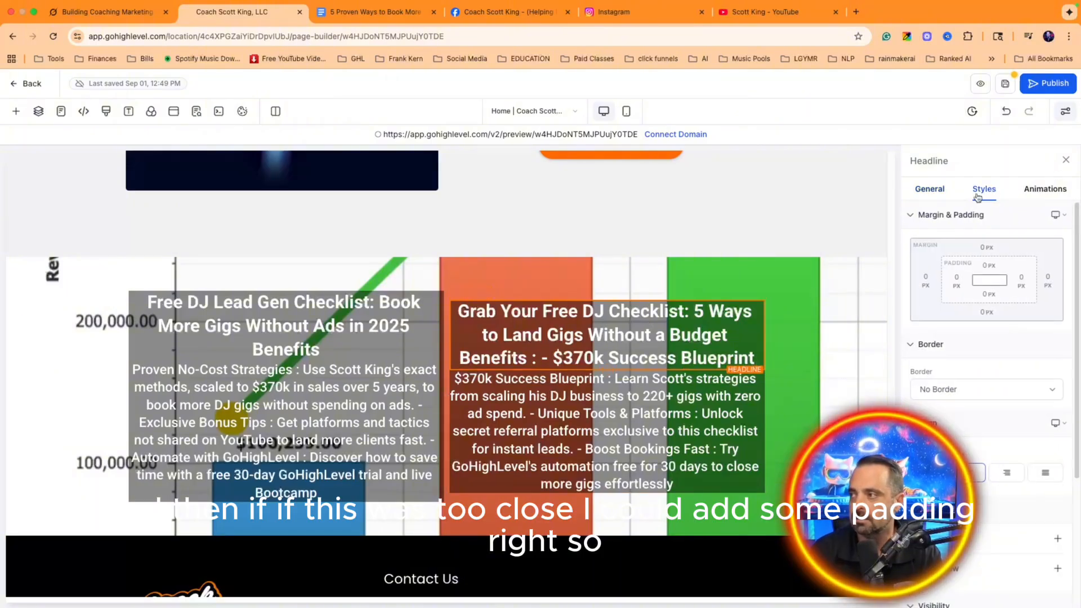
click(989, 295)
drag(917, 323, 965, 326)
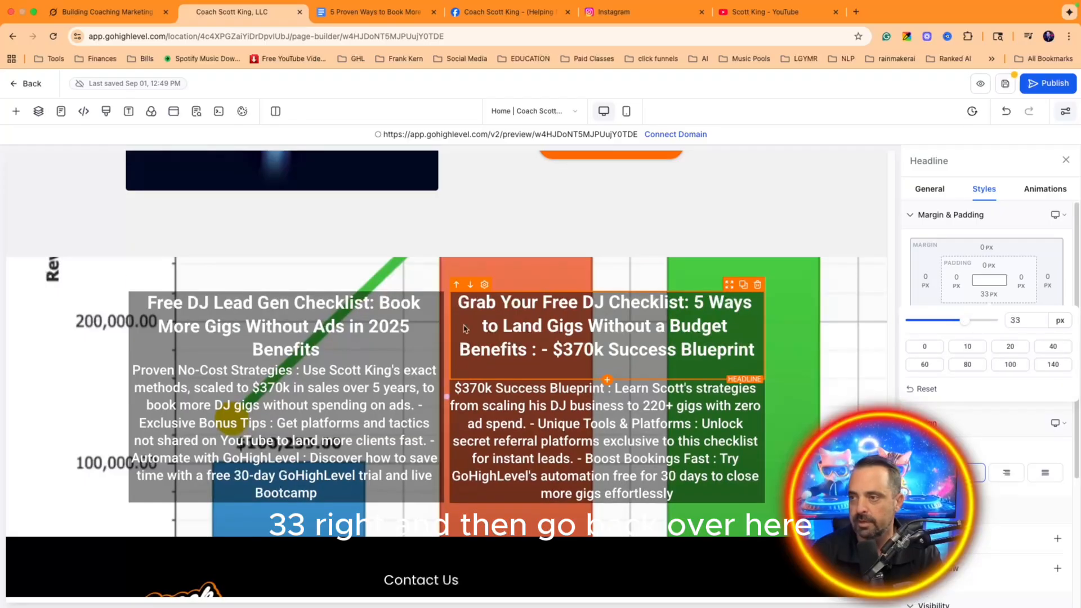
Step: Give the left checklist headline 33 px of bottom padding as well
click(430, 344)
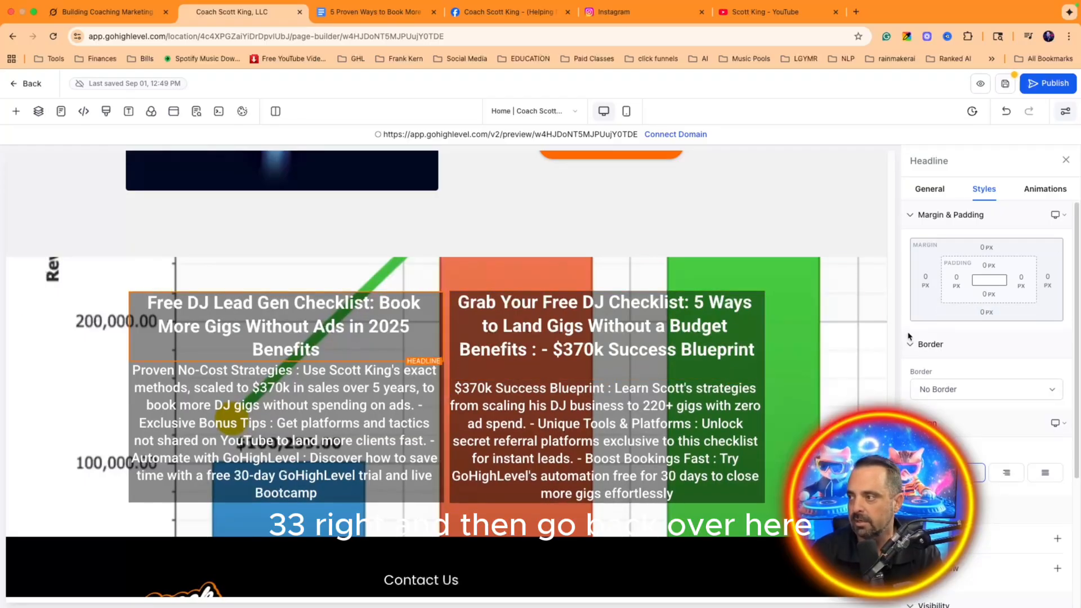
click(991, 296)
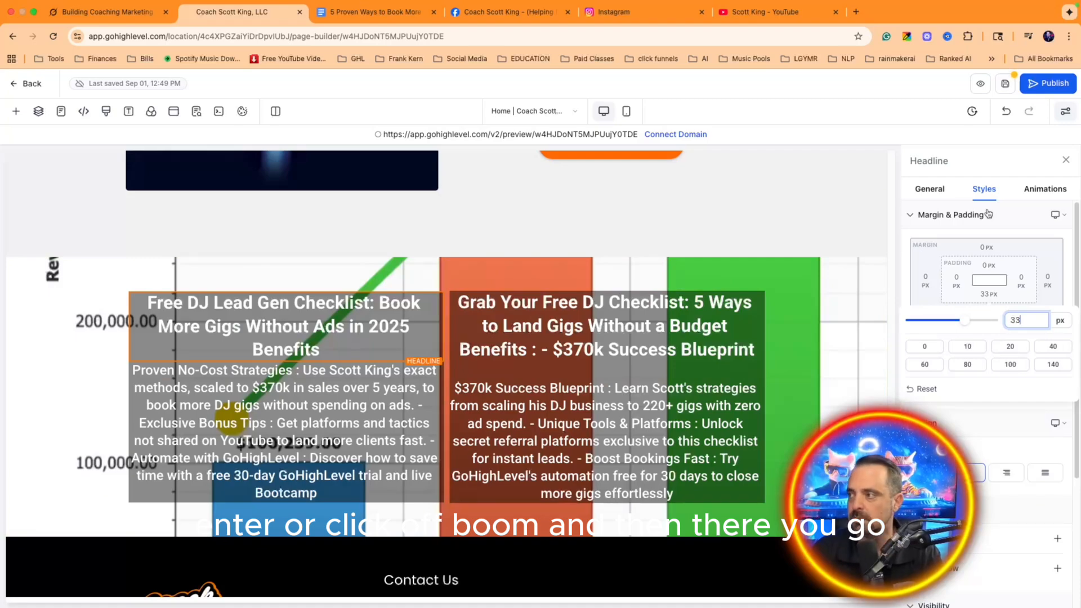
click(1013, 238)
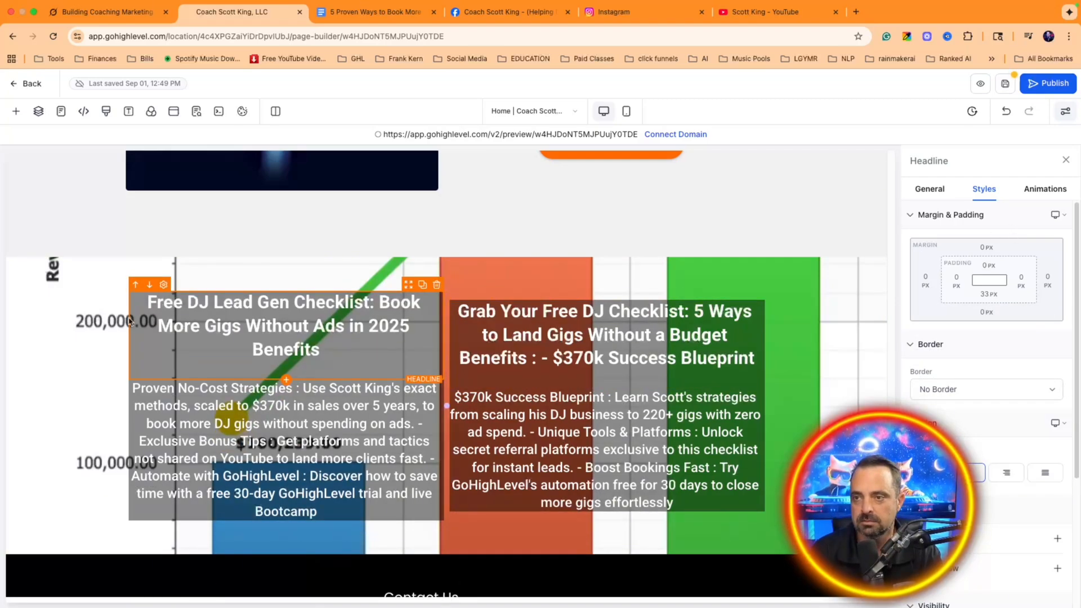
scroll(366, 361, down, 3)
scroll(369, 361, up, 5)
scroll(368, 361, down, 3)
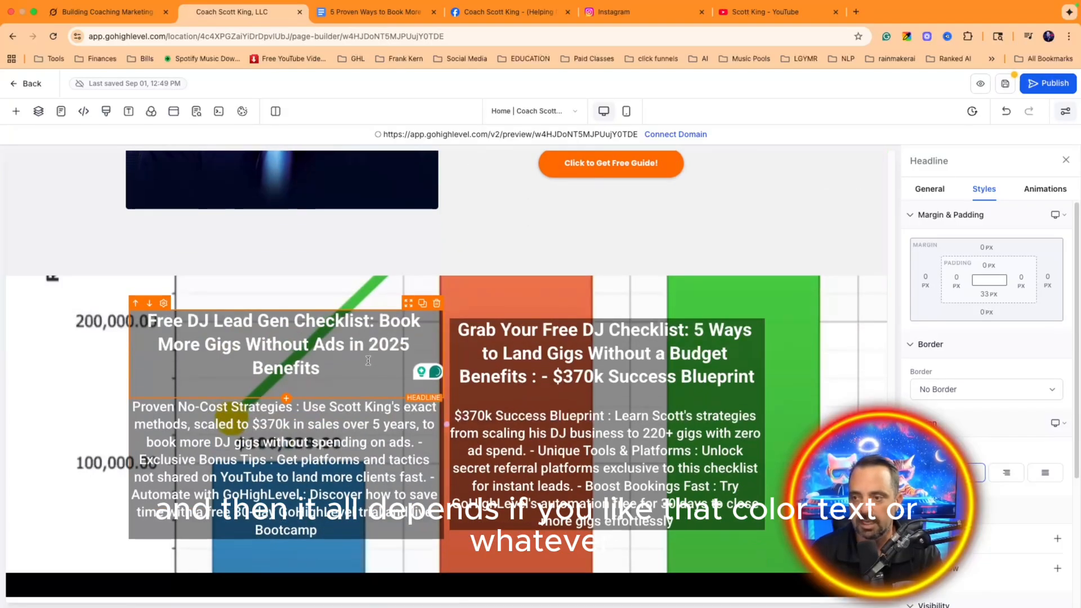
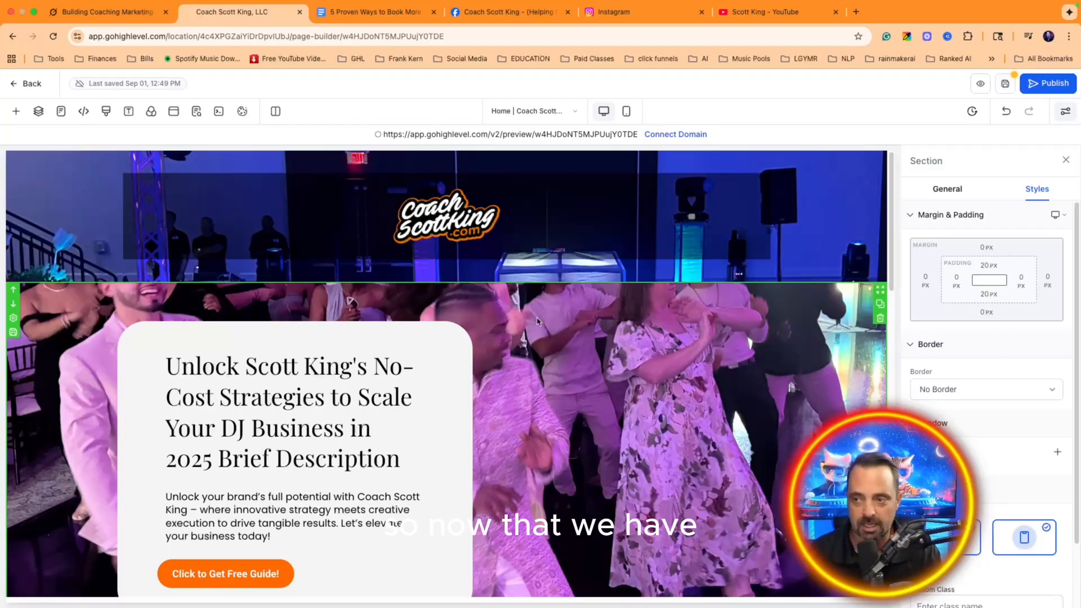
Step: Scroll through the landing page to review the hero, Discover section and checklist cards
scroll(538, 321, down, 15)
scroll(599, 323, up, 5)
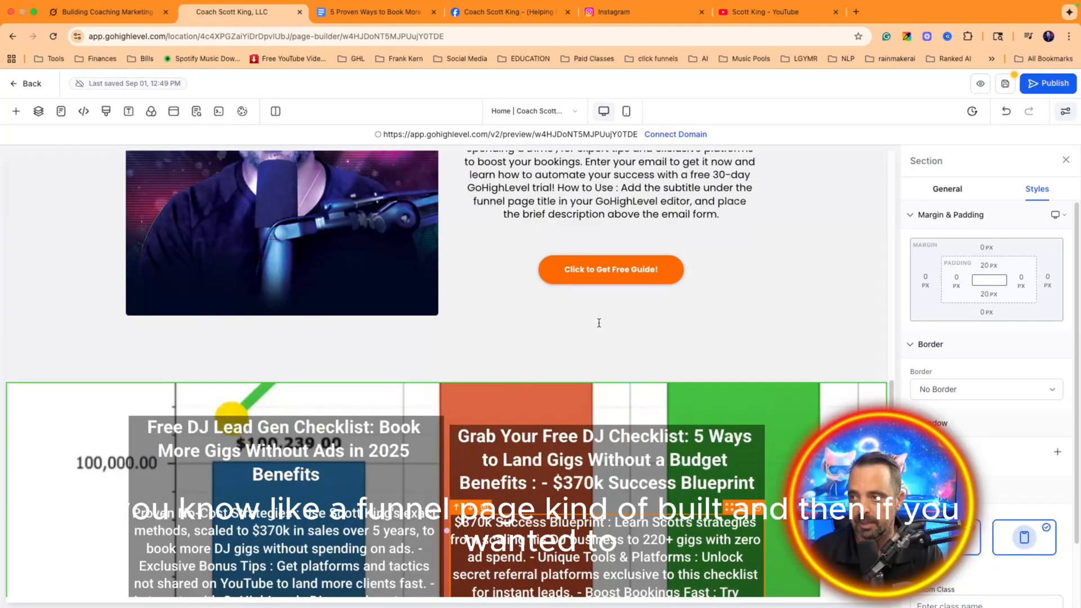
scroll(600, 323, down, 3)
scroll(531, 467, up, 5)
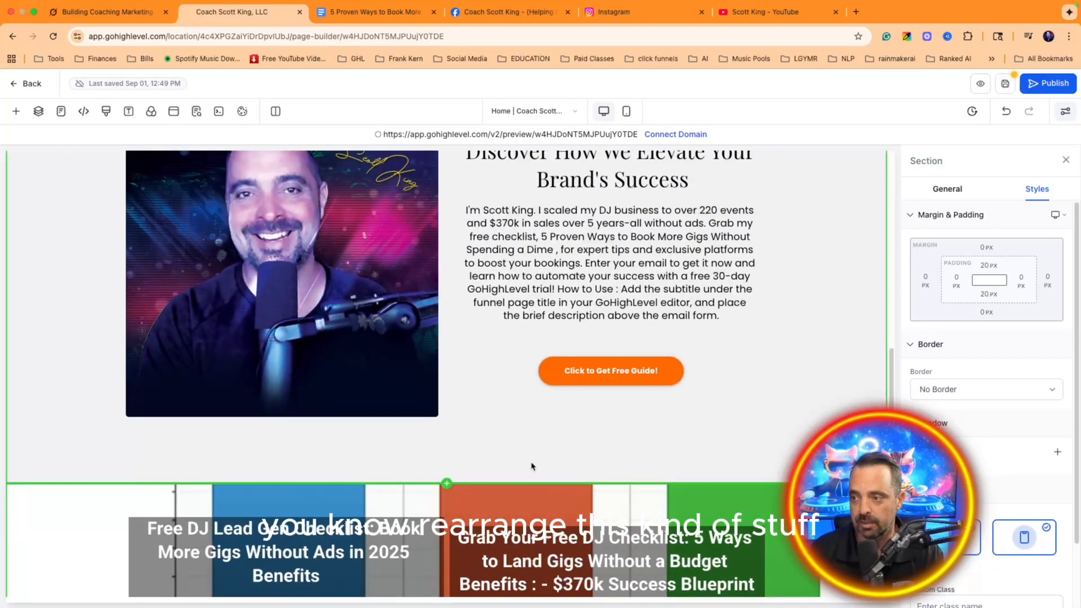
scroll(532, 467, down, 3)
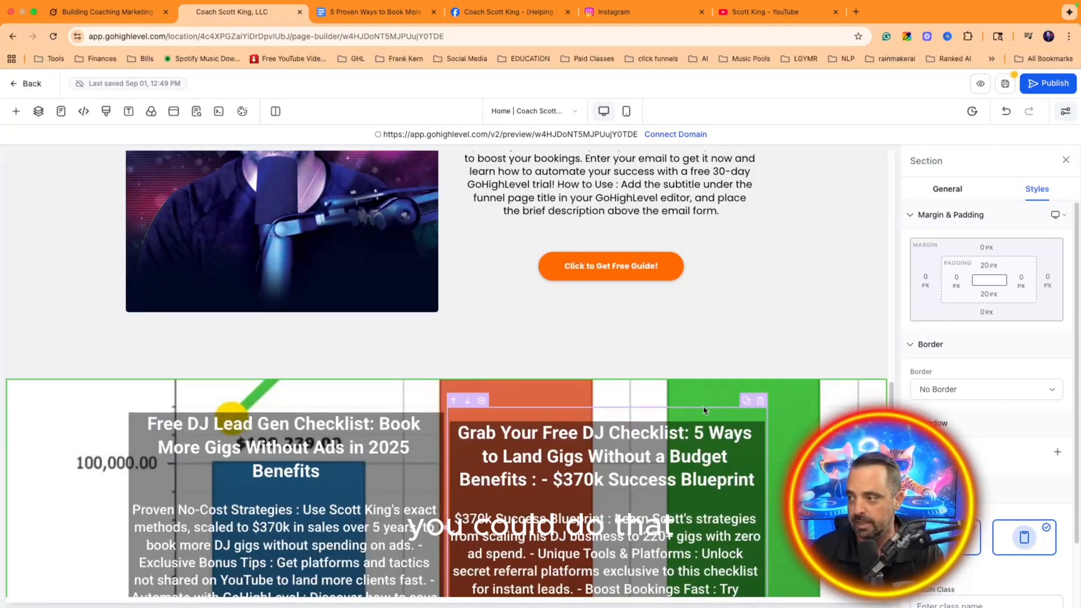
scroll(704, 410, down, 8)
scroll(704, 410, up, 5)
scroll(699, 411, up, 6)
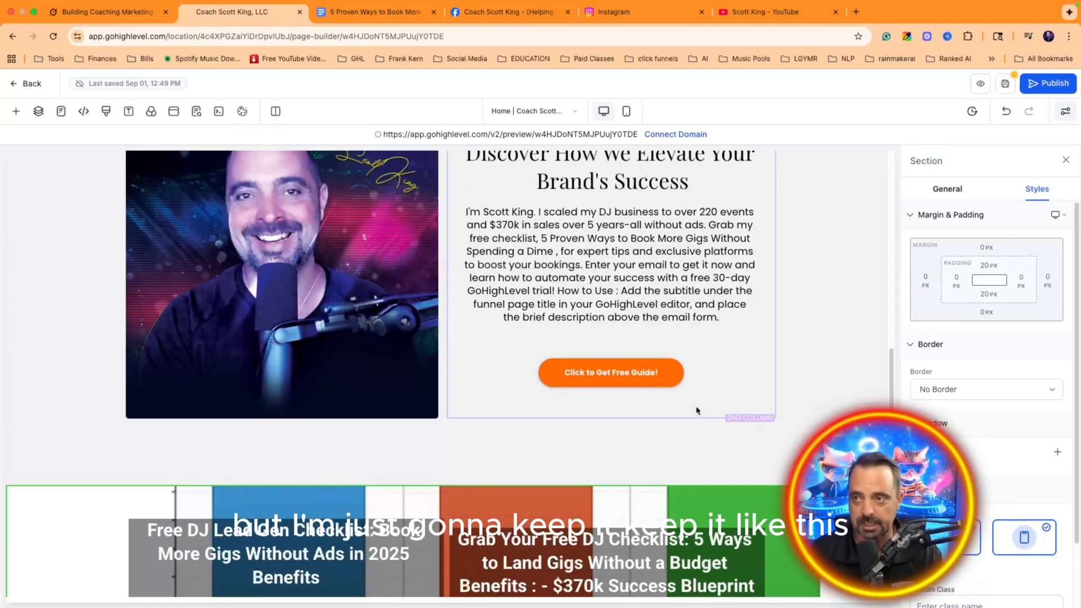
scroll(696, 410, up, 3)
scroll(687, 400, down, 6)
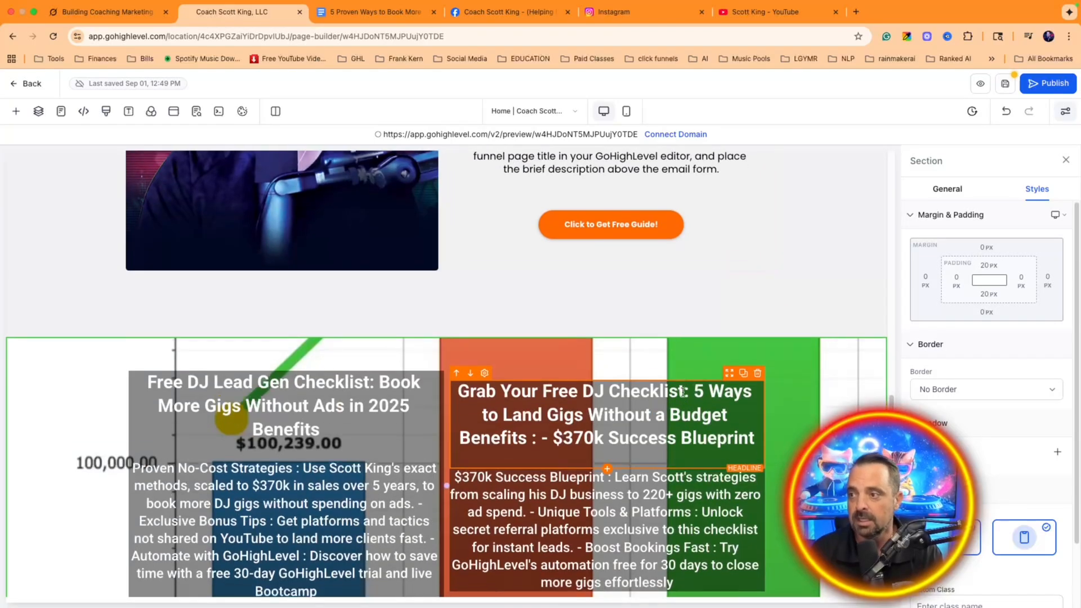
scroll(683, 392, up, 10)
scroll(568, 397, down, 12)
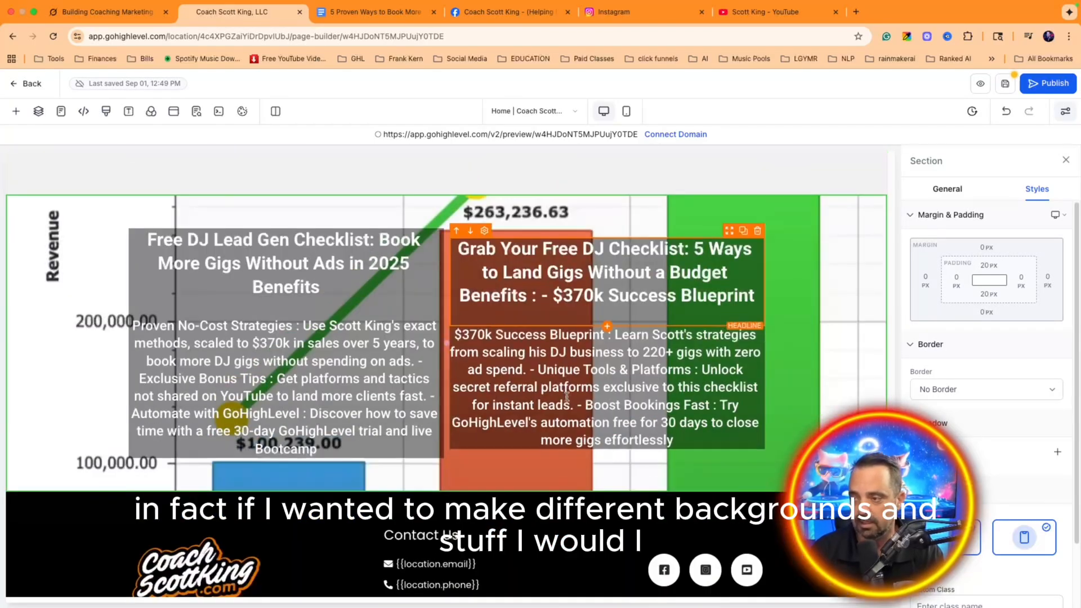
scroll(567, 397, down, 2)
scroll(570, 371, up, 12)
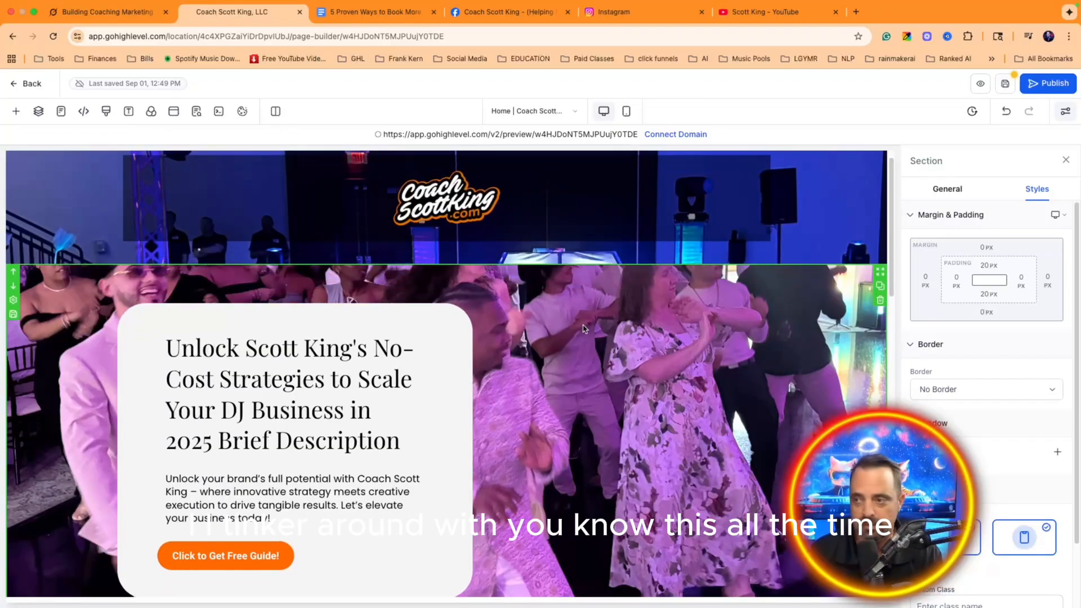
scroll(583, 326, down, 5)
scroll(583, 329, down, 8)
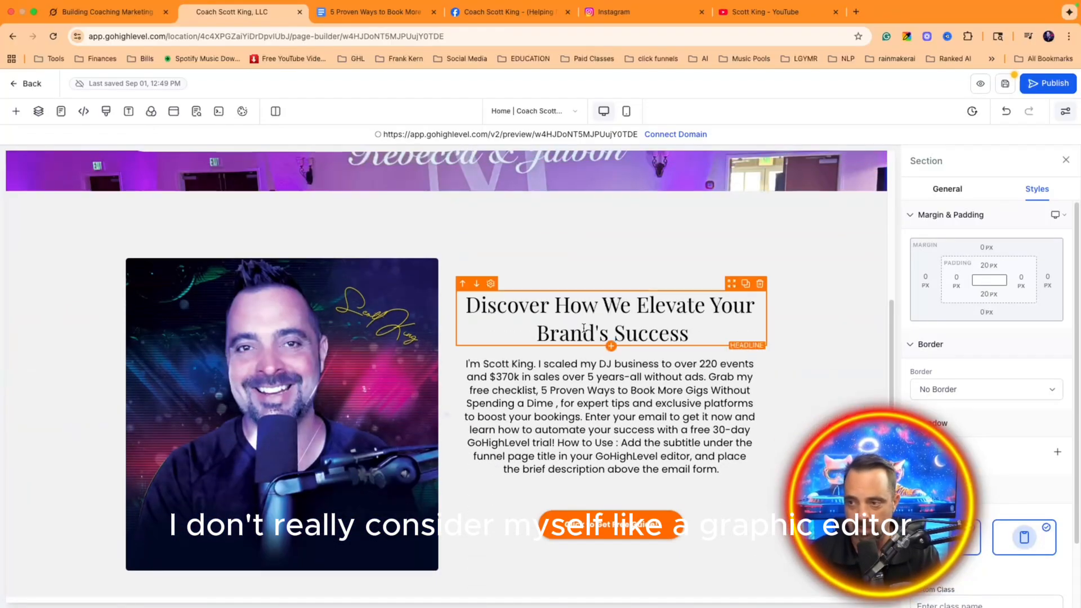
scroll(580, 332, up, 6)
scroll(579, 336, down, 5)
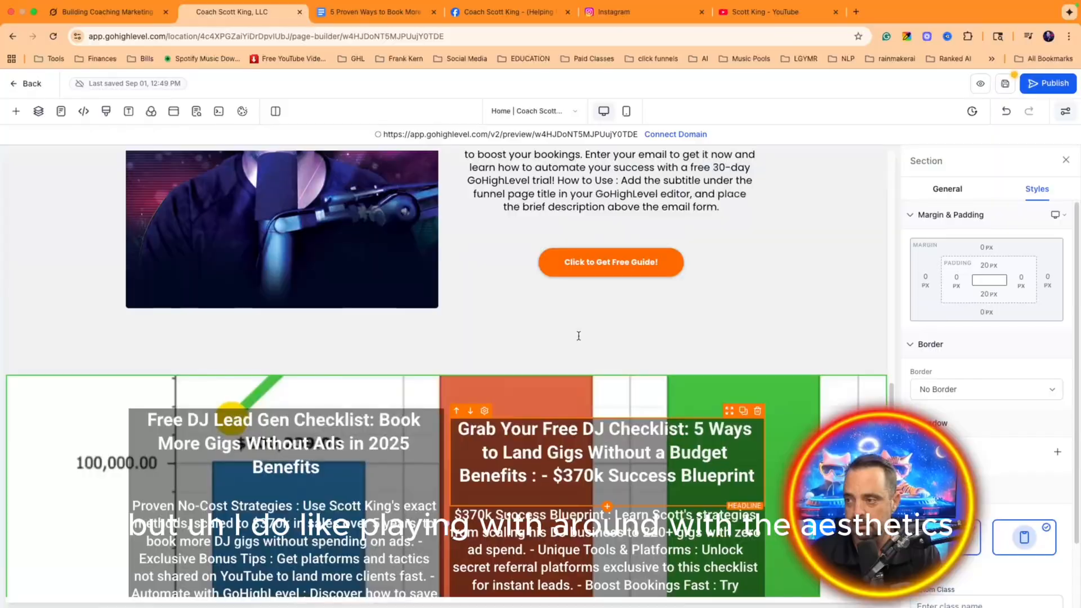
scroll(541, 355, up, 2)
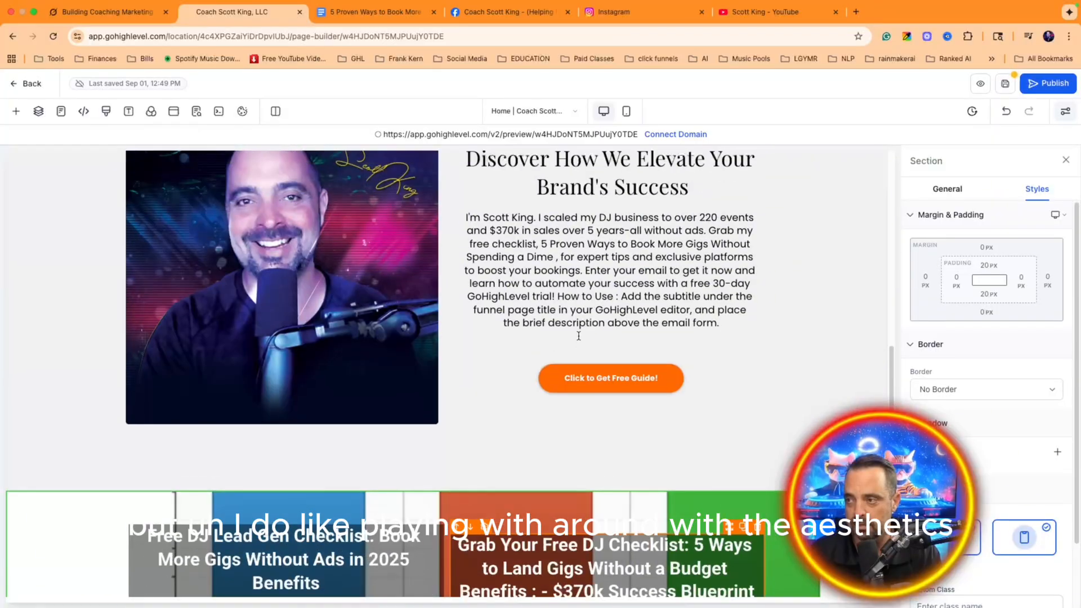
Step: Review the styles of the Discover and hero 'Click to Get Free Guide!' buttons
click(614, 382)
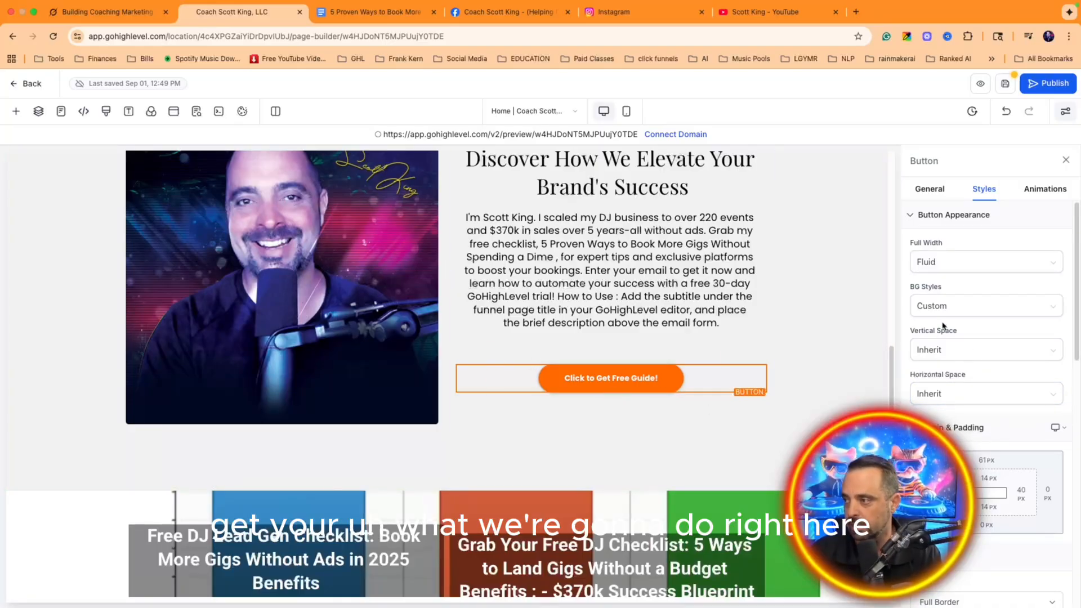
scroll(995, 337, down, 3)
scroll(995, 337, up, 3)
scroll(671, 356, up, 10)
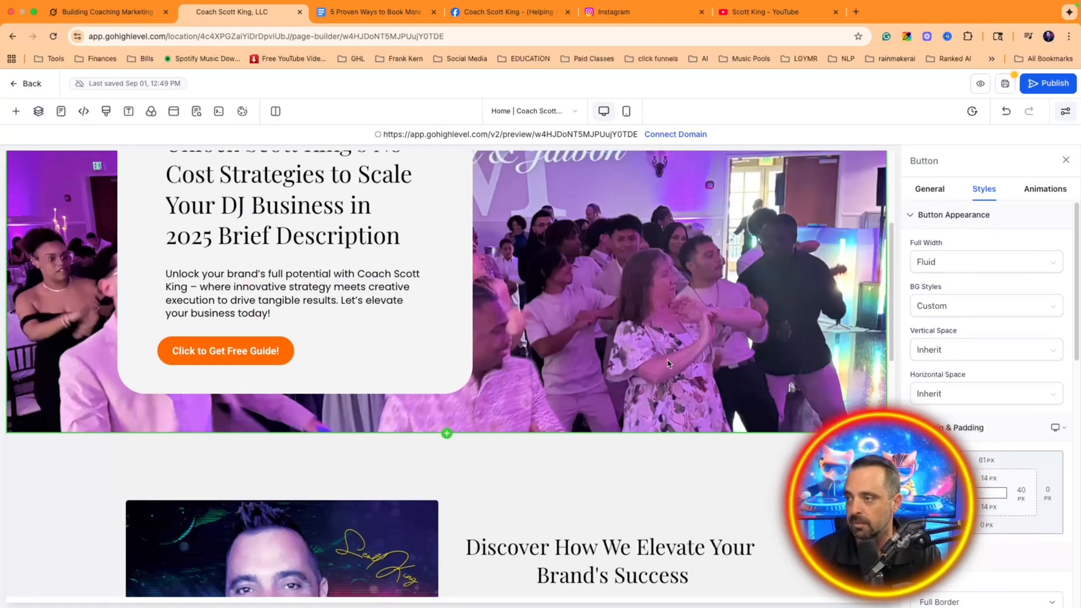
scroll(670, 355, down, 5)
click(285, 334)
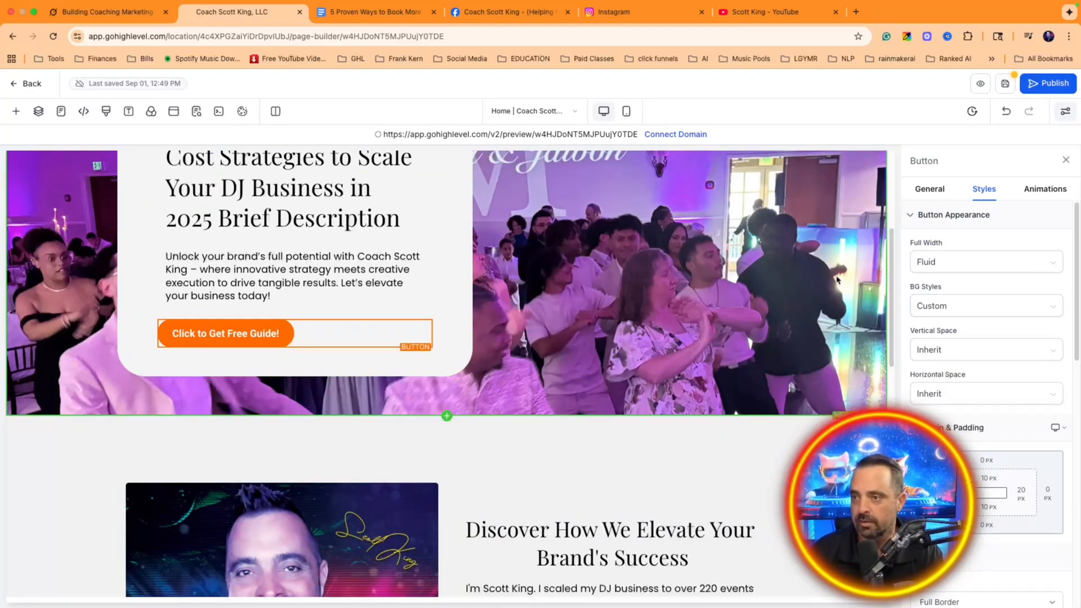
scroll(961, 286, down, 3)
scroll(697, 415, down, 1)
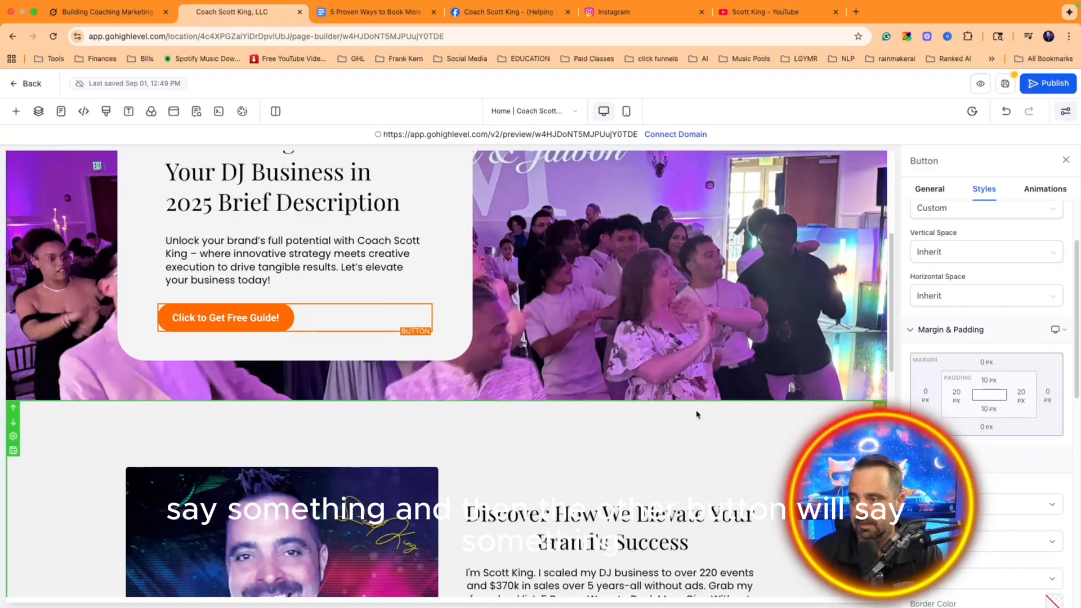
scroll(697, 415, down, 5)
scroll(419, 384, up, 5)
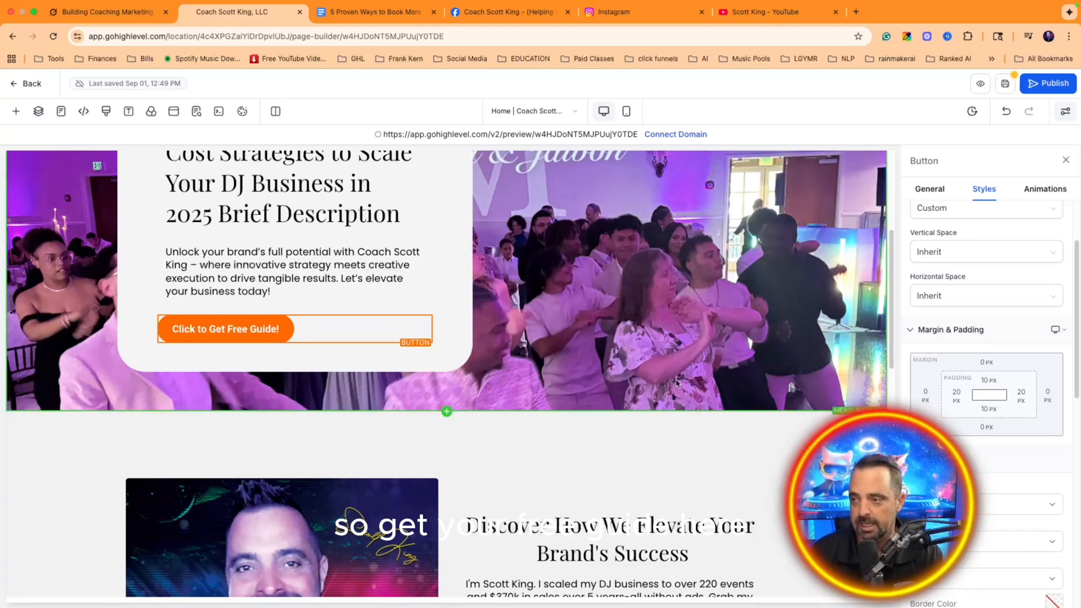
Step: Save the landing page and go back to the funnel's steps overview
scroll(956, 394, down, 2)
scroll(956, 394, down, 1)
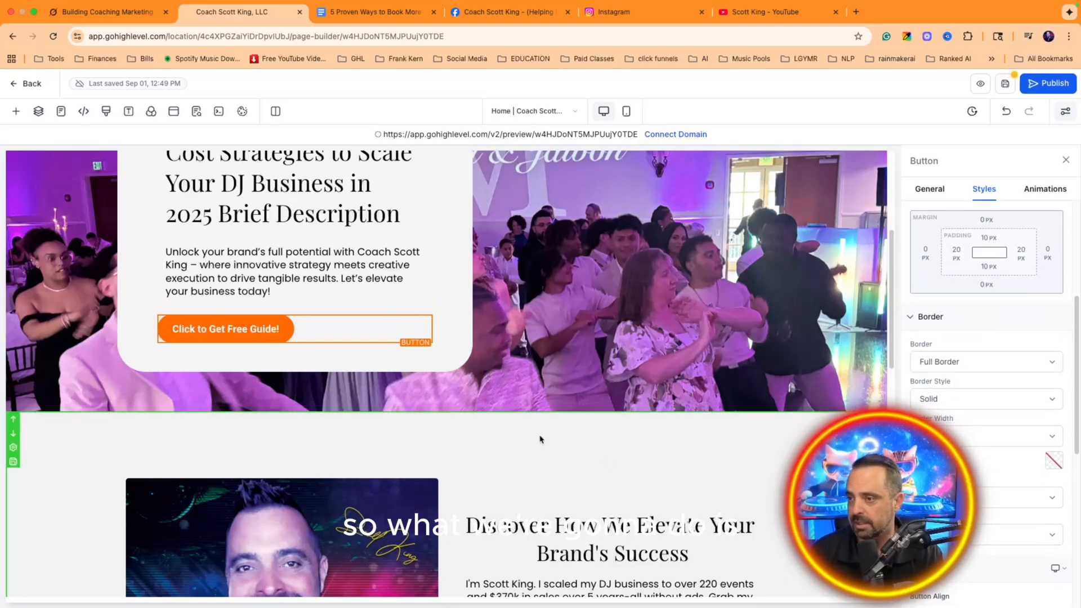
scroll(962, 355, up, 3)
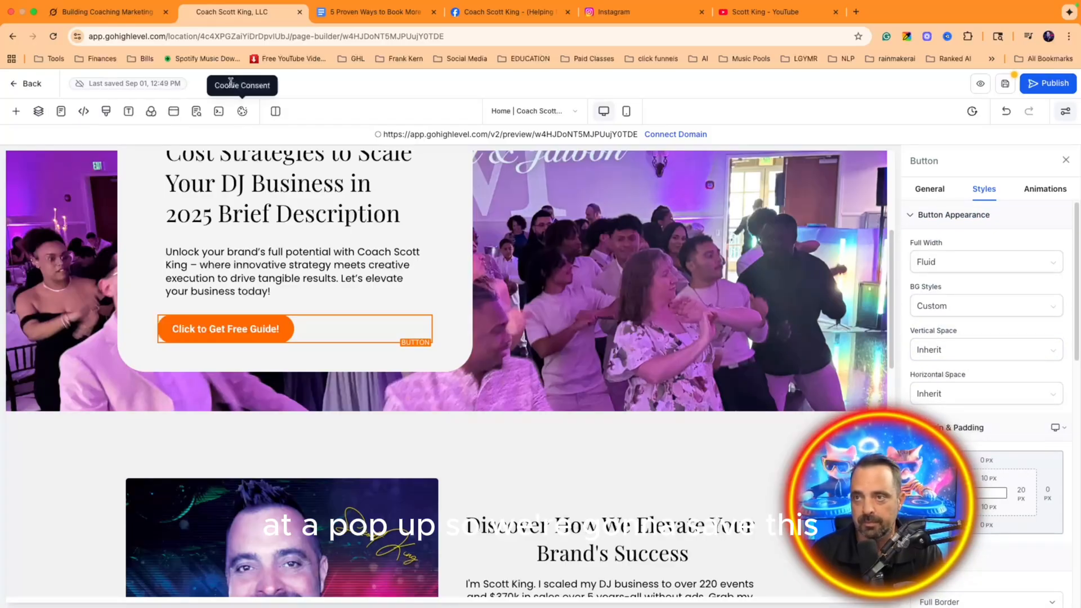
click(1005, 83)
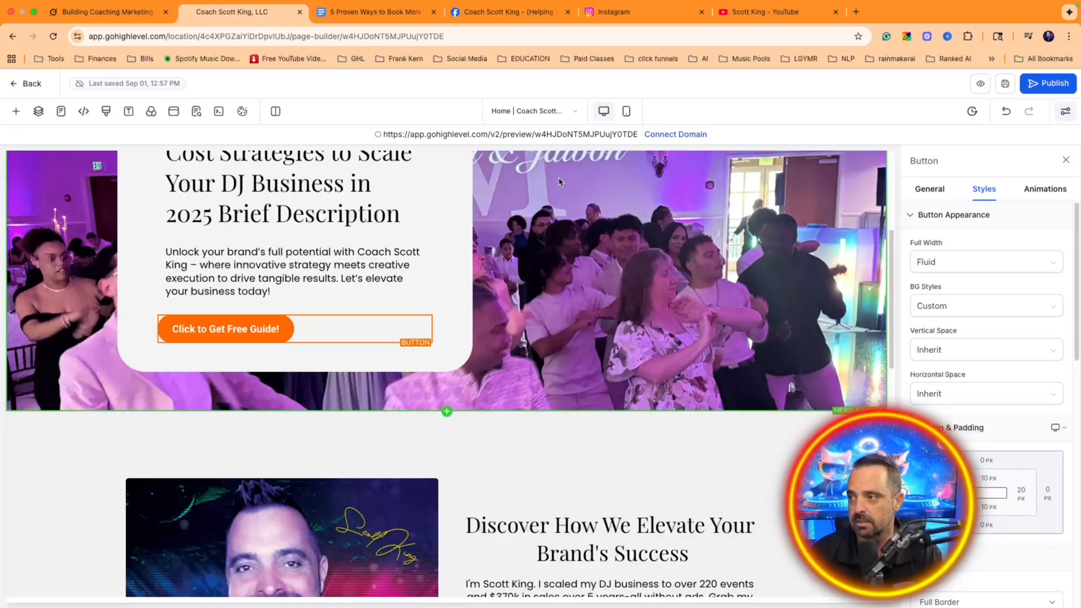
click(32, 84)
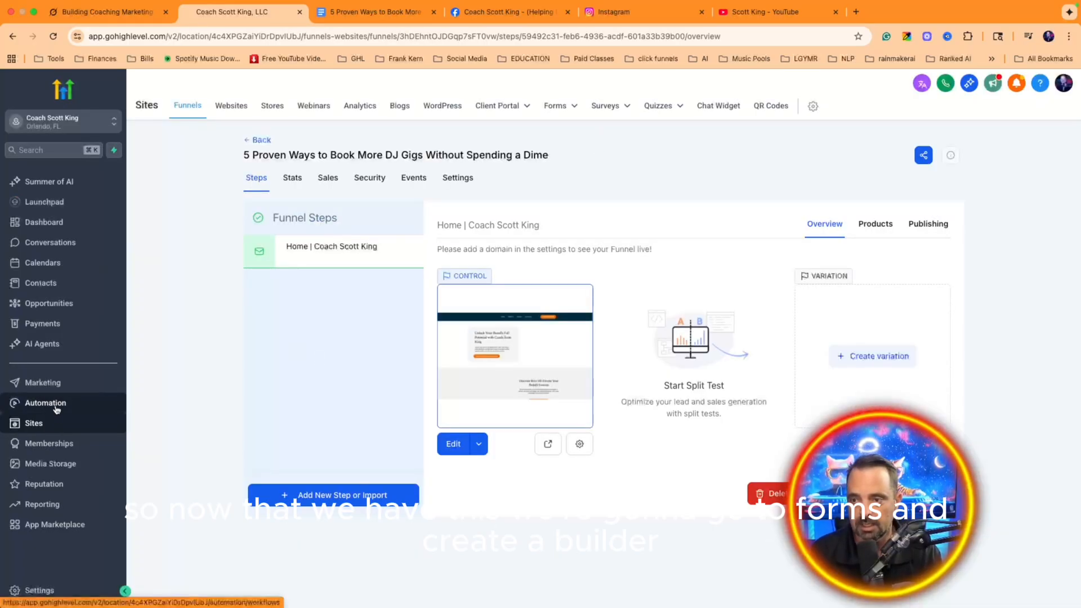
Step: Create a new blank form from scratch in the Forms builder, named Form 13
mouse_move(552, 107)
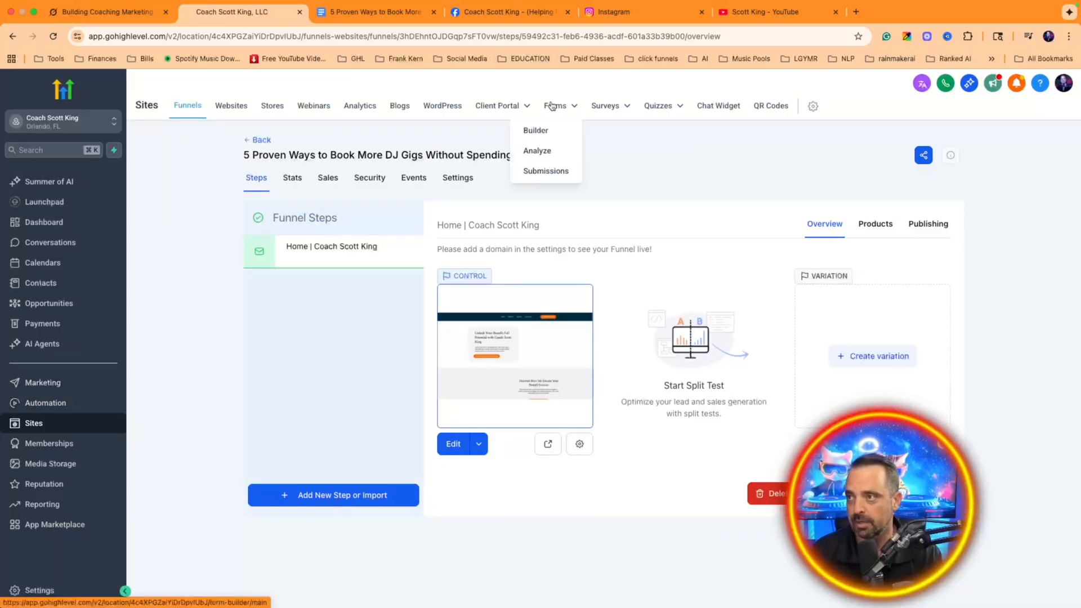
click(531, 136)
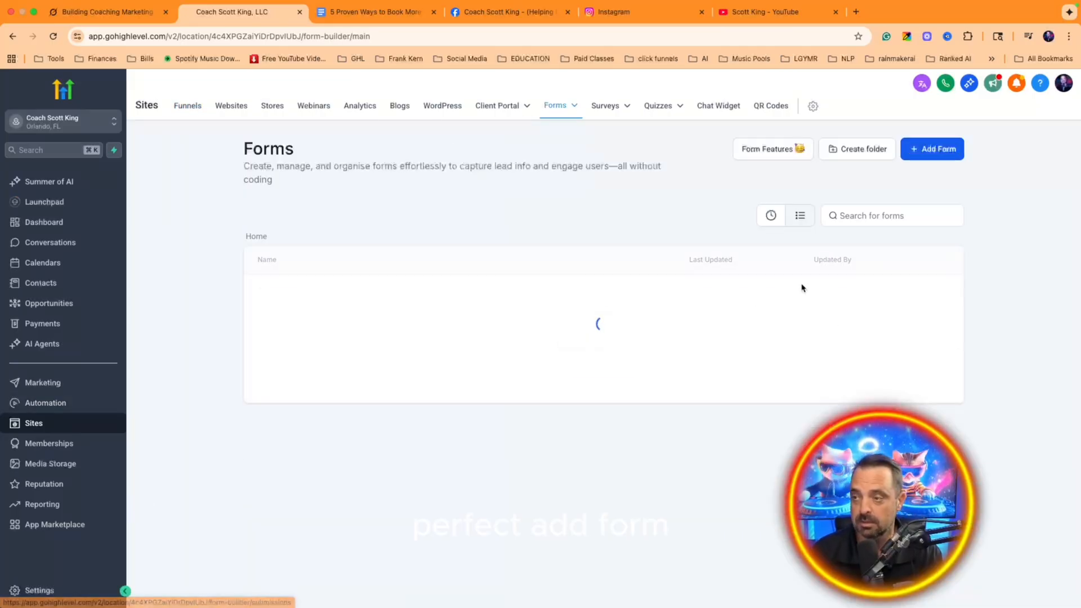
click(924, 156)
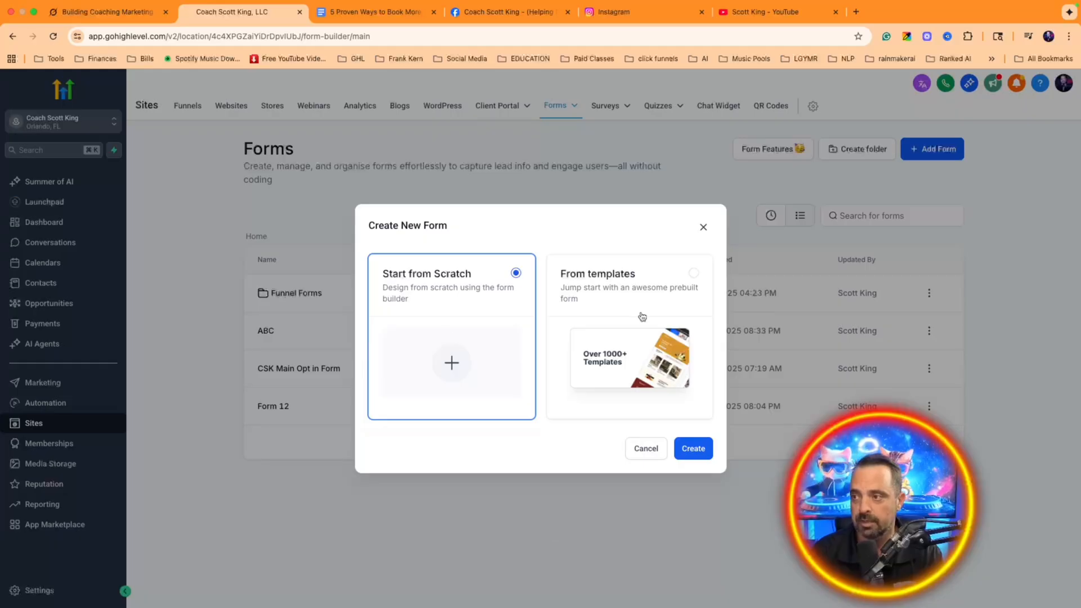
click(646, 347)
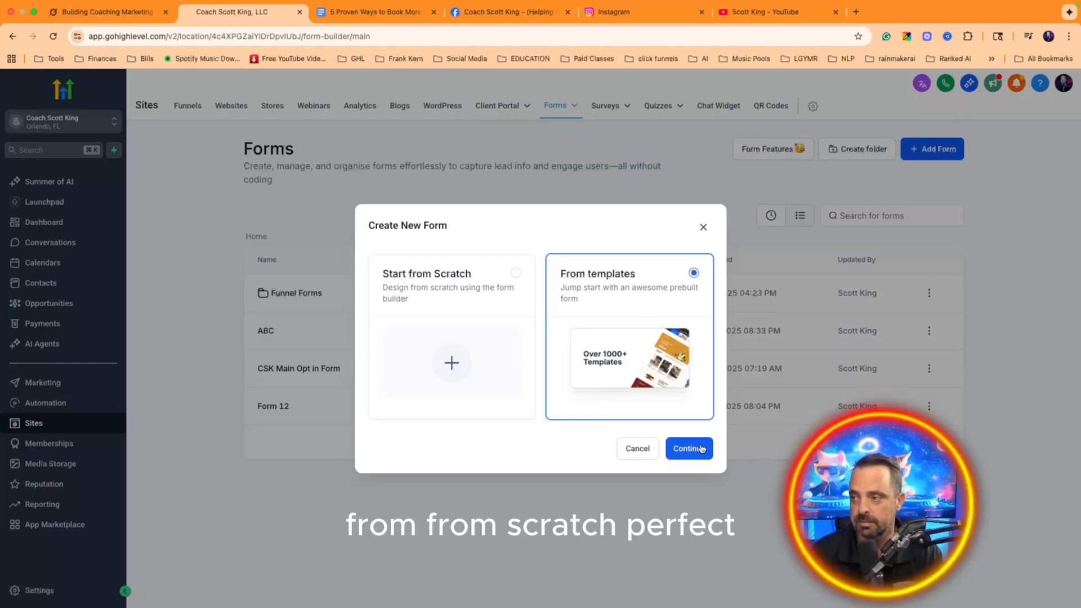
click(442, 327)
click(698, 448)
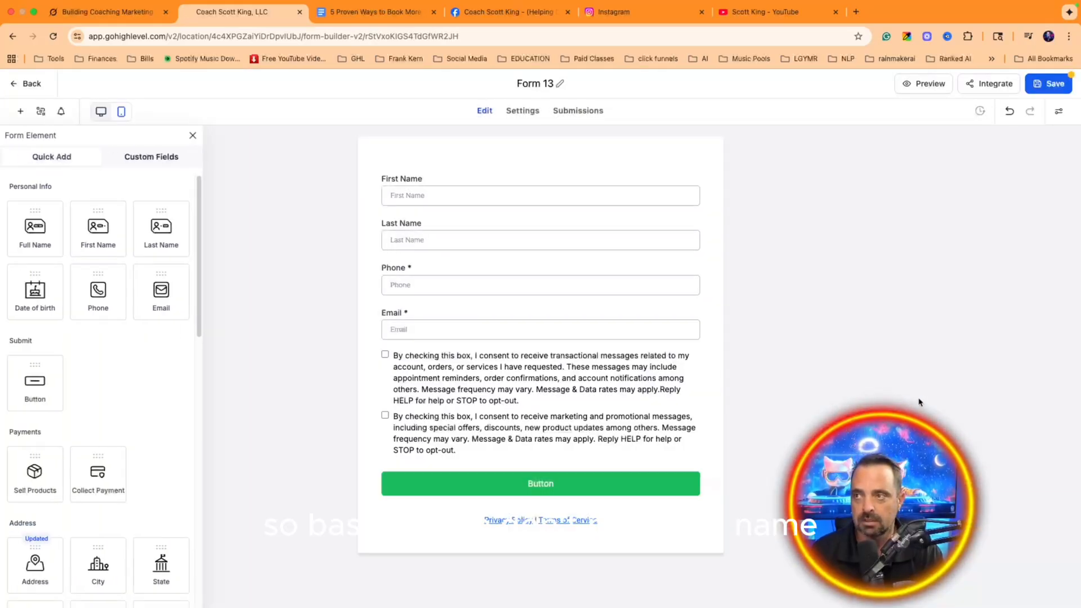
Step: Make First Name required and delete the Last Name field from the form
click(438, 198)
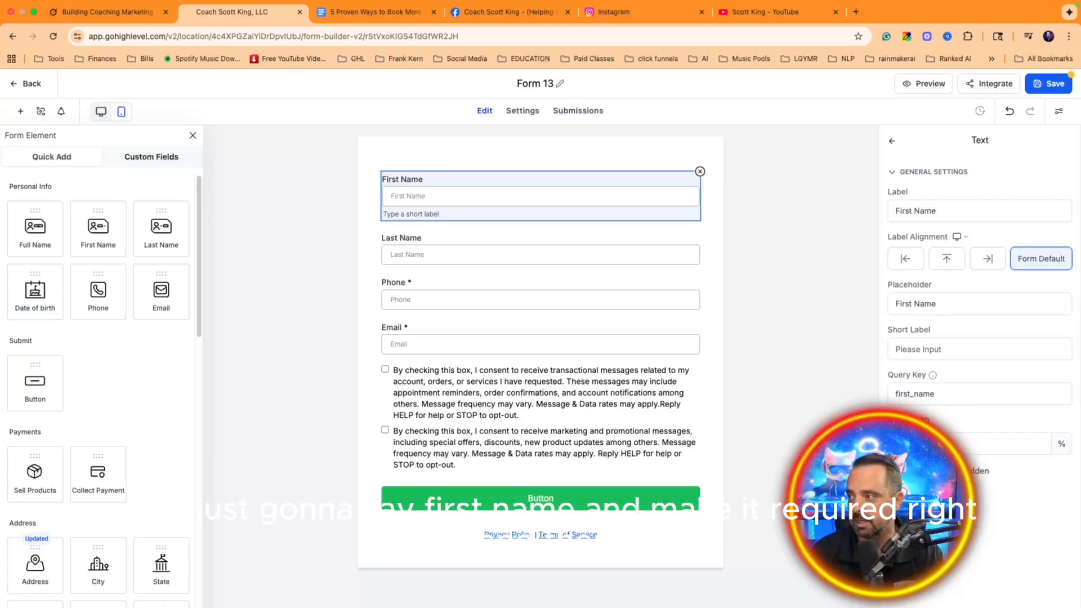
click(893, 471)
click(462, 250)
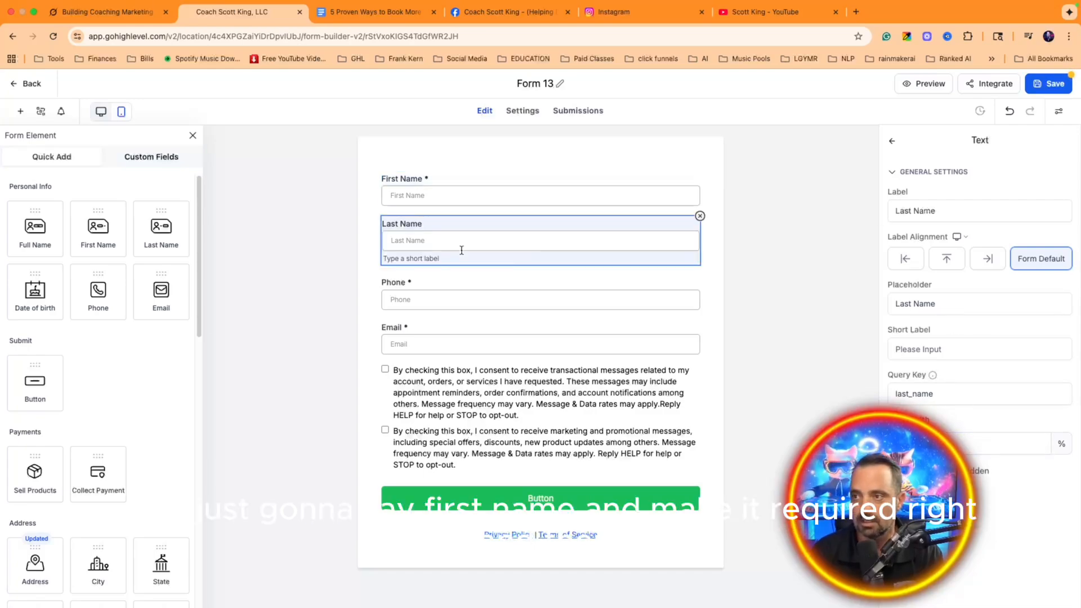
click(419, 186)
click(443, 242)
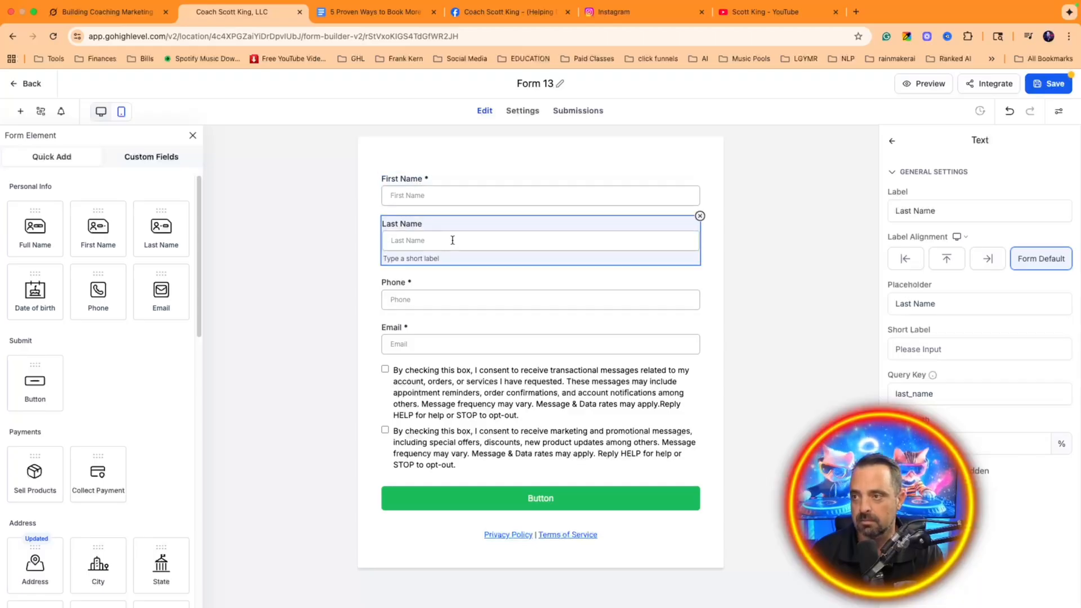
click(700, 217)
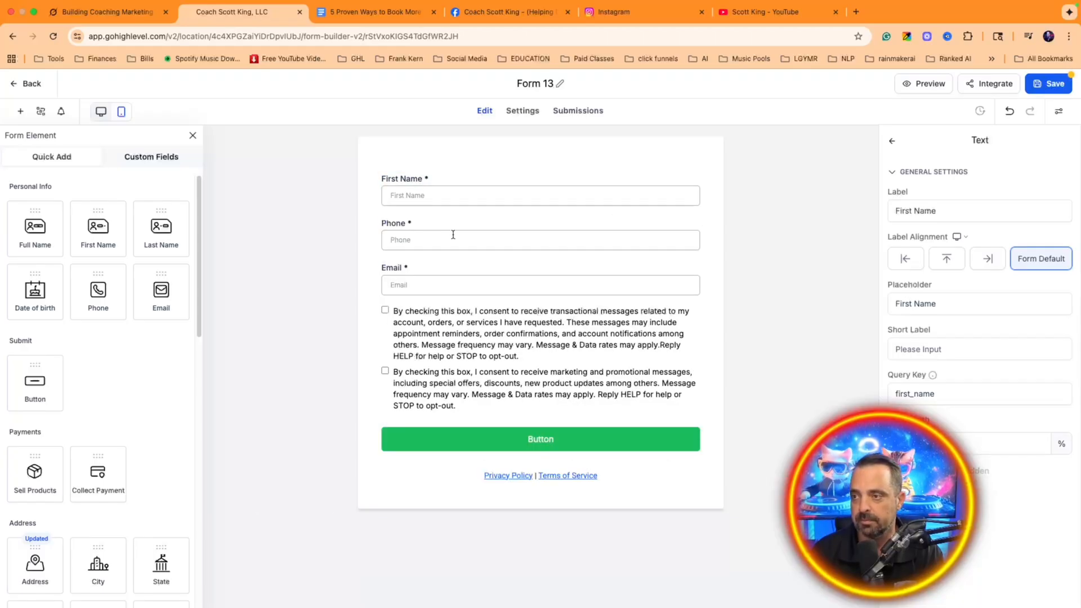
click(466, 237)
click(490, 280)
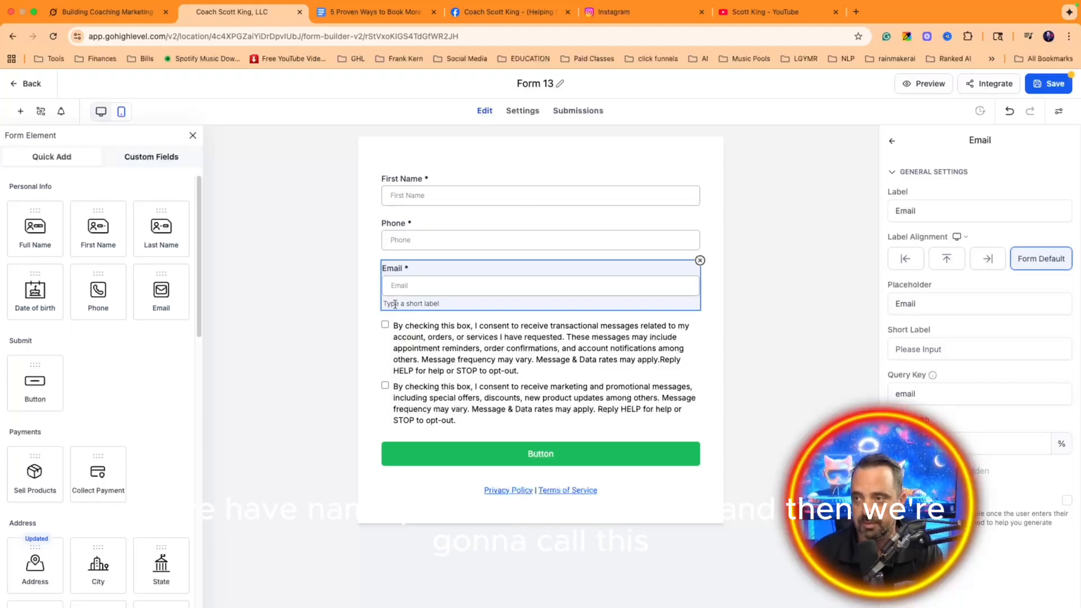
Step: Rename the form '5 Proven Free Ways to Get Gigs' and save it
click(529, 88)
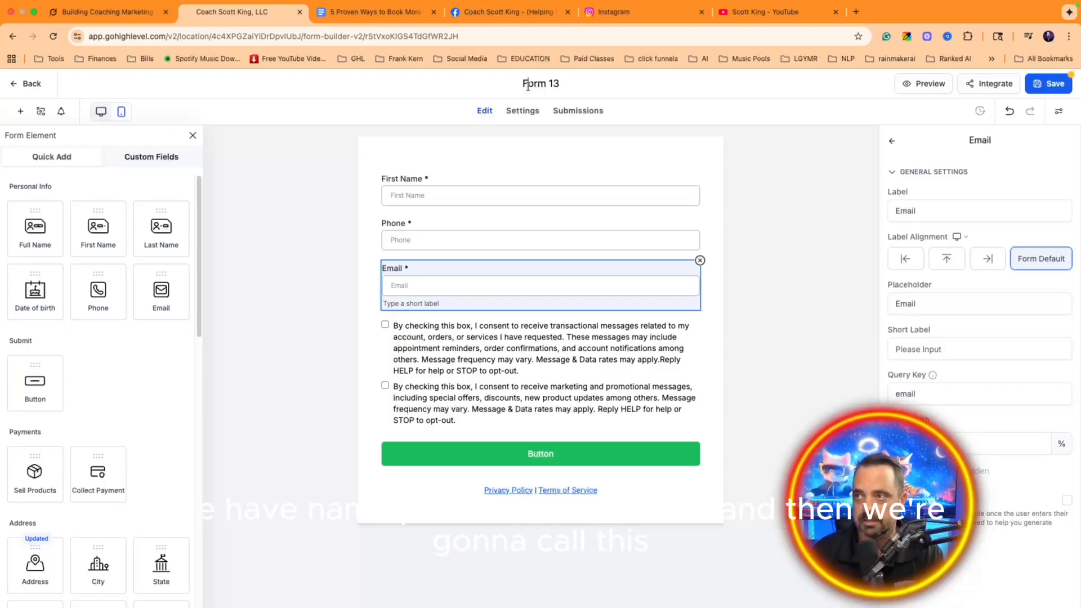
double_click(528, 86)
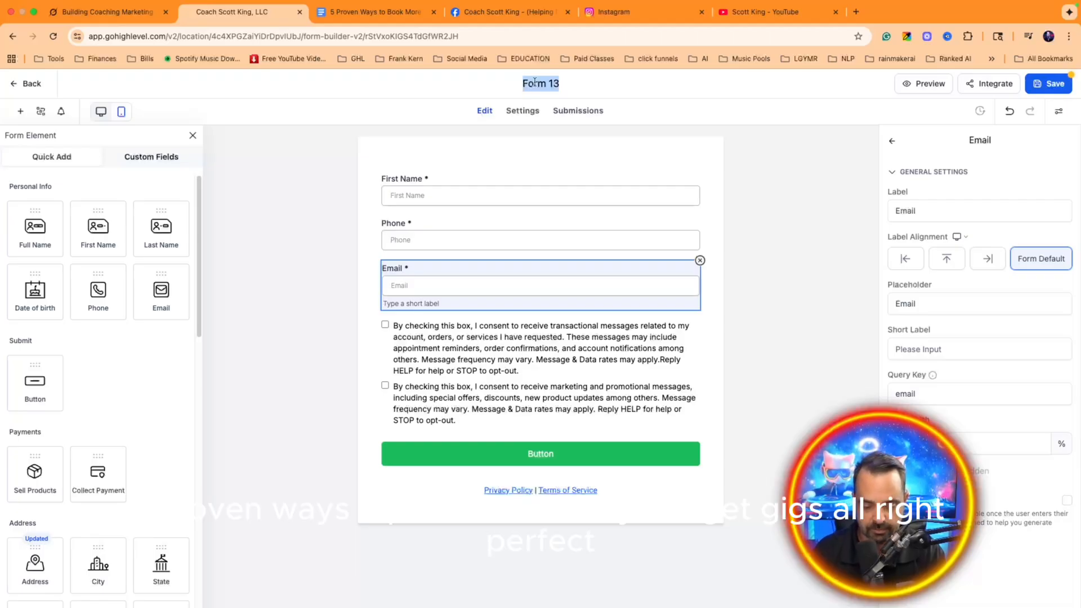
text(5 Proven Wa)
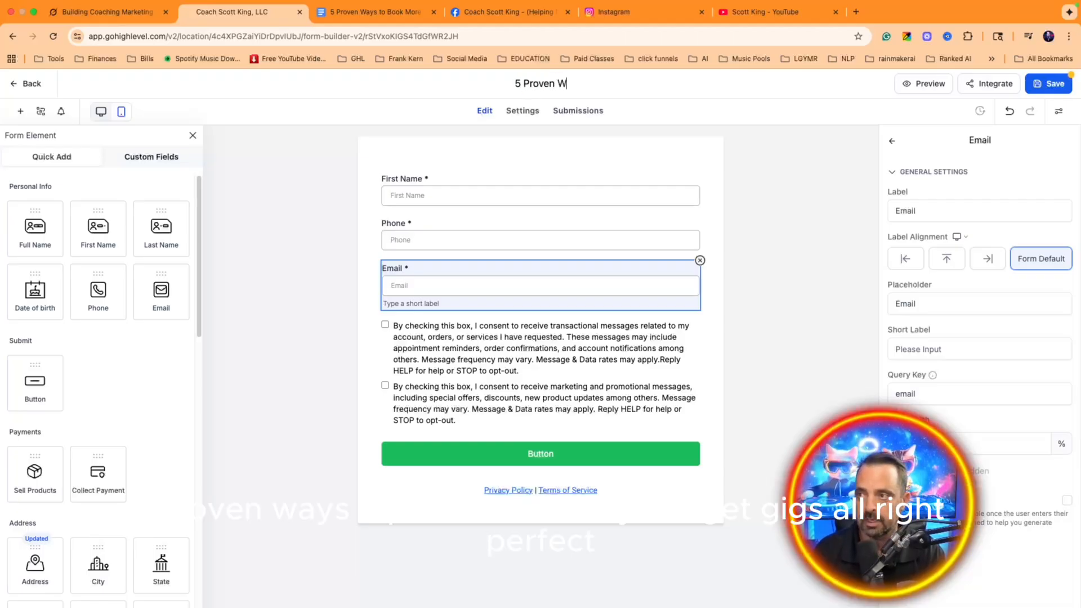
key(BackSpace)
key(BackSpace)
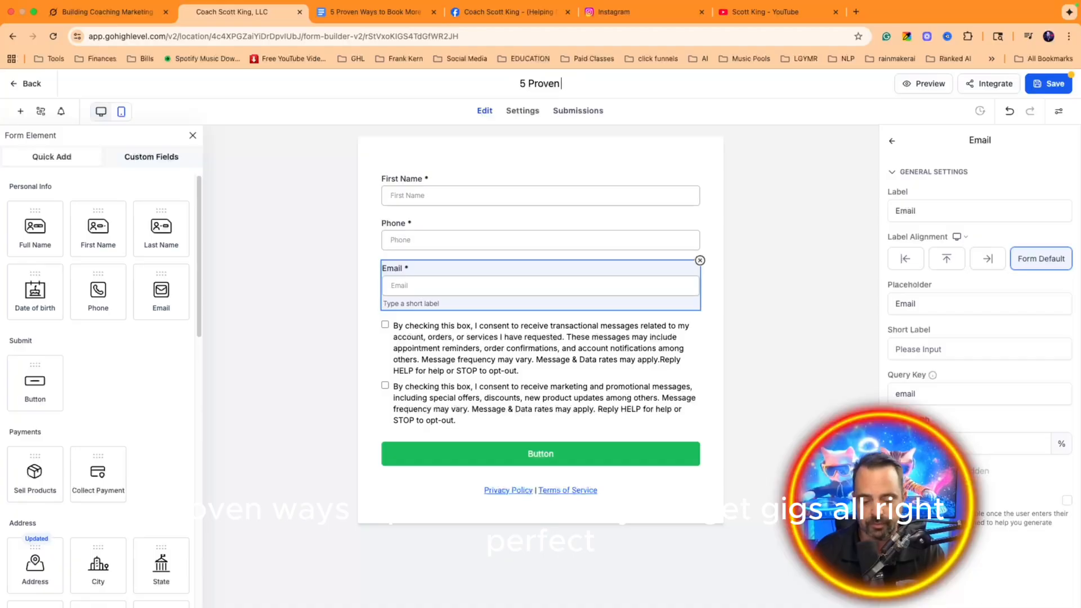
text(Free Ways to Get)
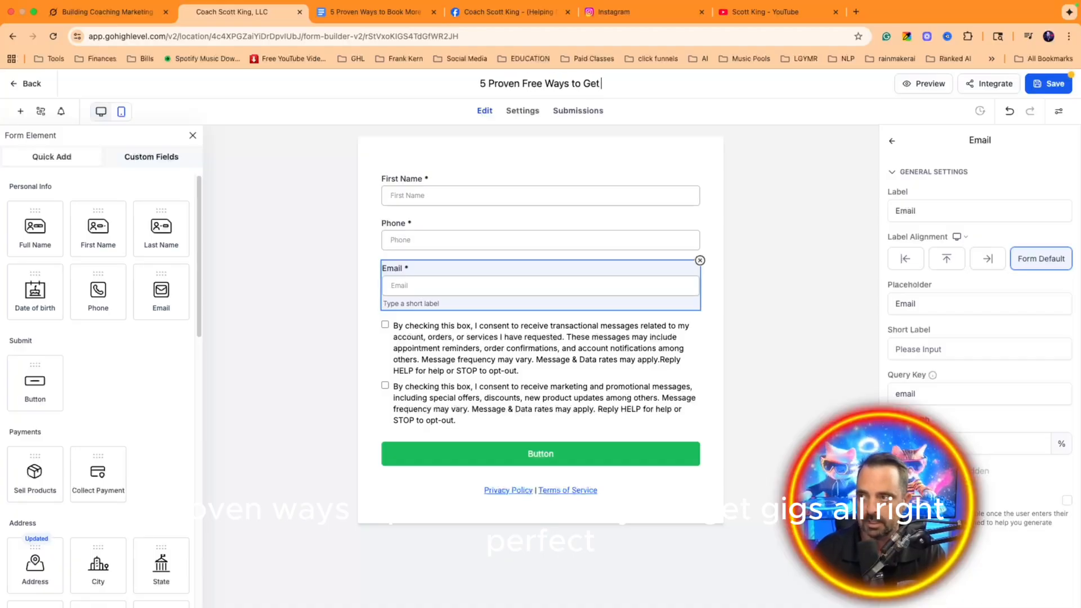
text( Gigs)
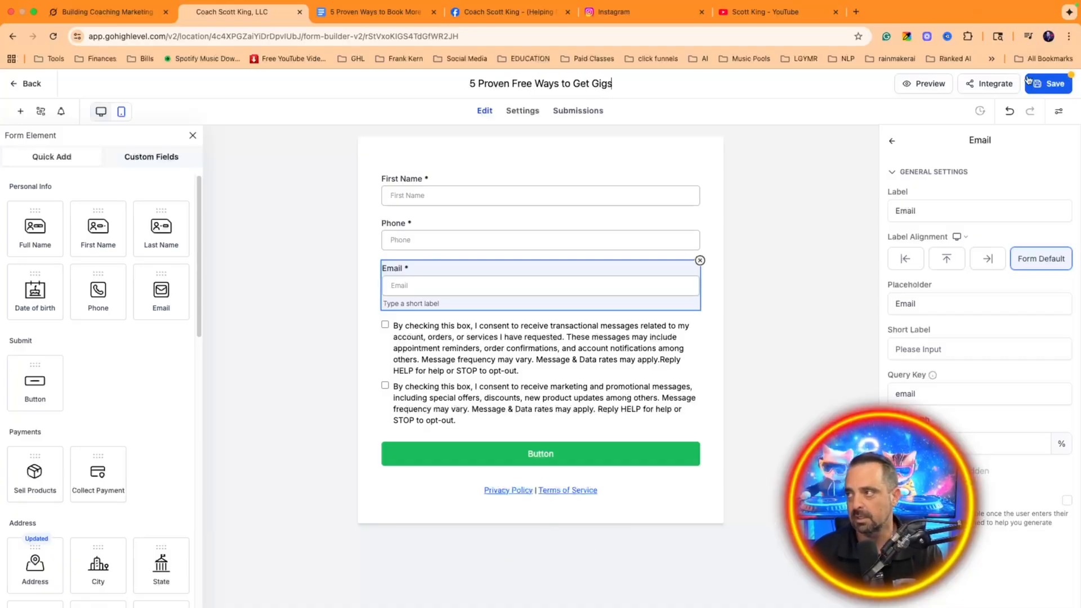
click(1049, 84)
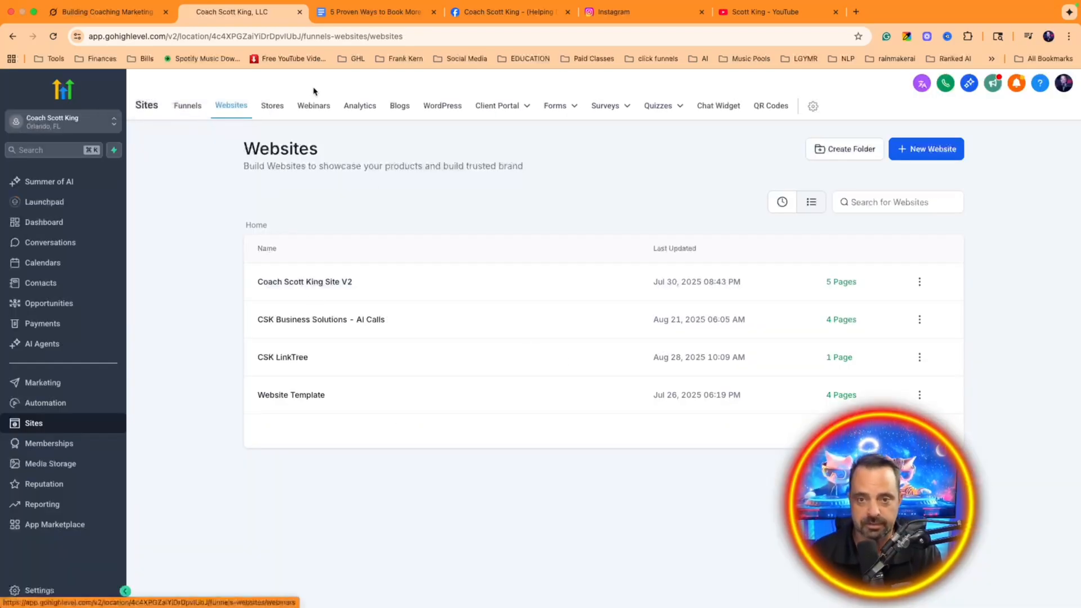
Step: Open the Home page of the '5 Proven Ways to Book More DJ Gigs' funnel in the builder
click(185, 113)
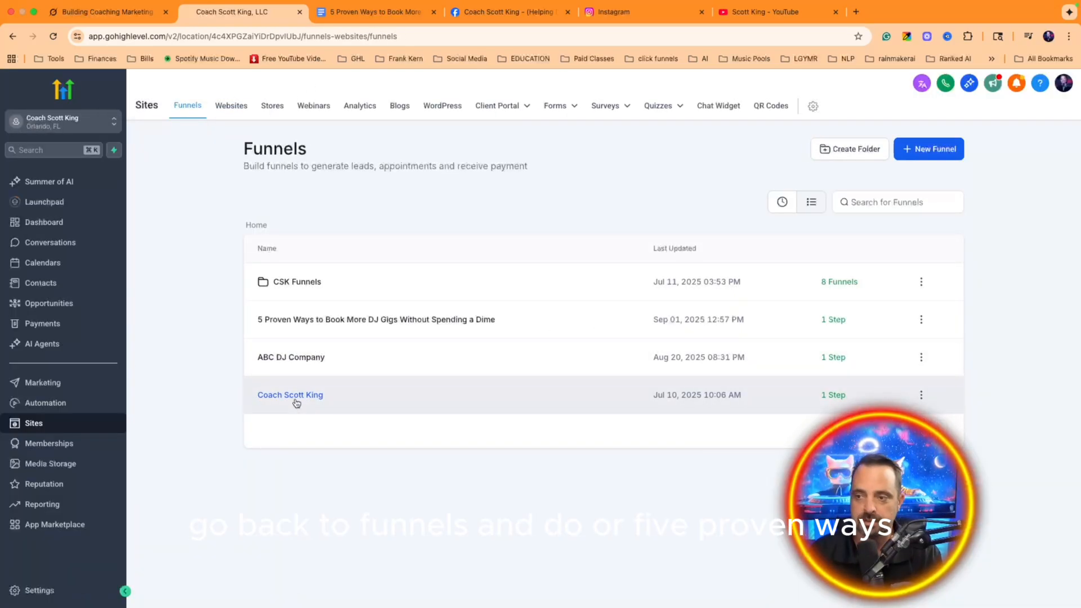
click(307, 319)
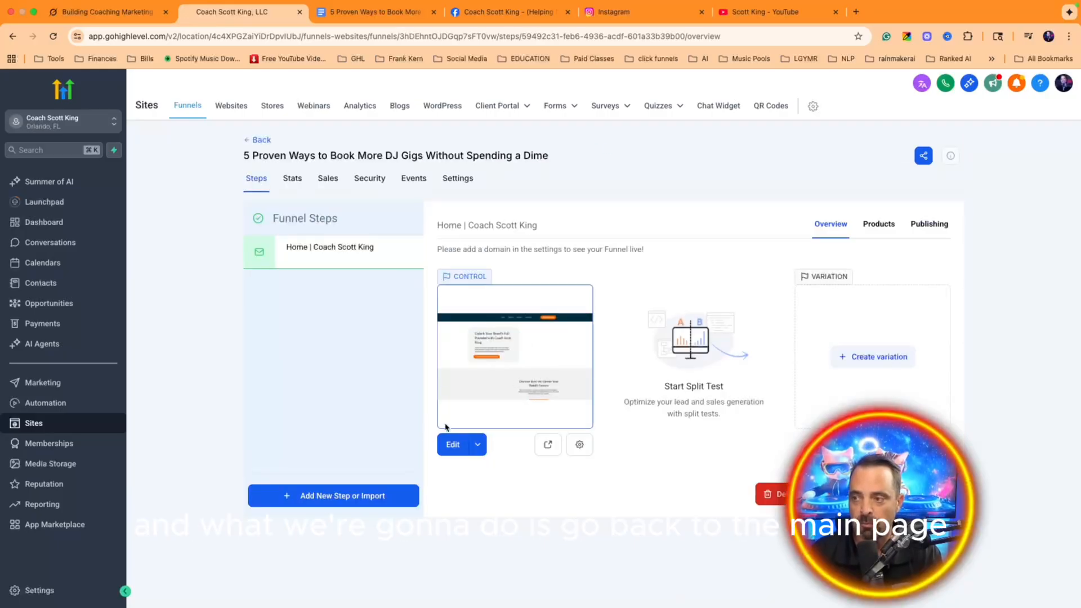
click(450, 454)
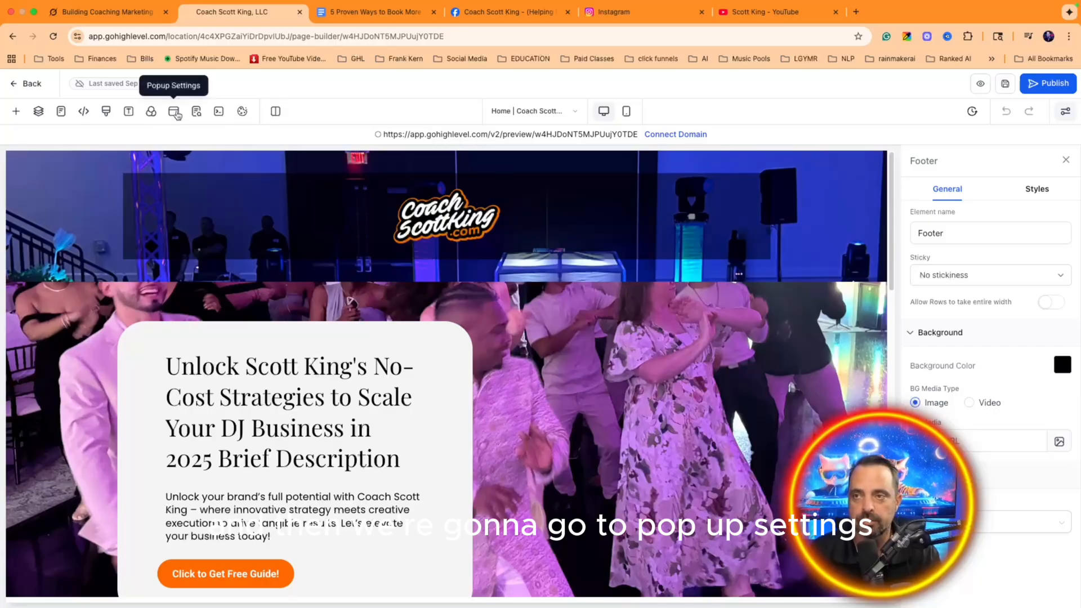
Step: Create a new exit popup and add a one-column row to it
click(175, 113)
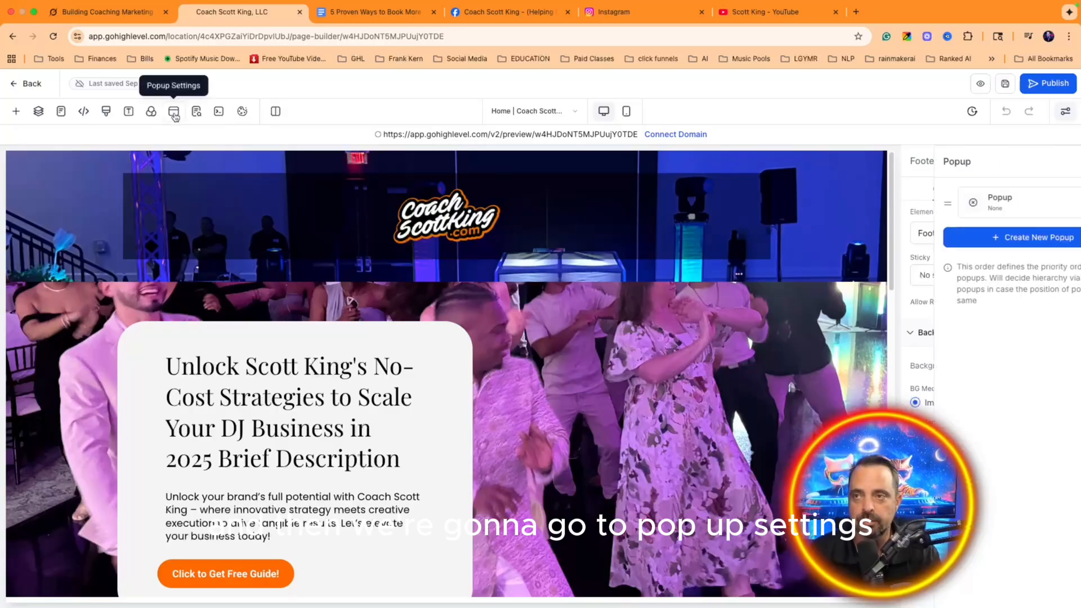
click(959, 238)
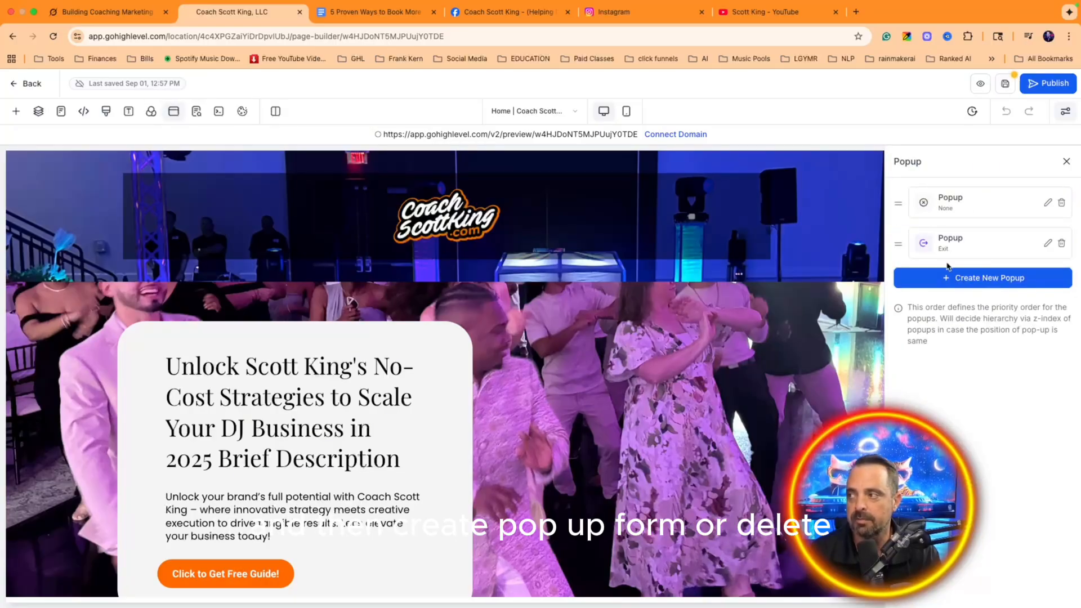
click(1047, 243)
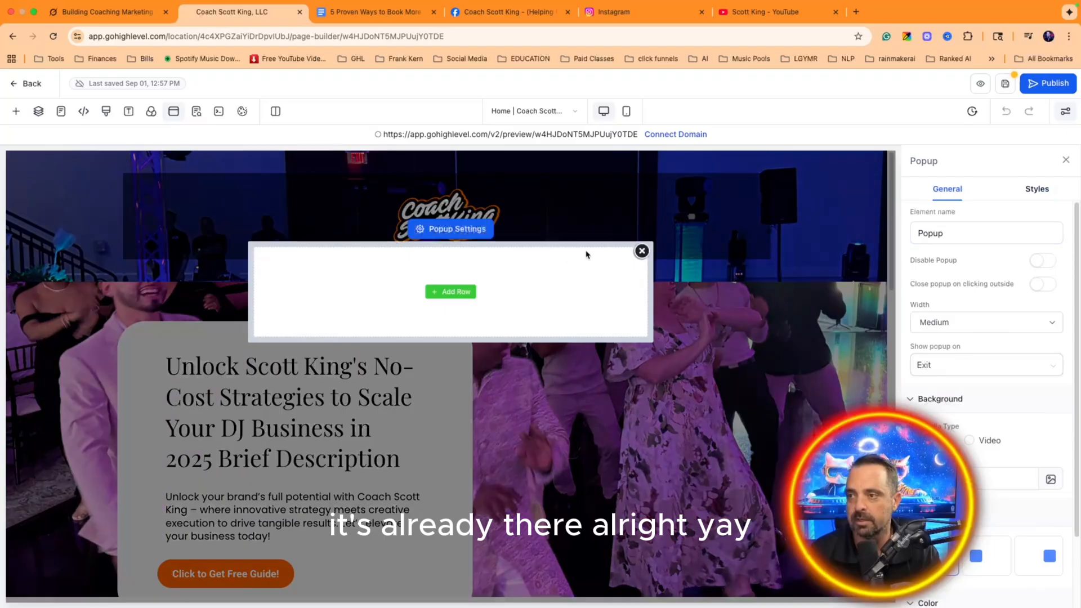
click(459, 292)
drag(162, 228, 430, 312)
Step: Add a Form element to the popup linked to the '5 Proven Free Ways to Get Gigs' form
click(429, 303)
click(147, 197)
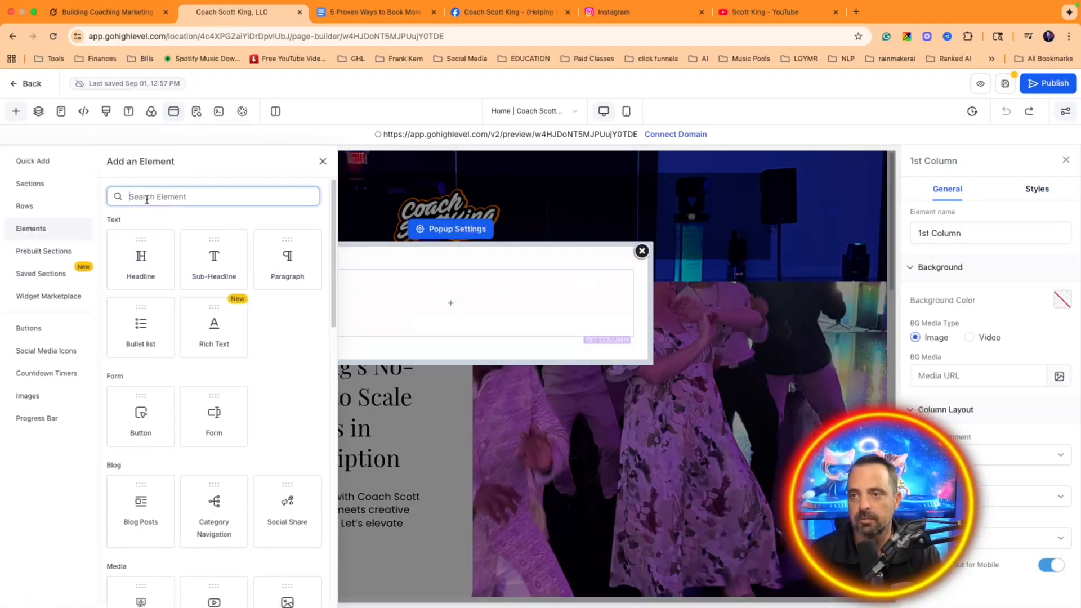
text(fo)
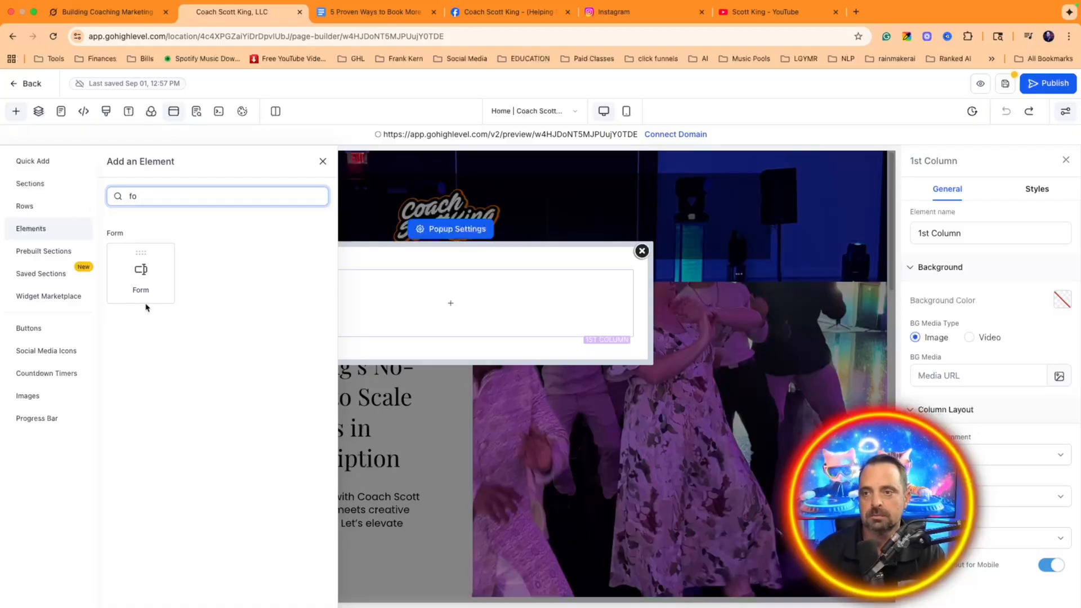
drag(145, 307, 445, 300)
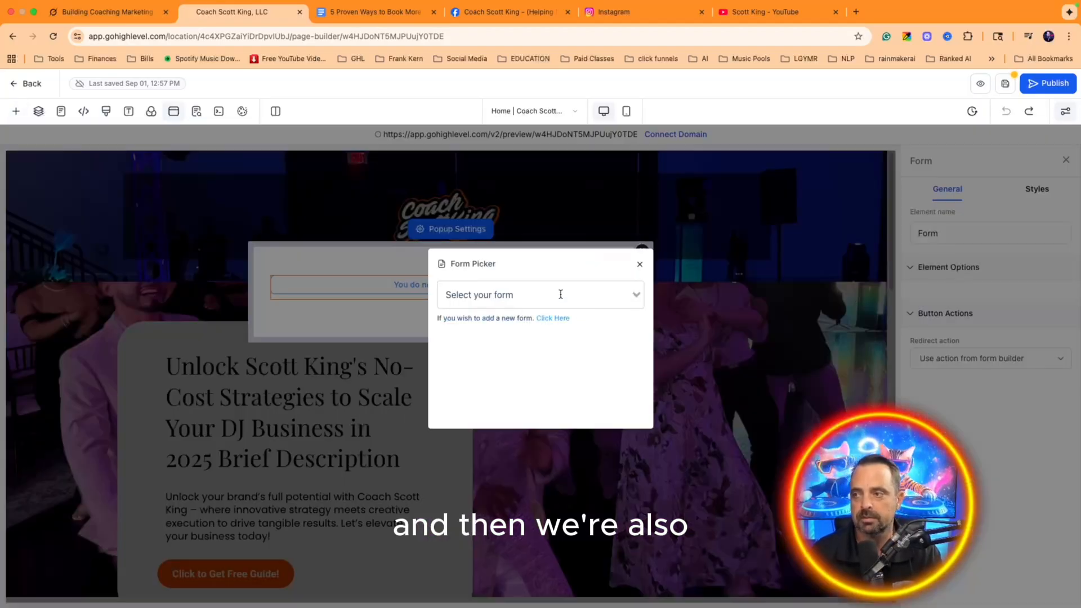
click(560, 294)
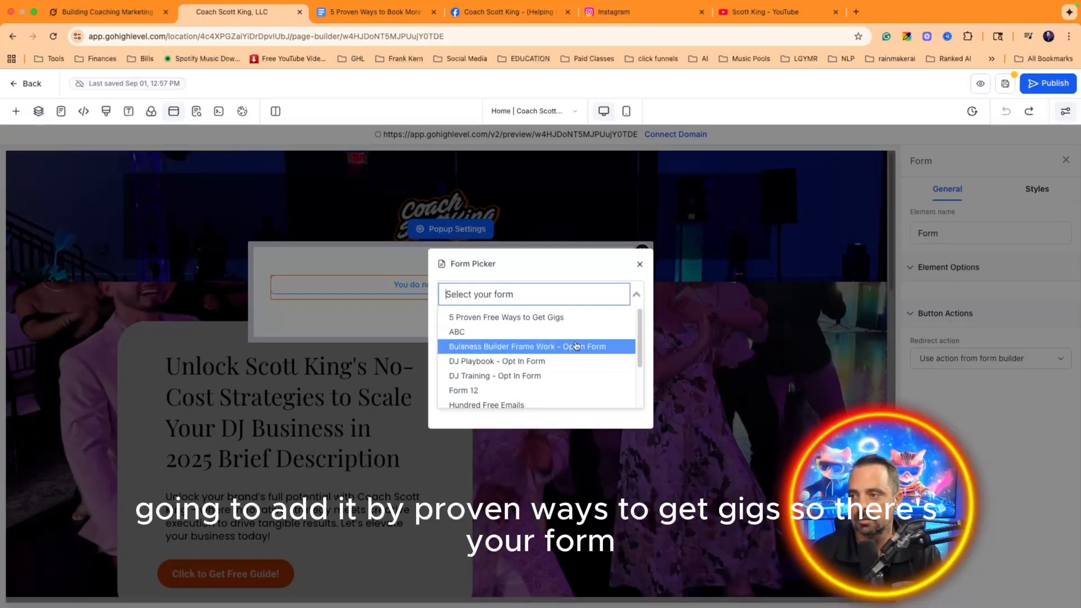
click(549, 318)
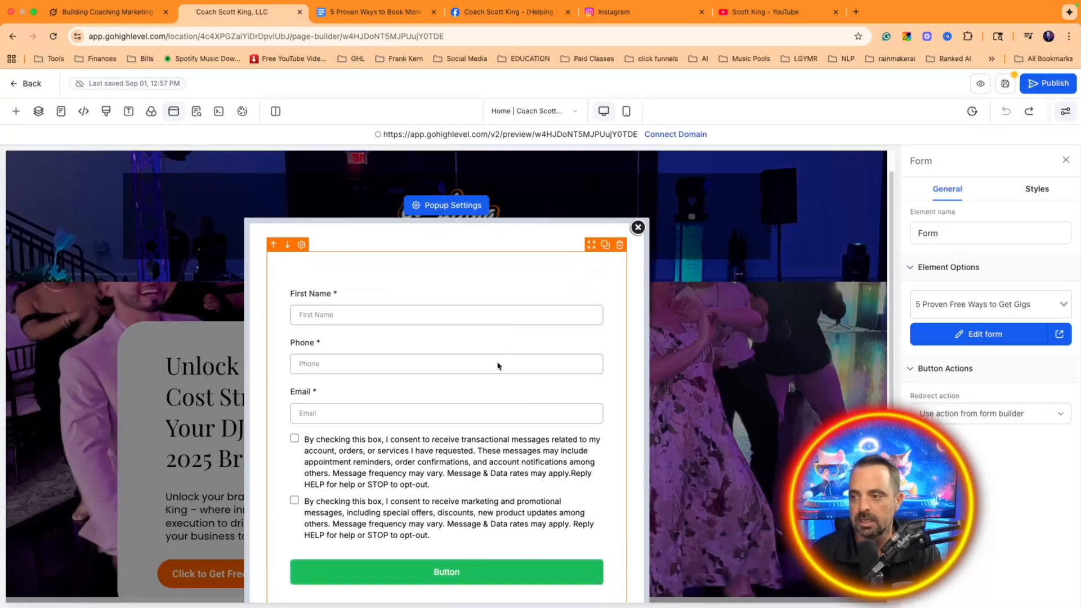
scroll(500, 366, up, 1)
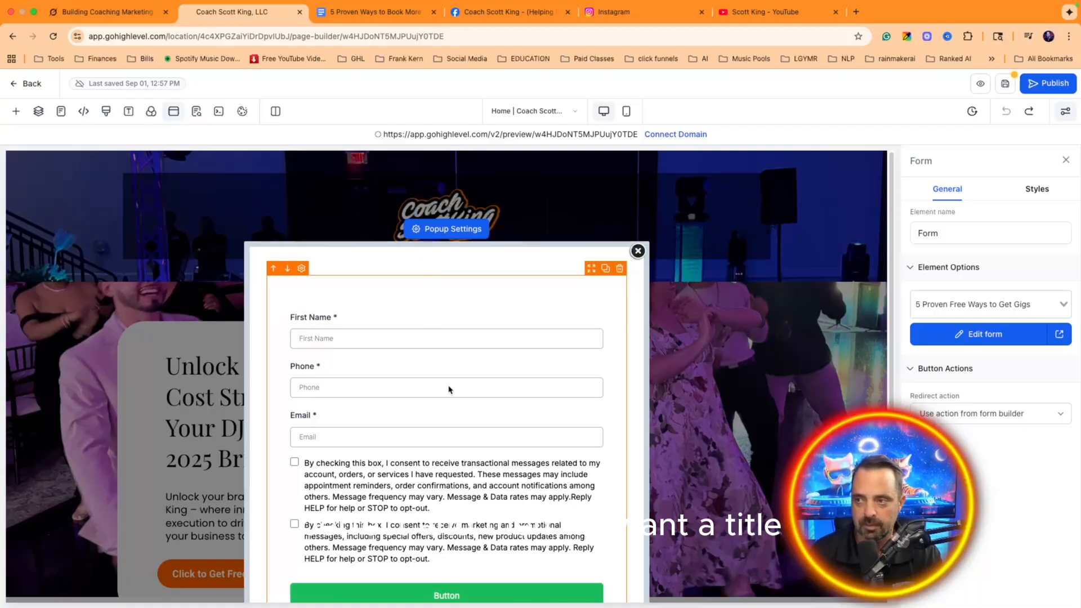
scroll(449, 388, down, 2)
Step: Add a 'Get Your Free Guide Now!' headline above the popup's form
click(448, 570)
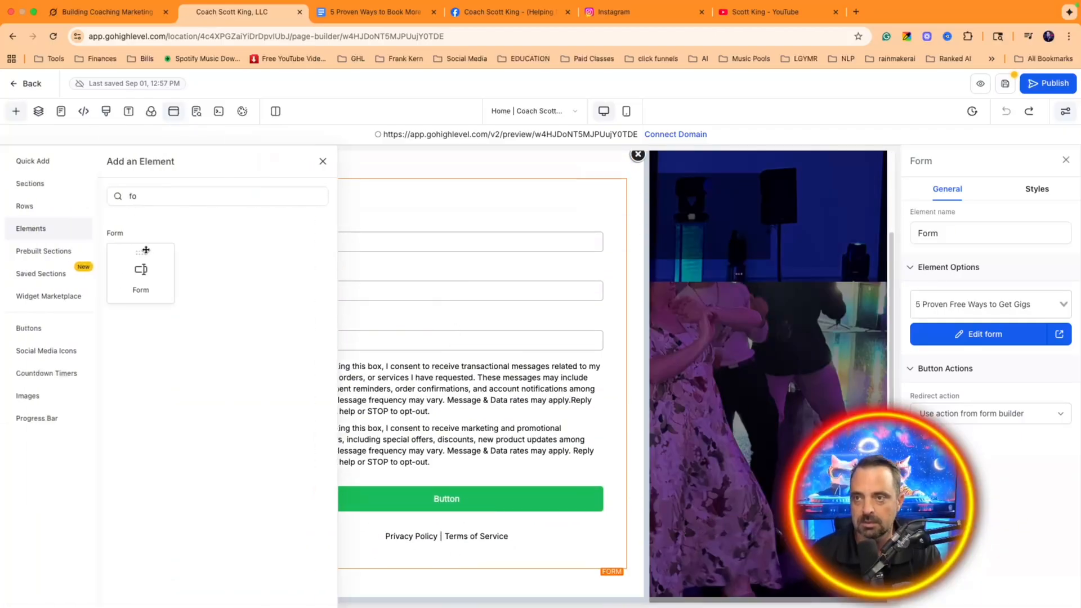
double_click(157, 201)
text(tit)
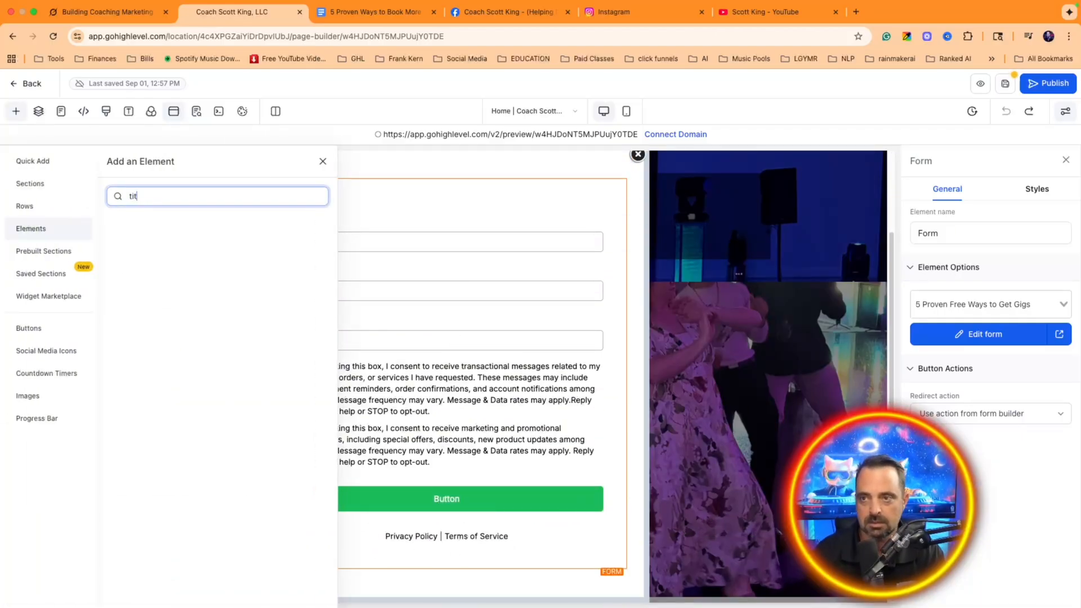
key(BackSpace)
key(BackSpace)
key(BackSpace)
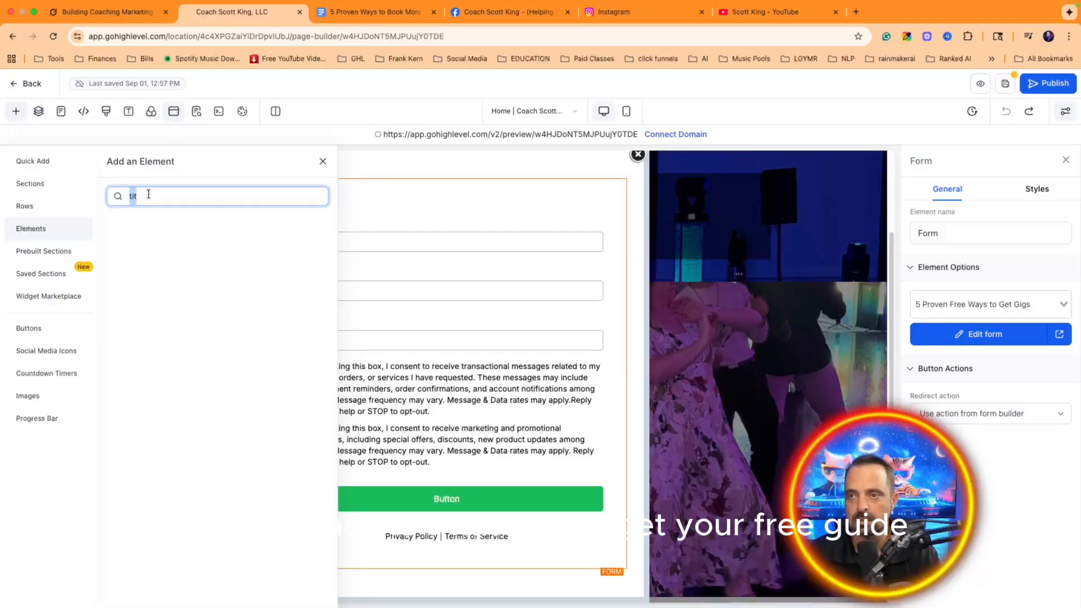
text(hea)
drag(142, 255, 459, 292)
double_click(459, 292)
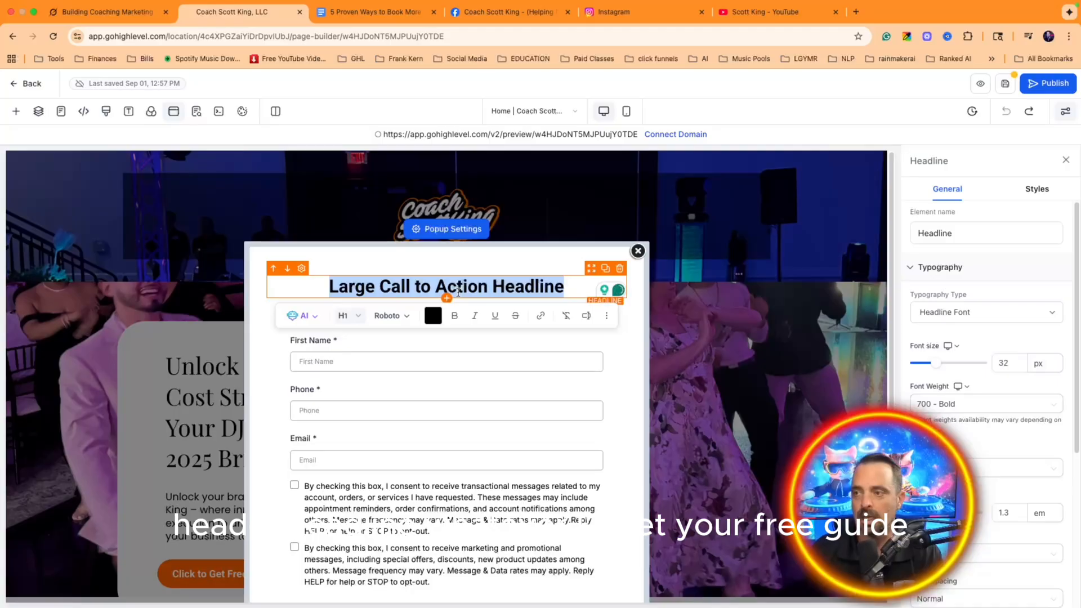
text(Get Your Free Gyid)
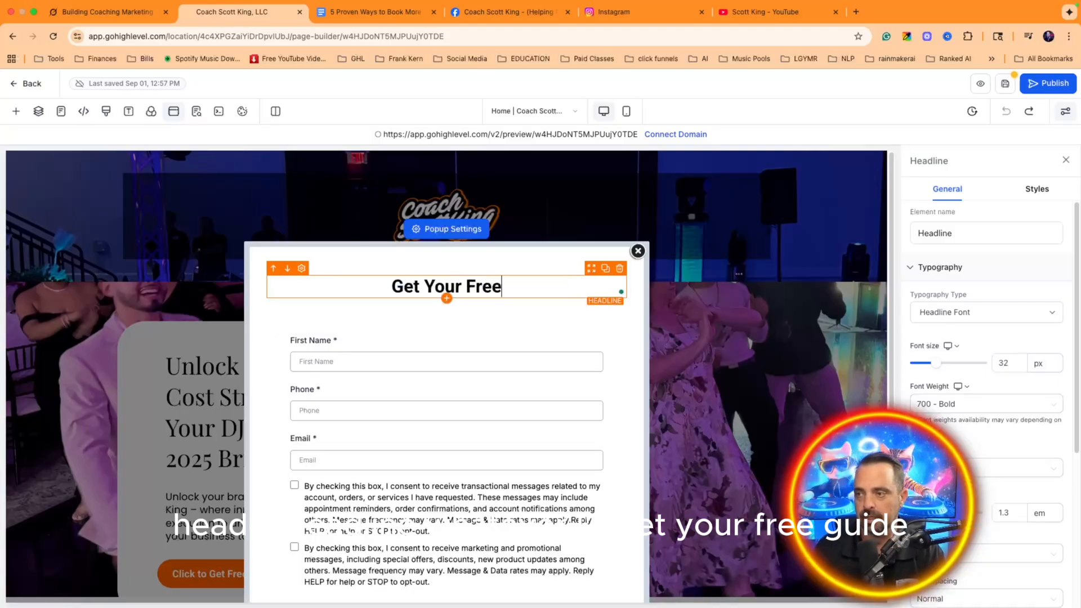
key(BackSpace)
key(BackSpace)
key(BackSpace)
text(uide Now!)
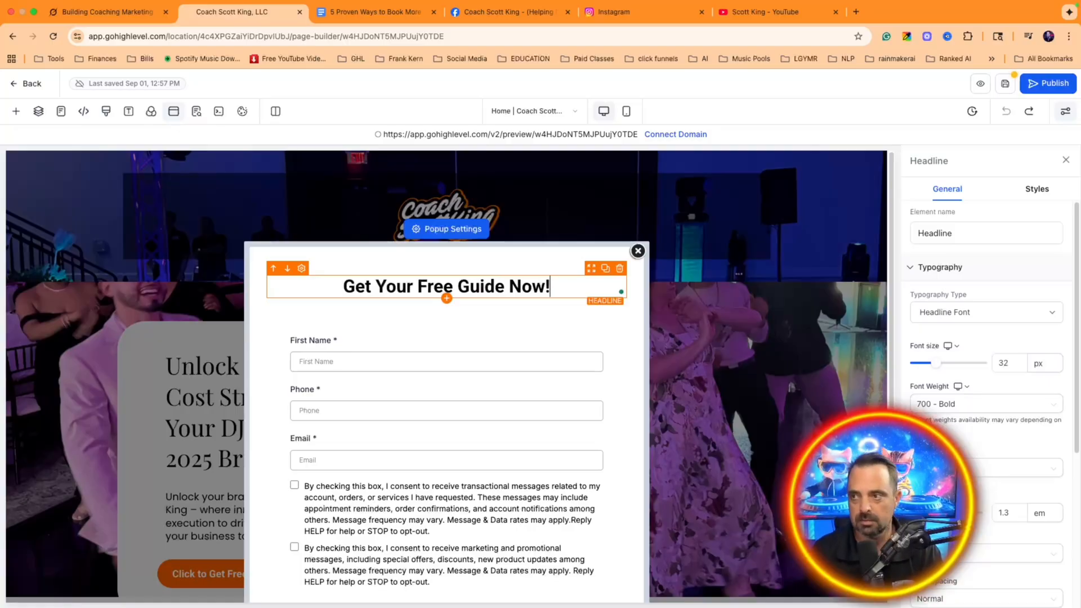
Step: Look over the popup form, then close the popup to return to the page
scroll(450, 315, down, 3)
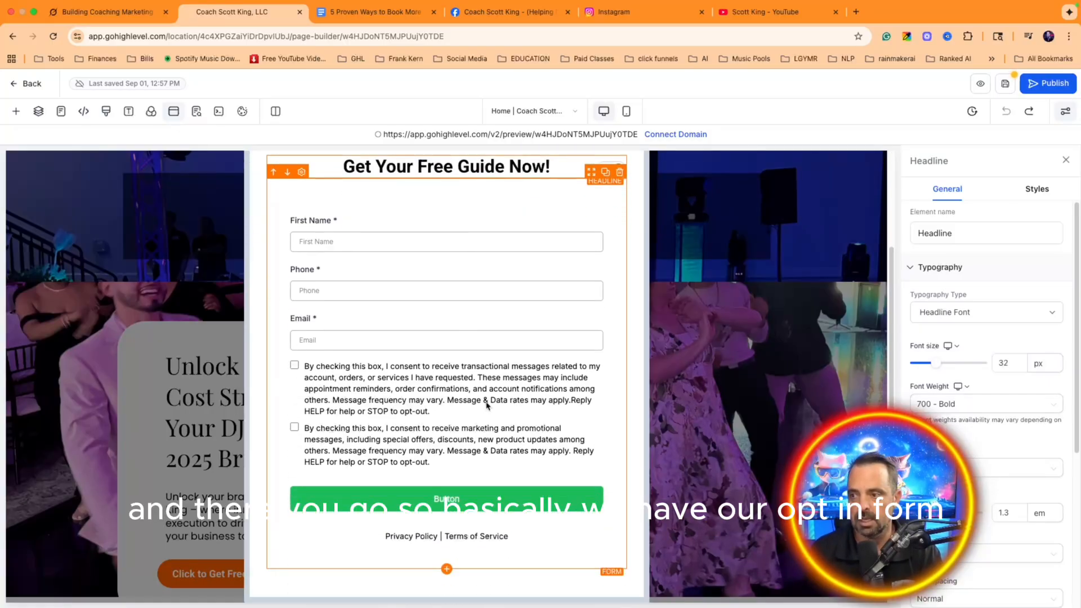
scroll(542, 323, up, 3)
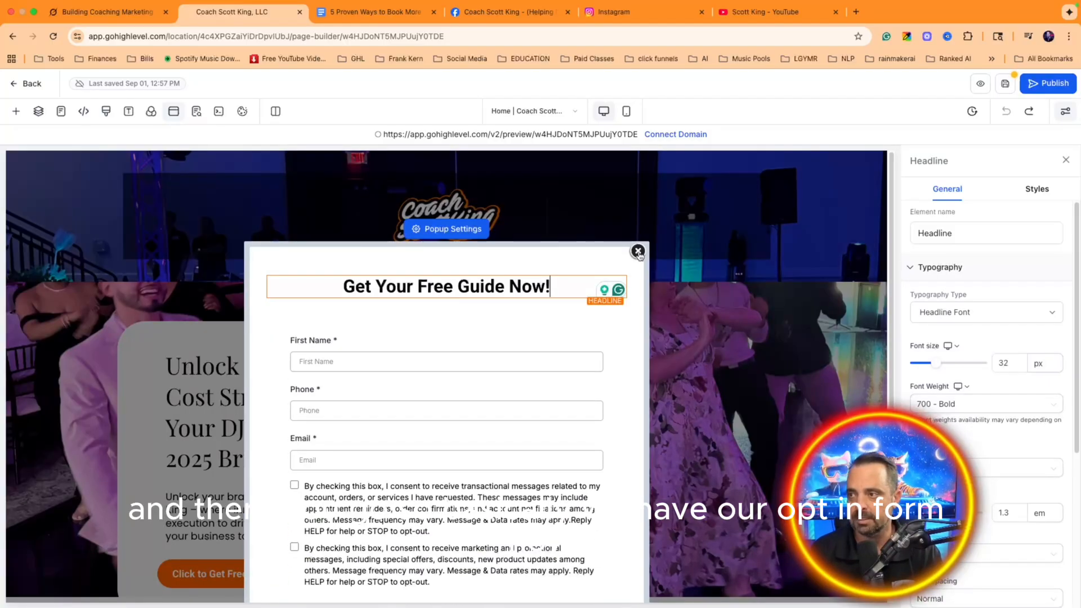
scroll(639, 254, down, 3)
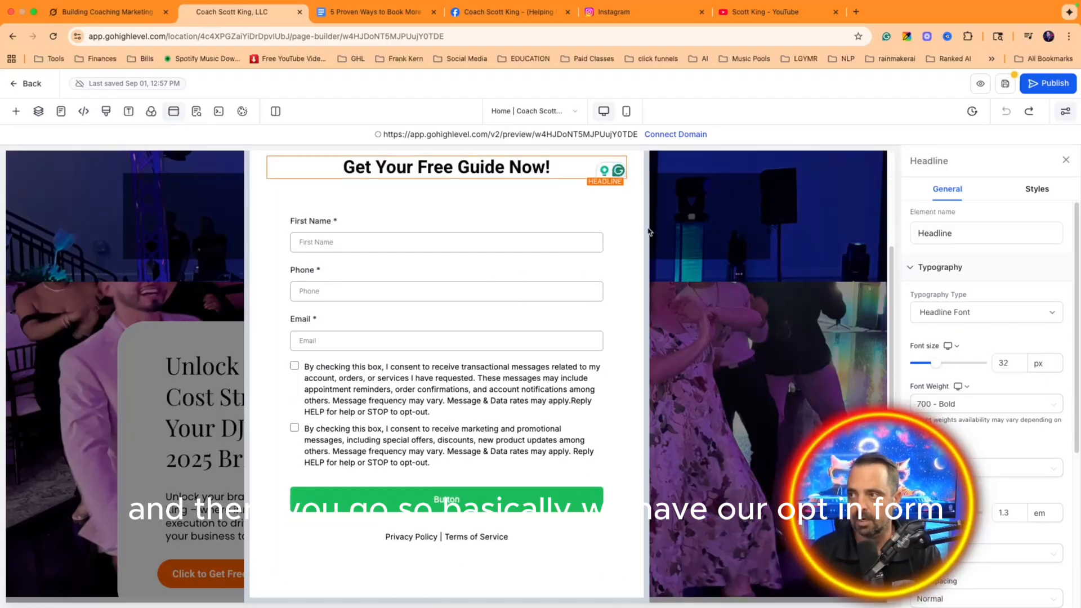
scroll(634, 255, up, 3)
click(638, 252)
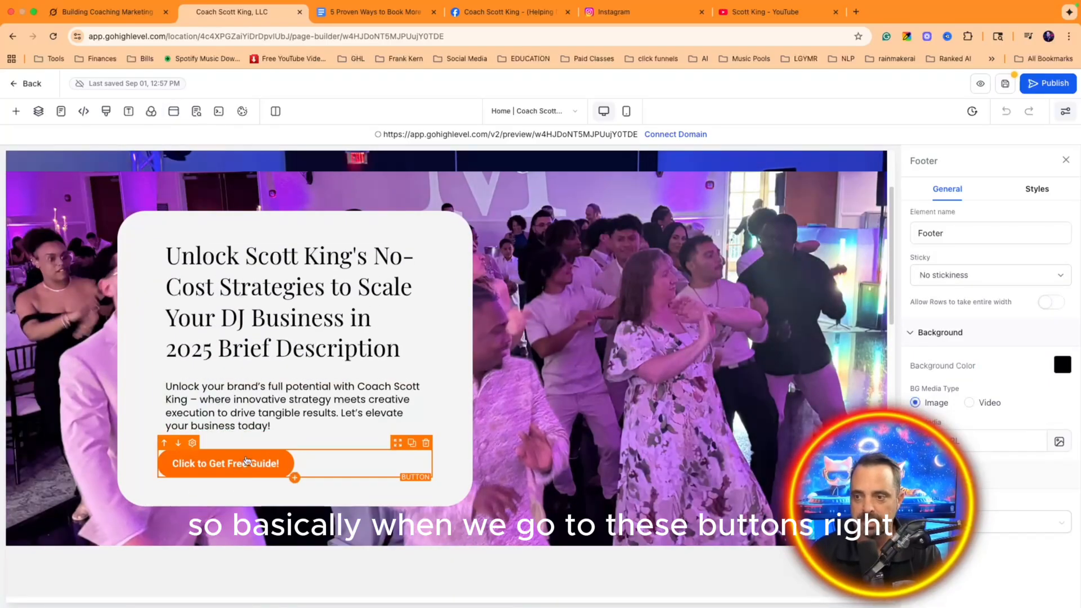
Step: Set the hero's free-guide button to open the popup and save the page
click(313, 461)
scroll(1042, 419, down, 5)
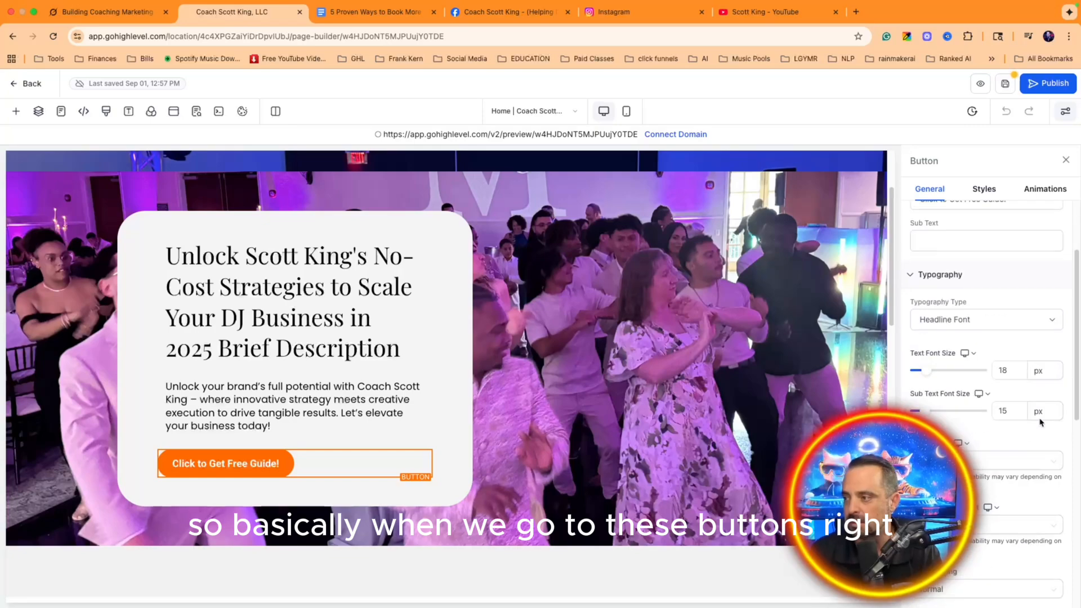
scroll(1041, 423, down, 6)
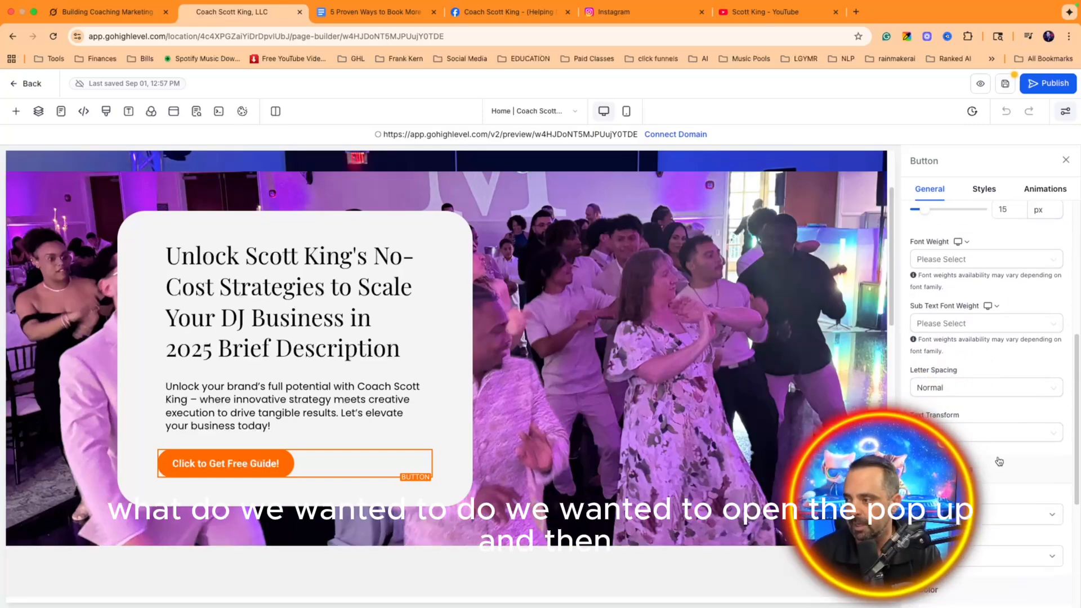
click(990, 492)
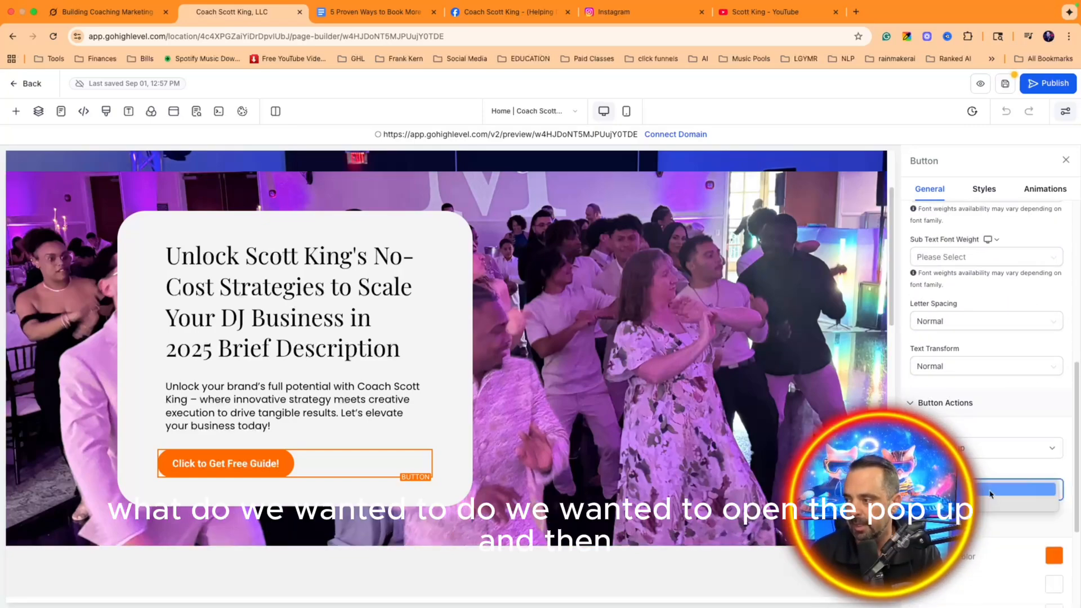
click(994, 494)
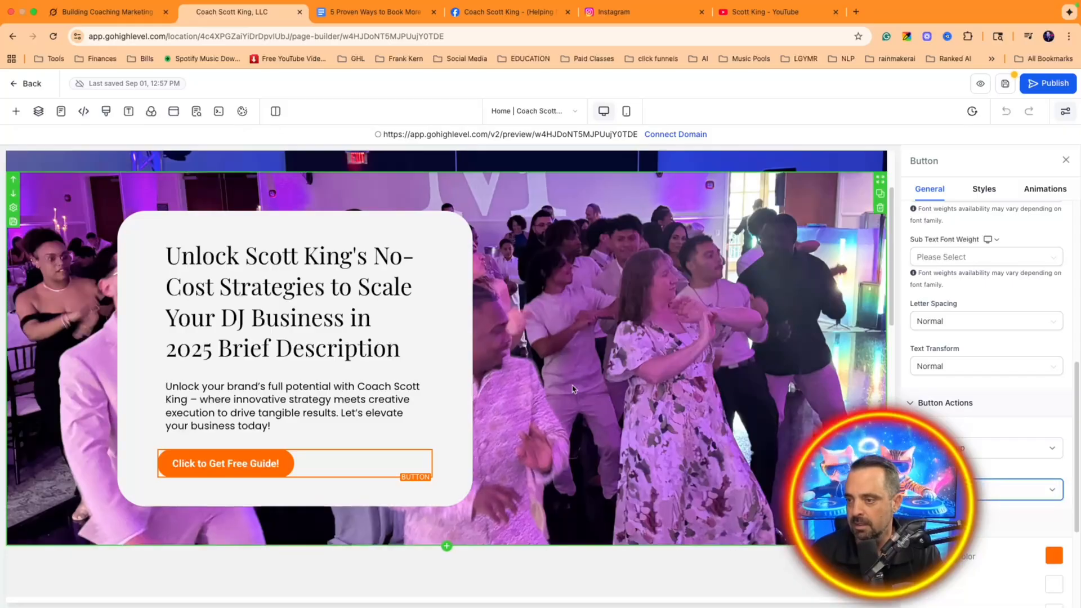
click(1005, 83)
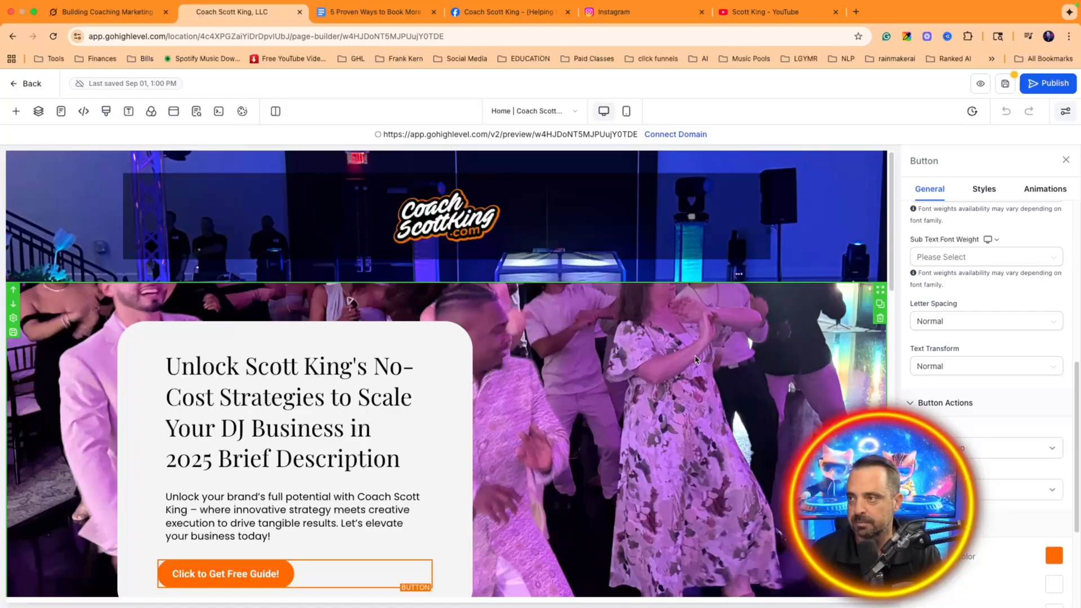
click(1009, 86)
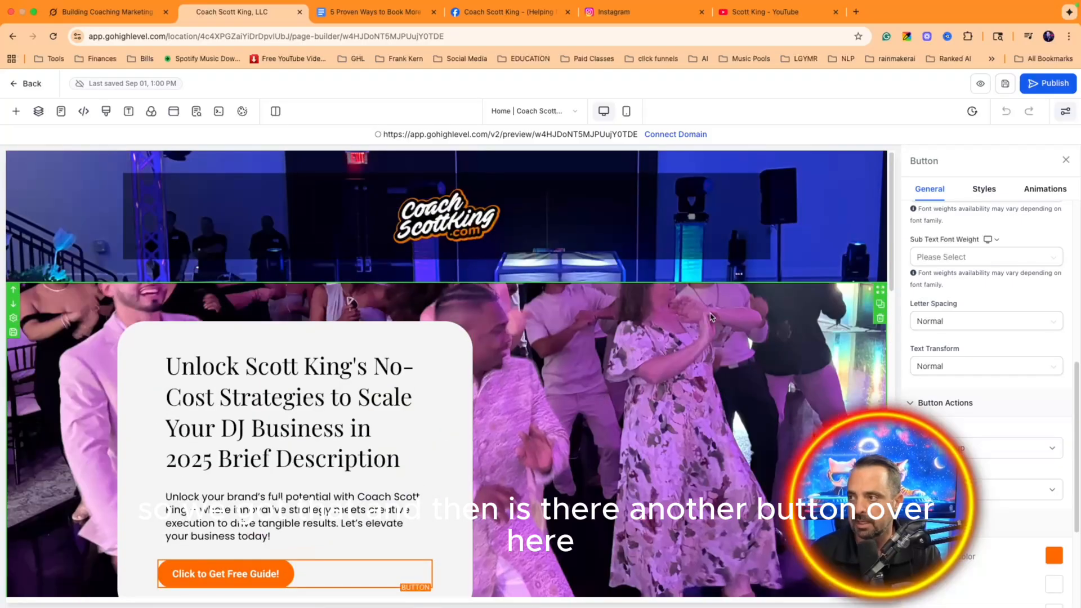
Step: Make the second free-guide button open the popup too, then open the page preview
scroll(625, 366, down, 10)
scroll(986, 418, down, 3)
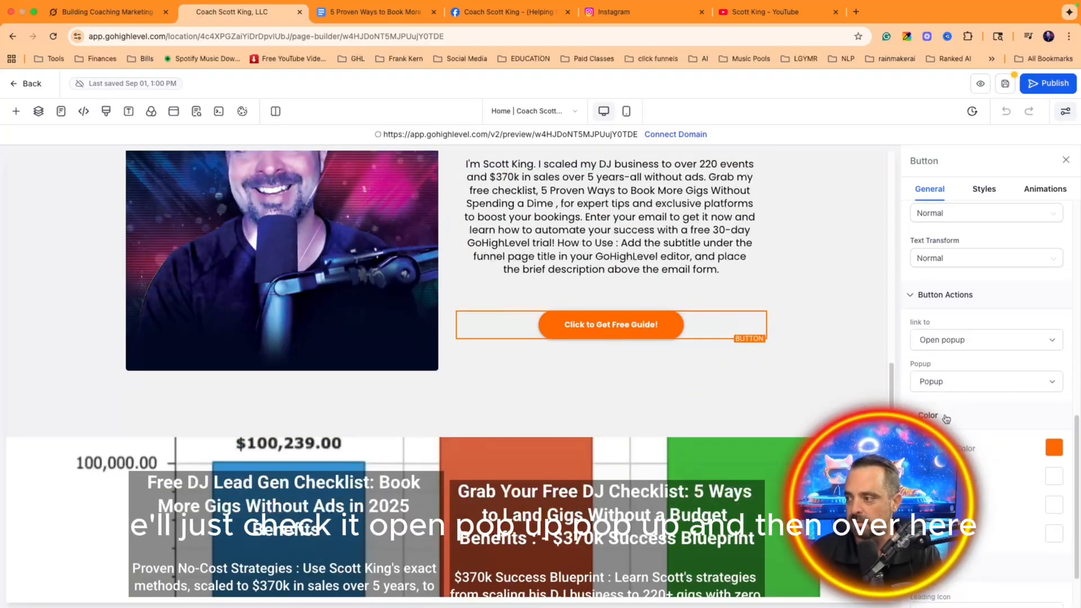
click(944, 382)
click(1012, 388)
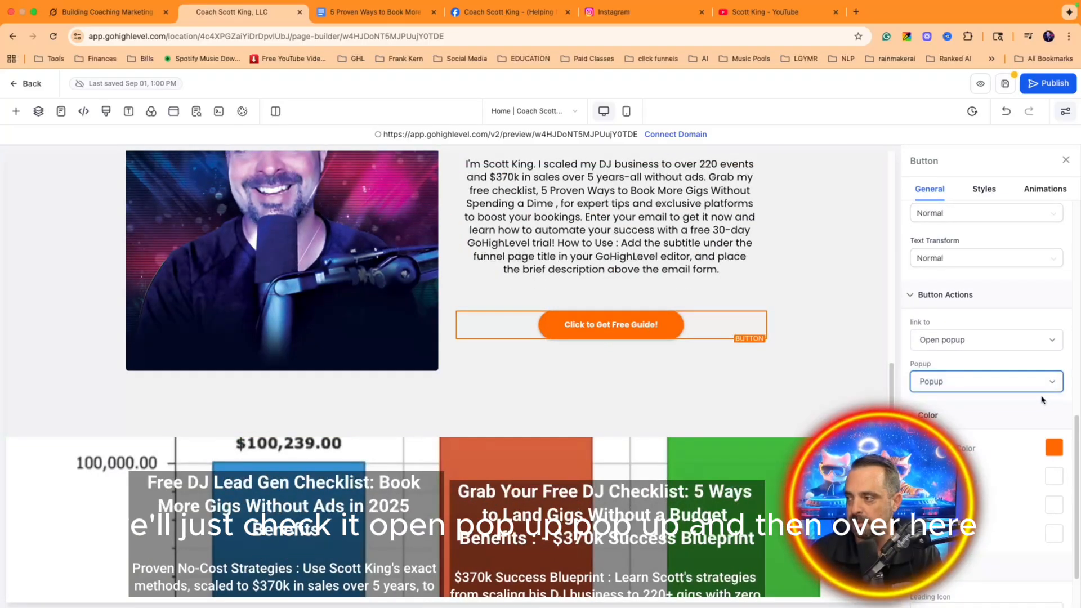
scroll(986, 338, down, 3)
scroll(544, 285, up, 10)
scroll(544, 286, up, 2)
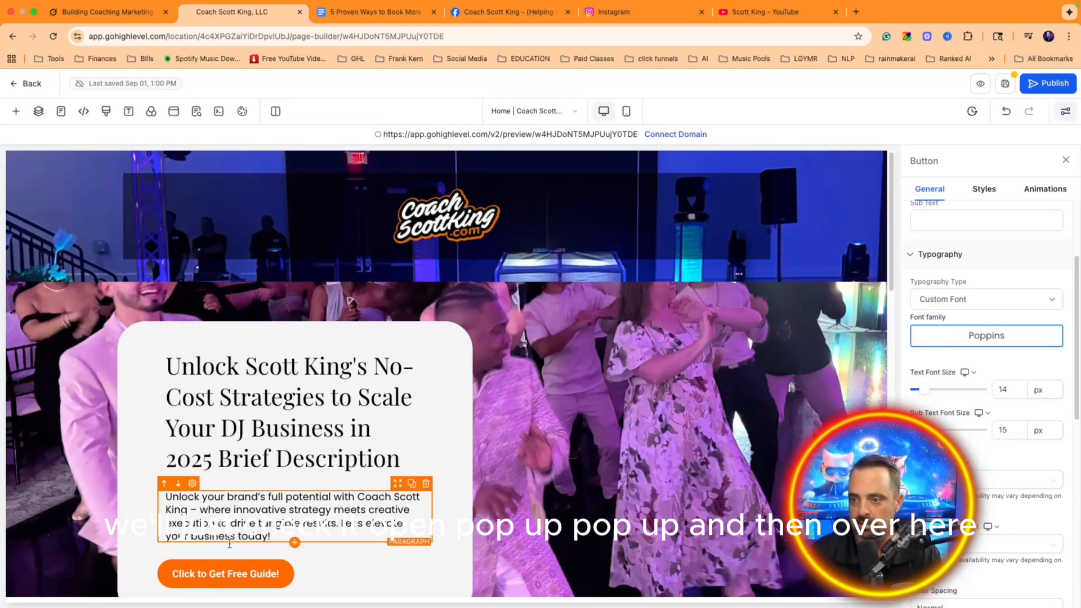
scroll(991, 422, down, 5)
scroll(991, 422, down, 2)
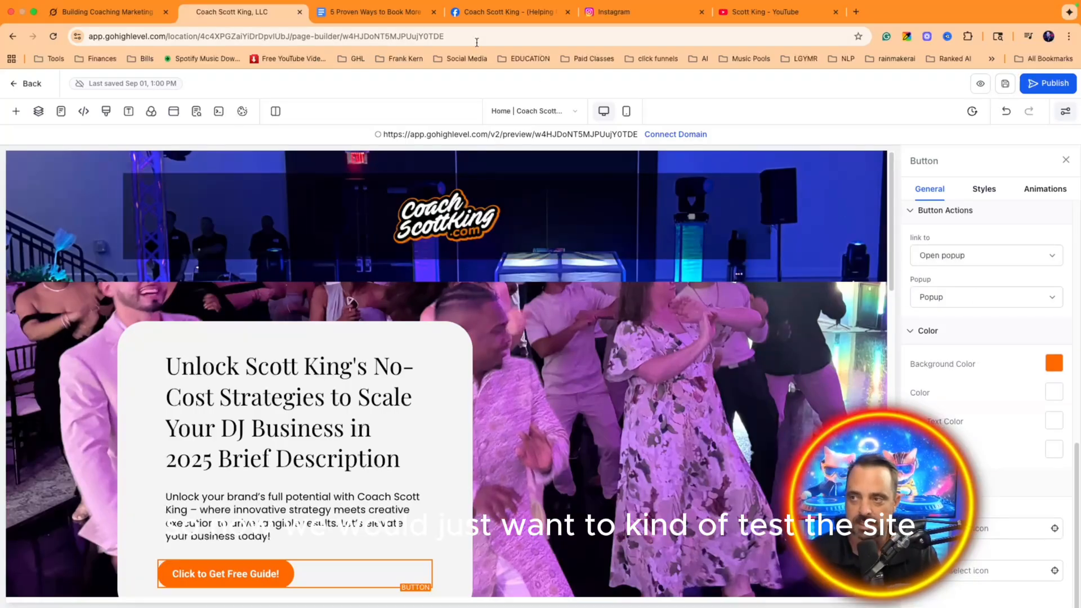
click(524, 136)
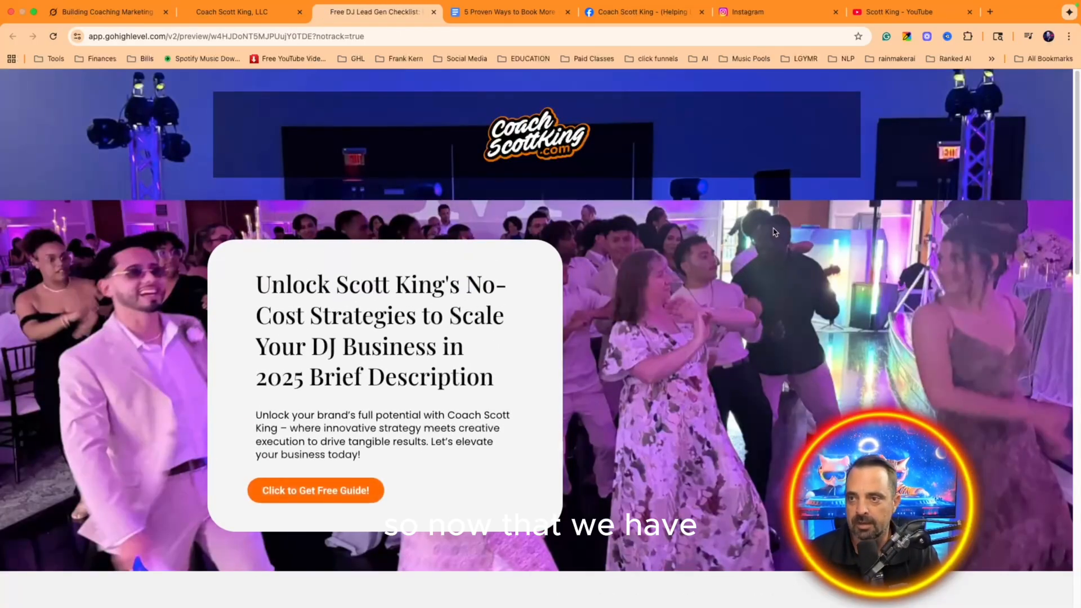
Step: Test the preview's guide button, which shows 'Unable to find form', then return to the builder
scroll(773, 232, down, 8)
scroll(767, 231, up, 8)
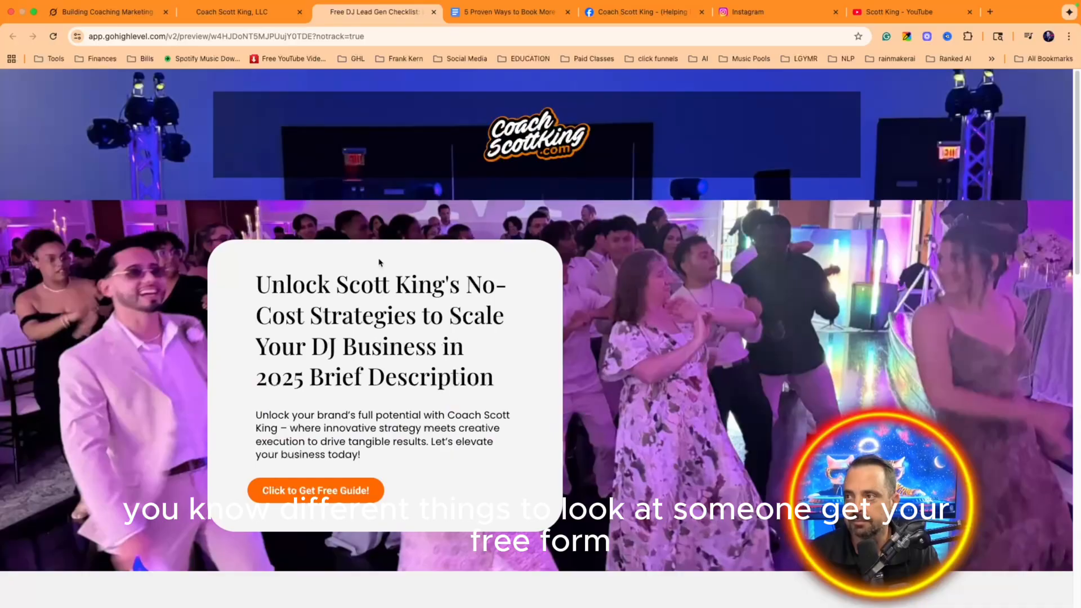
click(349, 501)
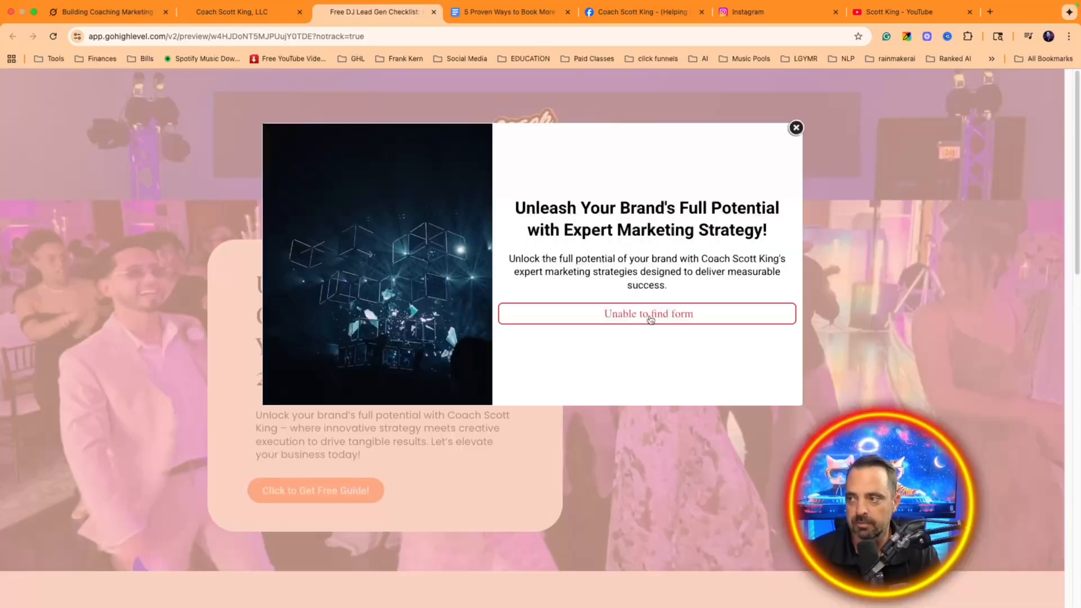
click(796, 128)
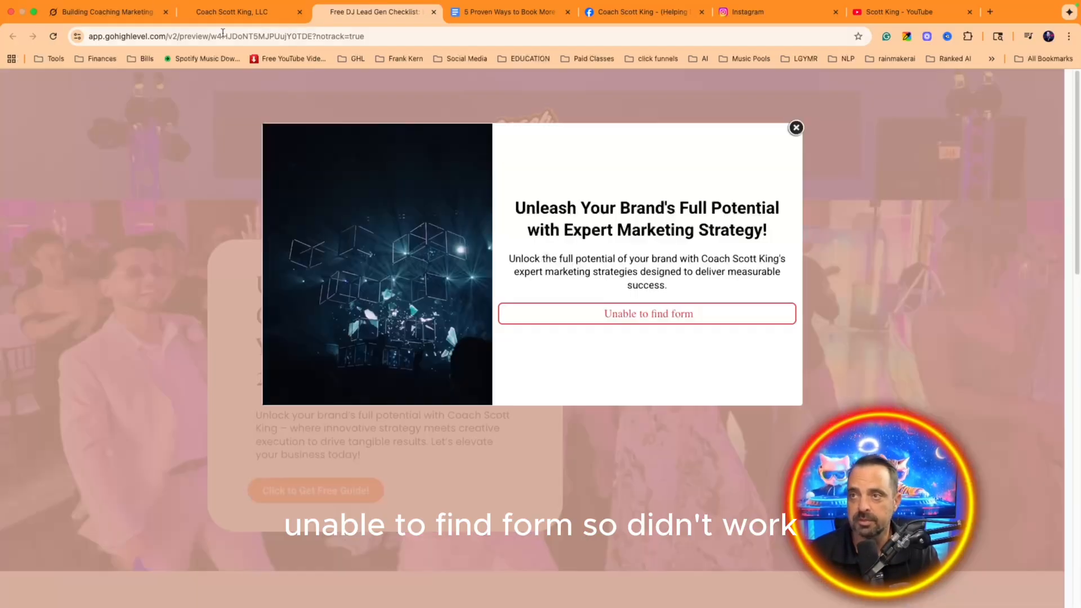
click(241, 14)
scroll(732, 282, down, 2)
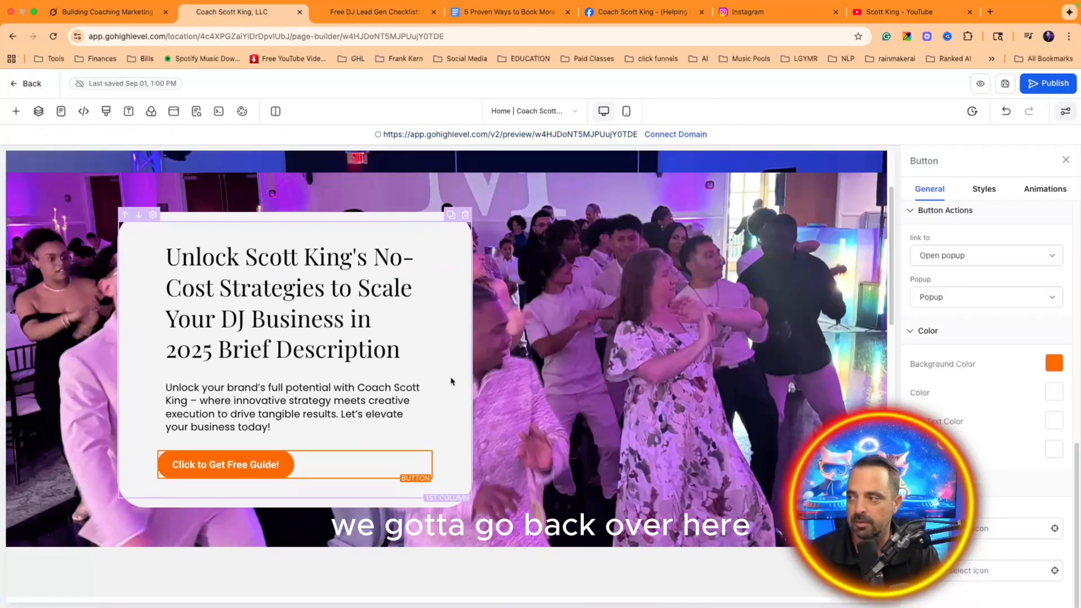
Step: Re-select Popup as the hero button's popup action
click(1022, 303)
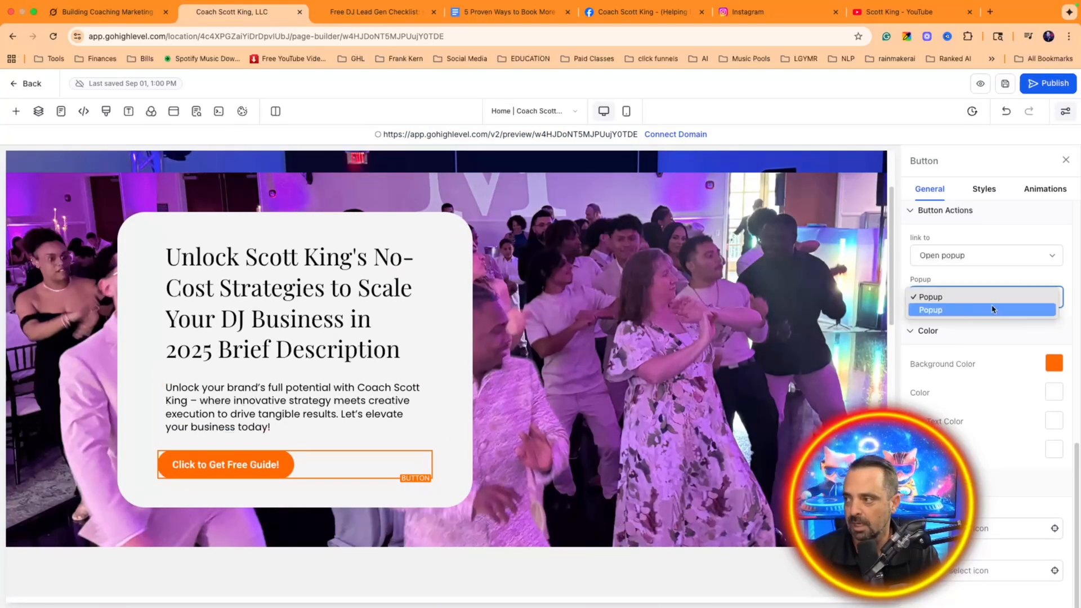
click(985, 311)
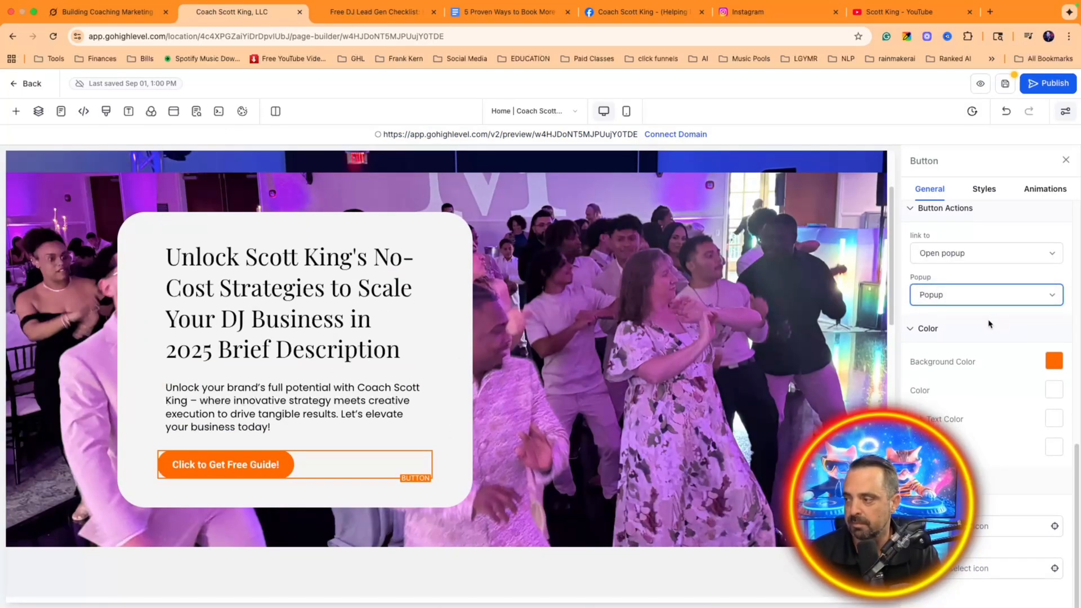
scroll(594, 238, up, 2)
scroll(295, 466, down, 8)
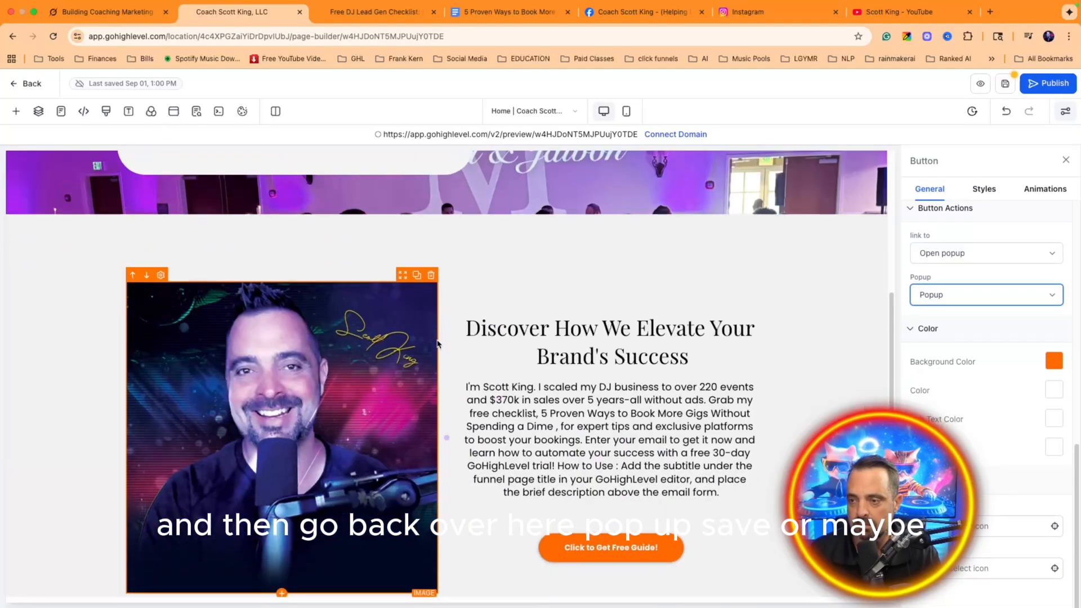
Step: Re-select Popup for the second guide button, save, and open a fresh preview
click(960, 297)
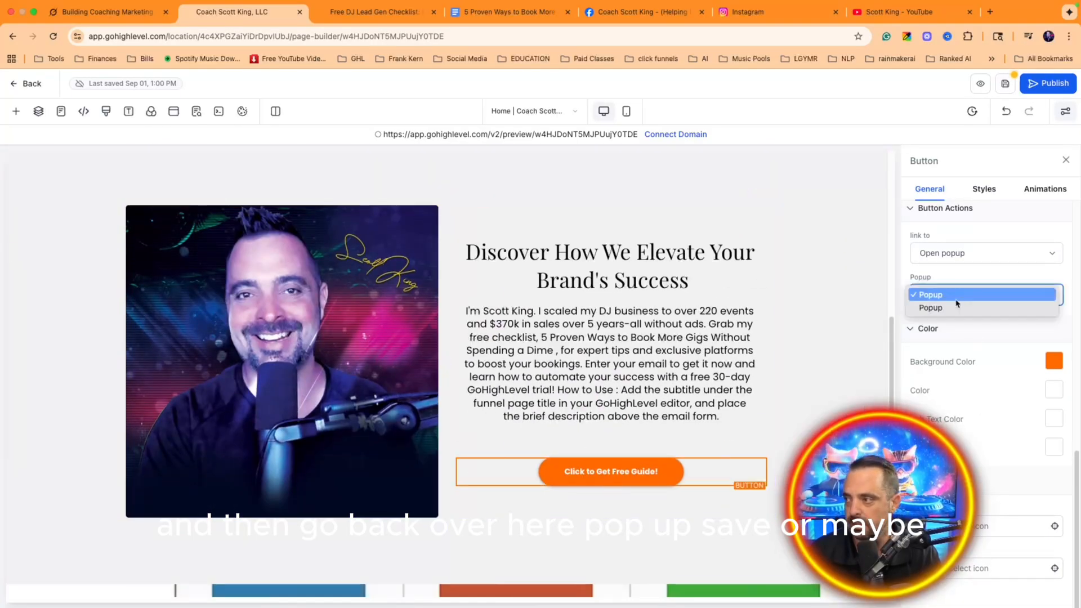
click(958, 307)
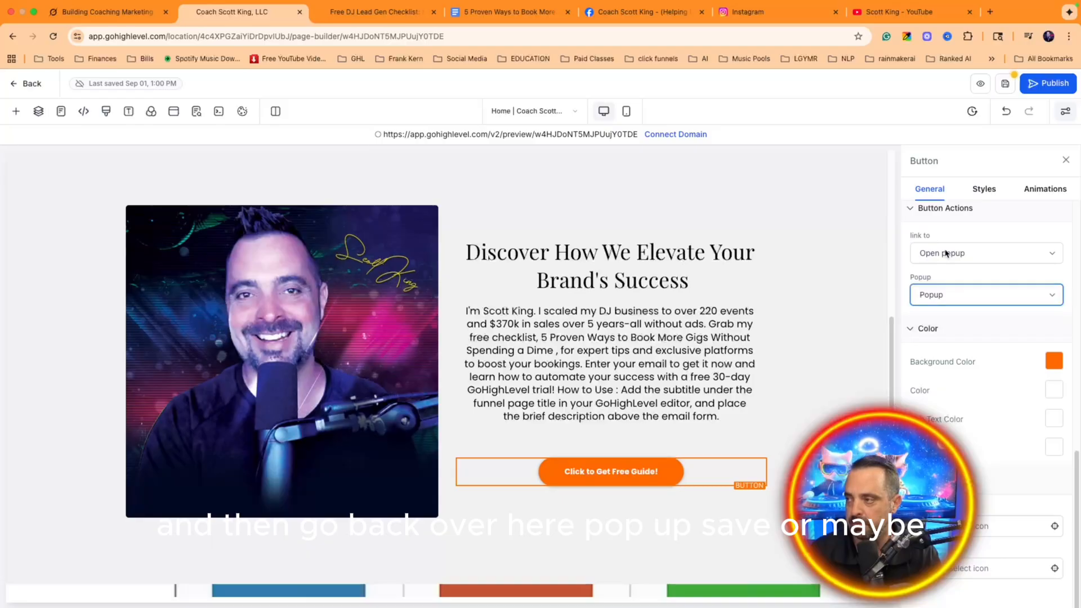
click(1006, 84)
scroll(550, 305, up, 10)
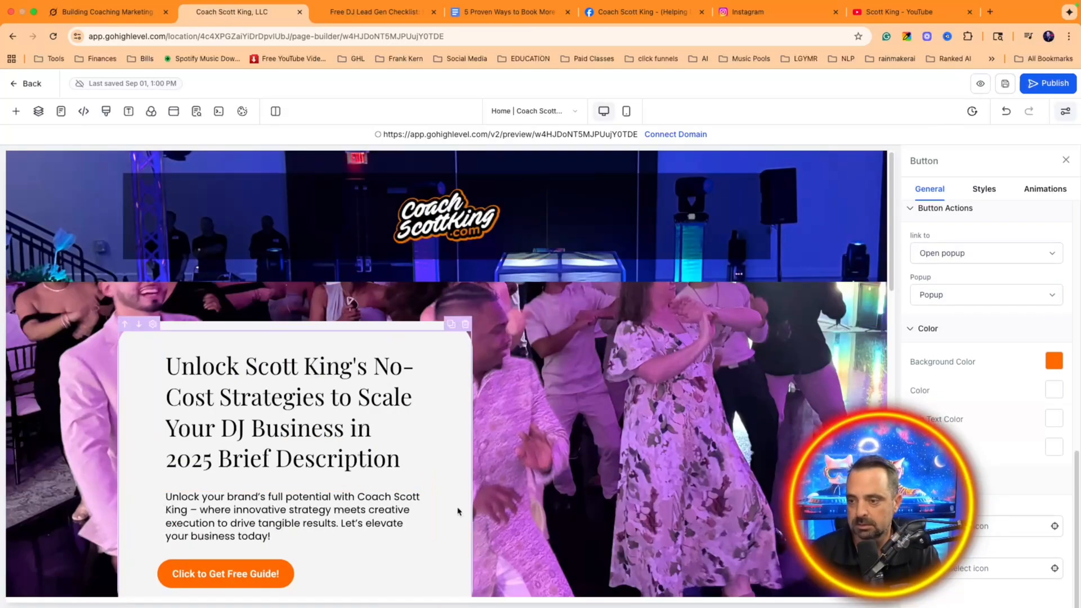
click(547, 135)
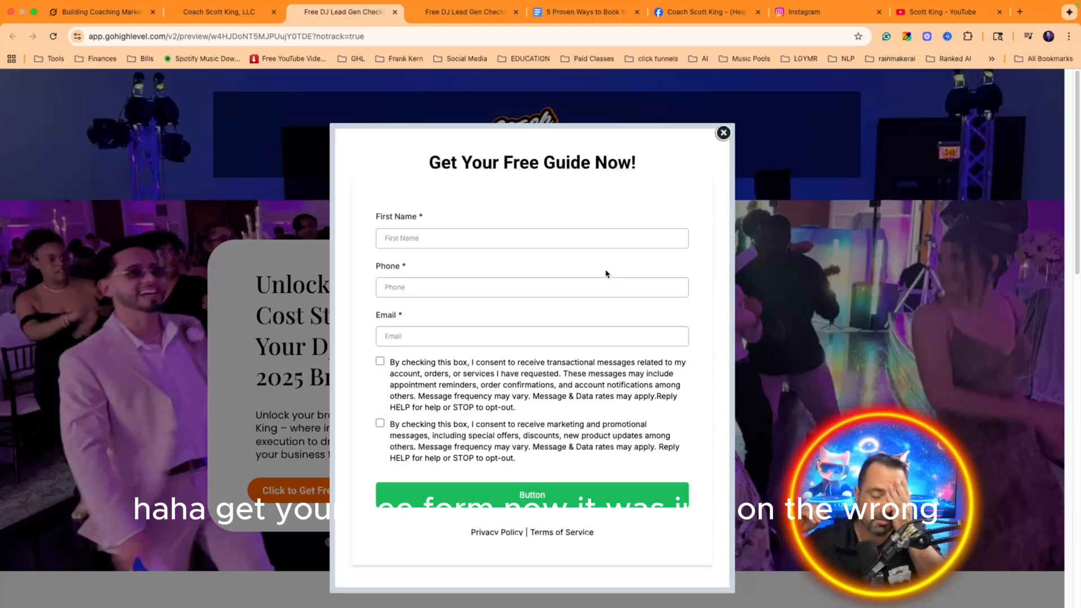
Step: Close the opt-in form popup, then close the outdated older preview tab showing the form error
click(723, 134)
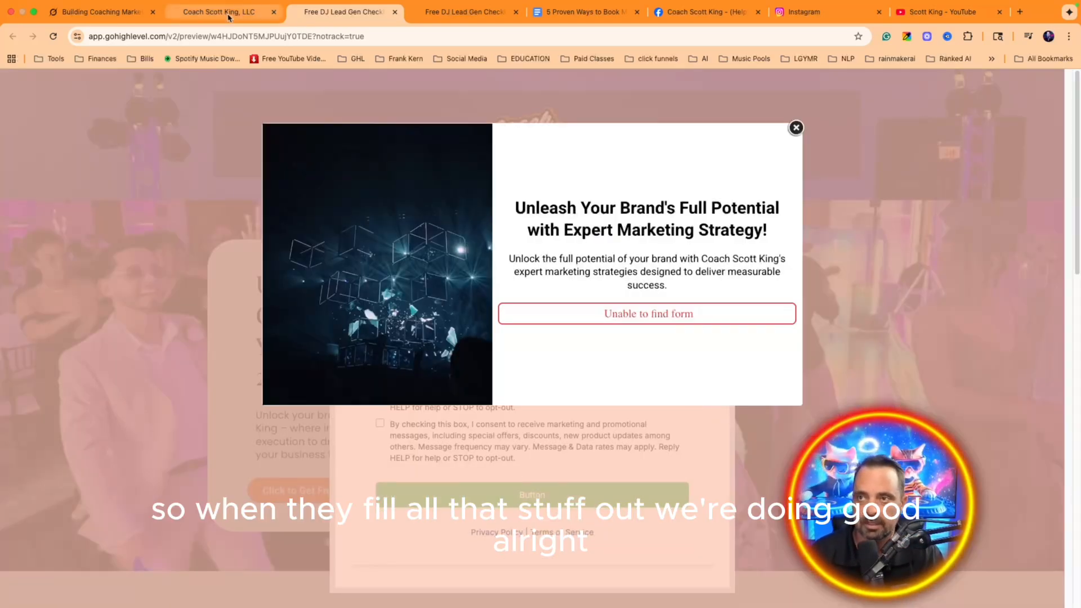
click(219, 12)
click(341, 7)
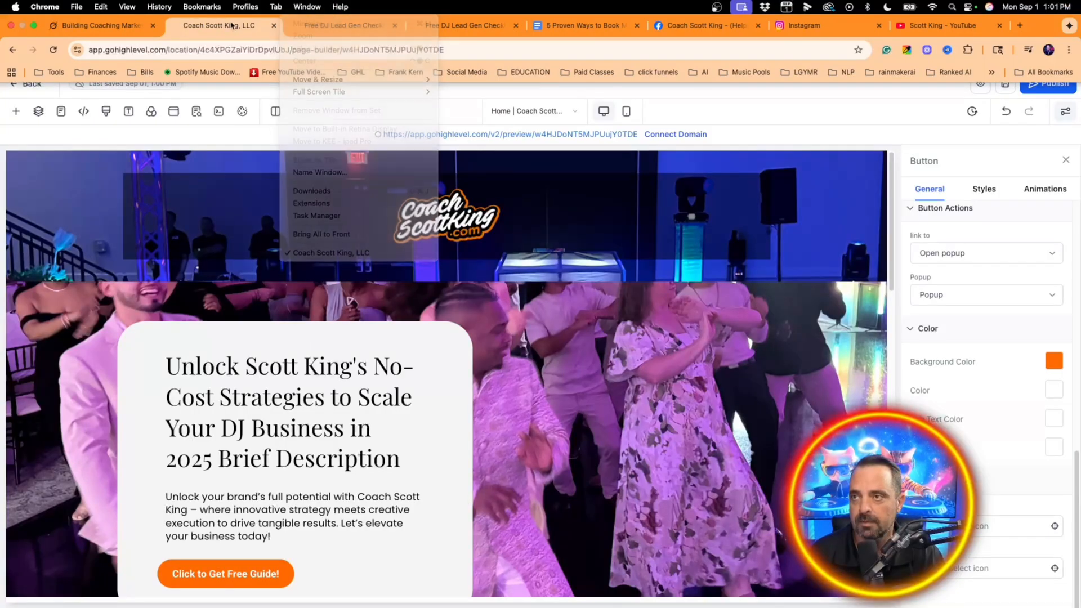
click(345, 26)
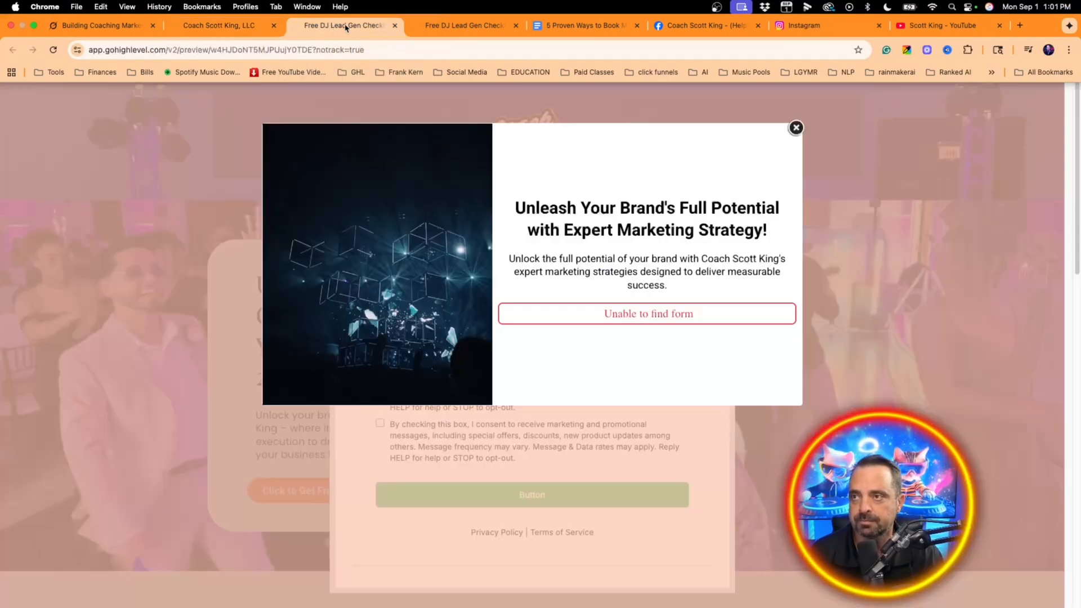
click(395, 26)
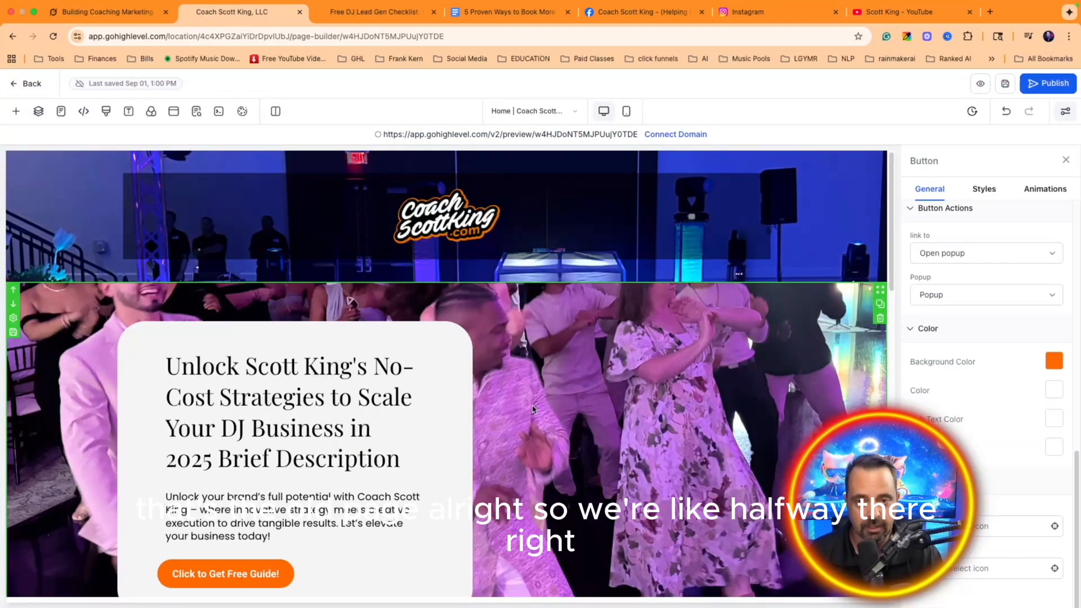
Step: Review the lead-magnet page in the builder, then go back to the funnel's Home step overview
scroll(580, 404, down, 10)
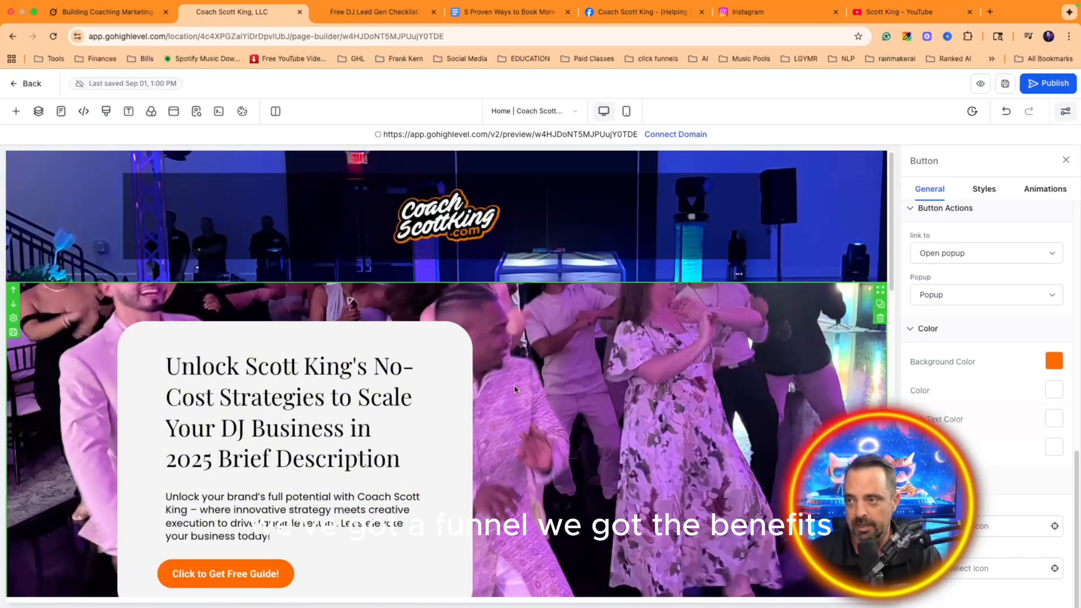
scroll(515, 389, down, 15)
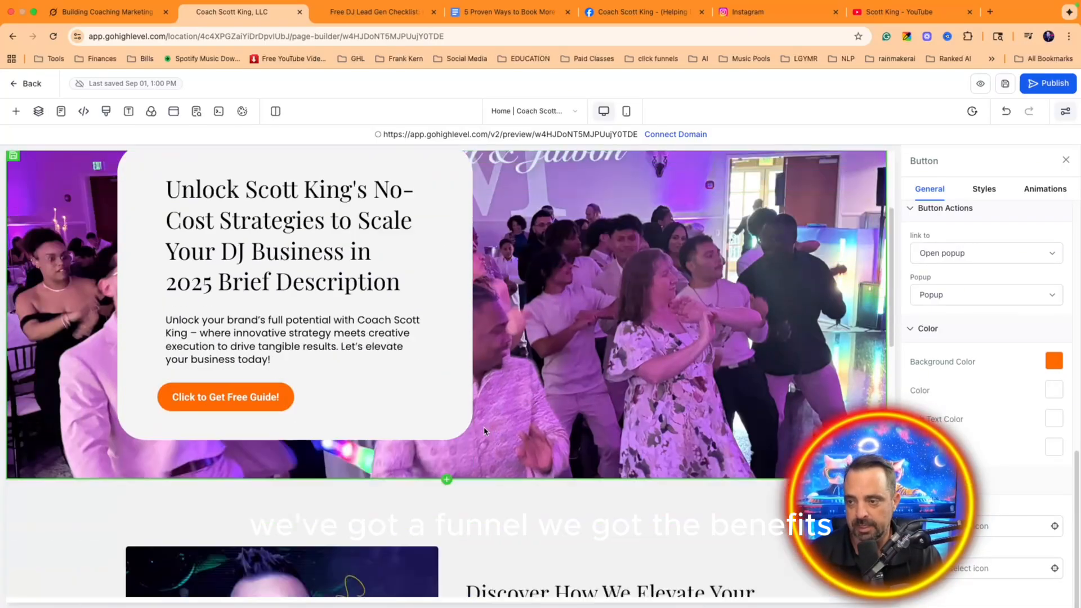
scroll(513, 360, up, 5)
scroll(524, 388, down, 5)
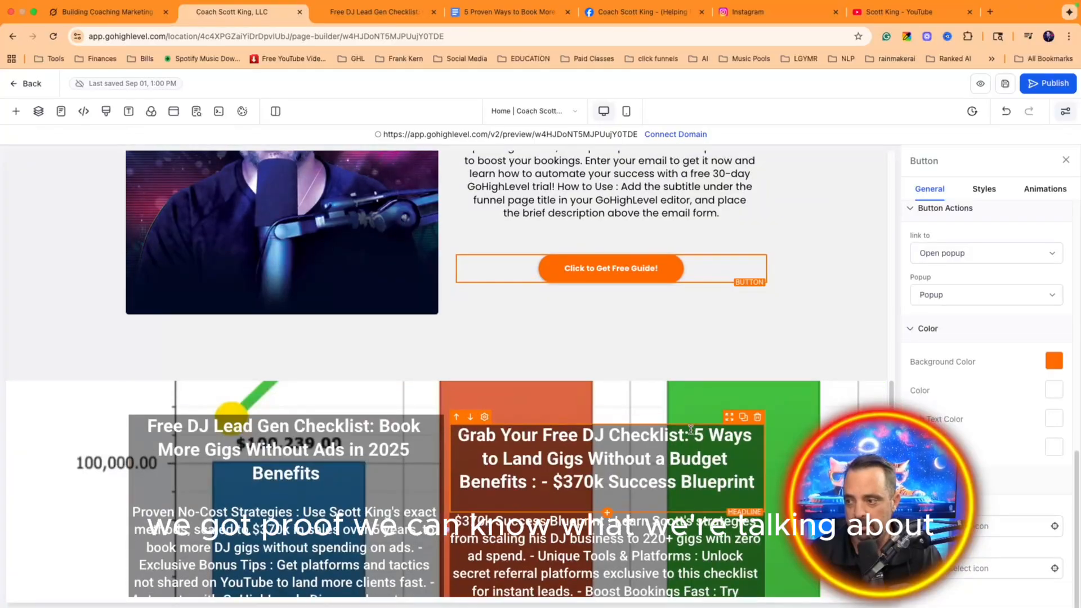
scroll(617, 429, up, 15)
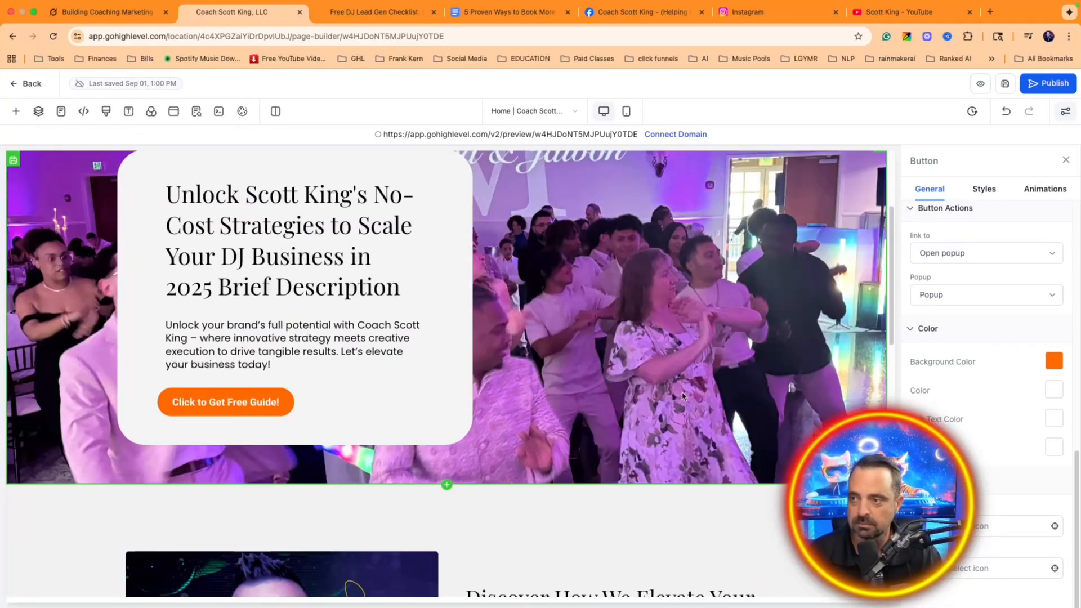
scroll(507, 338, down, 5)
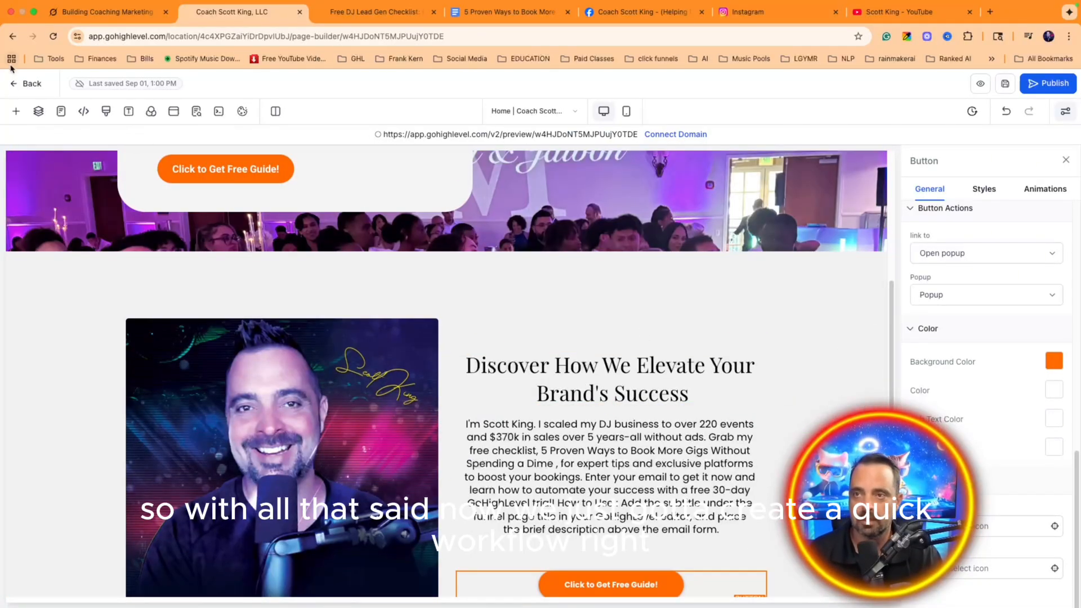
click(32, 85)
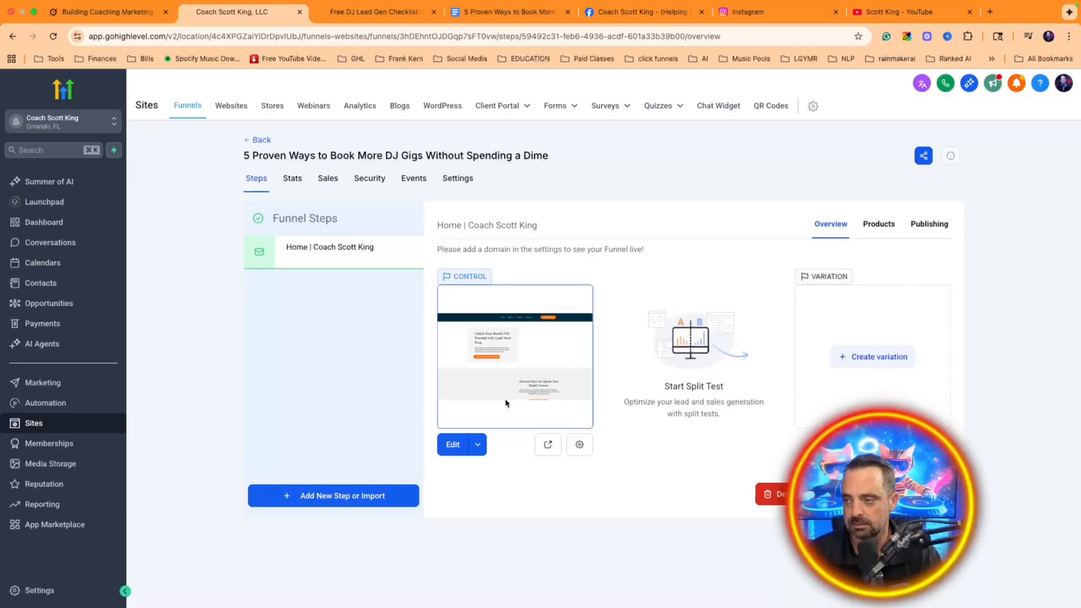
Step: Under Automation, create a new workflow using Start from Scratch
click(45, 402)
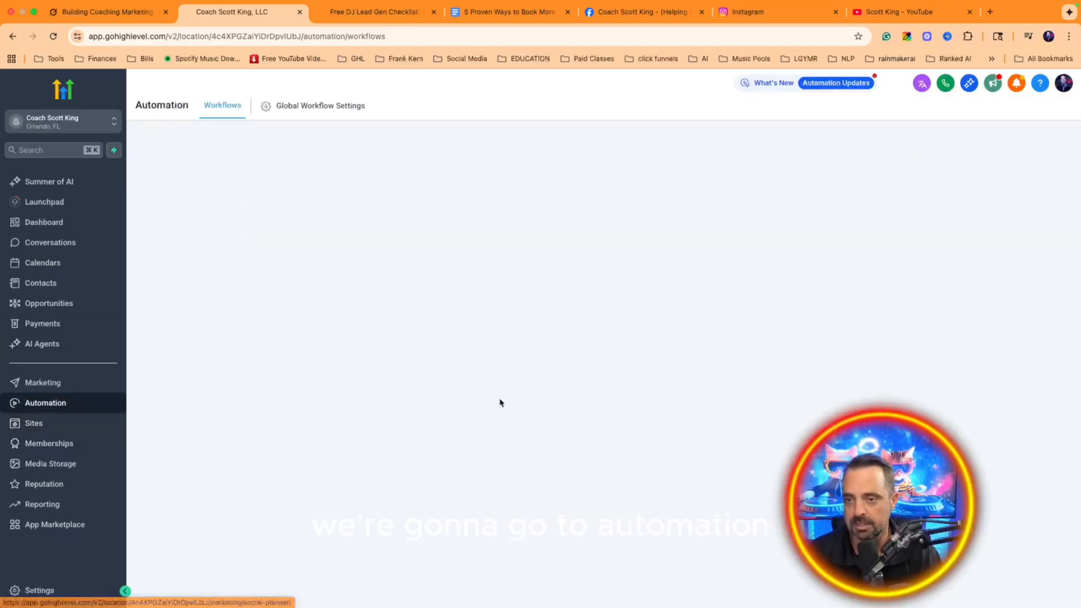
click(935, 151)
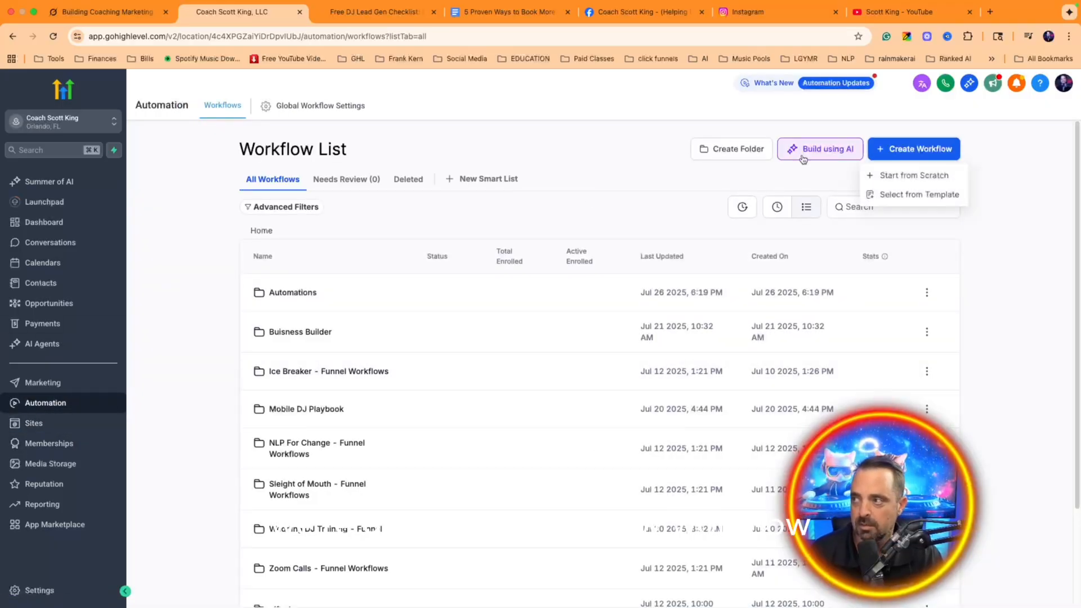
click(918, 176)
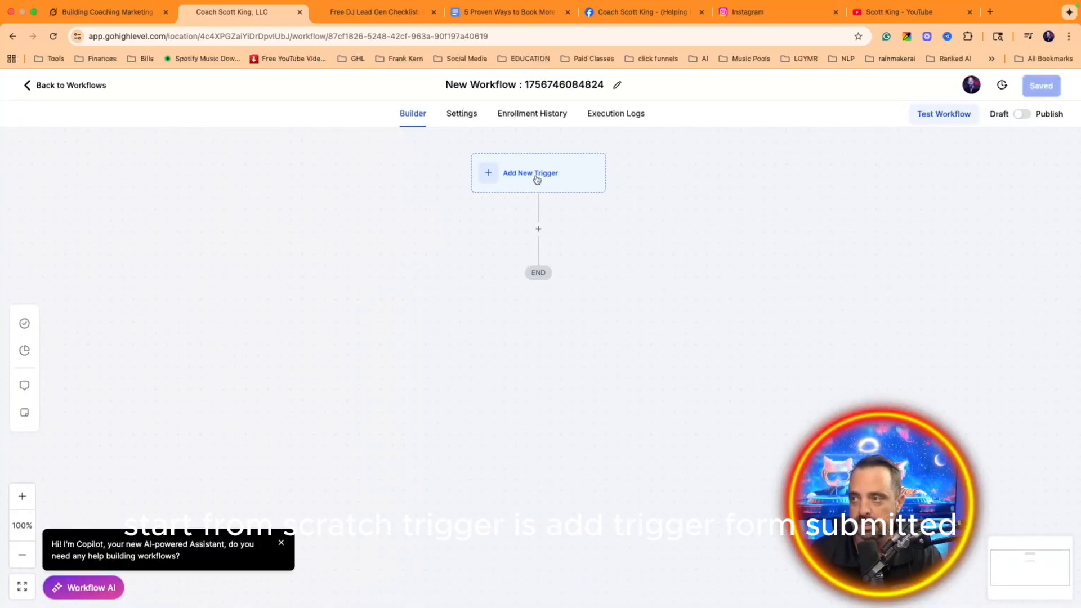
Step: Add a Form Submitted trigger and rename it 'Free Guide'
click(530, 177)
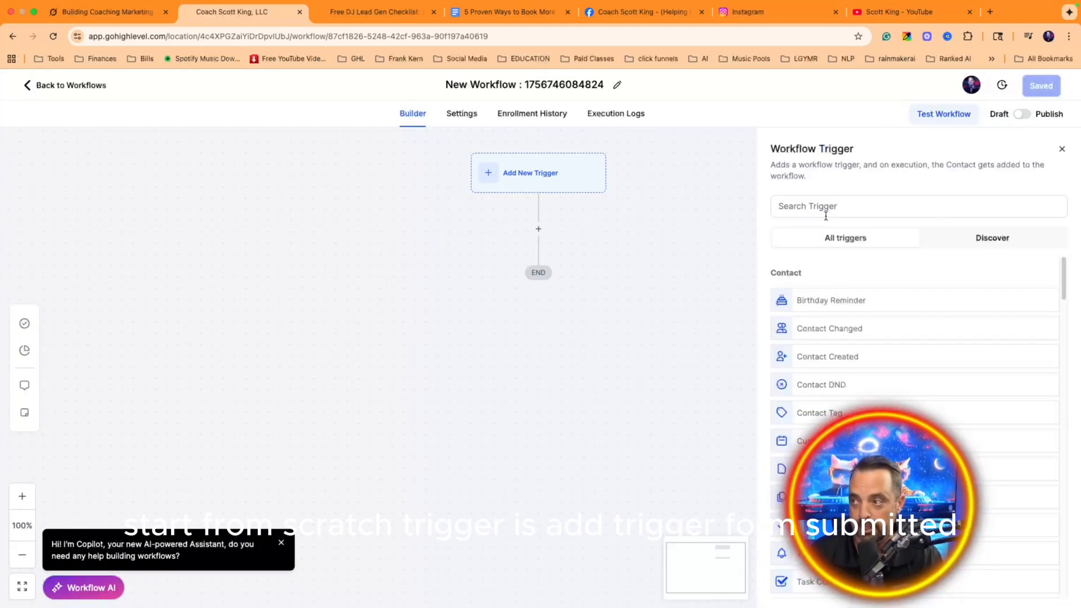
click(826, 214)
text(form)
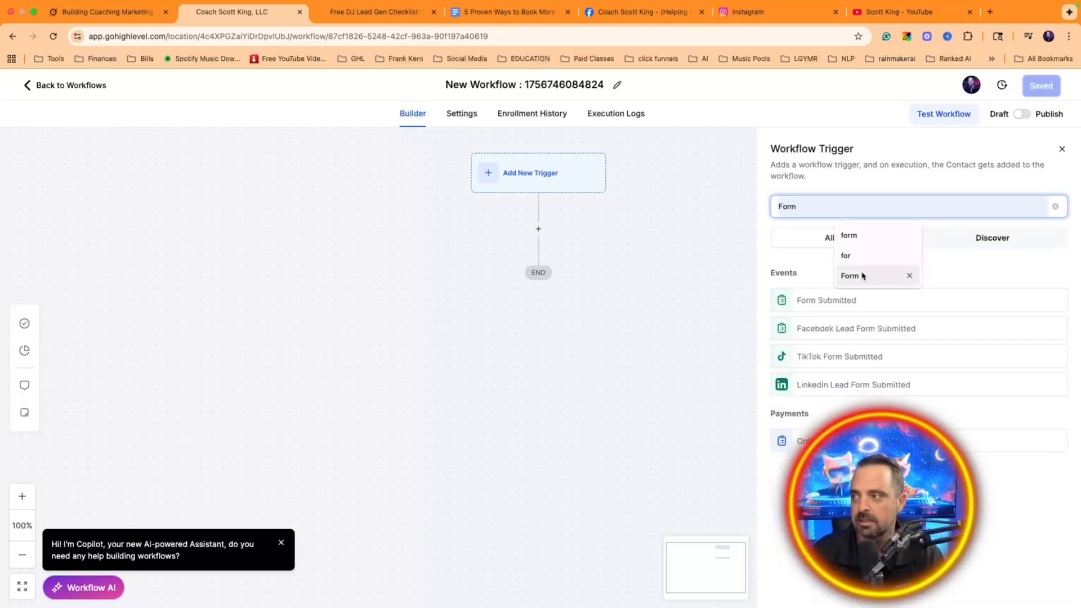
click(871, 302)
click(693, 274)
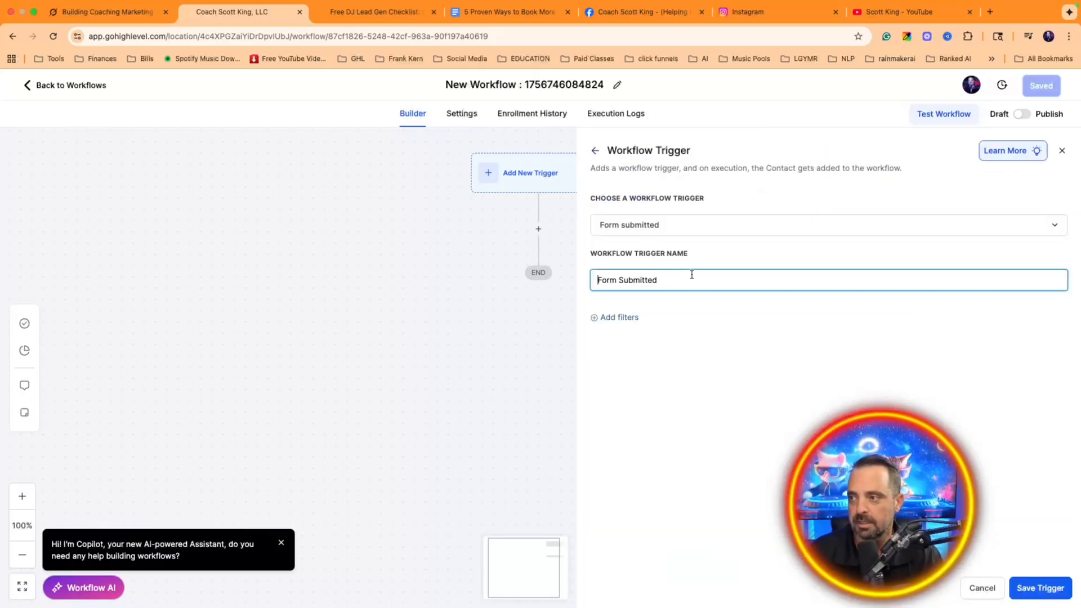
triple_click(658, 275)
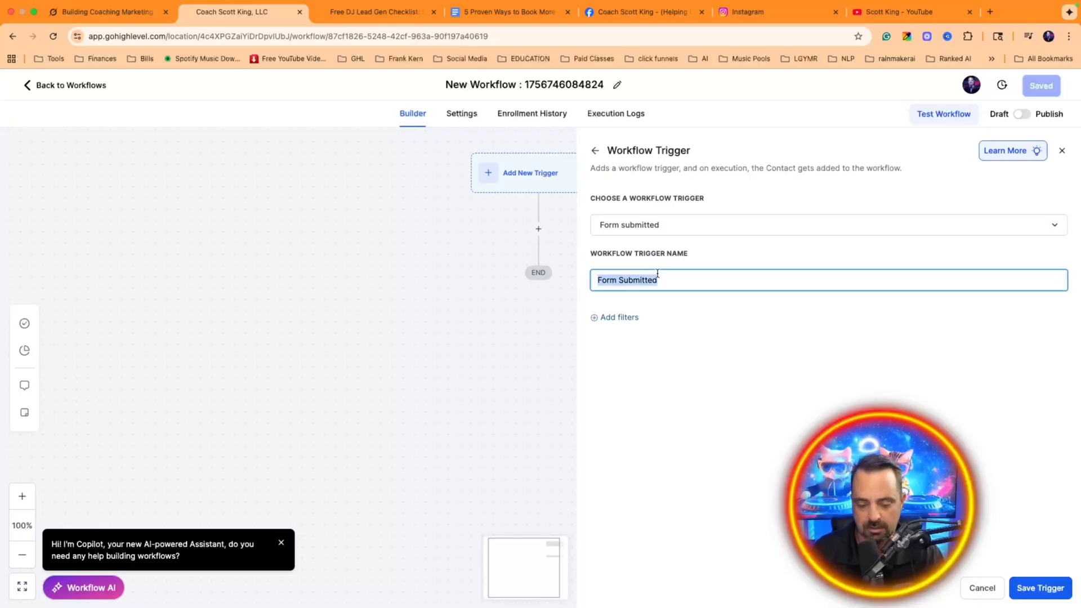
text(Free Guide)
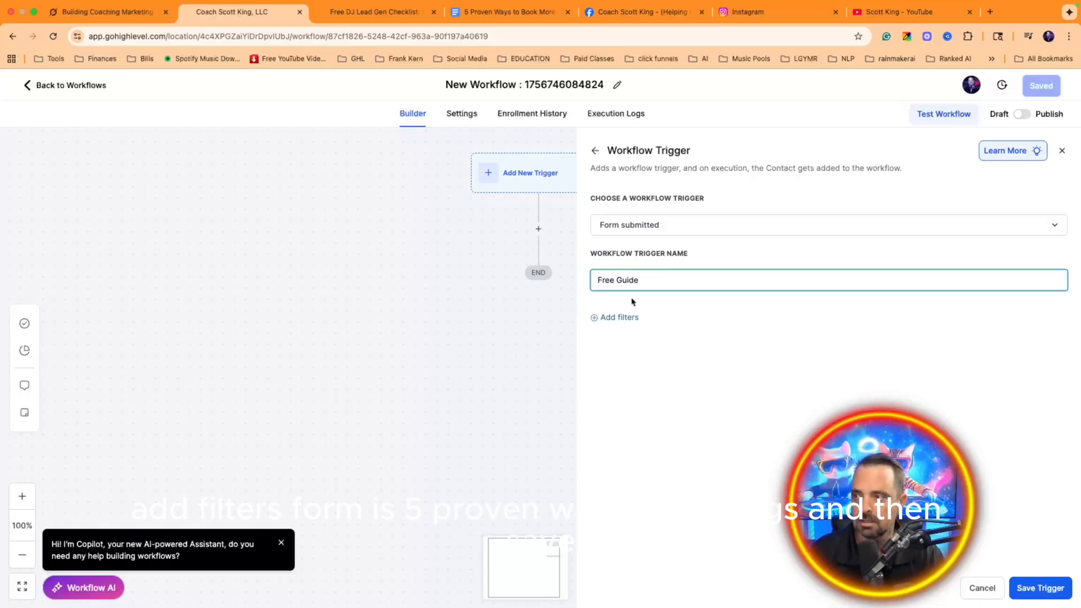
Step: Filter the trigger to the '5 Proven Free Ways to Get Gigs' form and save it
click(619, 317)
click(660, 331)
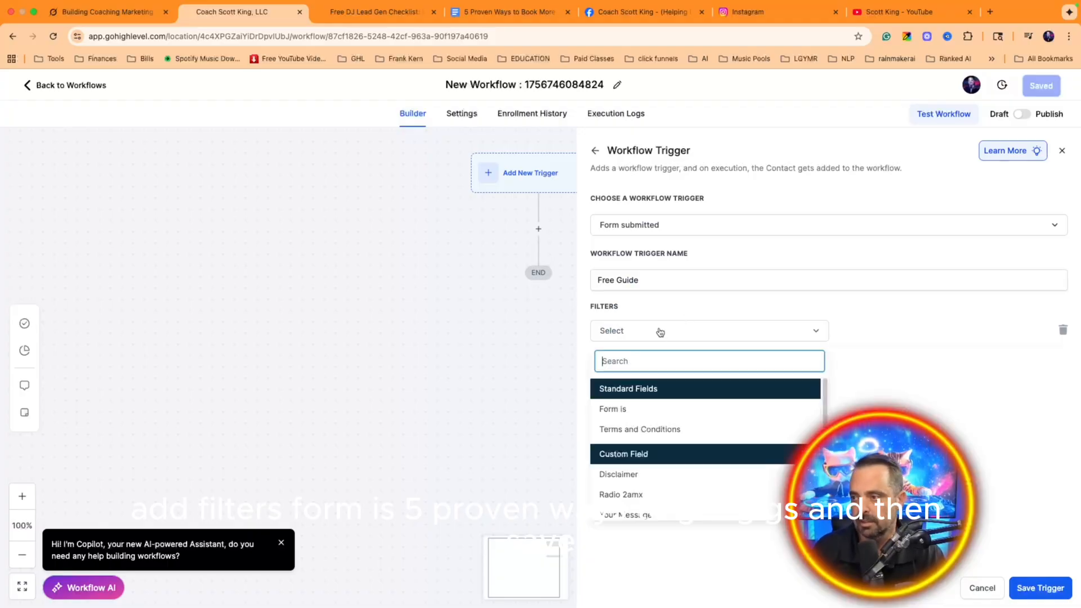
click(659, 409)
click(881, 333)
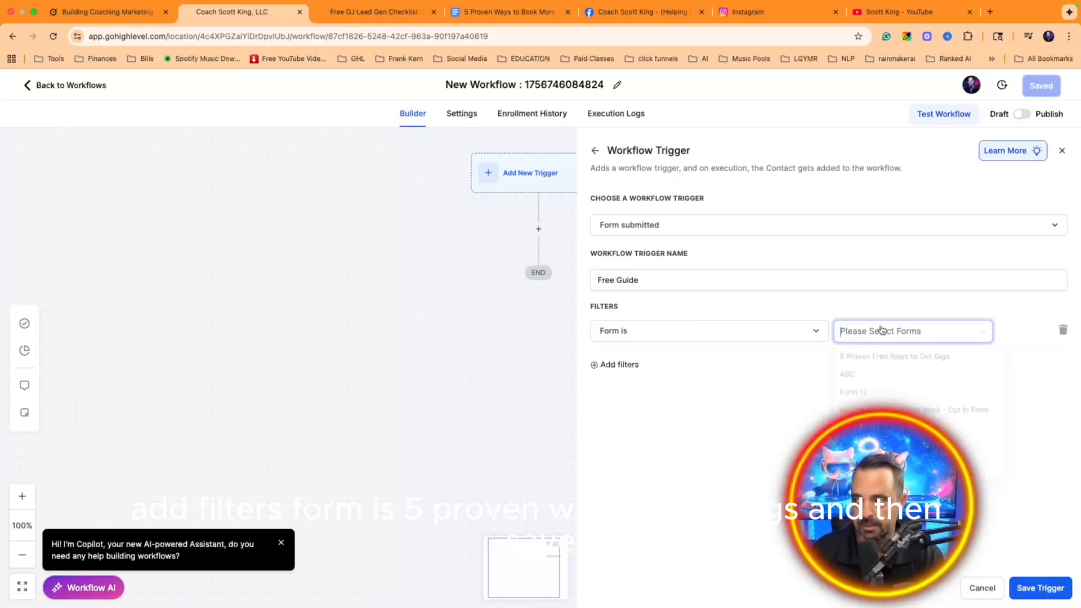
click(928, 361)
click(642, 431)
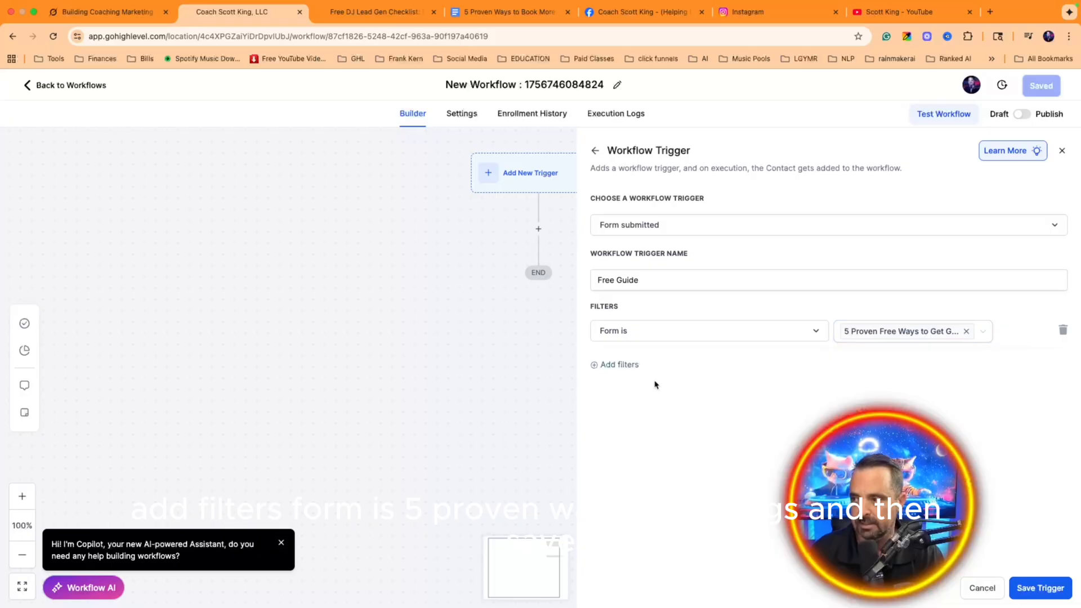
click(1024, 588)
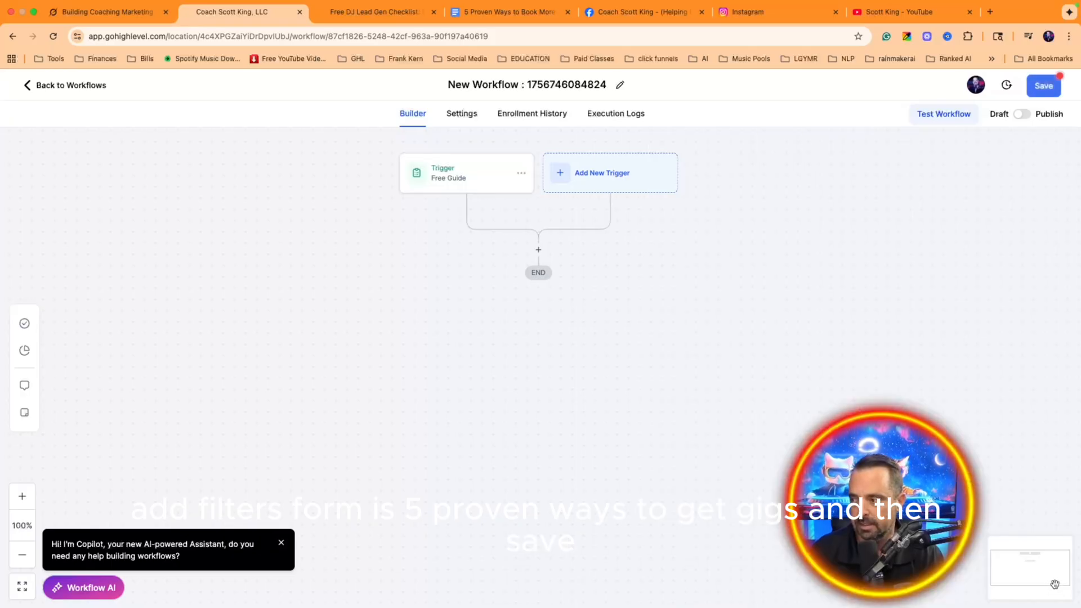
Step: Add an Add Contact Tag action that creates and applies the new '5 proven free ways' tag
click(539, 251)
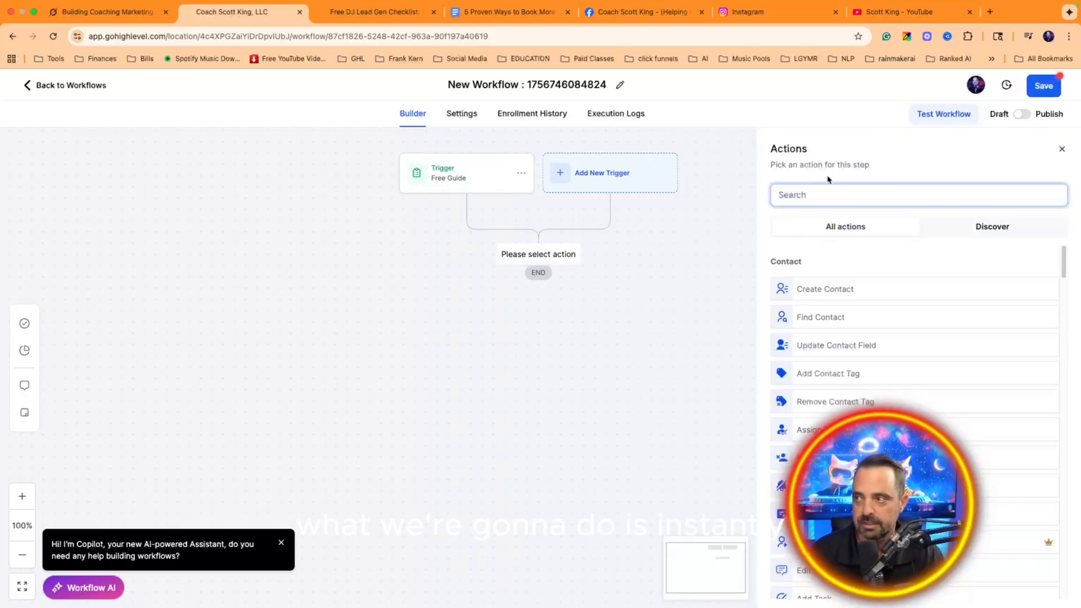
click(817, 190)
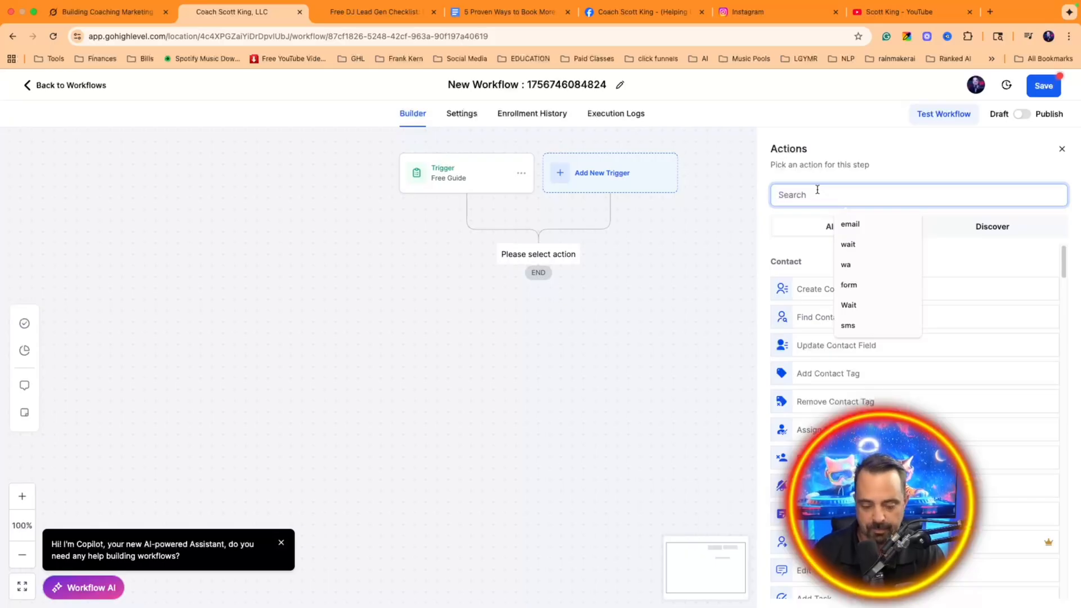
text(tag)
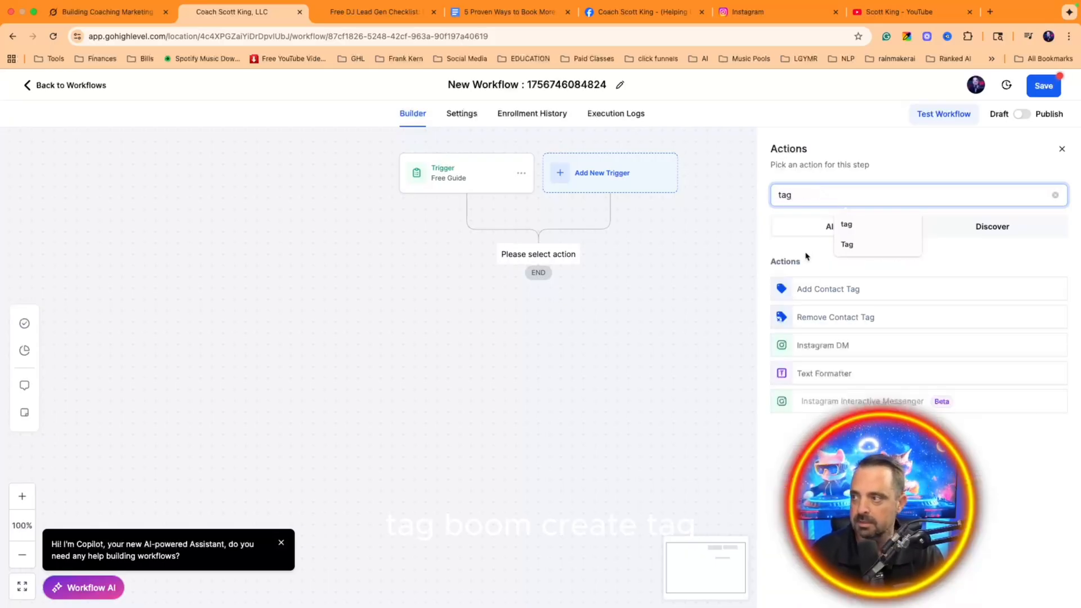
click(806, 290)
click(809, 270)
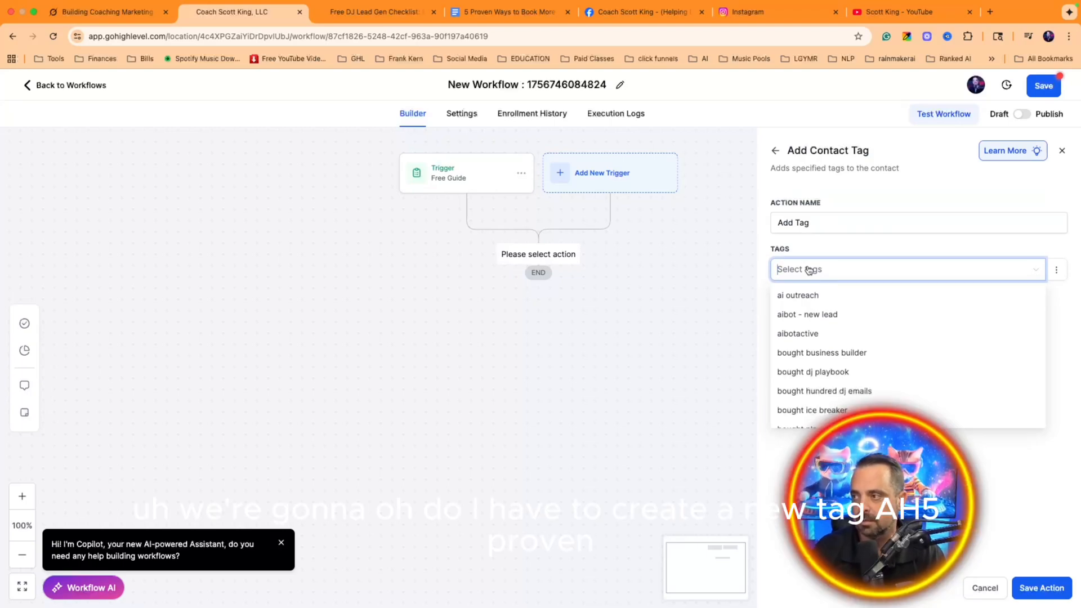
scroll(888, 345, down, 5)
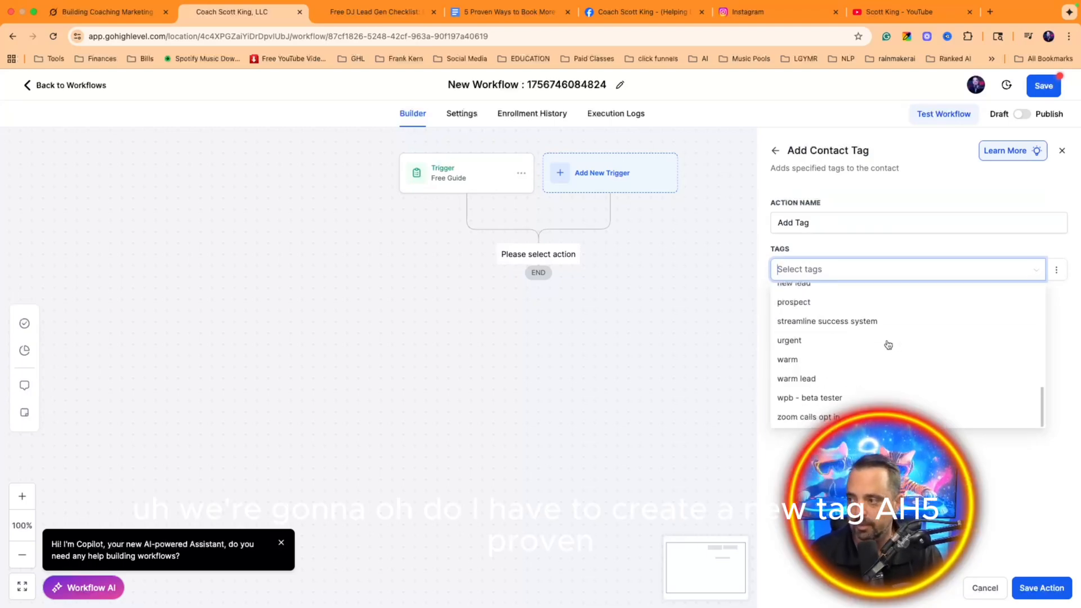
scroll(877, 350, up, 5)
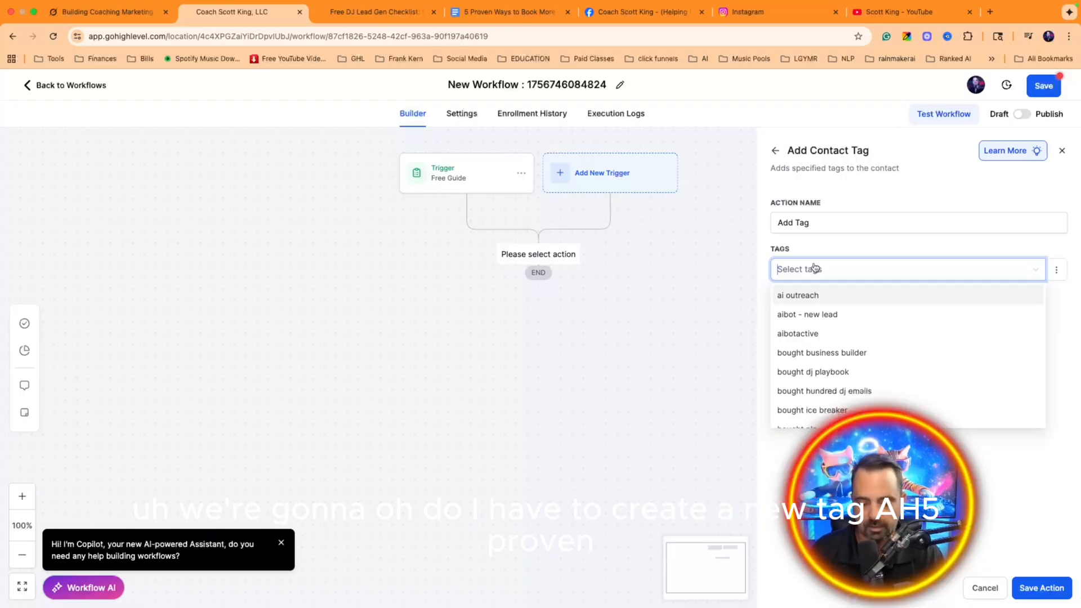
text(5 pro)
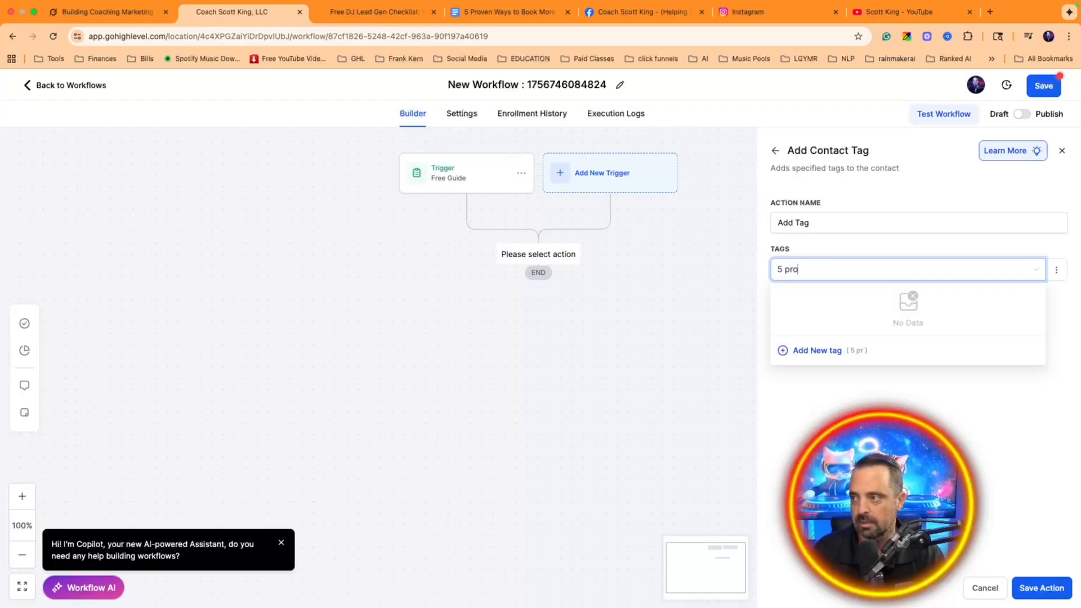
text(ven fr)
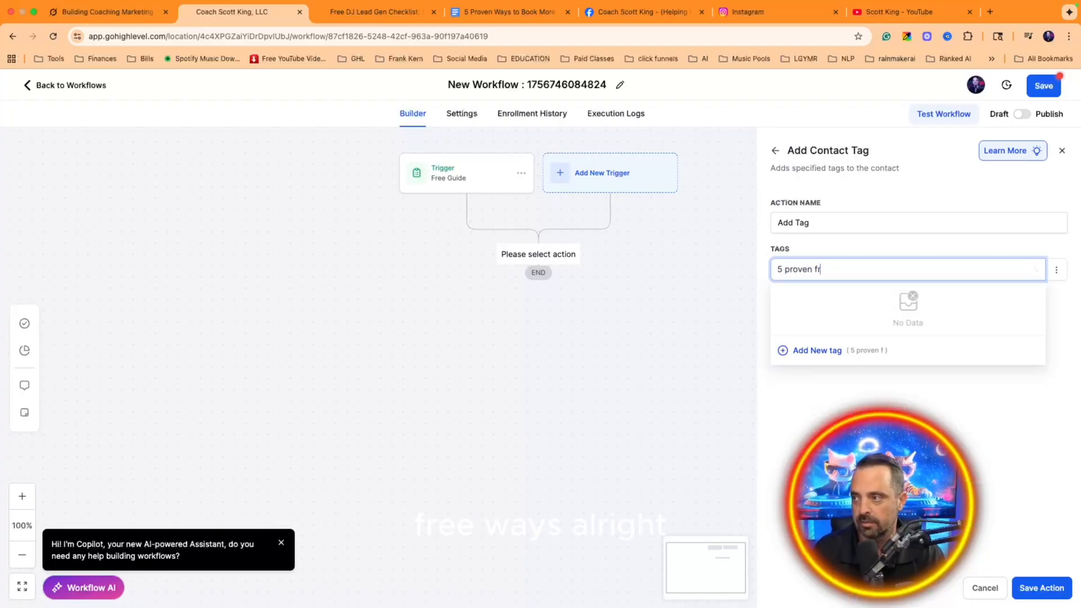
text(ee ways)
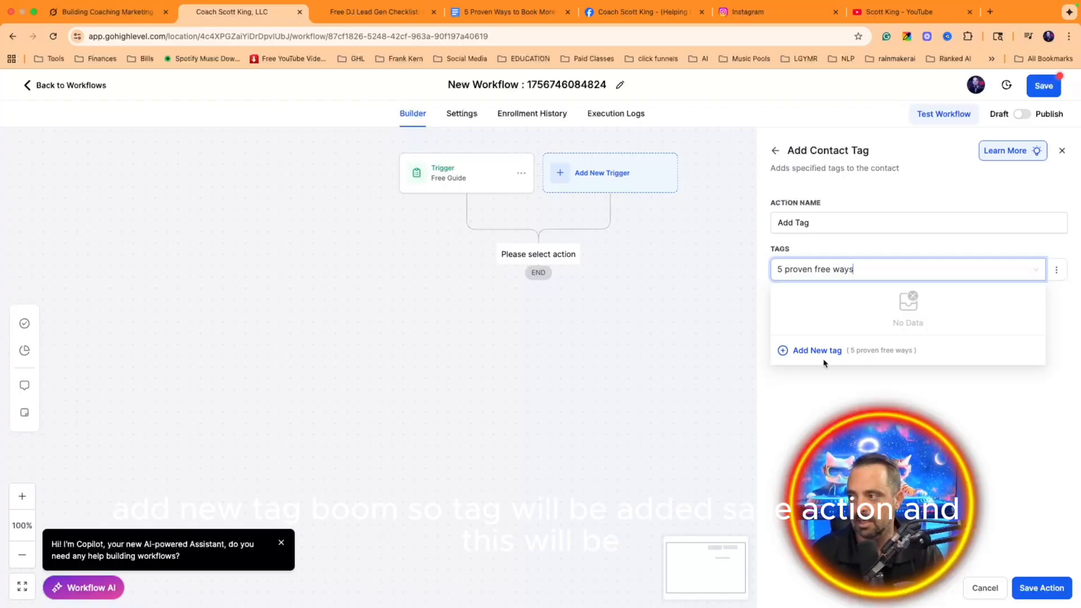
click(821, 351)
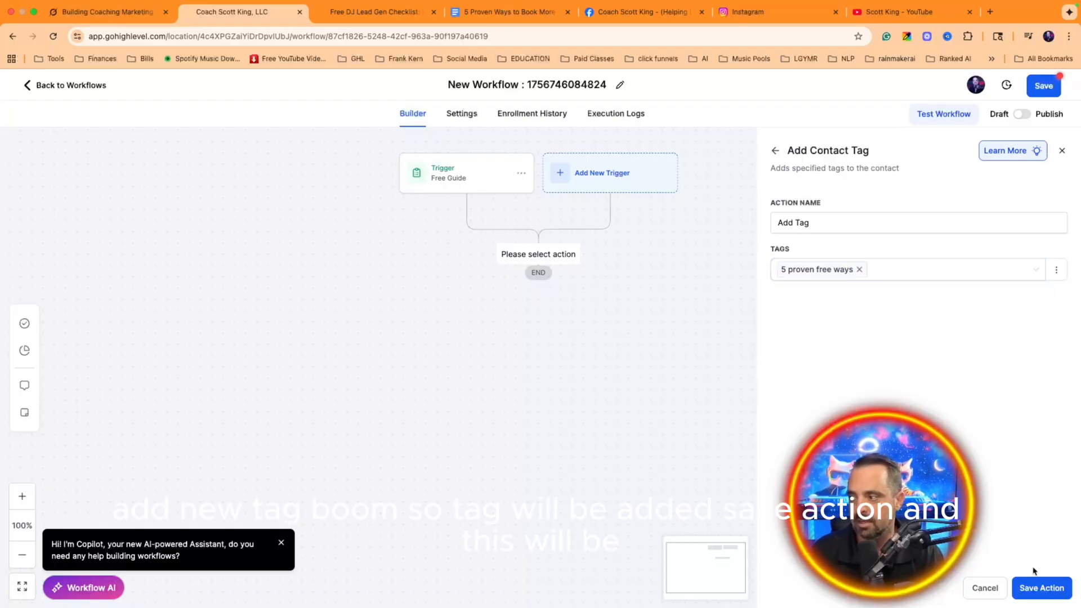
click(1036, 586)
click(483, 86)
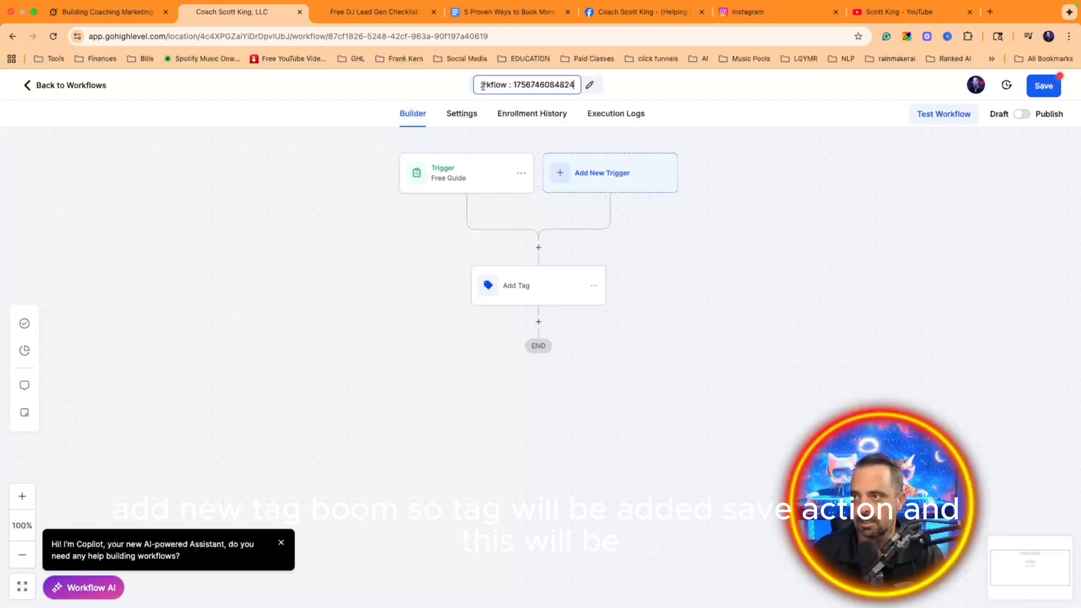
Step: Rename the workflow to '5 proven free ways to get gigs' and save it
double_click(482, 85)
key(super+a)
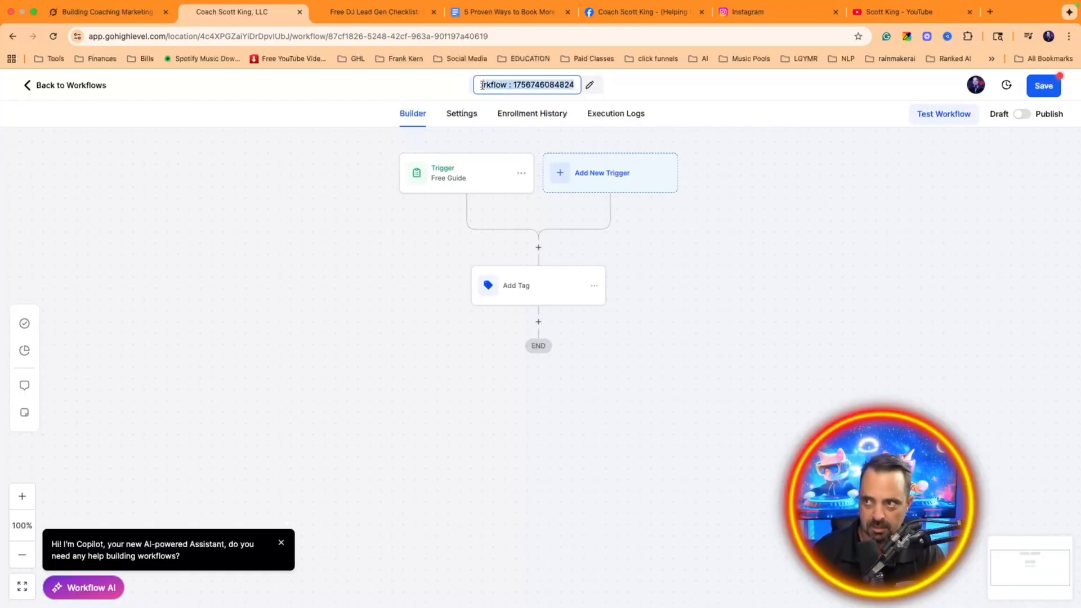
text(5 proven free ways)
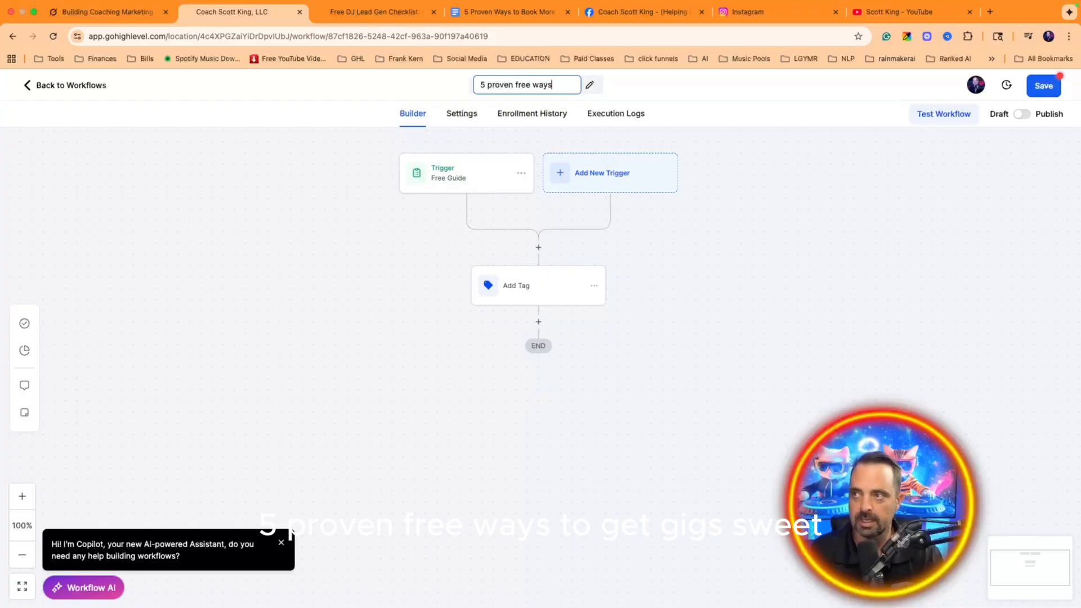
text( to get gigs)
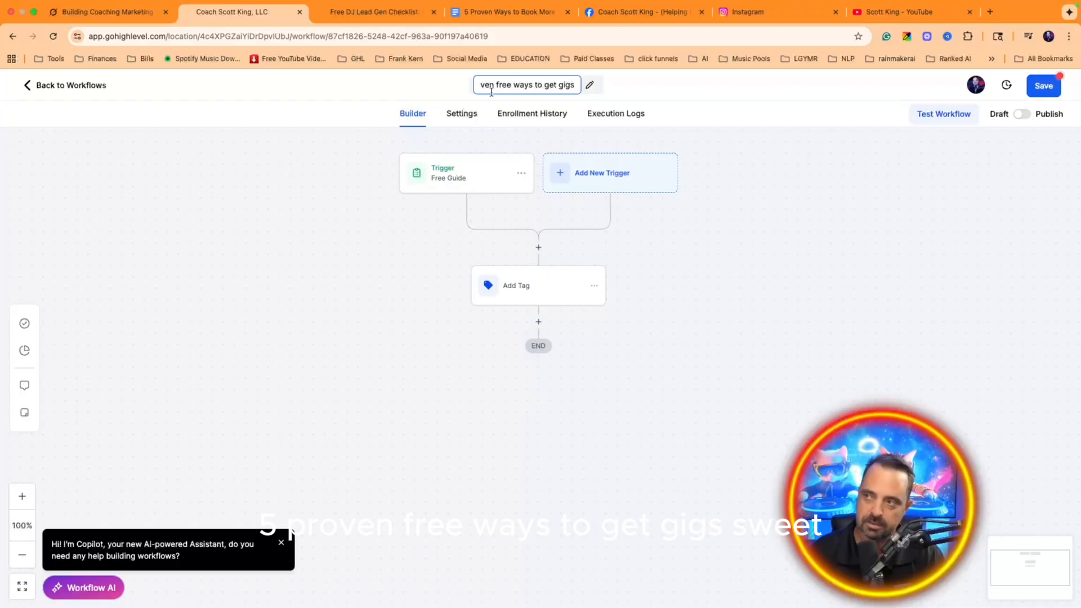
click(1042, 88)
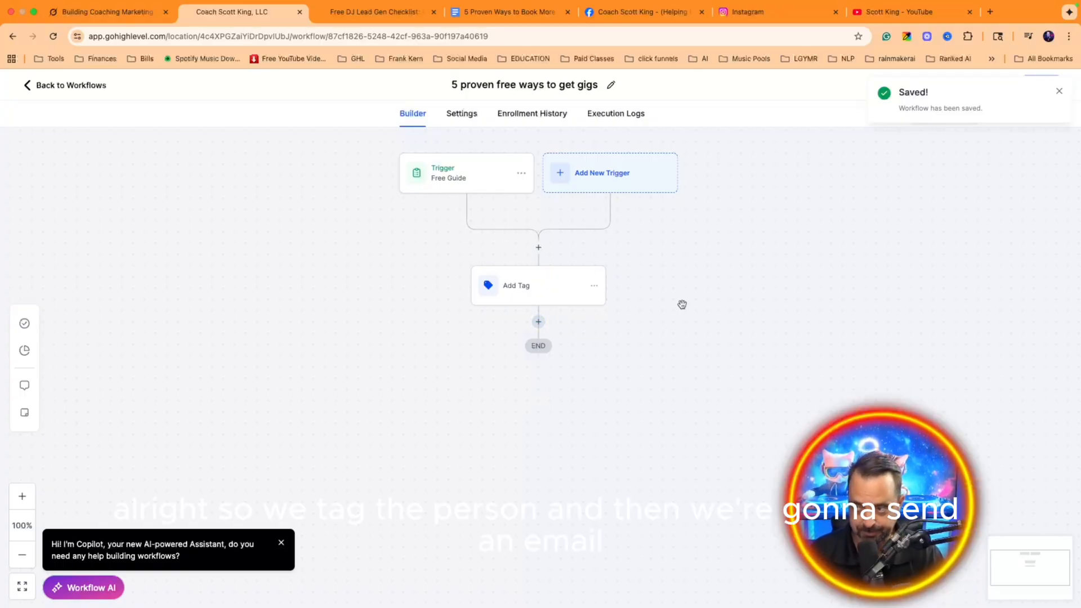
click(538, 322)
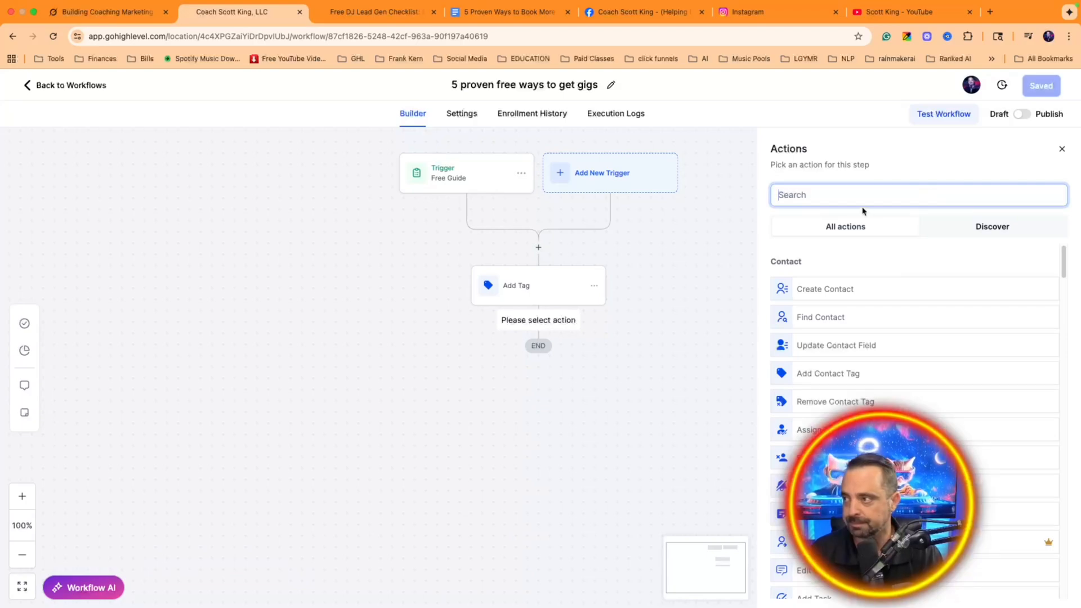
Step: Add a Send Email action named 'Here is the Free PDF'
click(842, 197)
text(email)
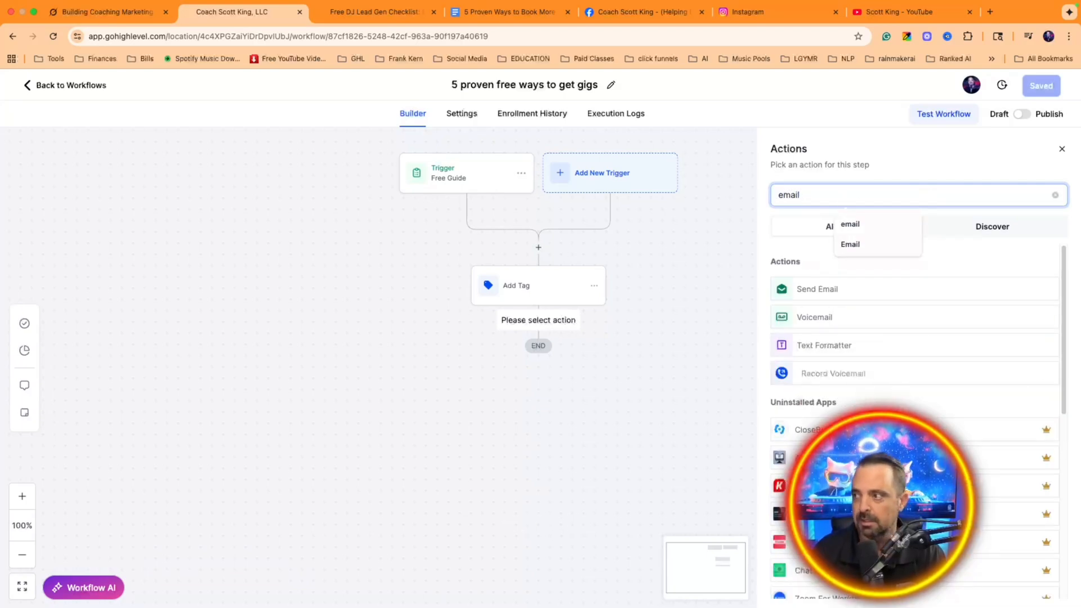
click(883, 296)
double_click(822, 243)
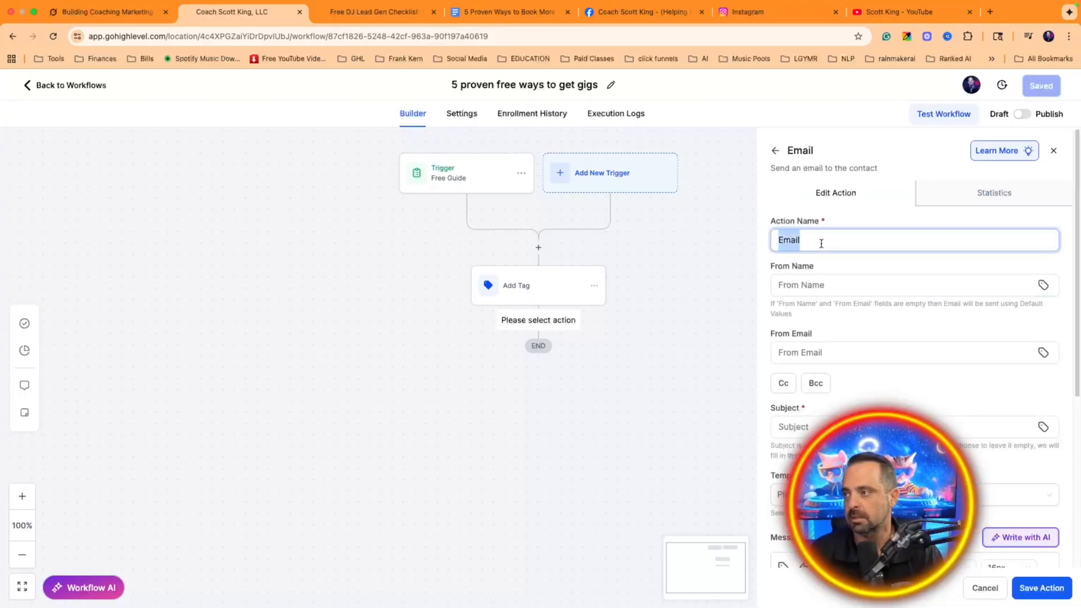
text(Here is the Free P)
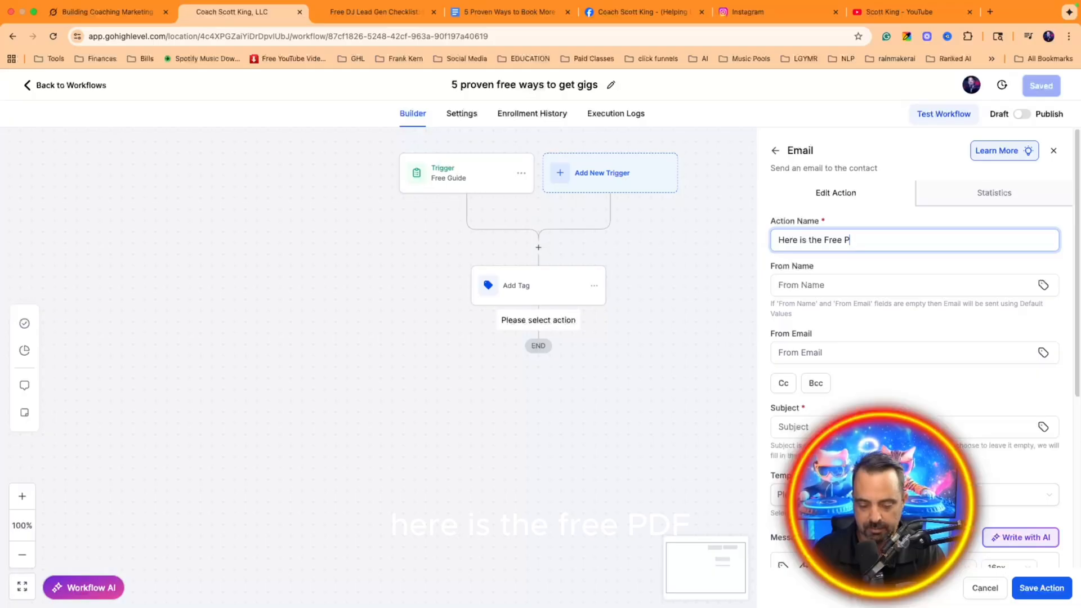
text(DF)
Step: Fill in the email's sender name and sender email address
click(843, 279)
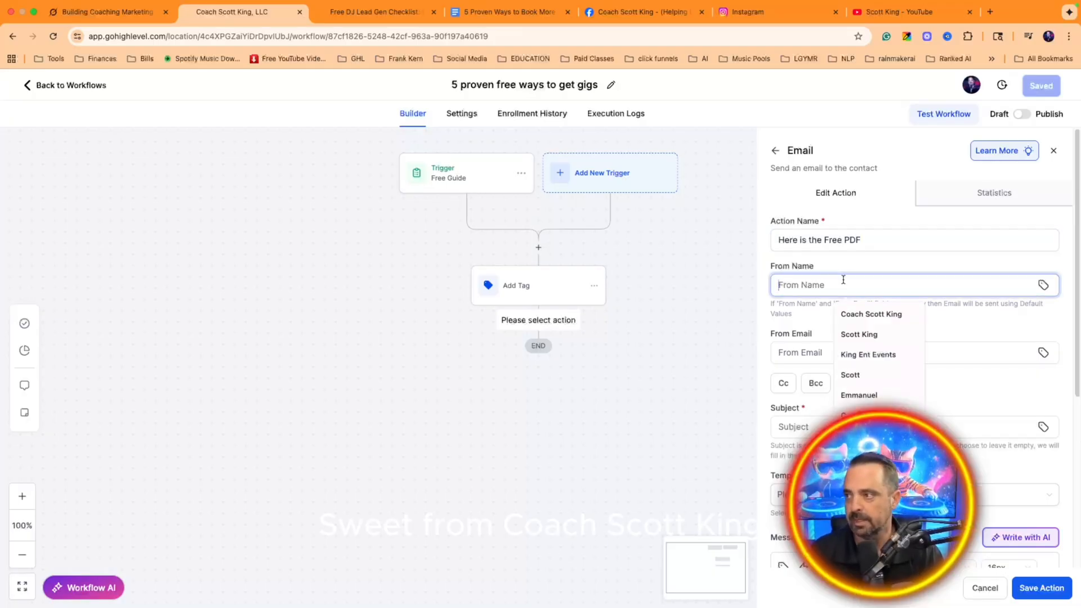
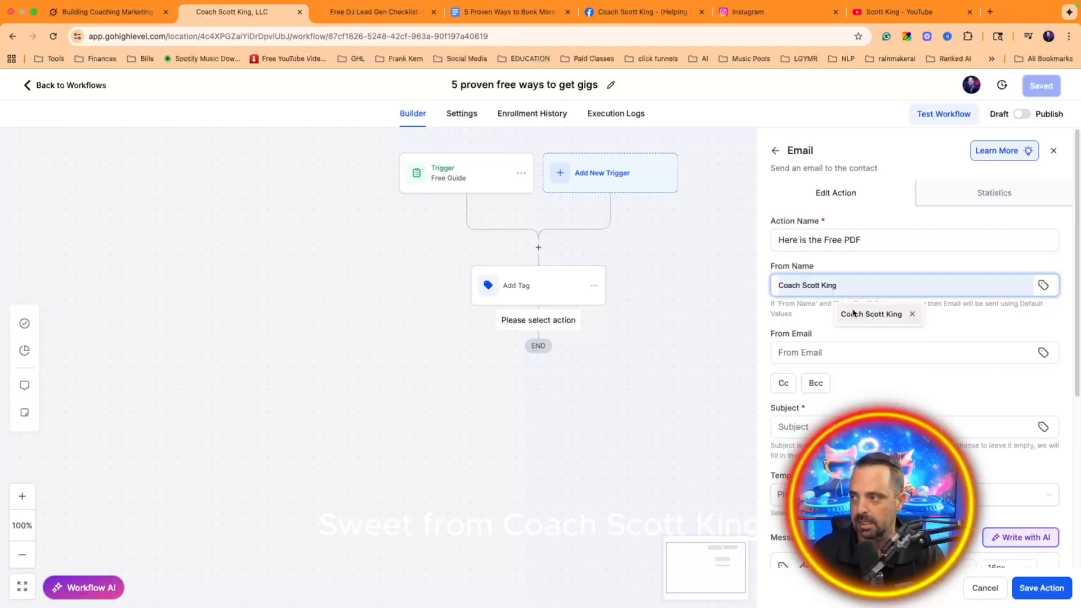
click(871, 314)
click(806, 357)
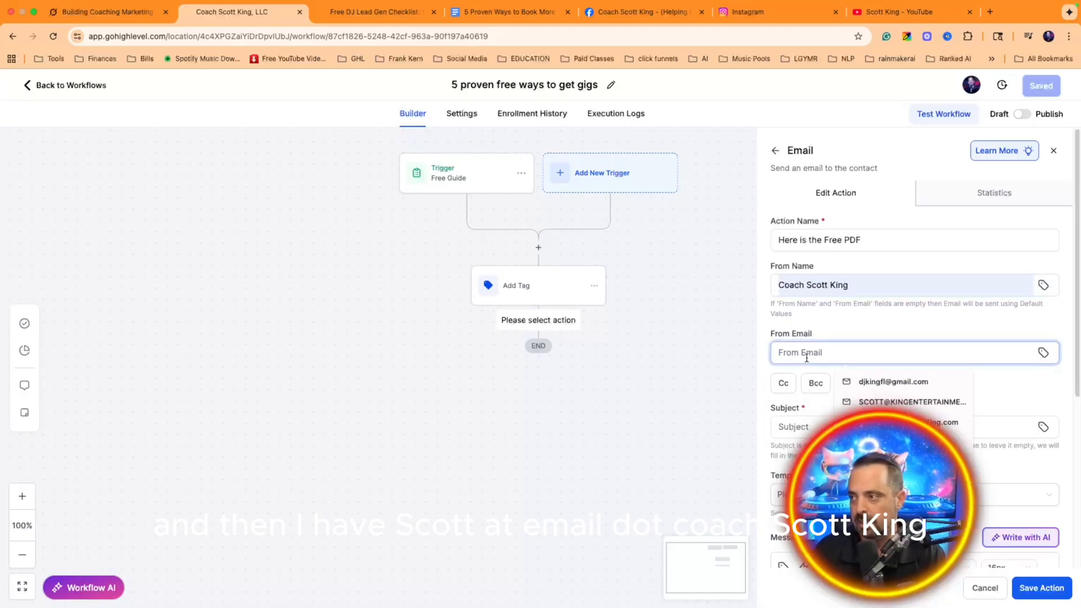
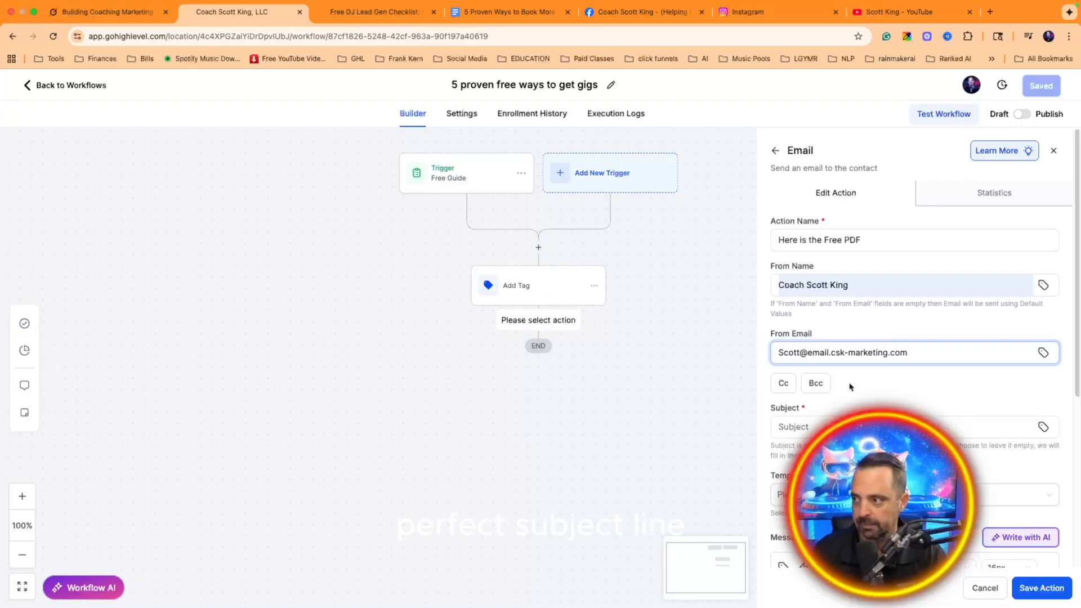
Step: Copy the action name 'Here is the Free PDF' into the email subject field
triple_click(803, 241)
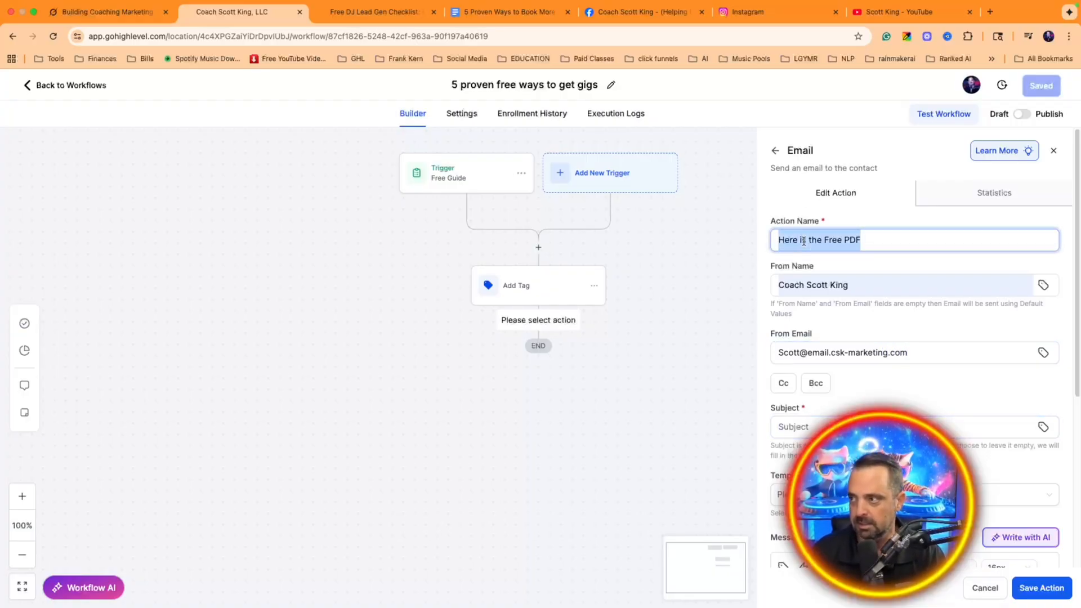
key(ctrl+c)
click(845, 426)
key(ctrl+v)
scroll(932, 358, down, 3)
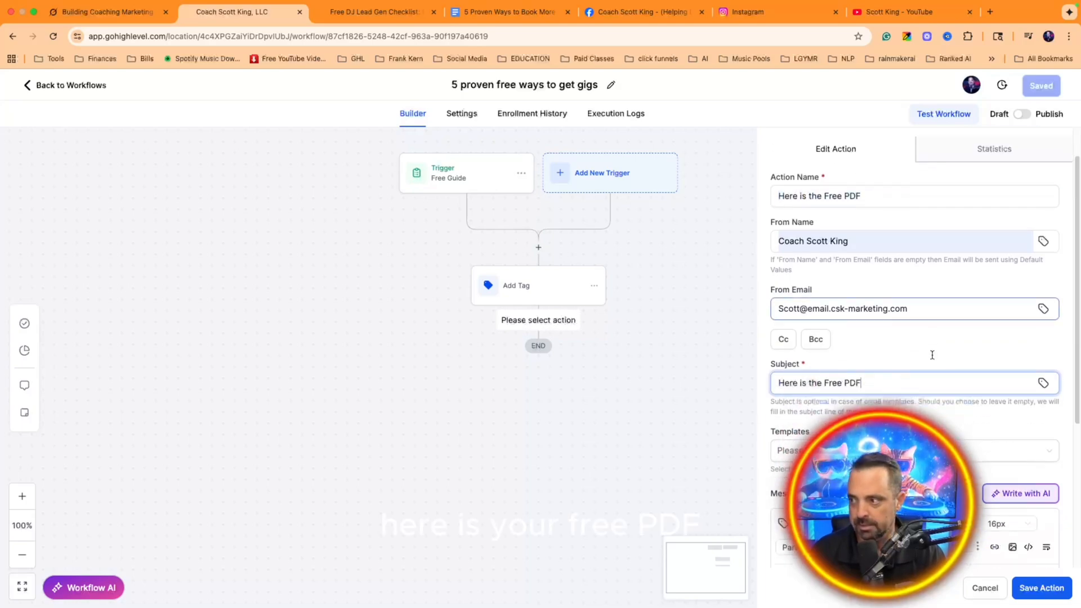
scroll(930, 361, down, 3)
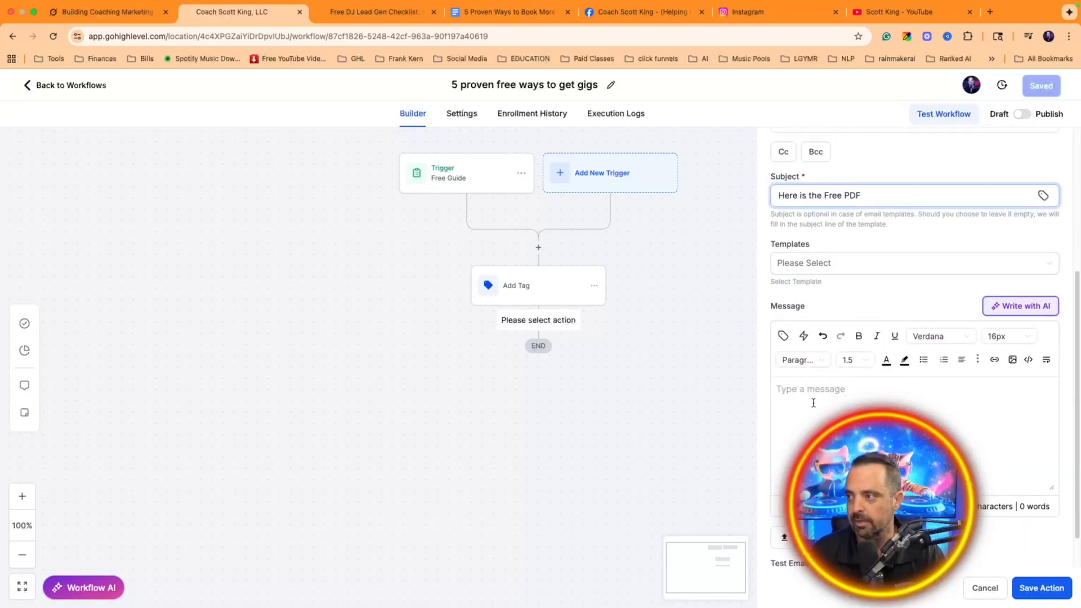
click(780, 390)
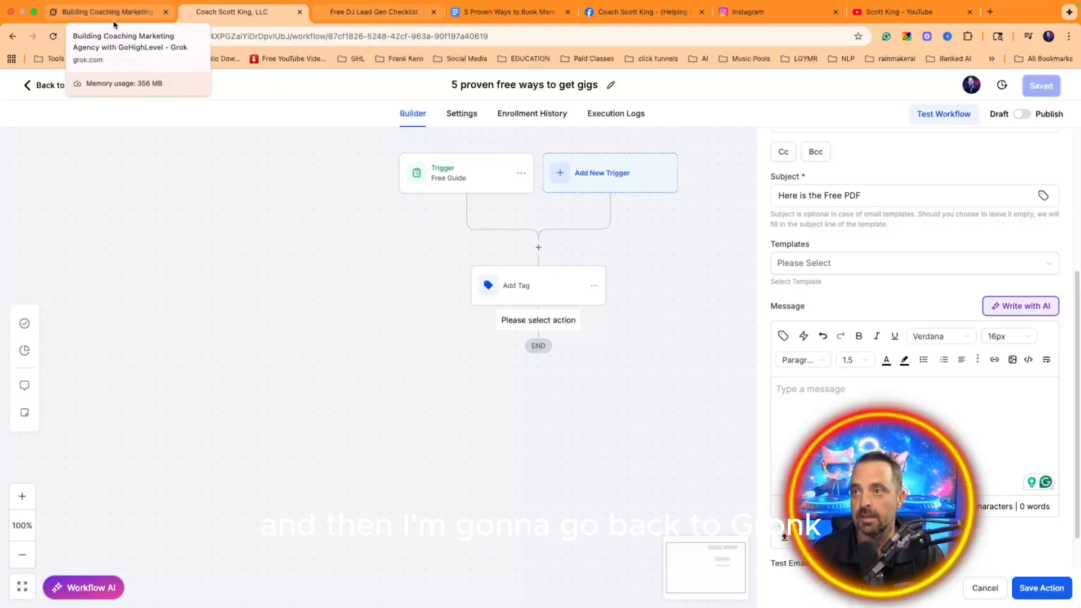
Step: Locate the DJ checklist document among the open browser tabs
click(96, 13)
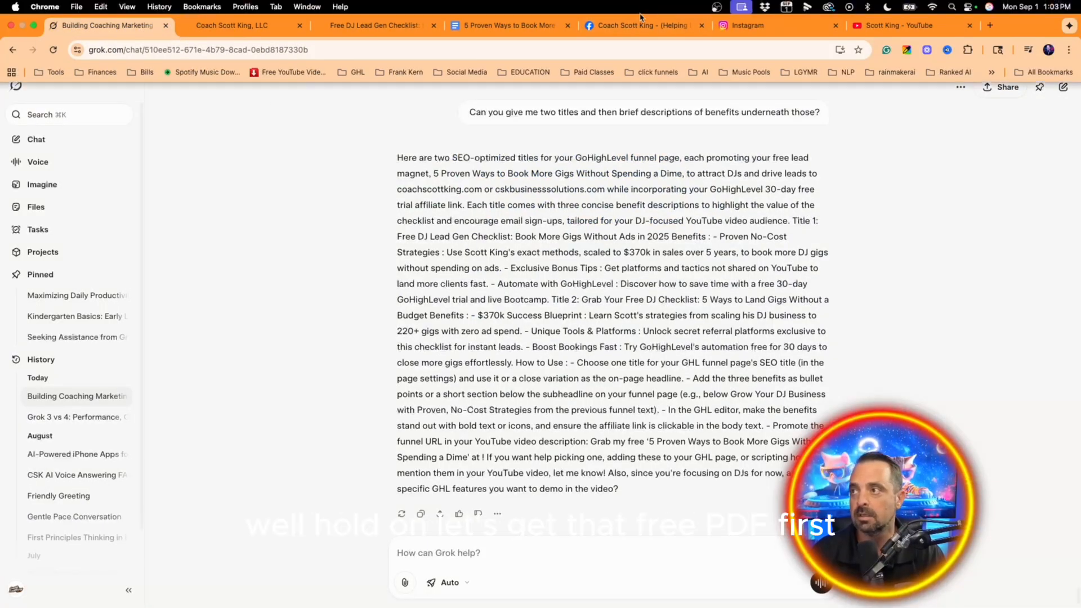
click(952, 31)
click(764, 33)
click(643, 35)
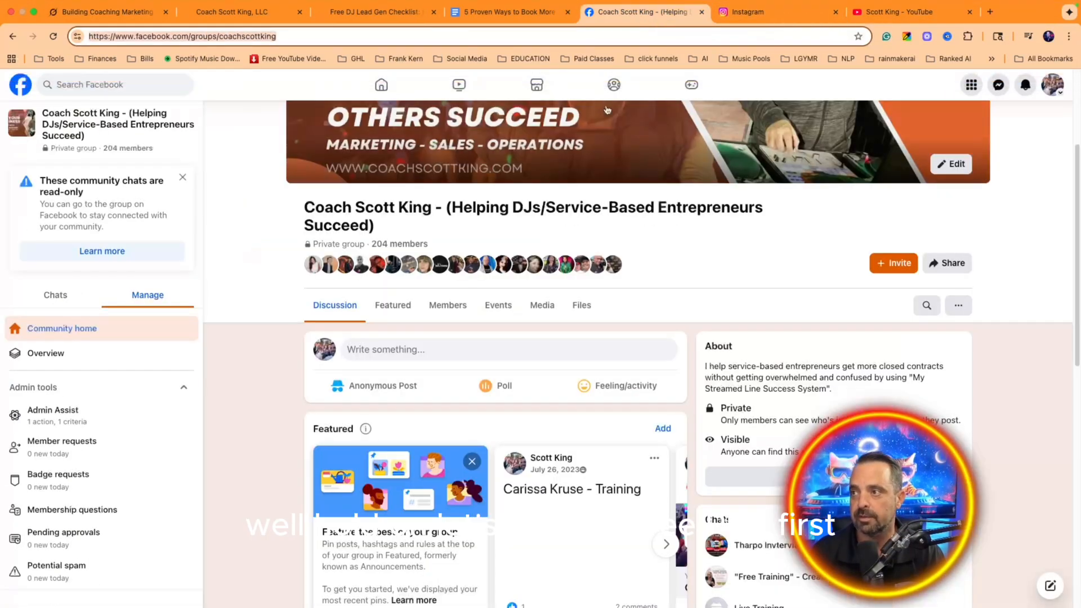
click(507, 12)
Step: Set the checklist's access to Anyone with the link as Viewer and copy the share link
click(978, 92)
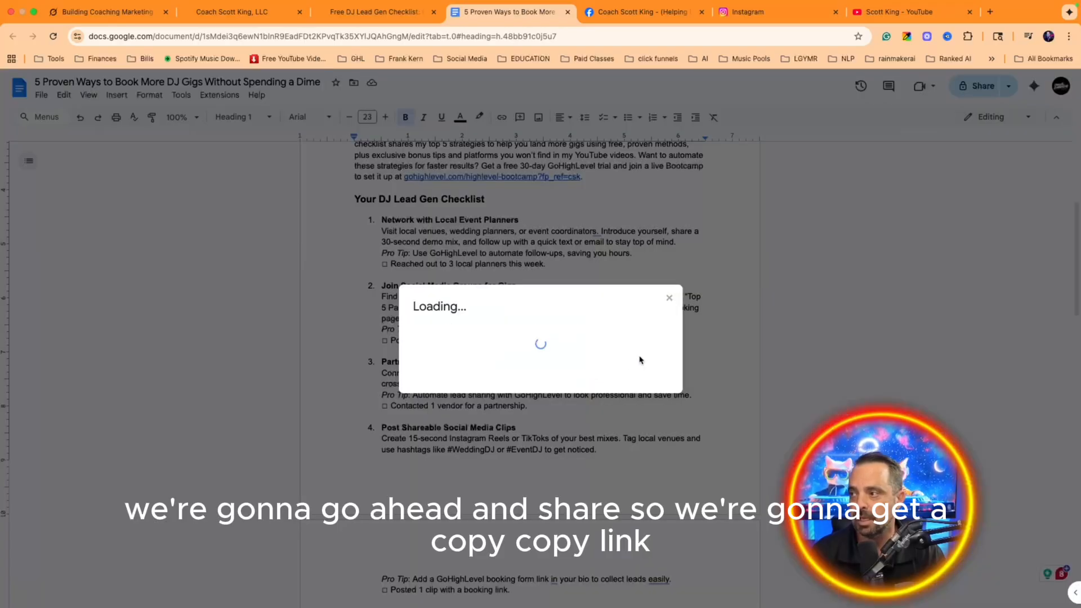
click(445, 441)
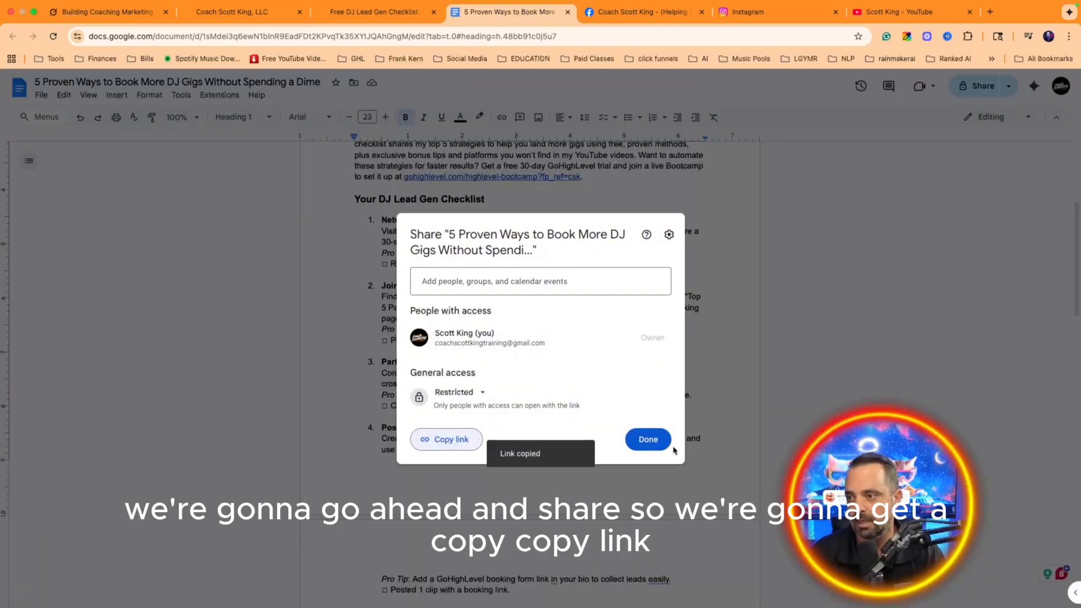
click(483, 400)
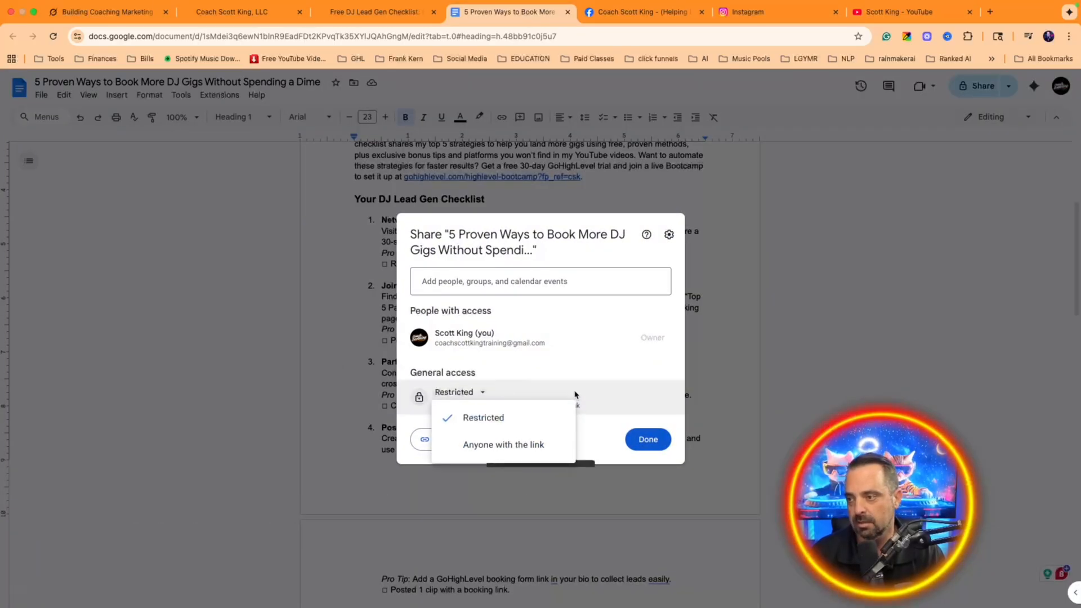
click(539, 445)
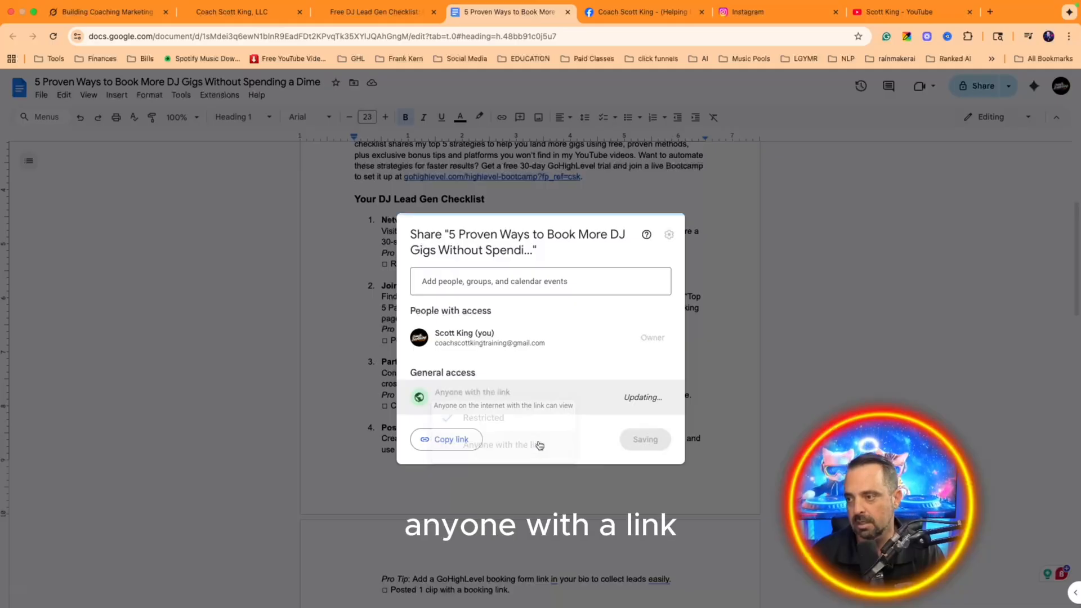
click(659, 399)
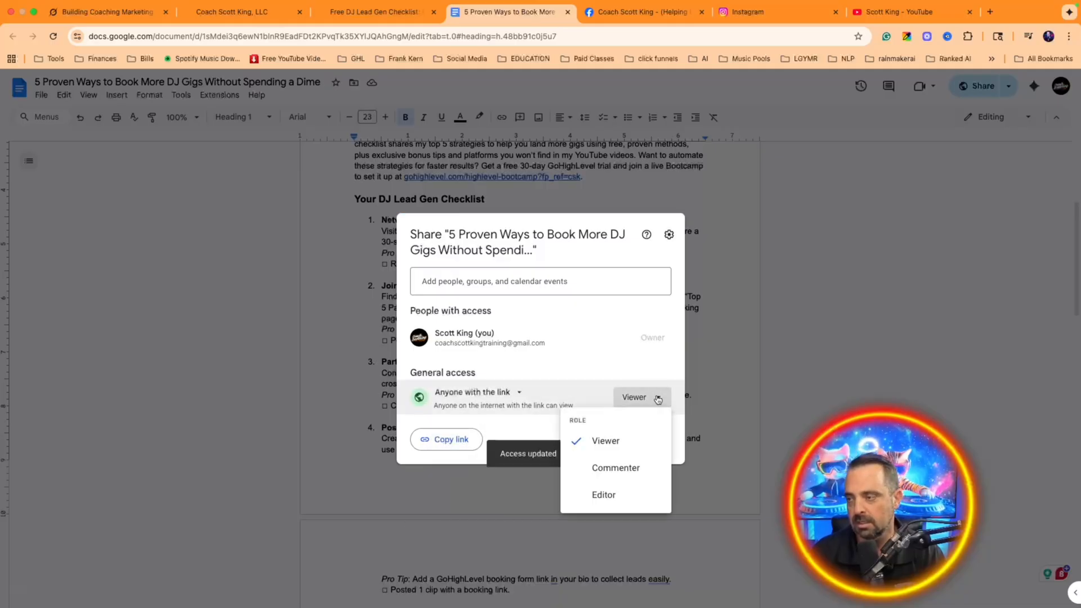
click(546, 444)
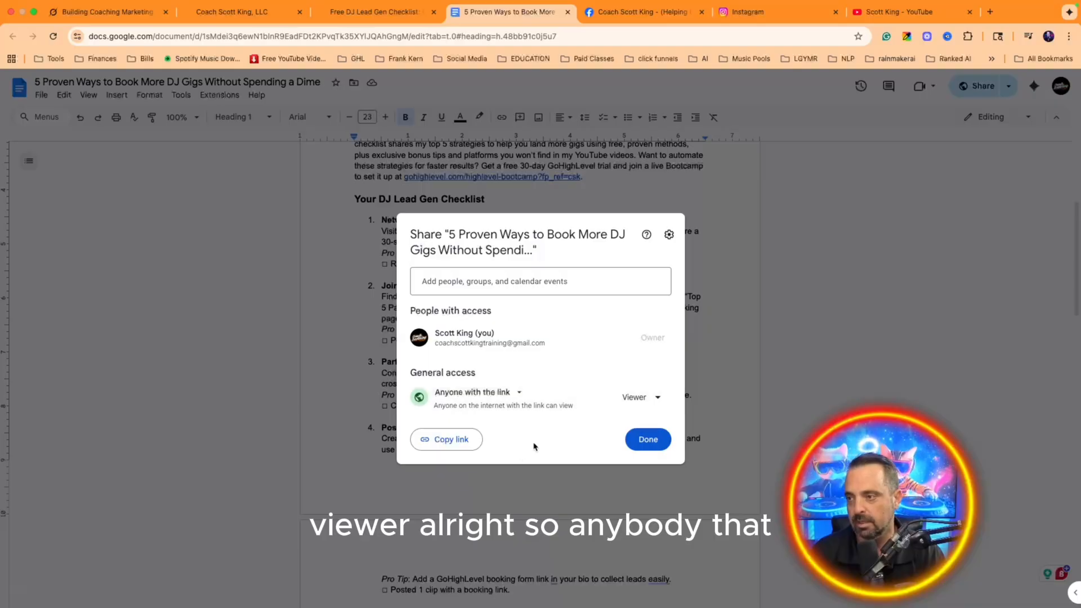
click(445, 439)
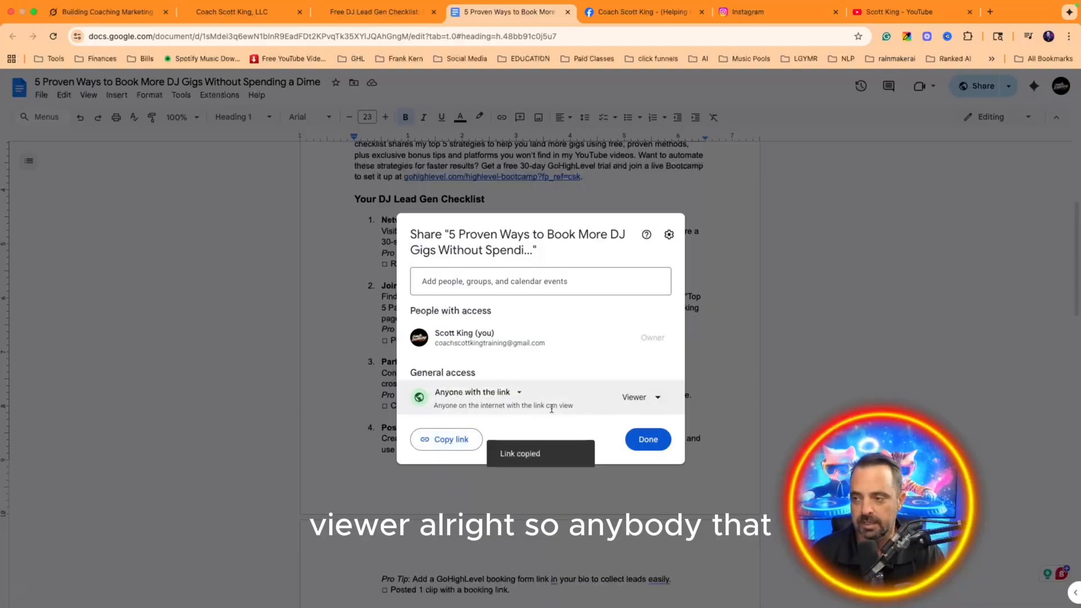
click(653, 444)
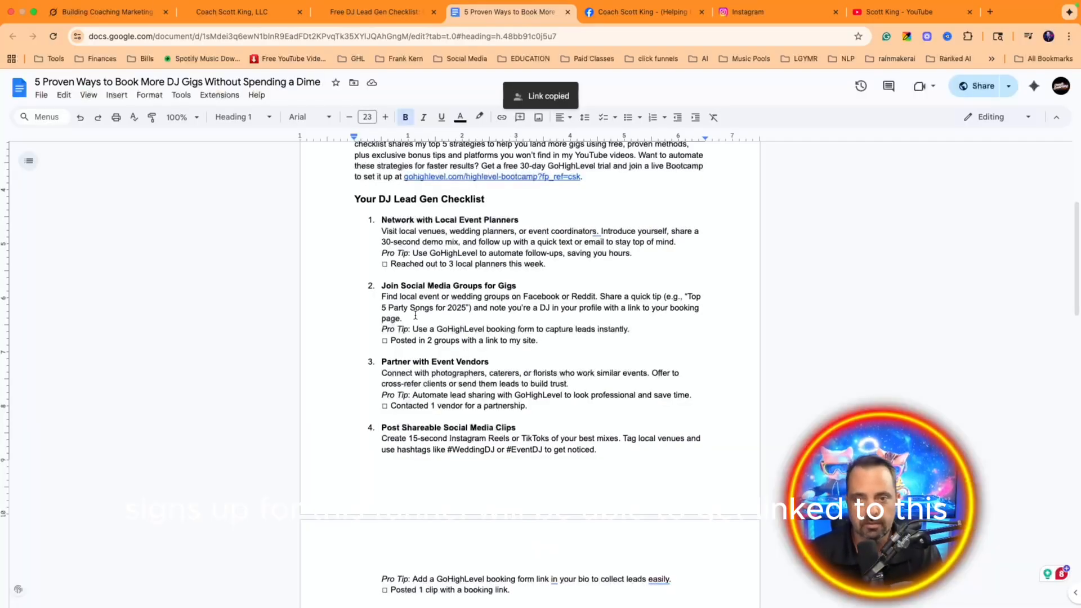
scroll(529, 231, down, 4)
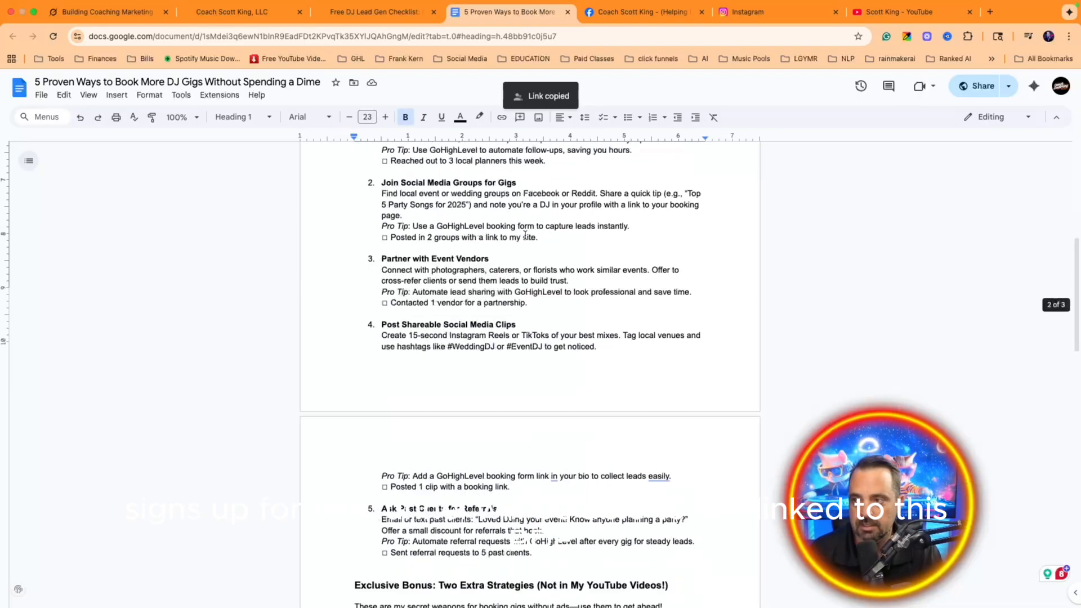
click(99, 12)
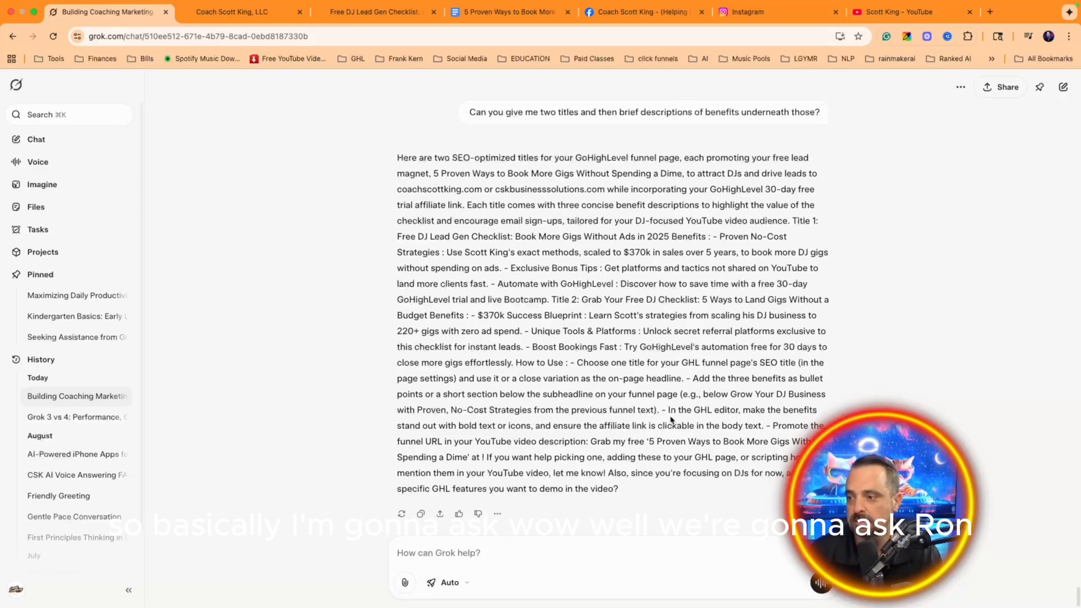
Step: Have Grok draft the welcome email by voice and paste its subject into the workflow email subject
click(821, 583)
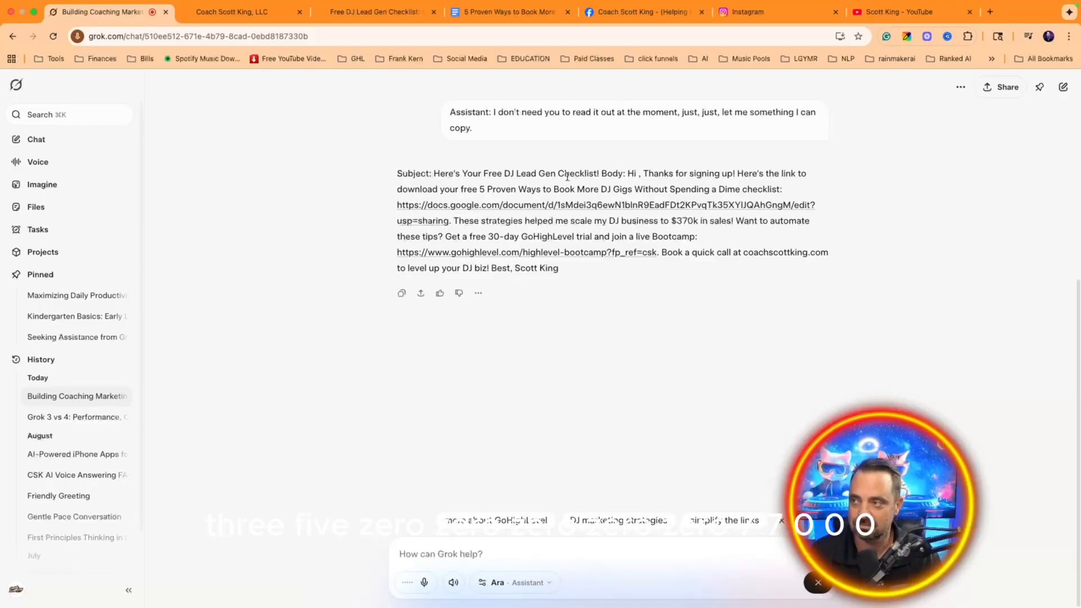
drag(624, 173, 434, 178)
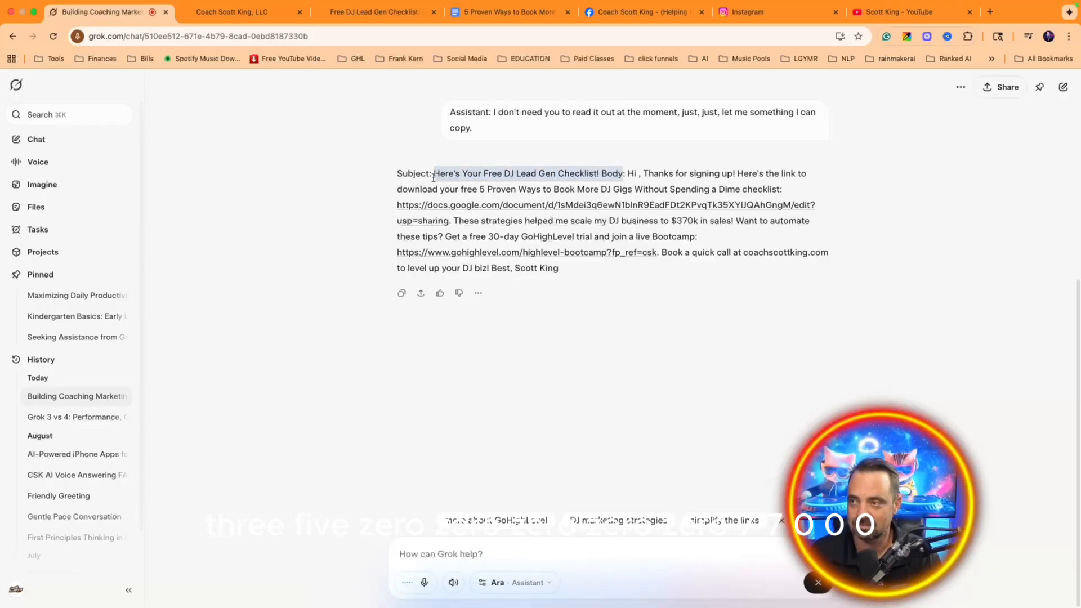
click(265, 12)
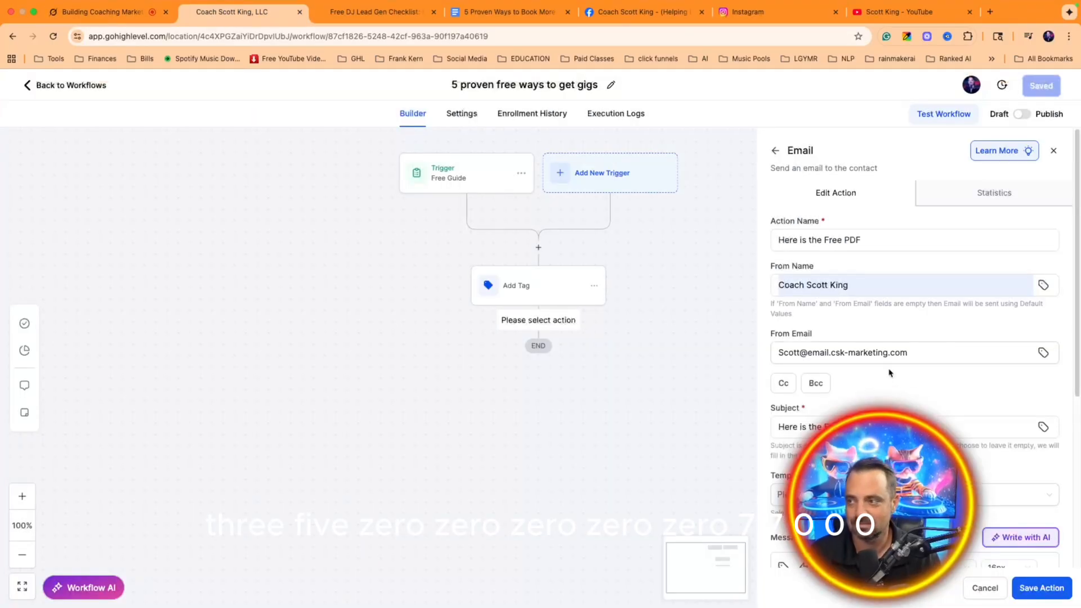
scroll(890, 373, down, 3)
click(794, 320)
key(ctrl+a)
key(ctrl+v)
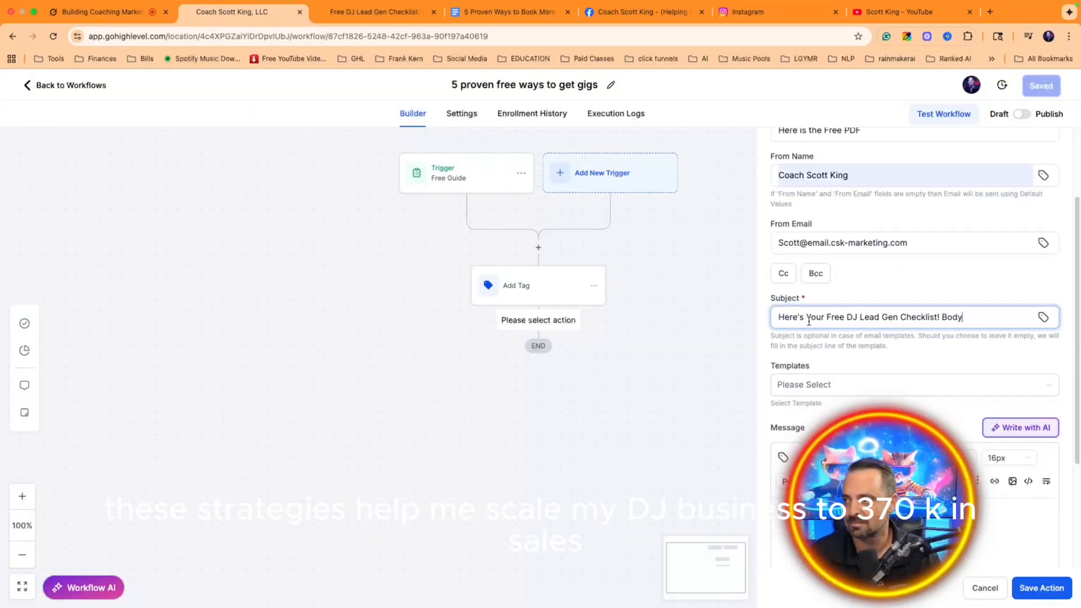
Step: Close the checklist funnel preview tab
click(340, 12)
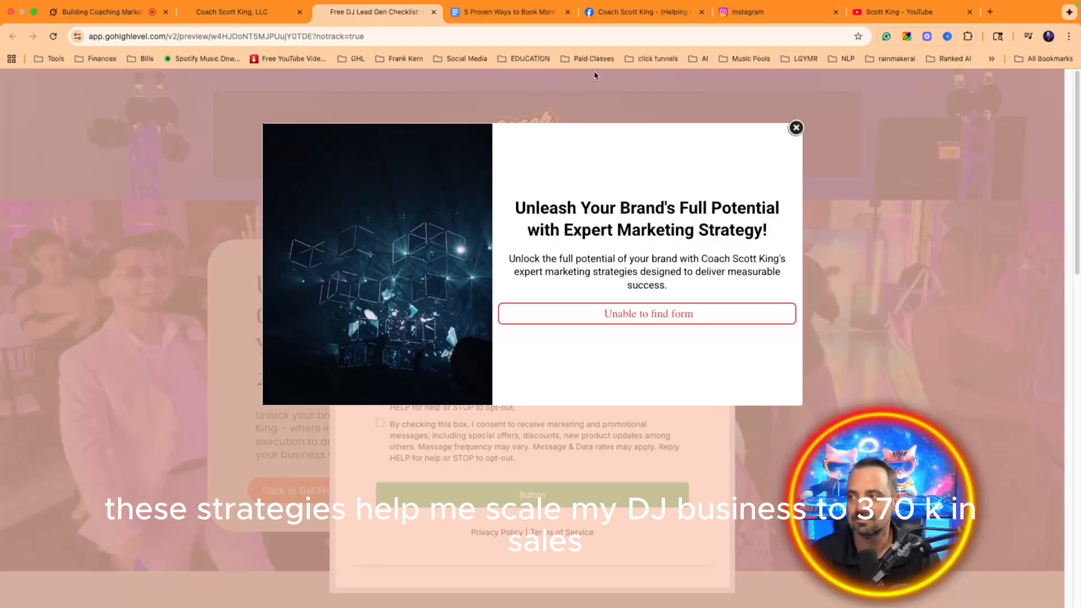
click(434, 12)
click(101, 12)
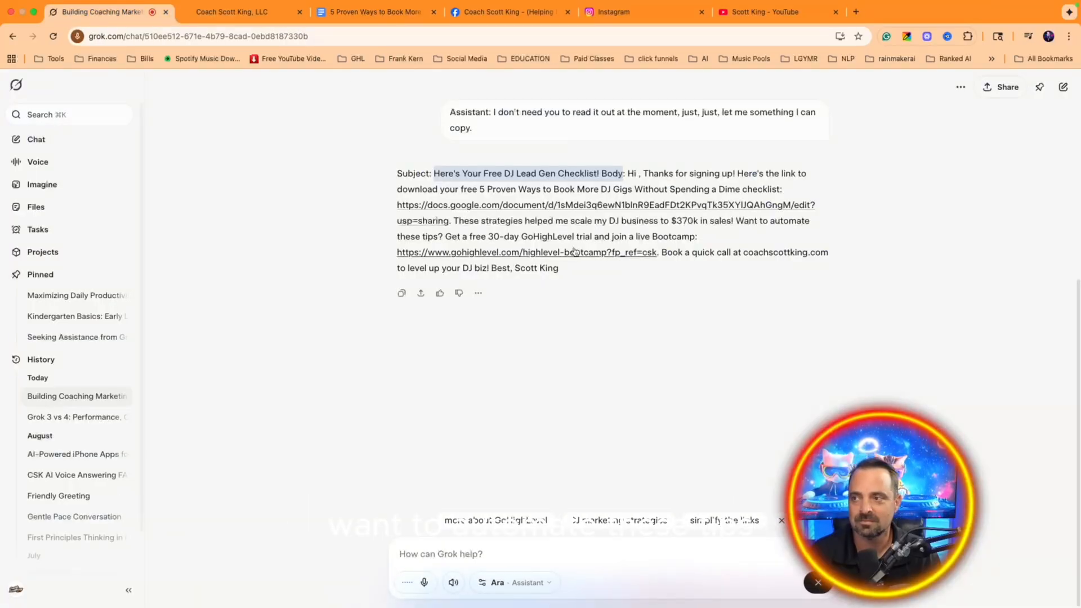
Step: Copy the welcome email body from Grok's reply, end voice mode, and return to the workflow email
click(742, 240)
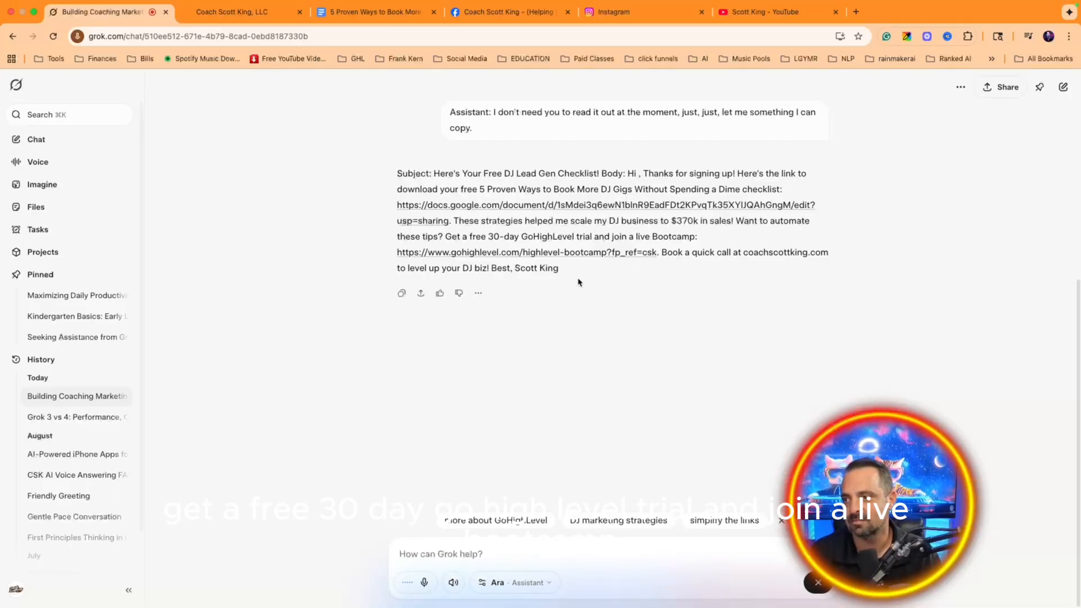
drag(560, 269, 628, 174)
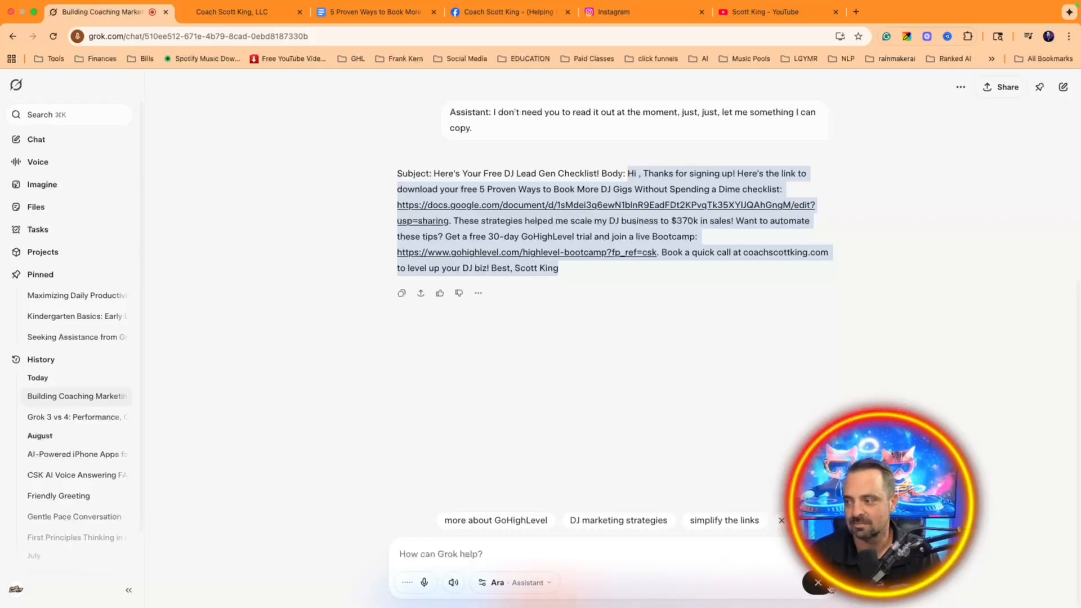
click(532, 364)
click(231, 12)
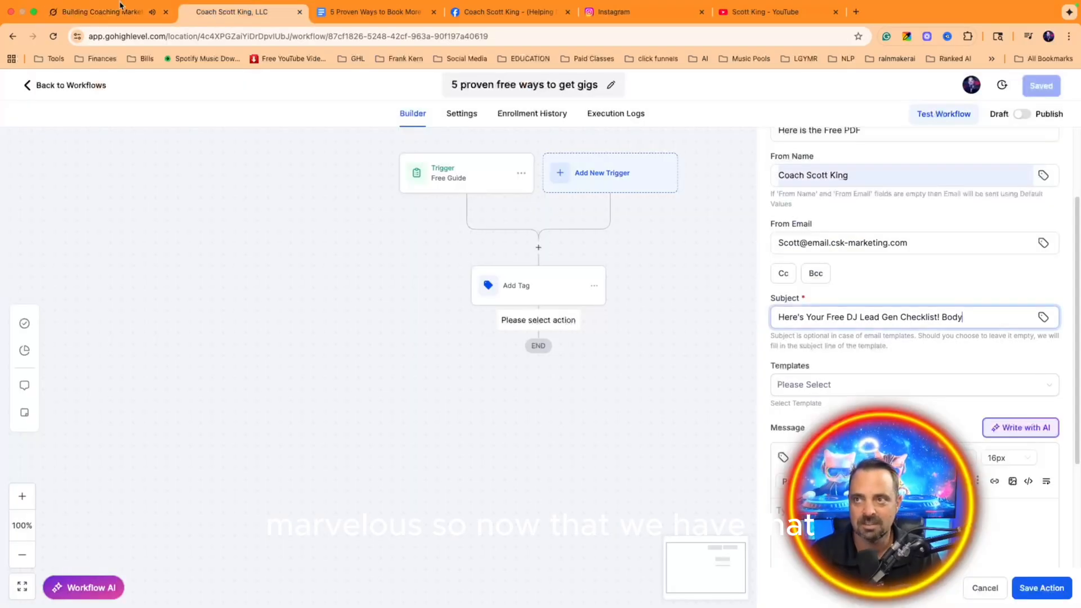
Step: Paste the checklist welcome text into the email message body
scroll(826, 370, down, 3)
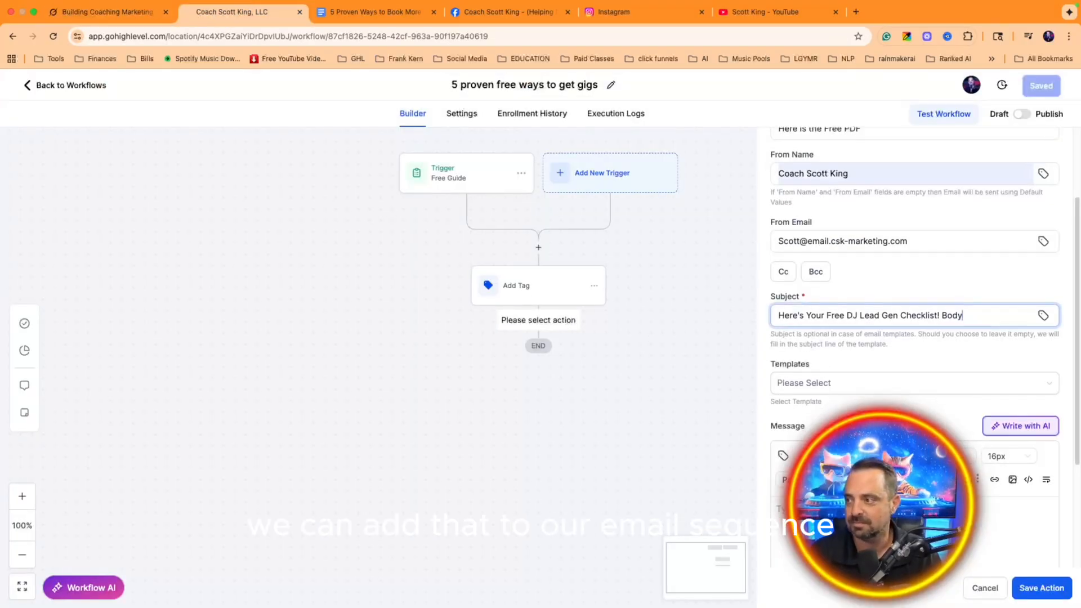
click(841, 361)
key(super+v)
scroll(844, 361, up, 2)
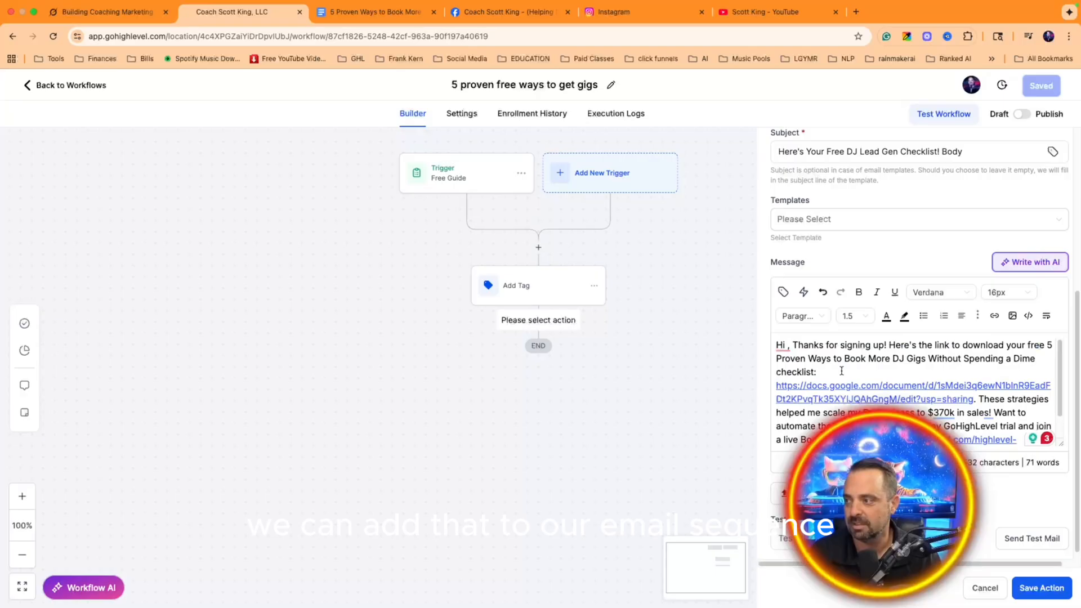
Step: Break the body into separate paragraphs for the greeting, checklist link, bootcamp link and signature
key(Return)
key(Return)
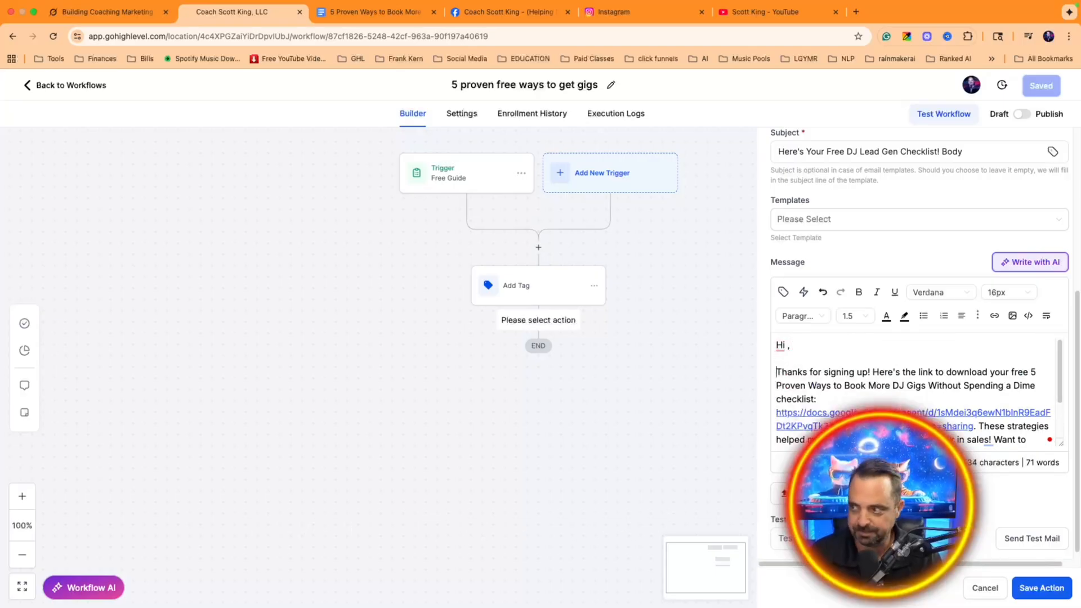
click(870, 399)
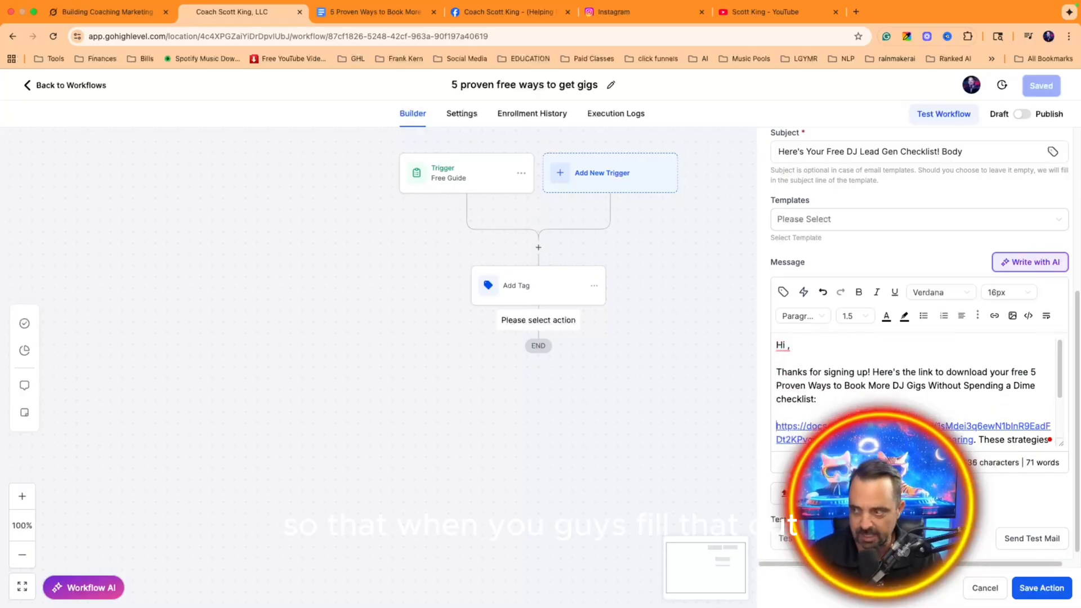
key(Return)
key(Return)
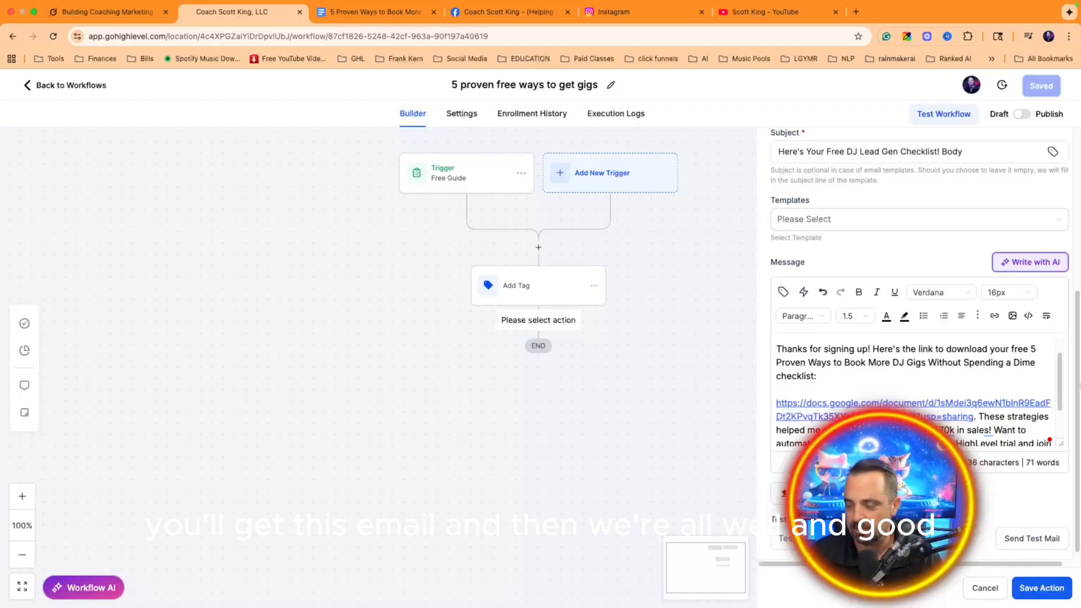
key(Return)
key(Return)
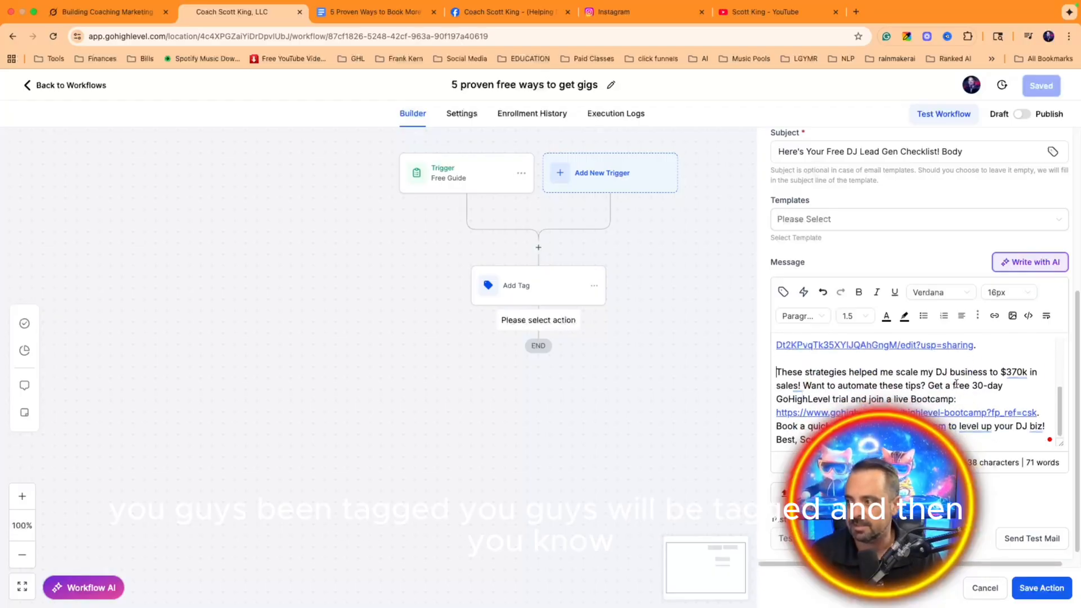
click(969, 396)
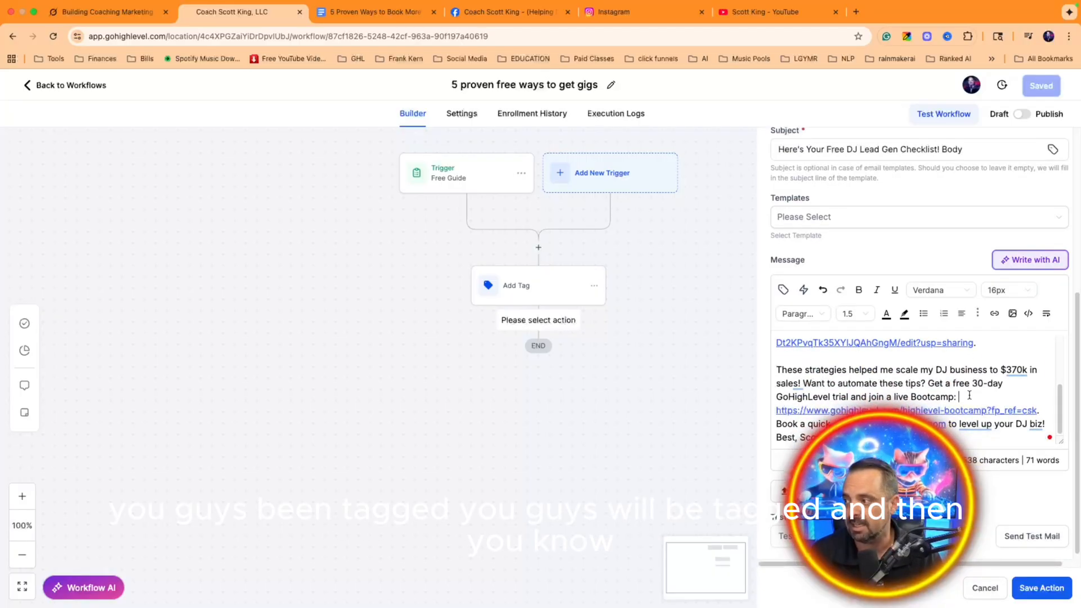
key(Return)
key(Return)
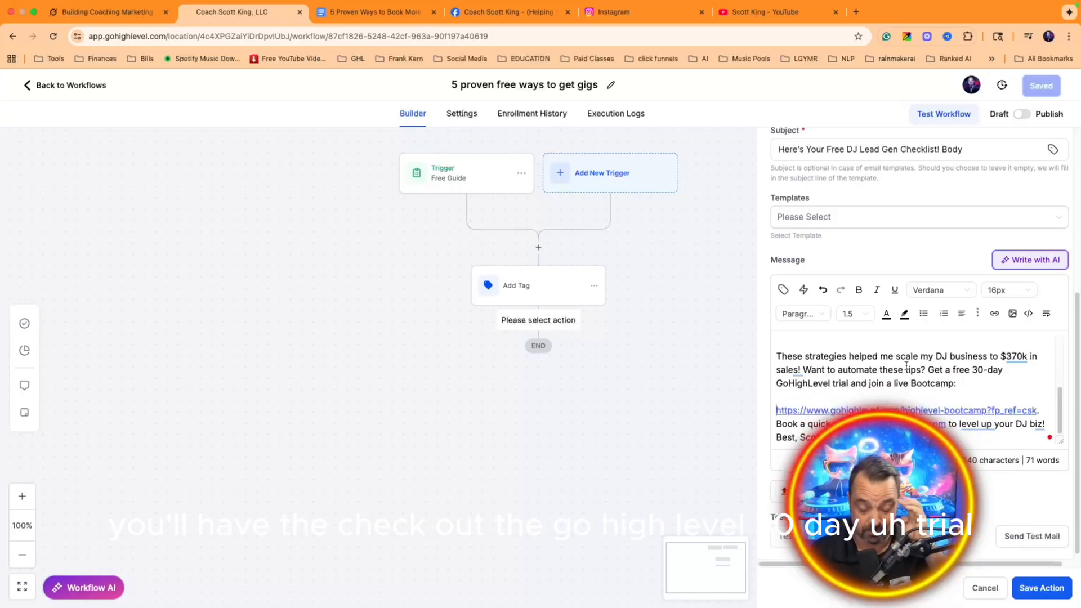
scroll(924, 383, down, 1)
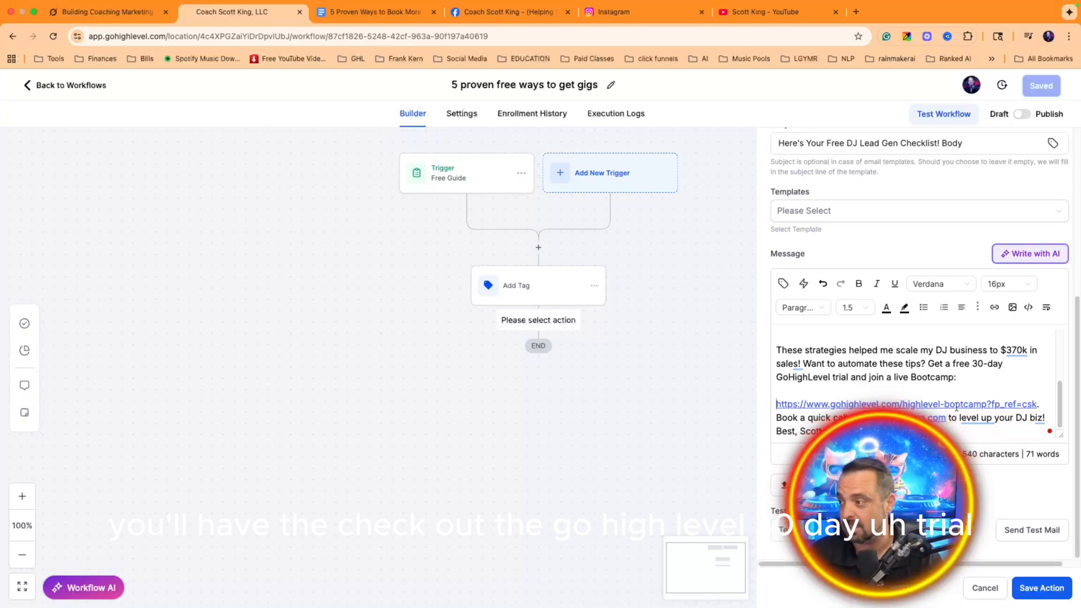
click(1017, 418)
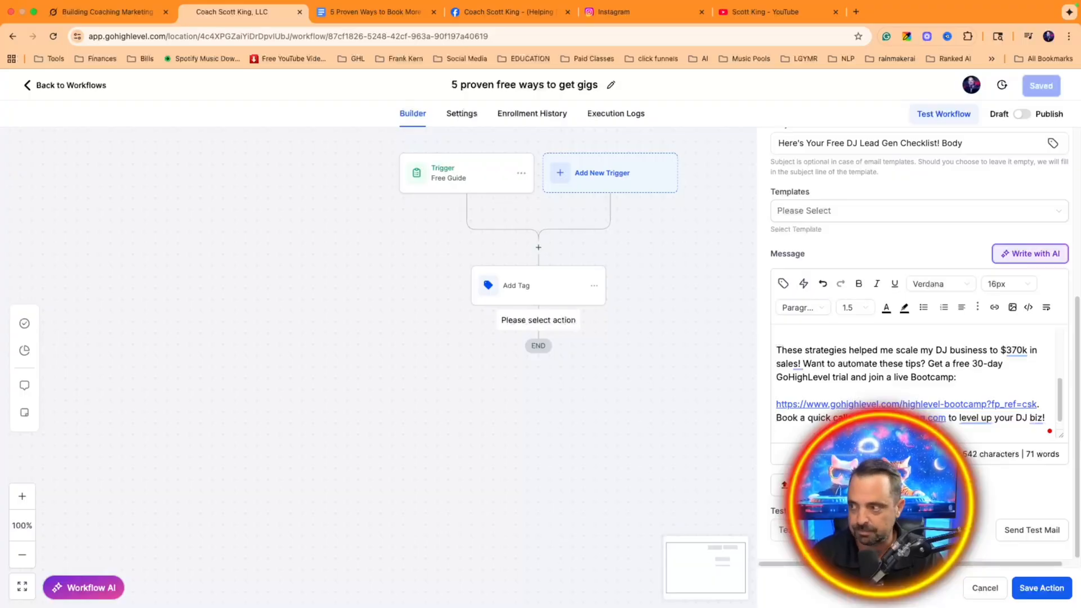
click(800, 431)
key(Return)
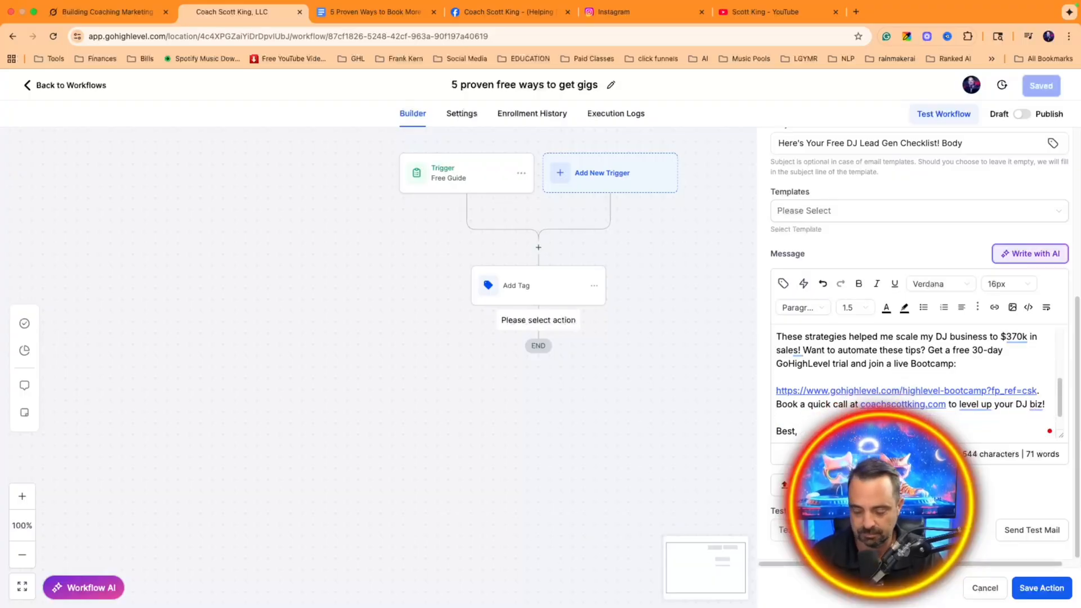
scroll(922, 399, up, 5)
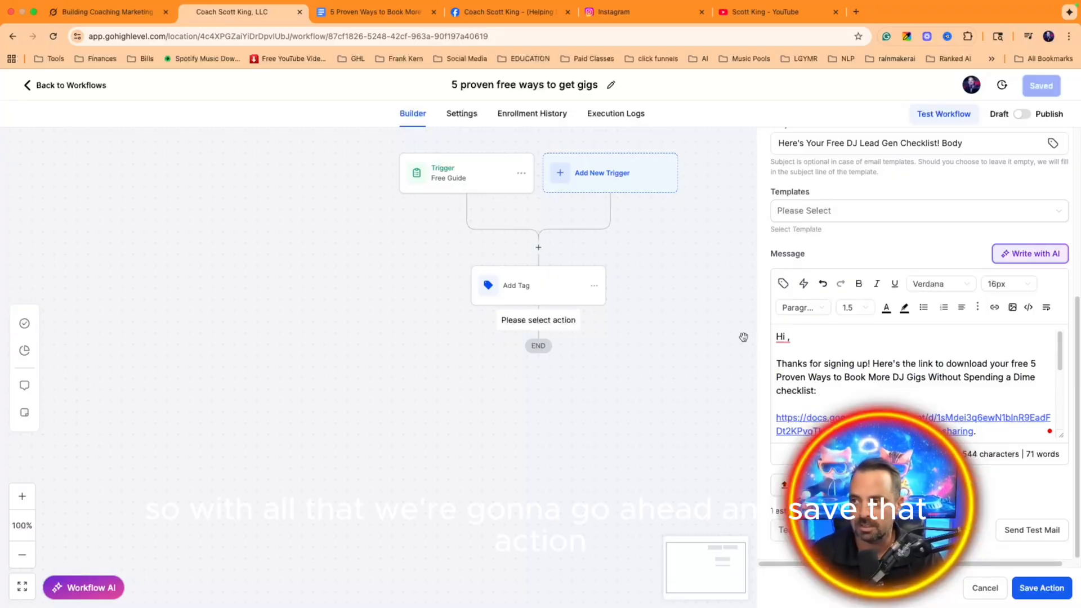
Step: Save the 'Here is the Free PDF' email step, then publish and save the workflow and return to Workflows
click(1029, 589)
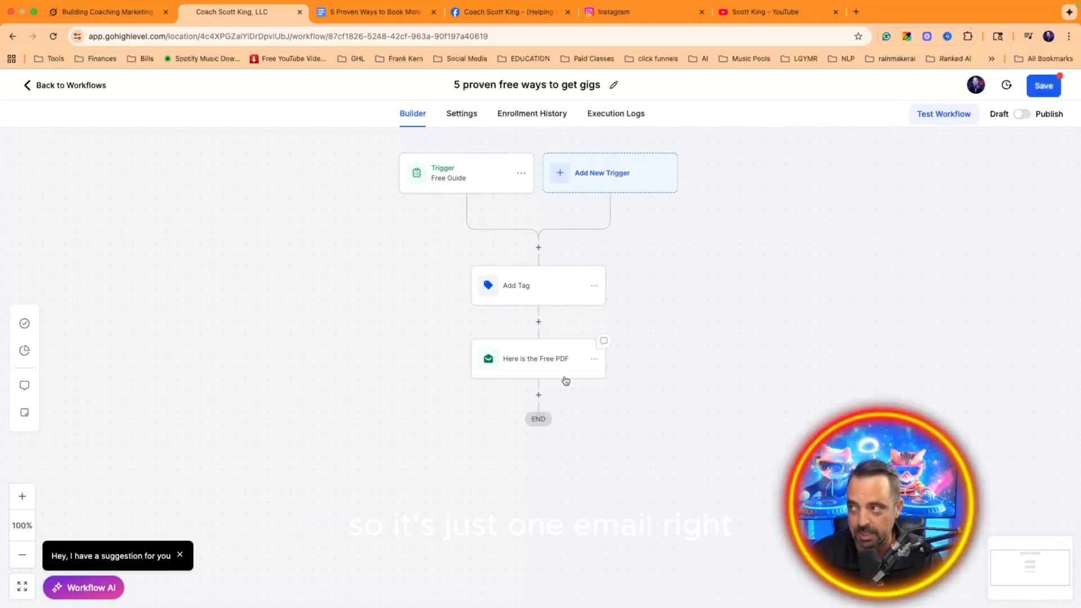
click(1044, 86)
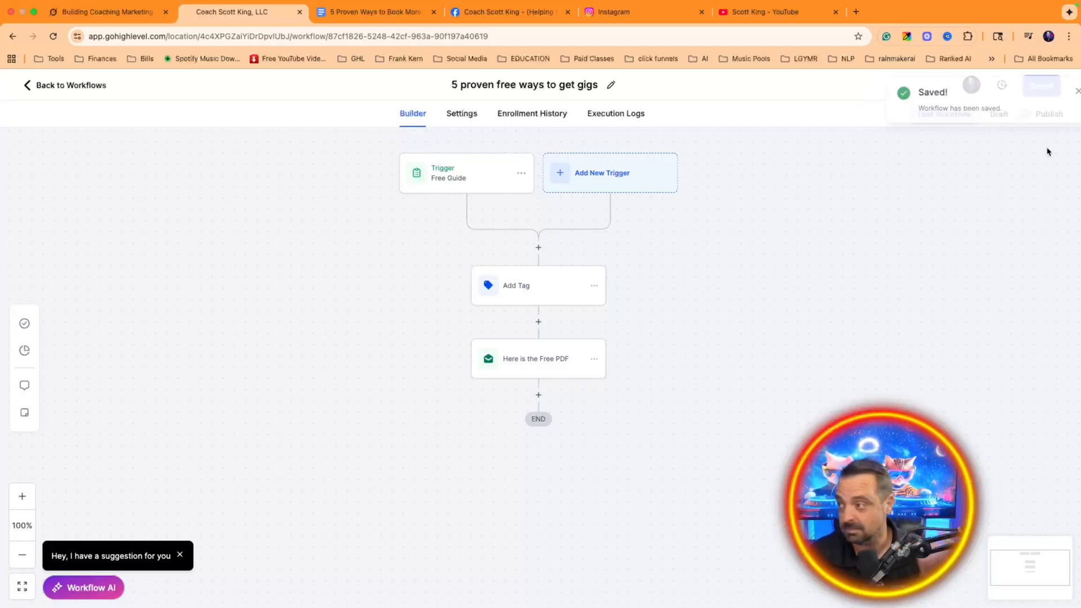
click(1020, 113)
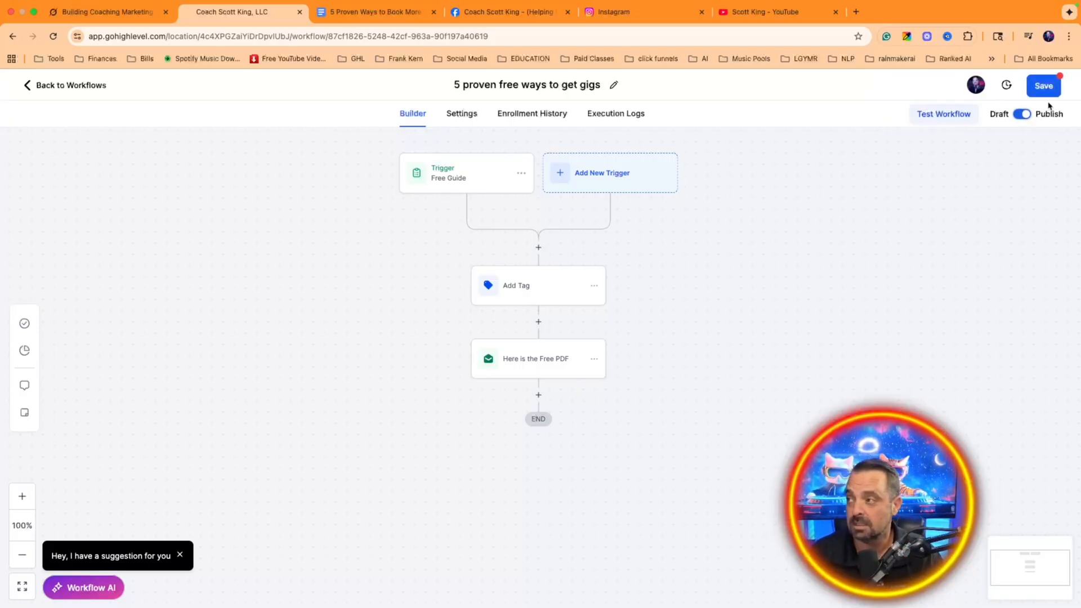
click(1042, 86)
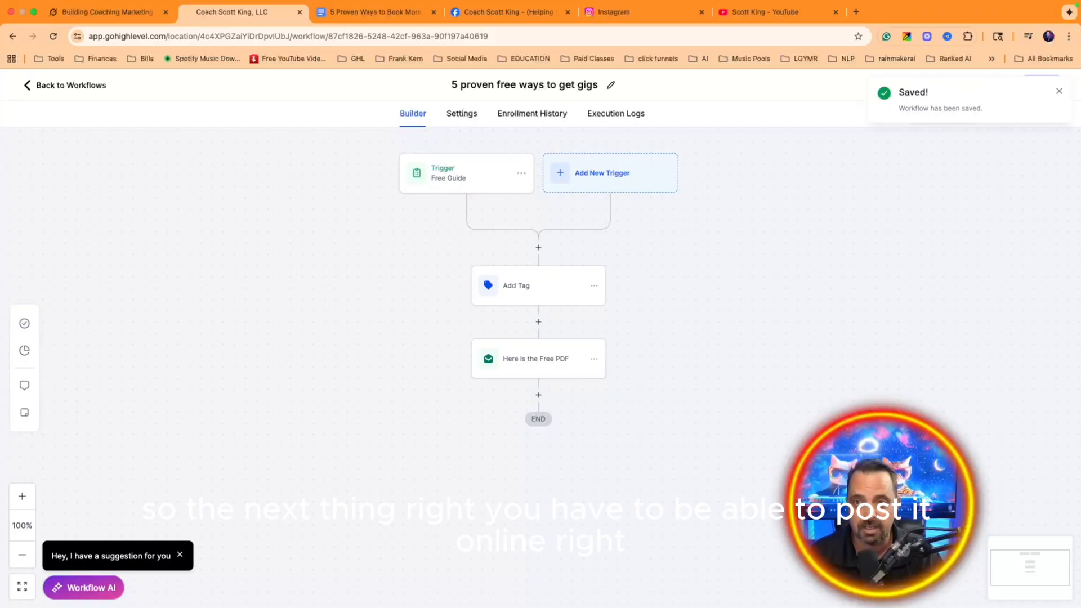
click(27, 88)
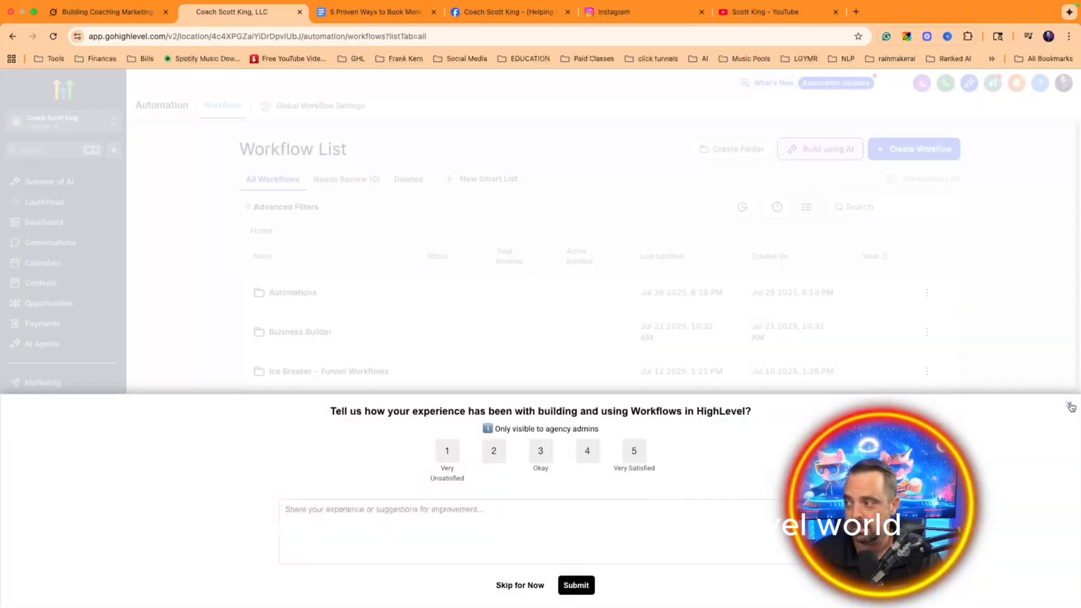
Step: Dismiss the feedback survey and go to Settings > Domains & URL Redirects to connect a domain
click(1071, 407)
scroll(451, 372, down, 2)
scroll(453, 361, up, 2)
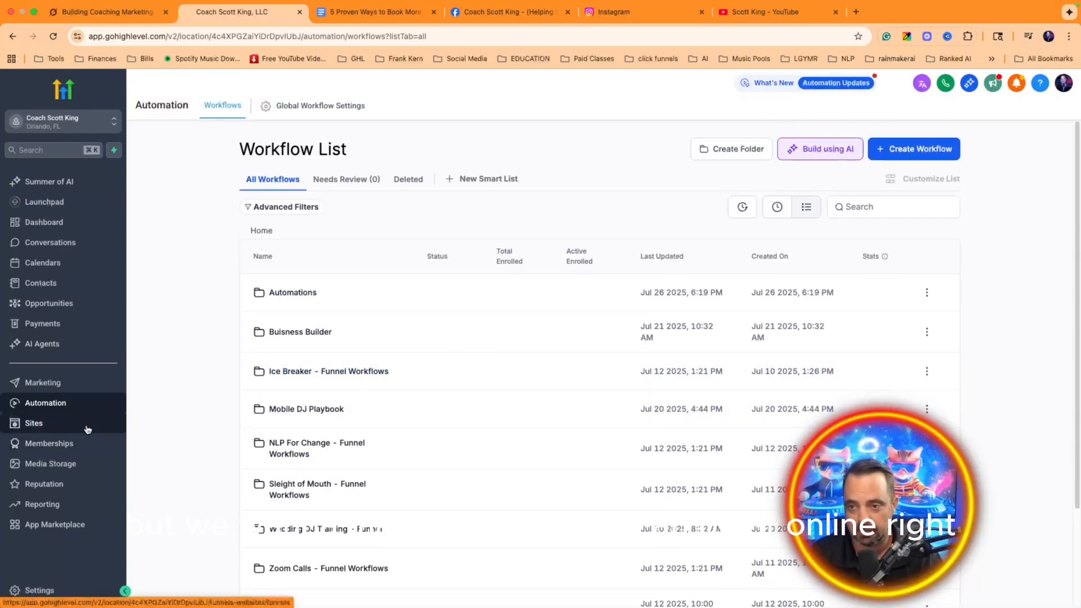
click(68, 591)
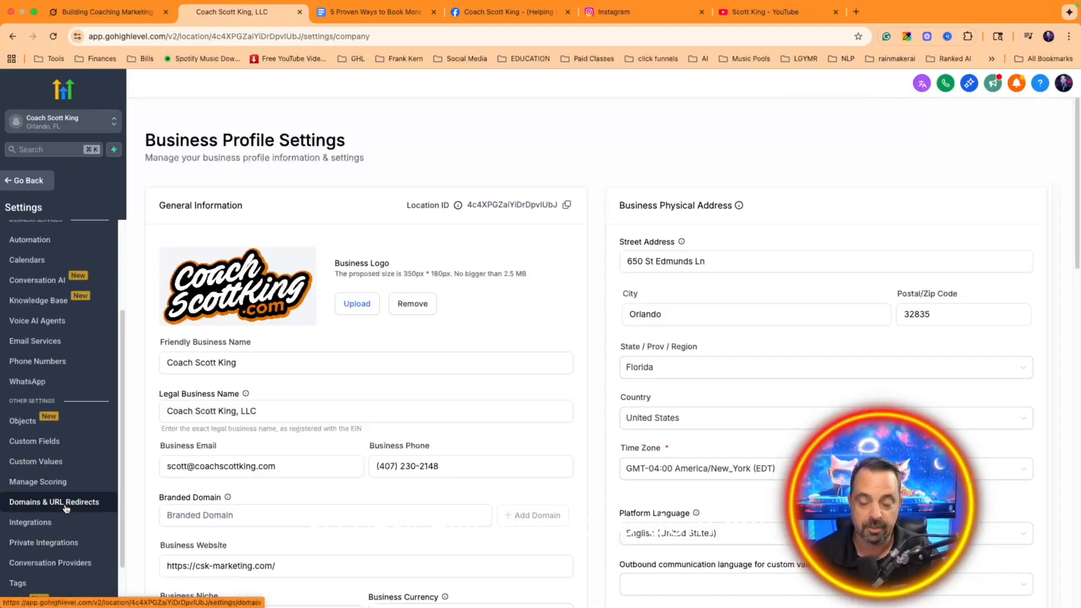
click(66, 509)
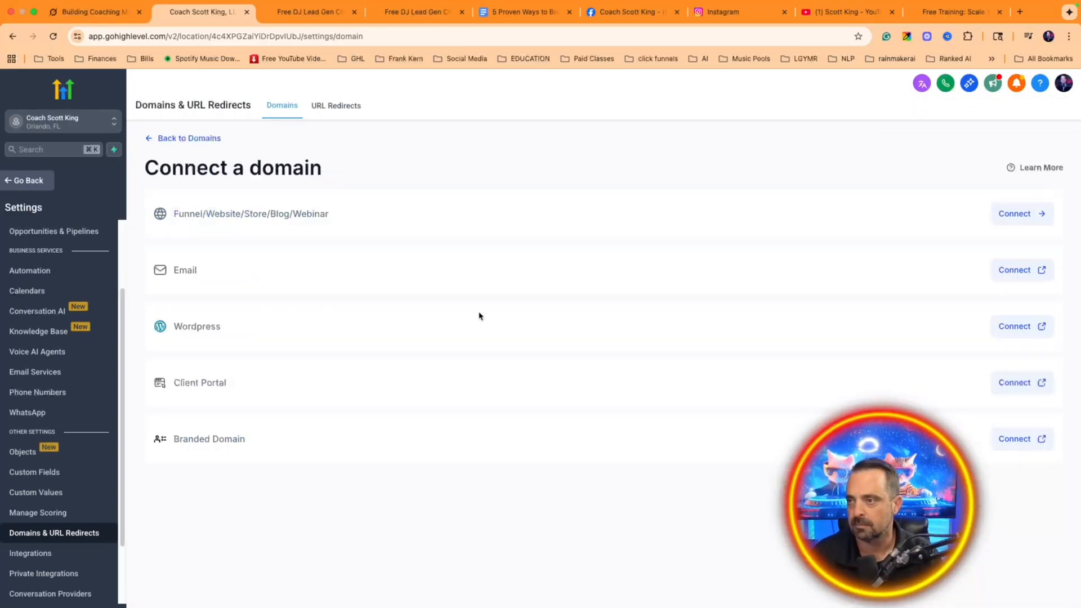
Step: Add the 5ways.csk-marketing.com subdomain under Funnel/Website and add its DNS records
click(1024, 214)
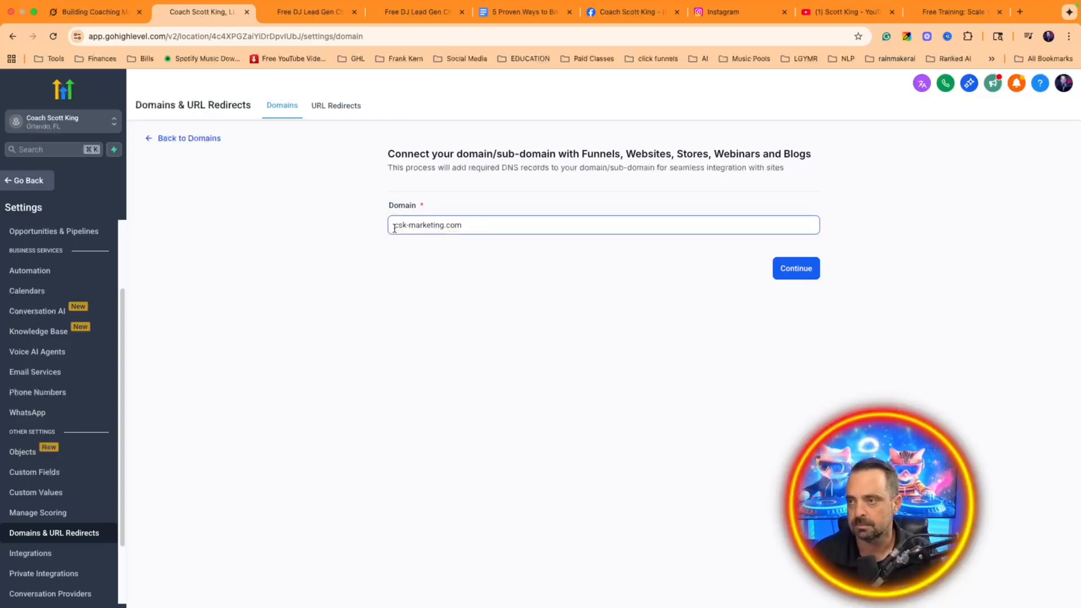
text(5)
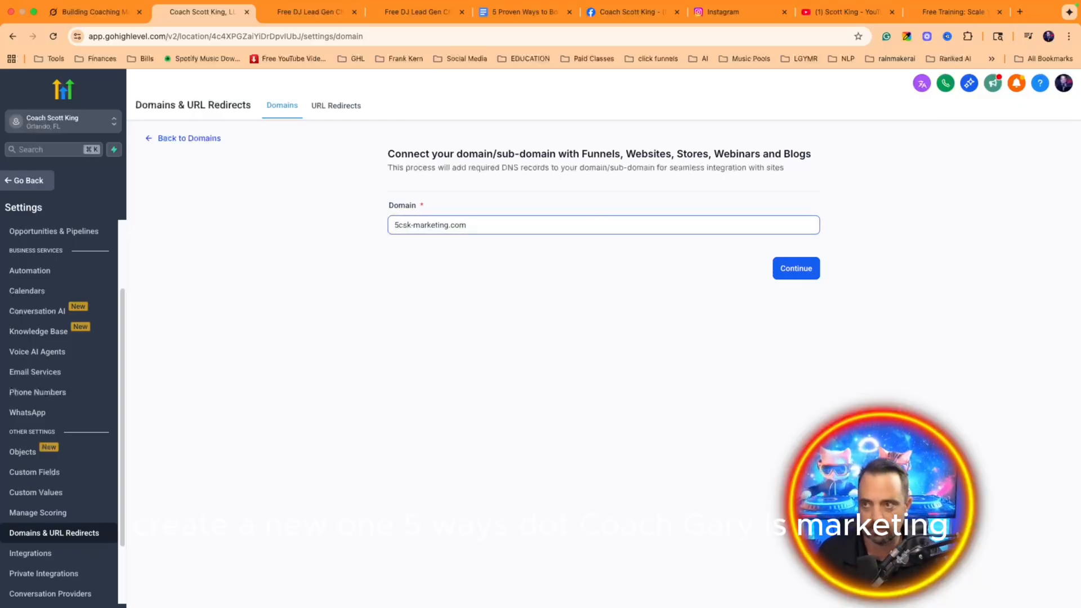
text(ways.)
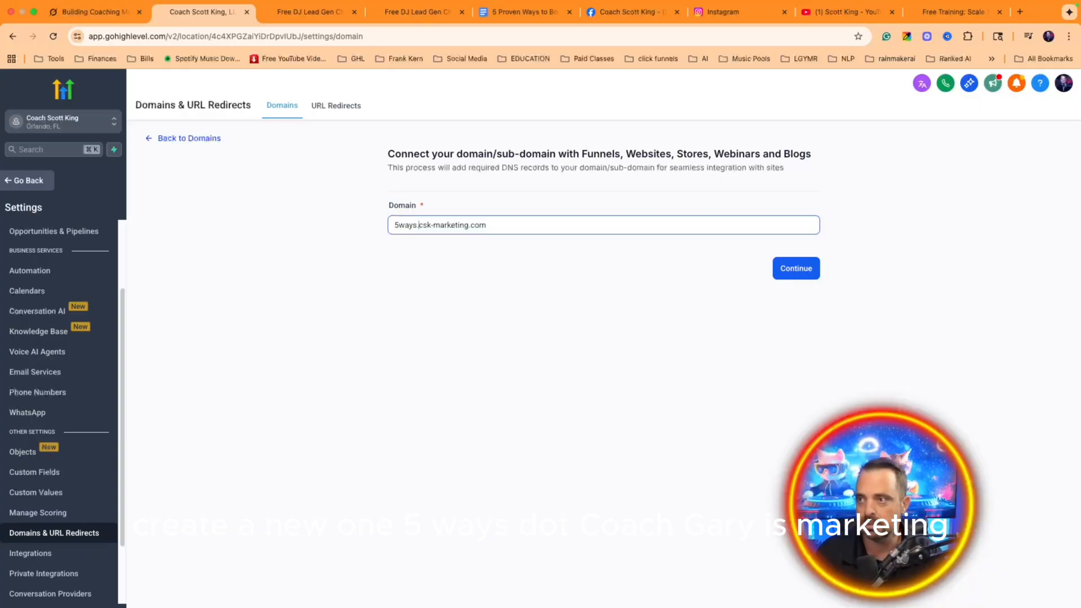
click(789, 271)
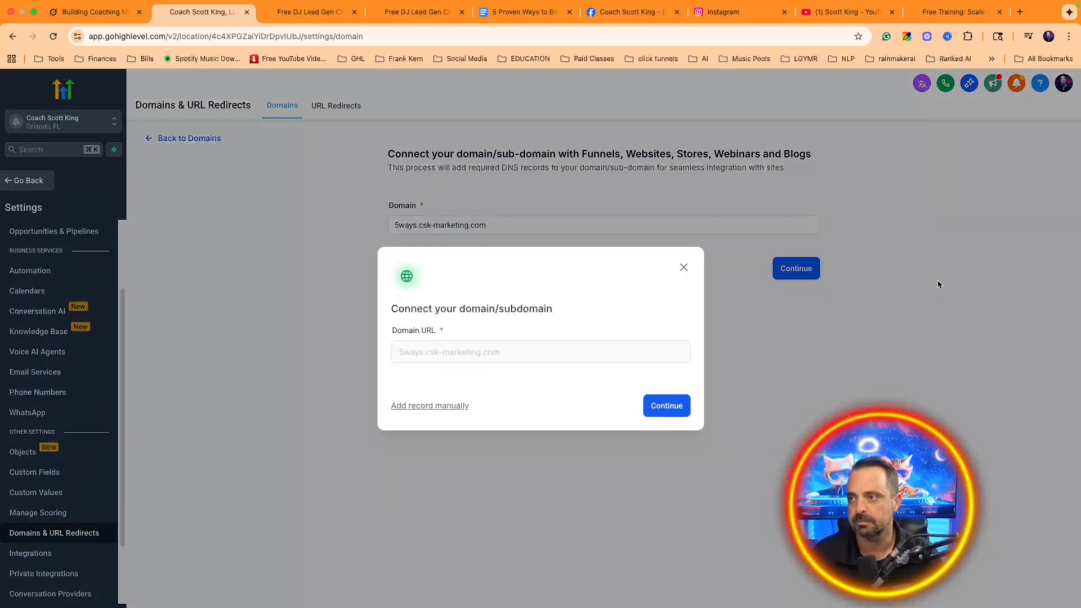
click(664, 404)
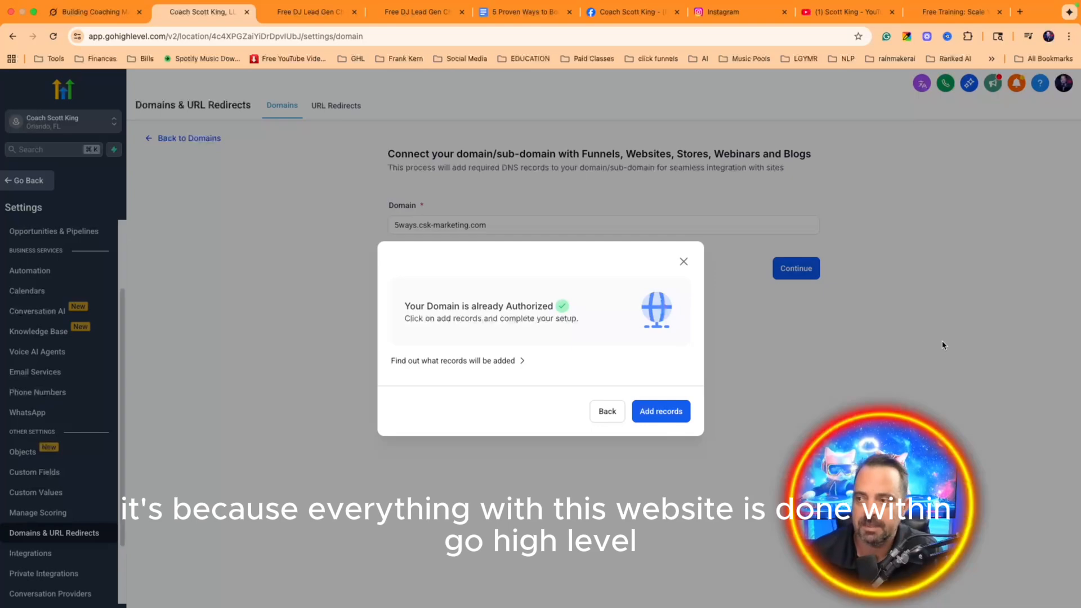
click(683, 413)
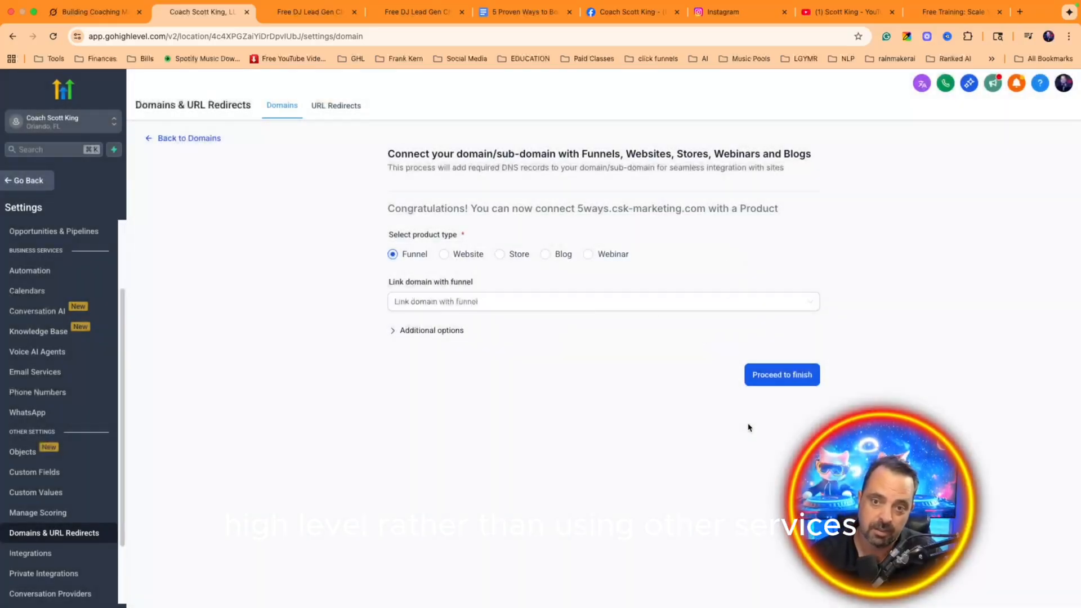
Step: Link the subdomain to the '5 Proven Ways' DJ gigs funnel and copy its address
click(500, 306)
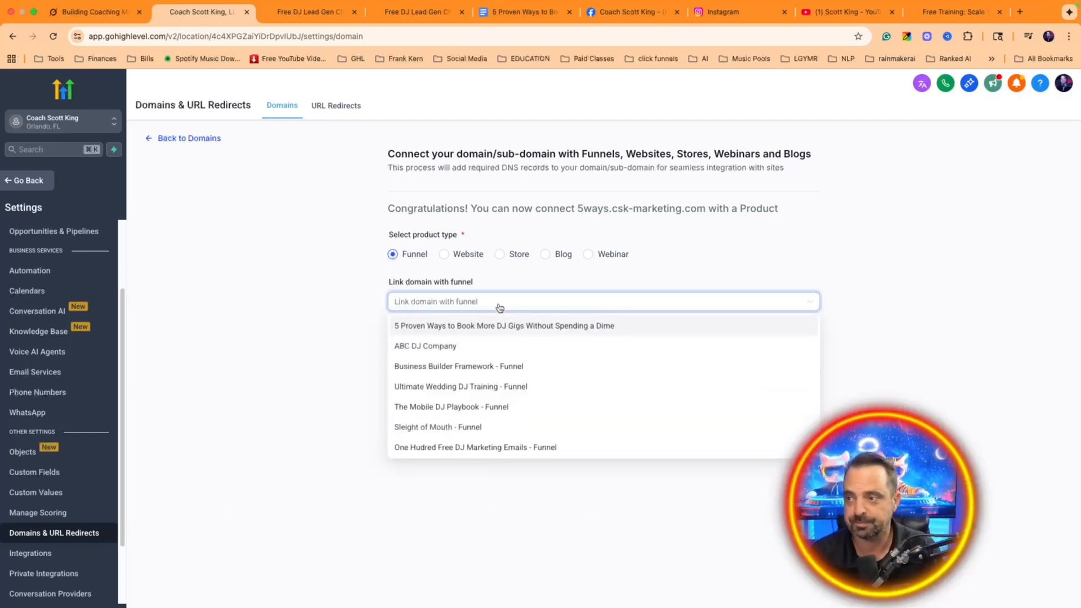
click(493, 325)
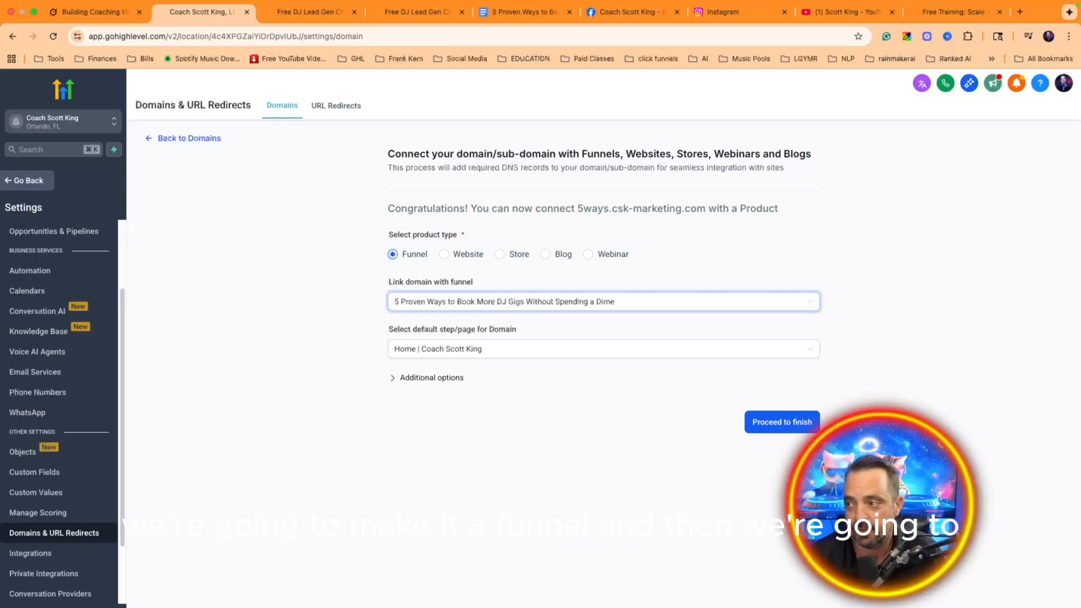
click(755, 422)
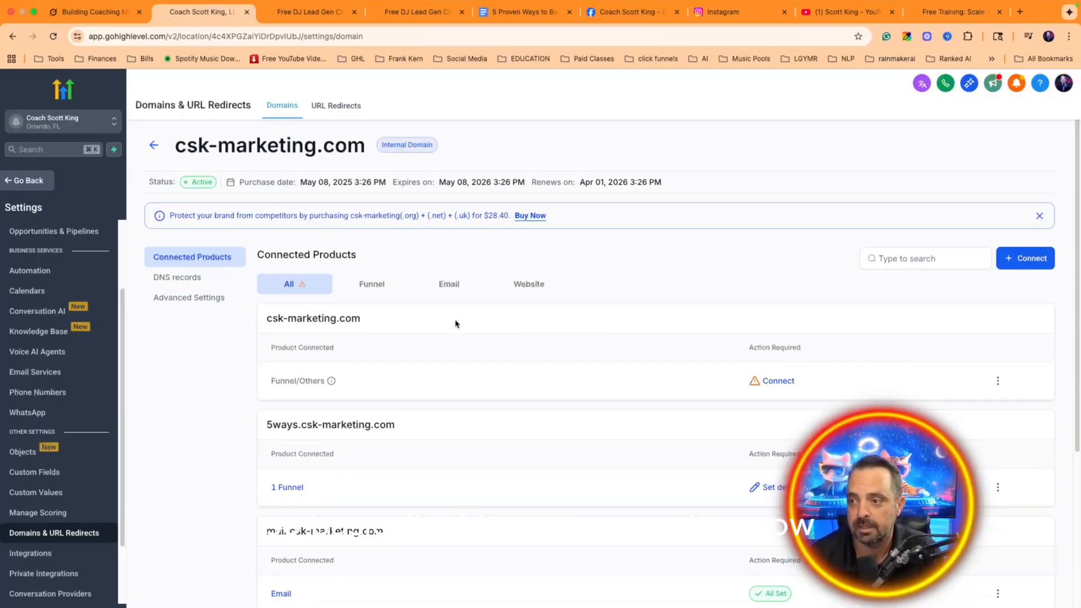
drag(409, 426, 261, 424)
key(super+c)
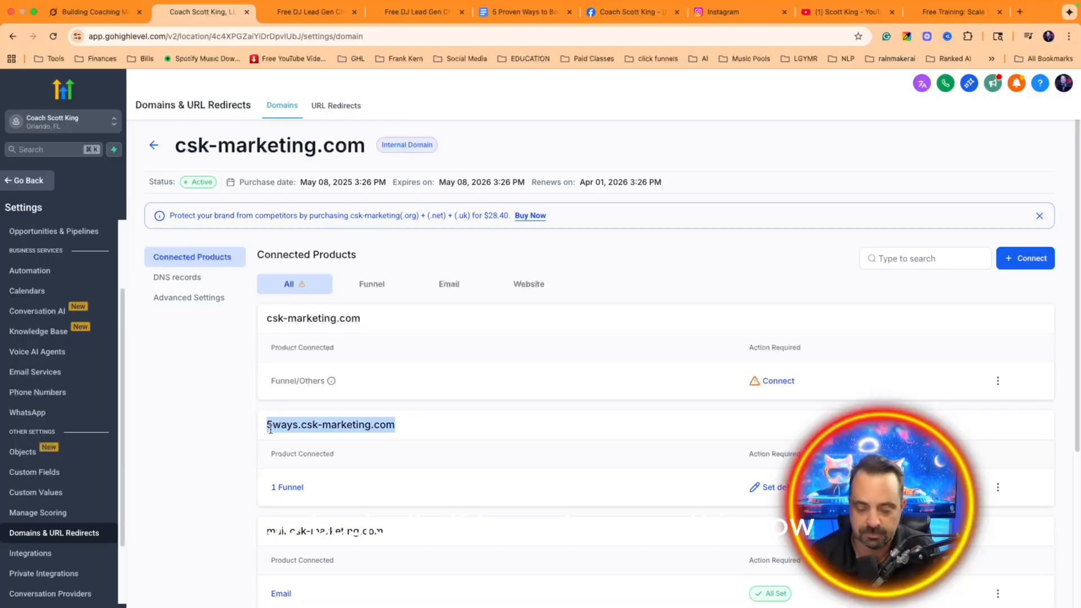
Step: Load 5ways.csk-marketing.com in Chrome and look over the DJ landing page
click(935, 13)
click(657, 48)
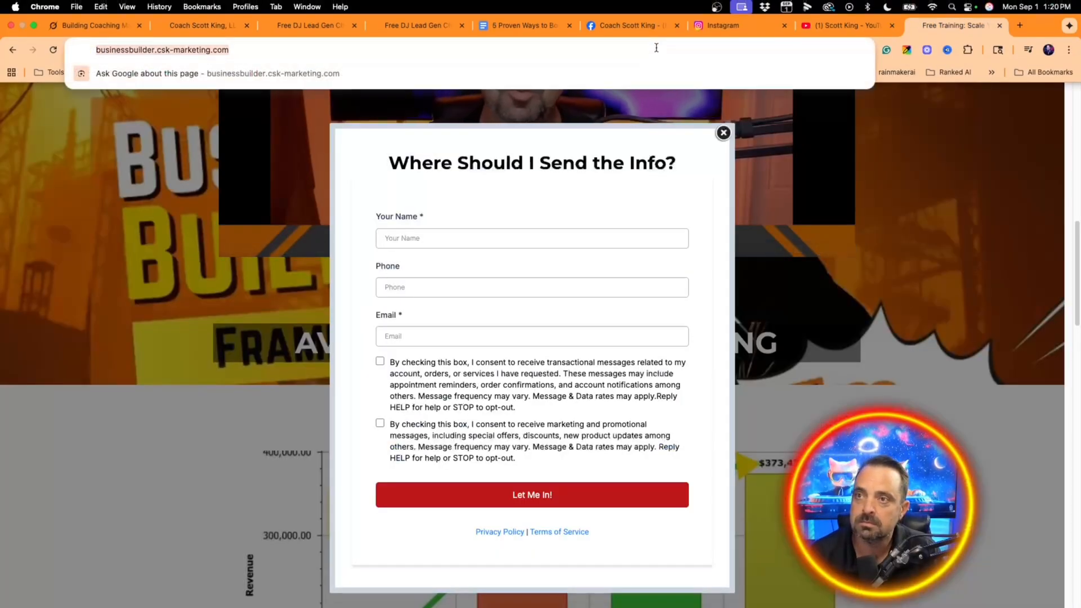
key(super+v)
key(Return)
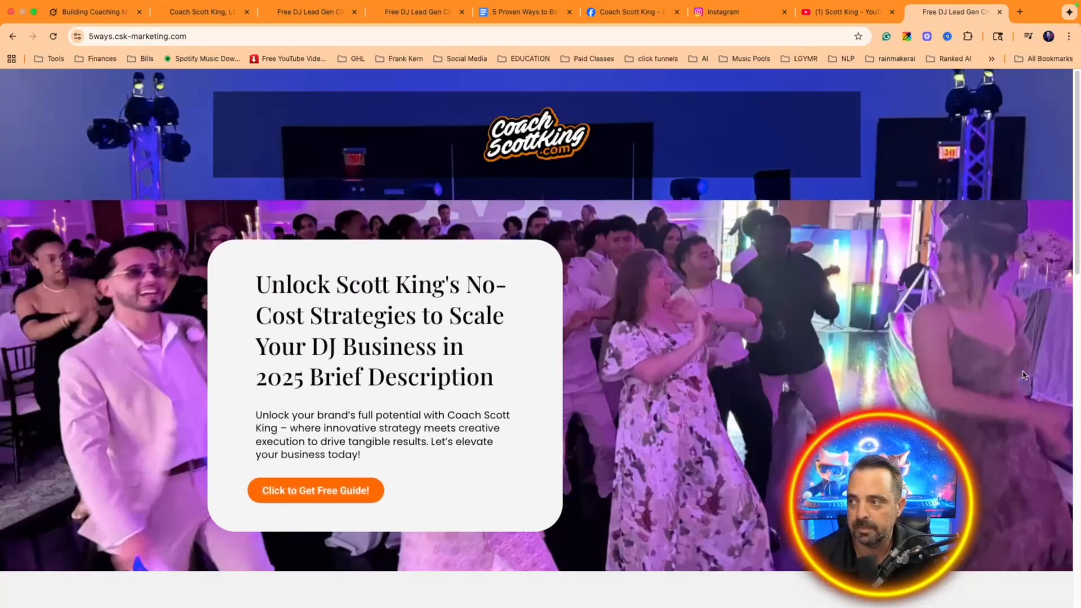
scroll(1024, 375, down, 15)
scroll(932, 344, up, 12)
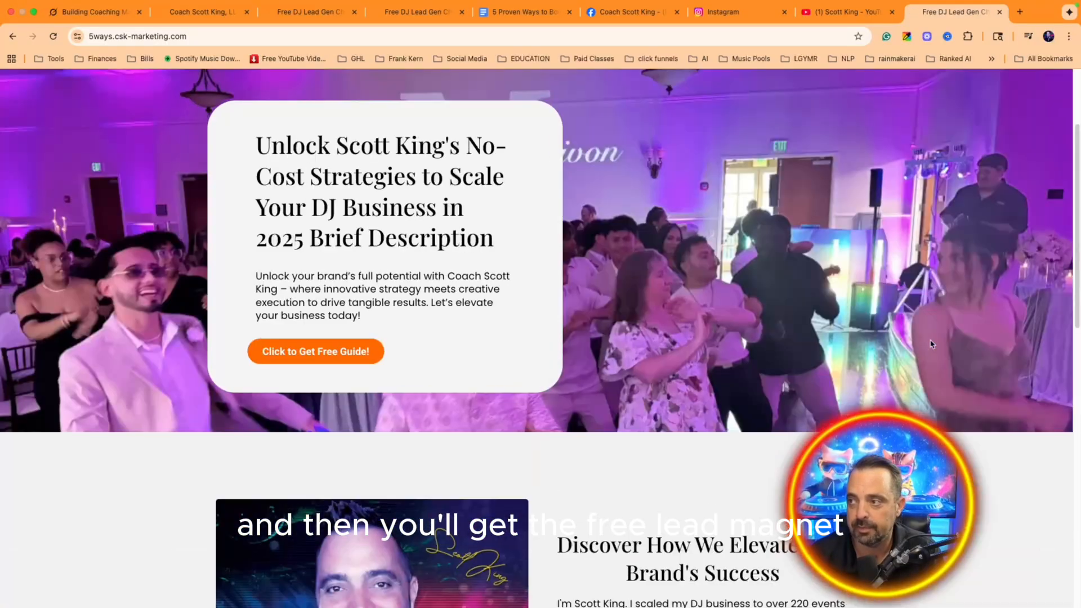
scroll(931, 345, up, 3)
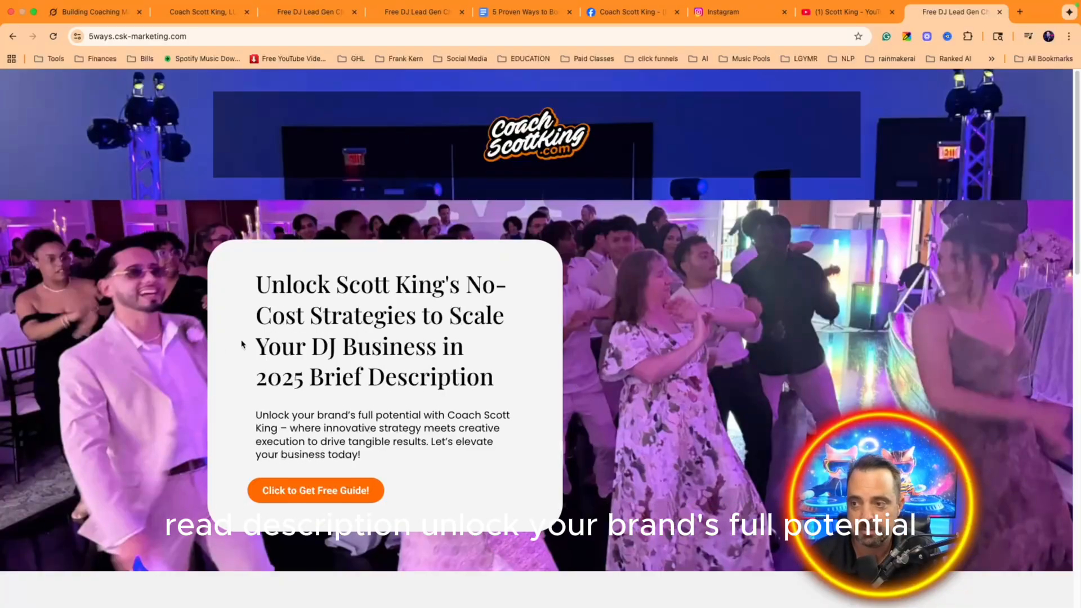
scroll(552, 395, down, 1)
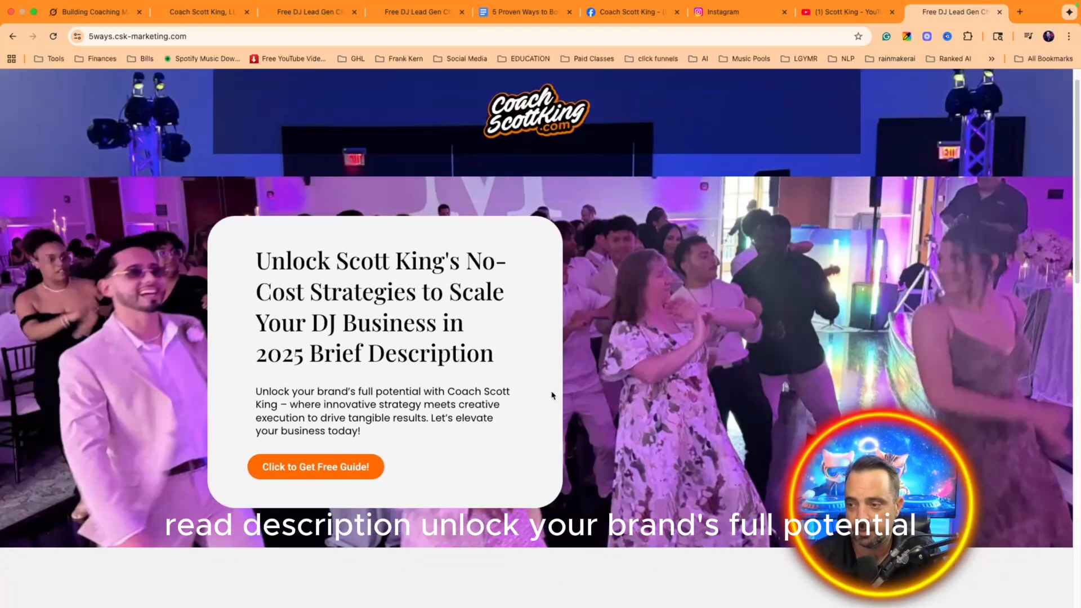
Step: Test the orange free-guide button's opt-in popup, then close it
click(307, 466)
scroll(643, 298, down, 6)
scroll(644, 305, down, 4)
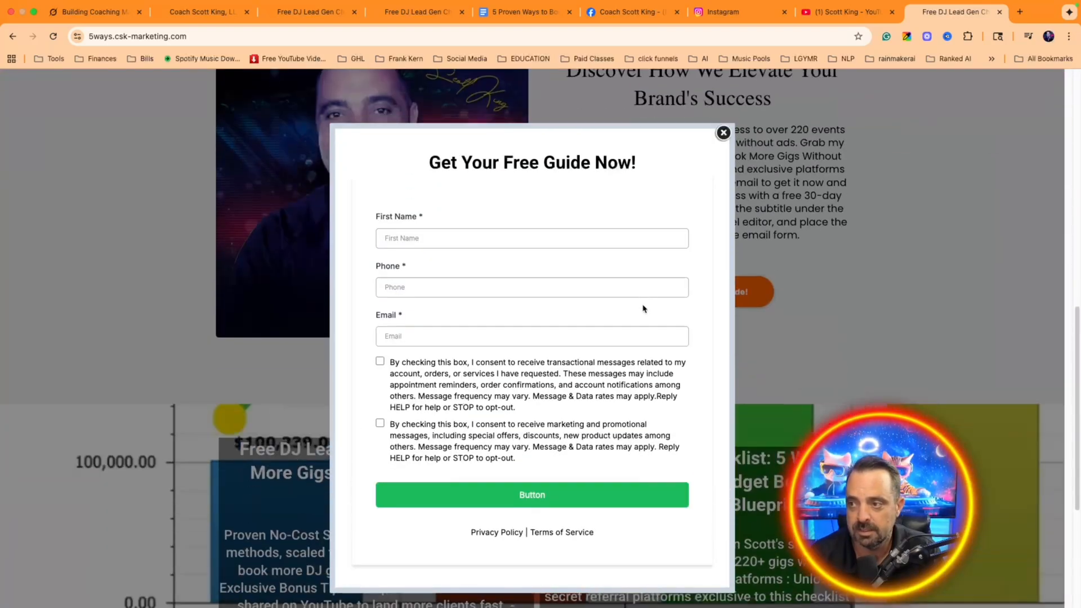
scroll(778, 243, down, 5)
click(724, 133)
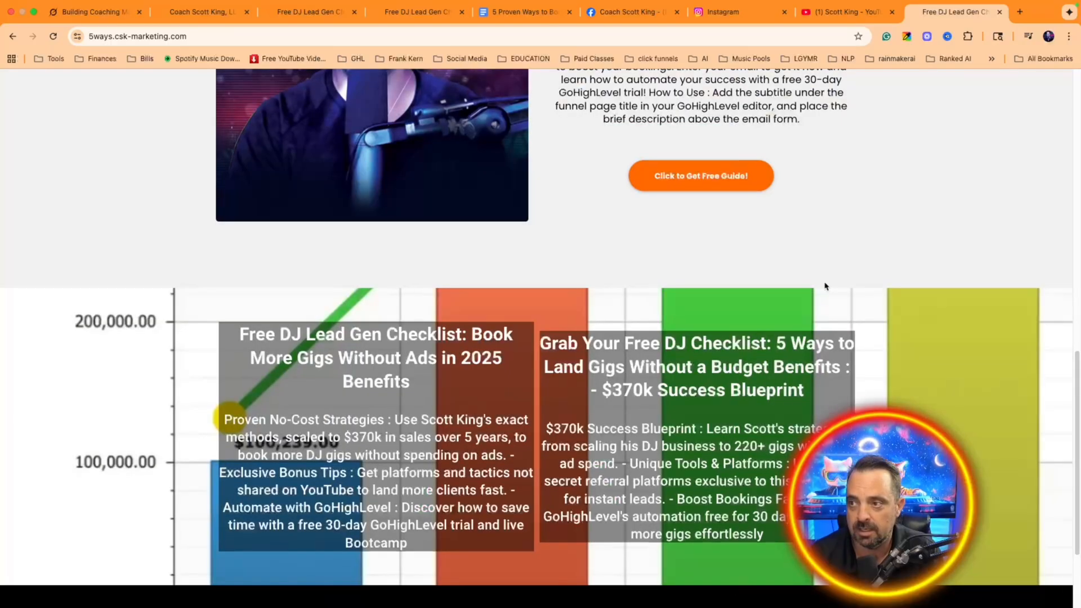
scroll(732, 338, down, 5)
scroll(739, 374, up, 20)
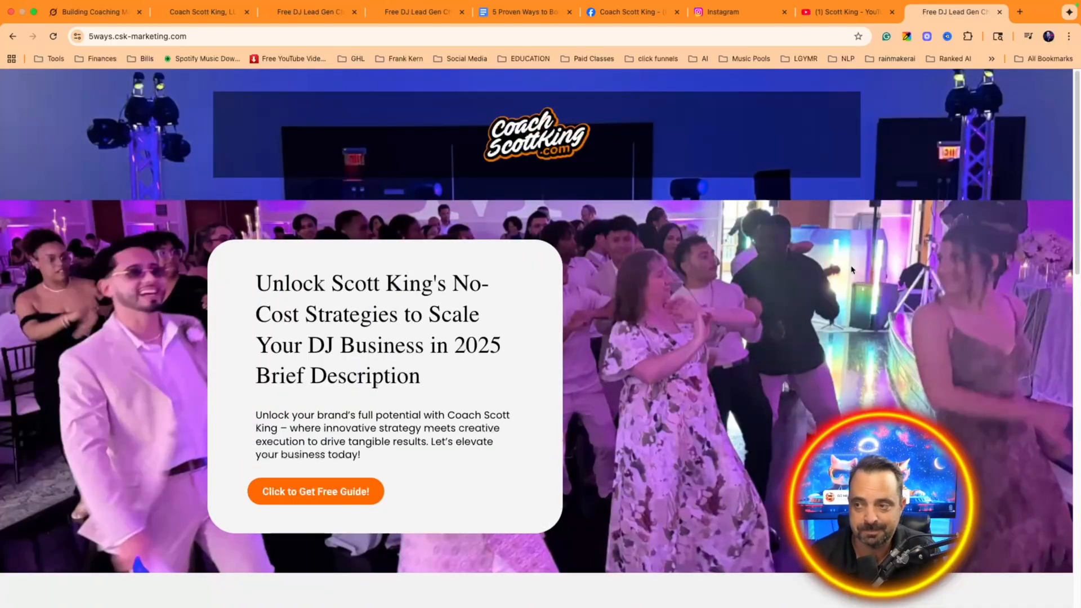
scroll(572, 169, down, 20)
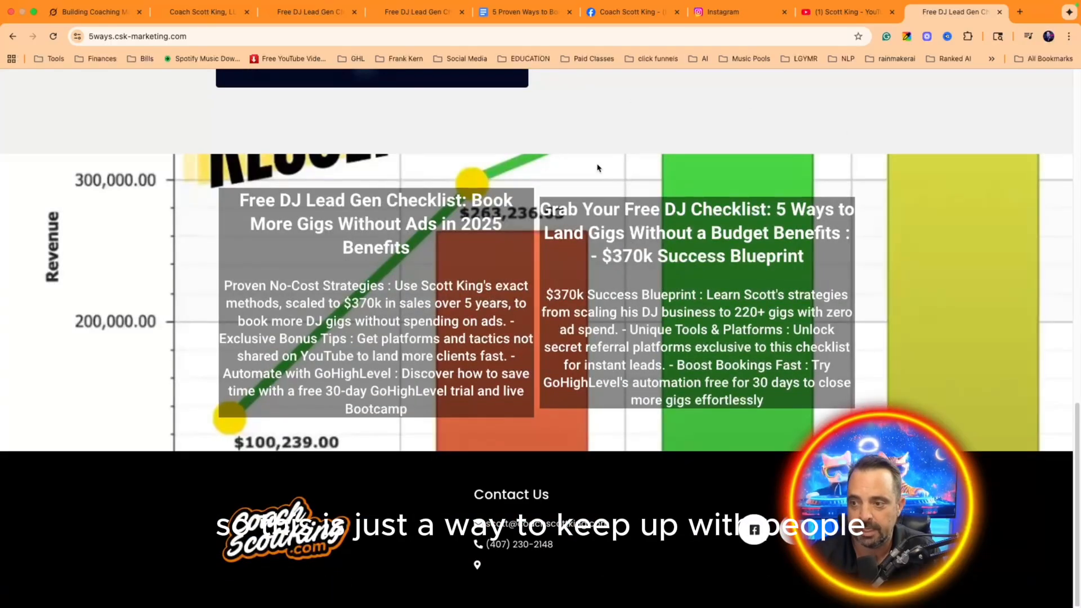
Step: Close the duplicate lead-gen tab and return to GoHighLevel's domain settings
key(ctrl+shift+Tab)
key(ctrl+shift+Tab)
key(ctrl+shift+Tab)
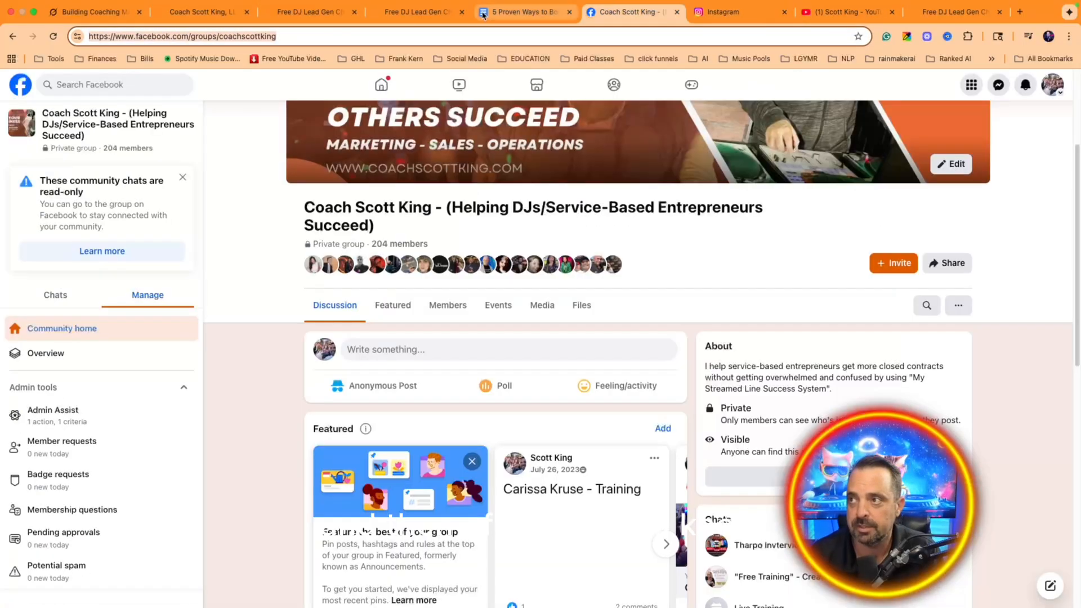
click(483, 15)
click(462, 12)
click(206, 10)
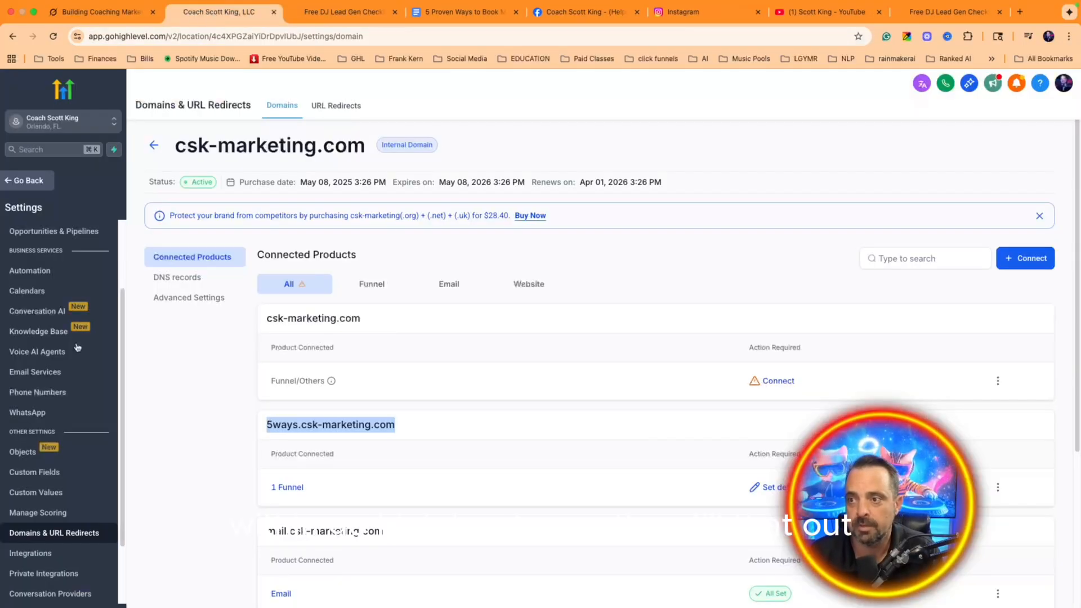